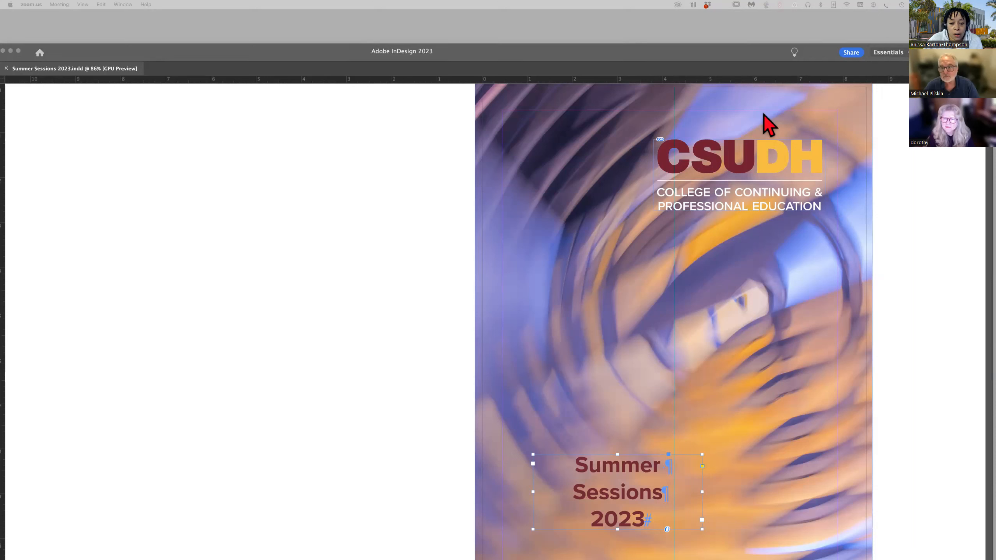
Set the alt text source of the selected cover title frame to Custom and enter "Abstract Cover Art" as its alt text.
left_click(698, 53)
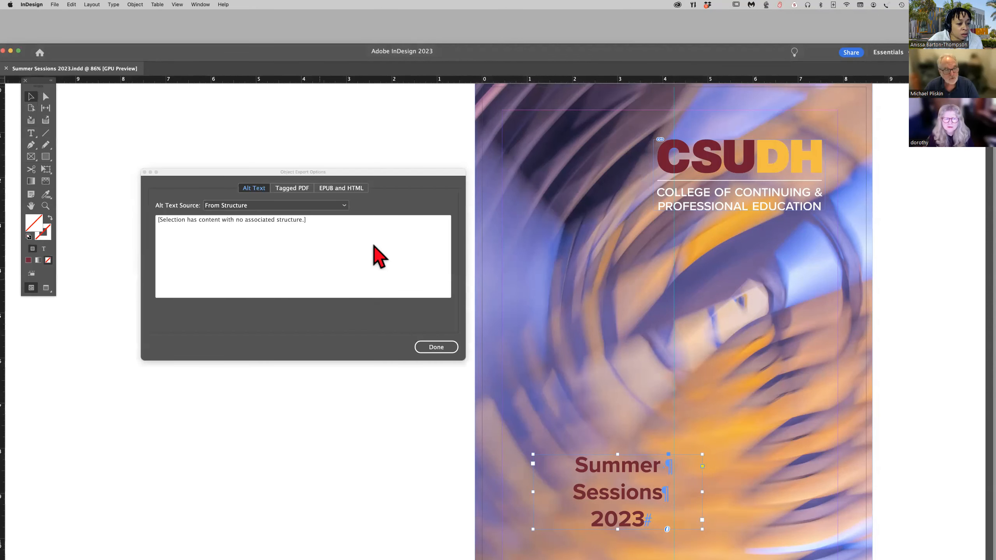
left_click_drag(250, 174, 272, 195)
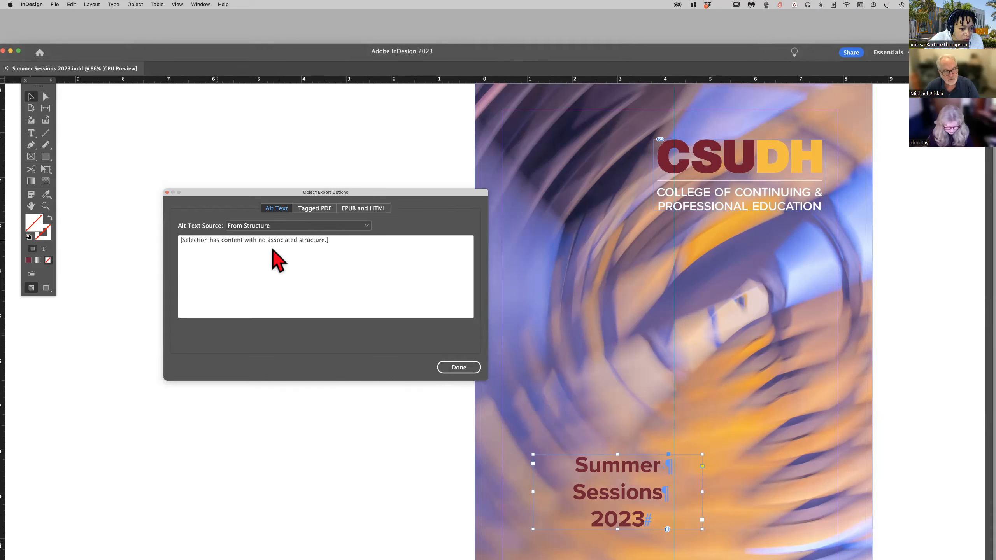
left_click(367, 228)
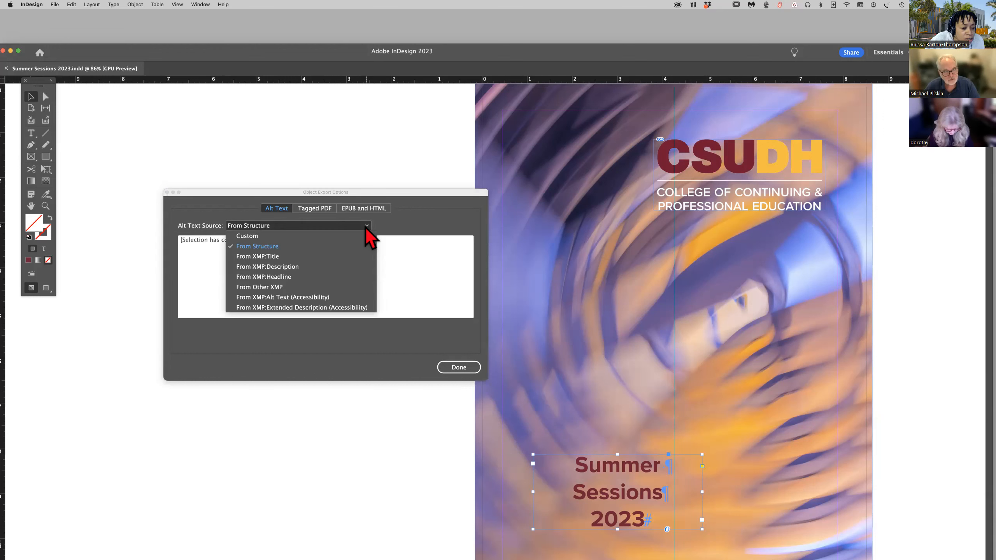
left_click(300, 236)
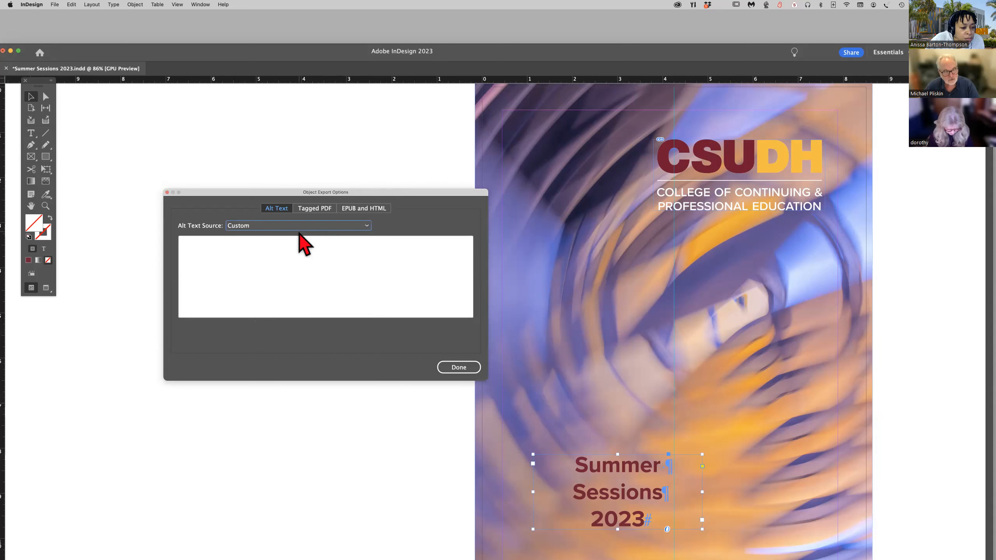
left_click(204, 253)
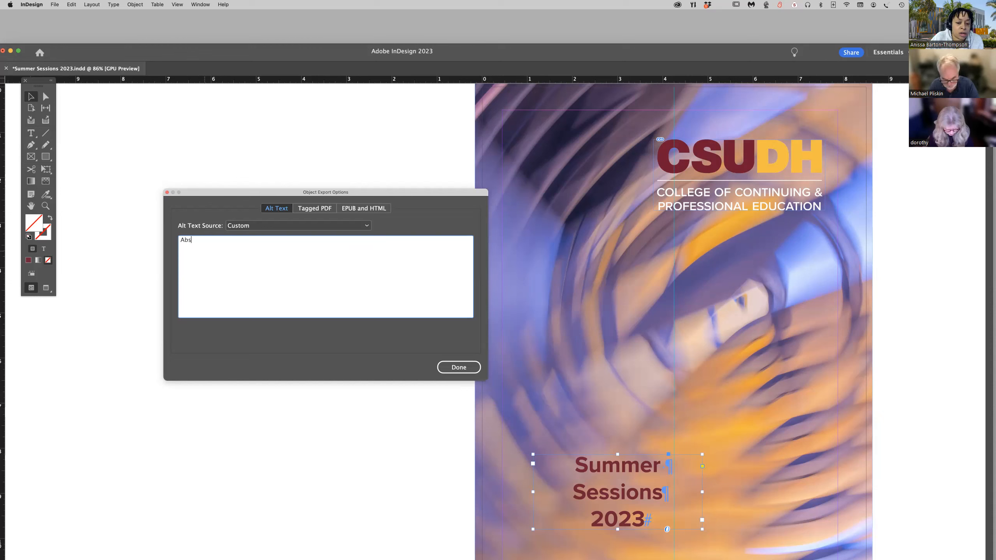
type("Cov")
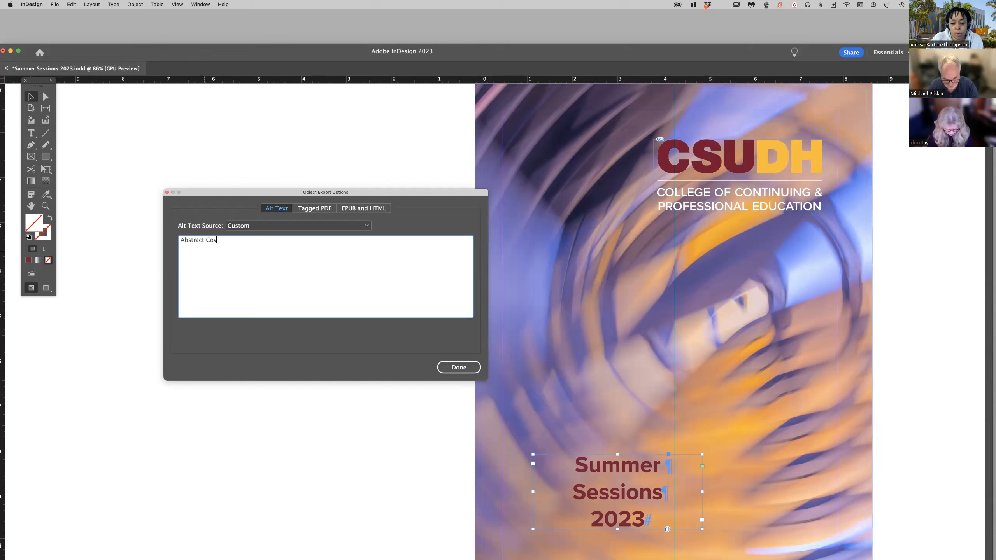
type("er Art")
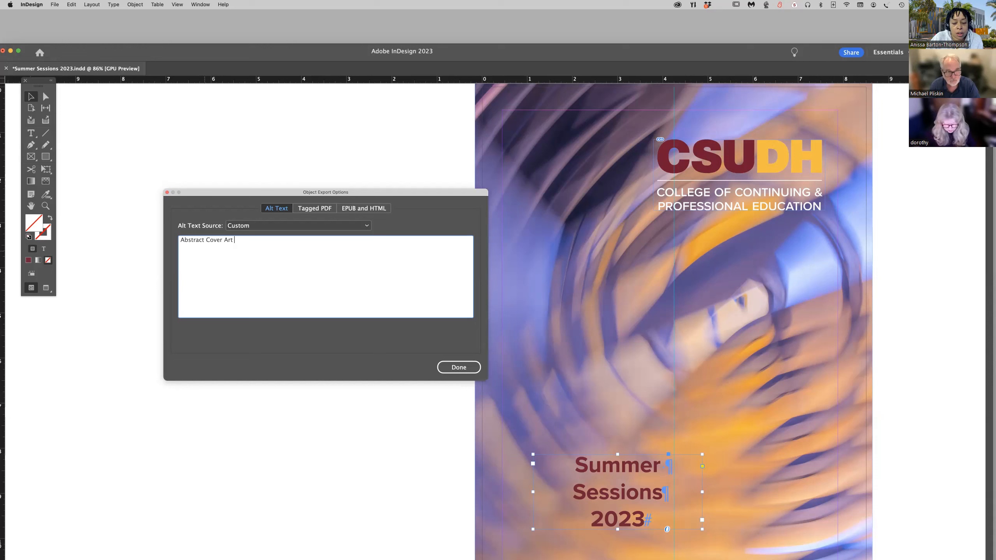
left_click(459, 369)
left_click(575, 335)
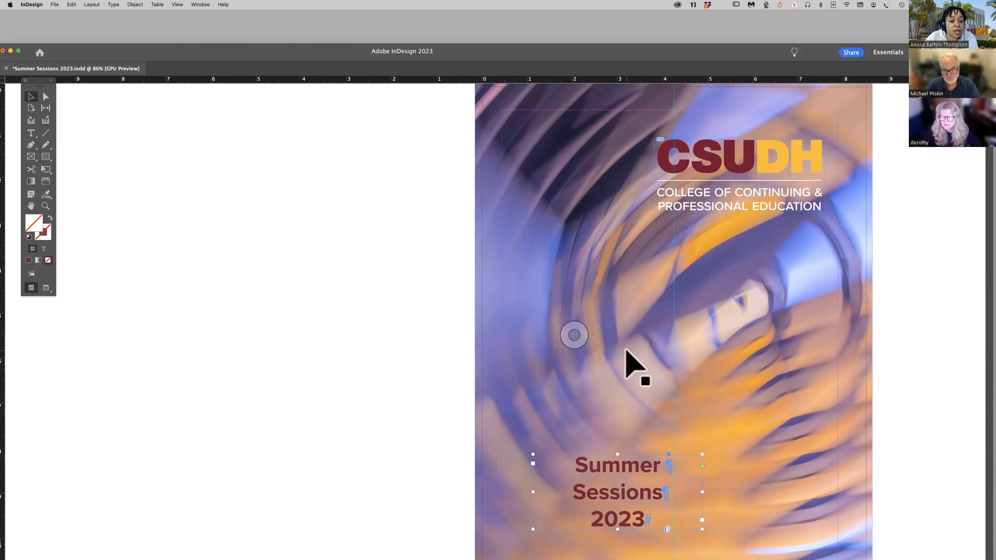
Open the Object Export Options from the banner behind the "Benefits of Summer Sessions" heading on page 2.
scroll(632, 367, "right", 10)
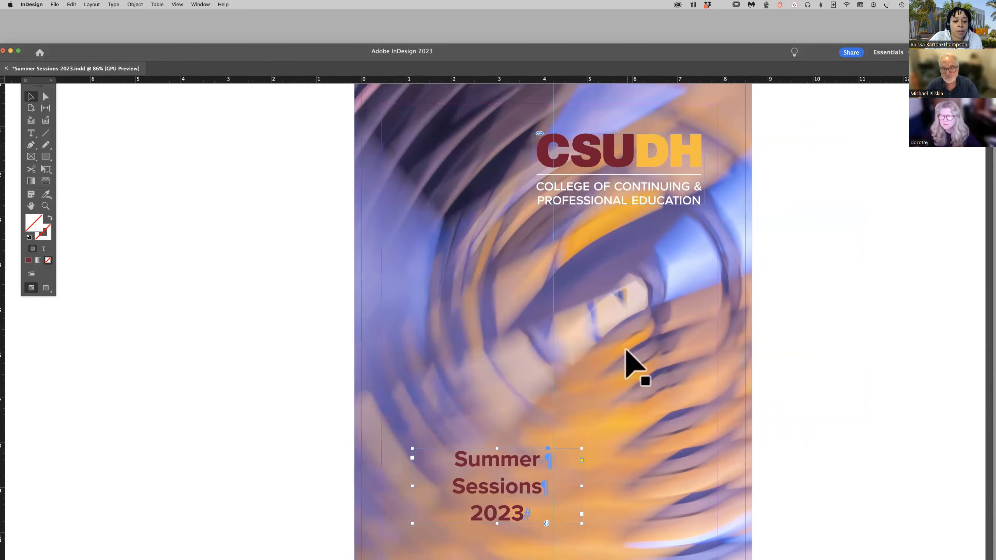
scroll(631, 367, "down", 15)
scroll(632, 367, "left", 4)
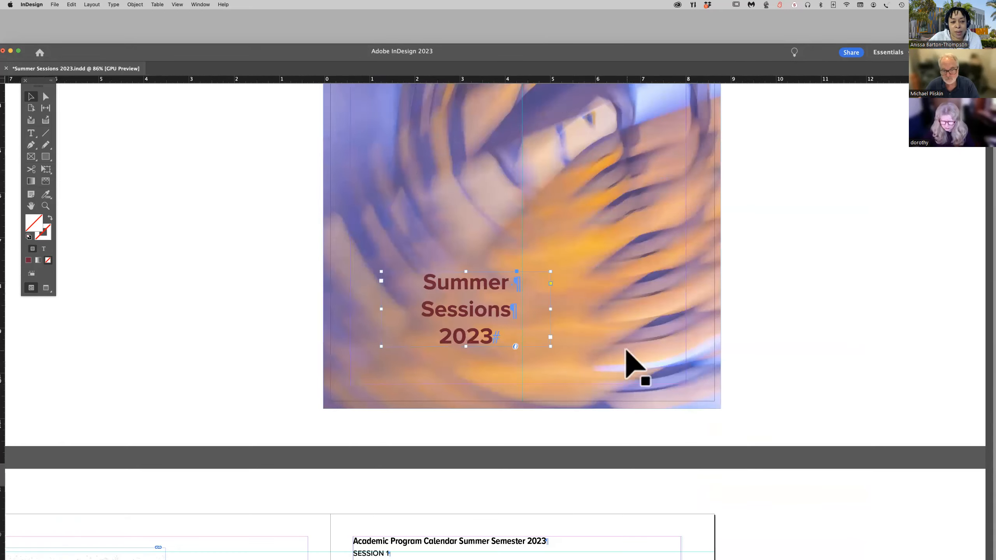
scroll(632, 367, "down", 15)
scroll(632, 367, "left", 4)
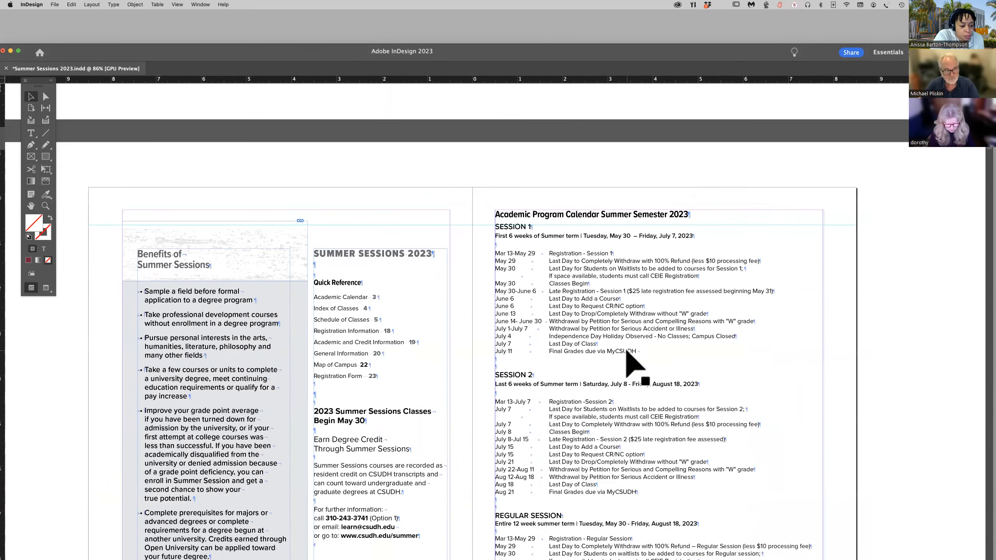
scroll(628, 353, "down", 15)
scroll(628, 353, "up", 18)
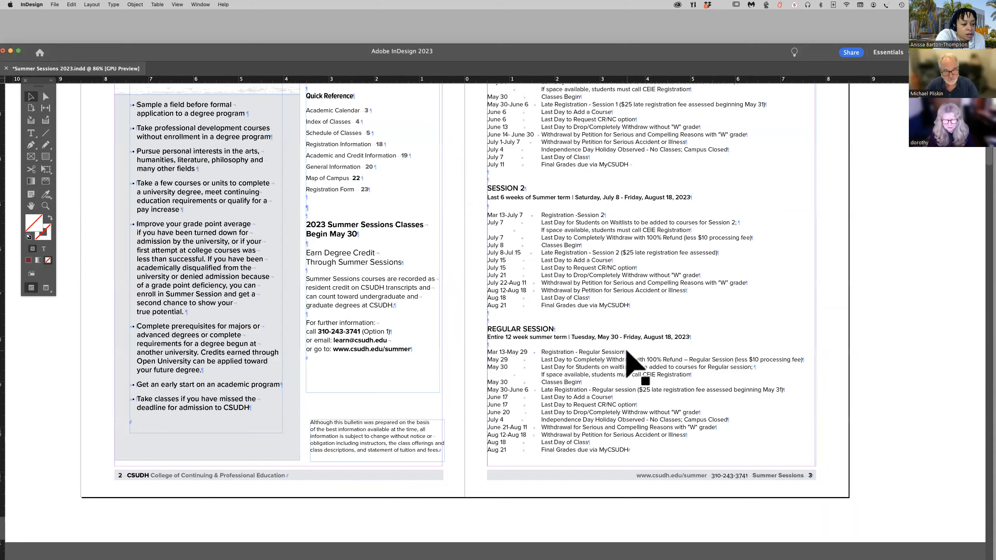
scroll(636, 365, "down", 2)
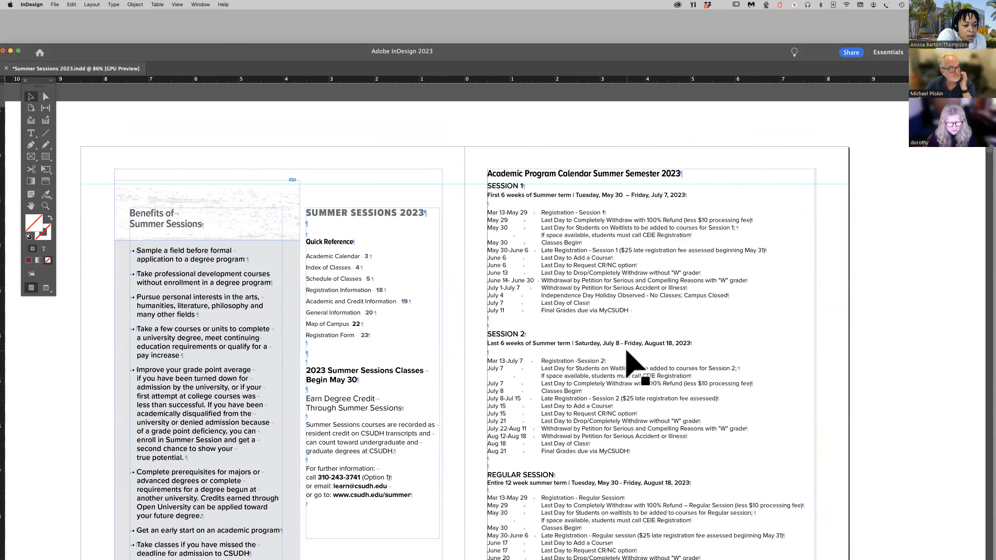
scroll(626, 351, "down", 4)
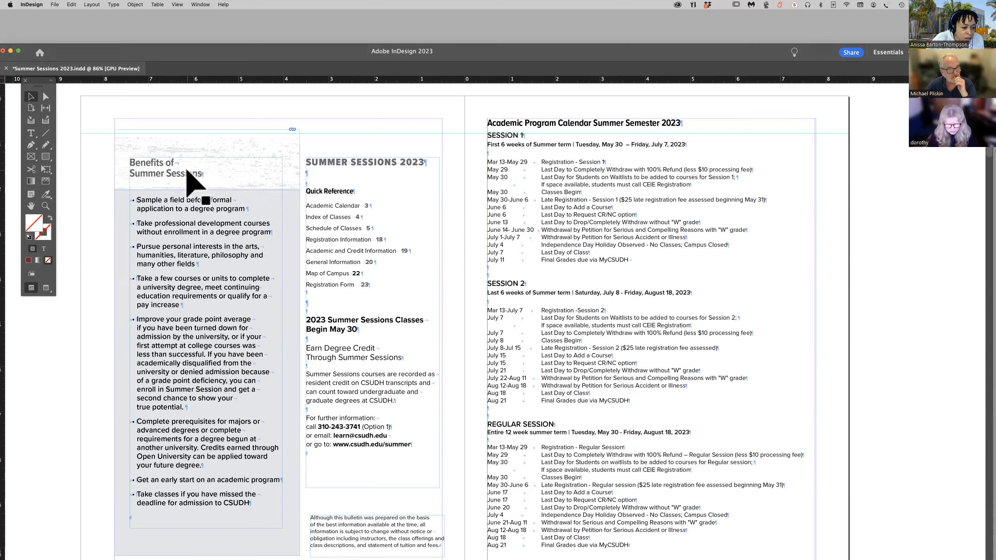
right_click(209, 149)
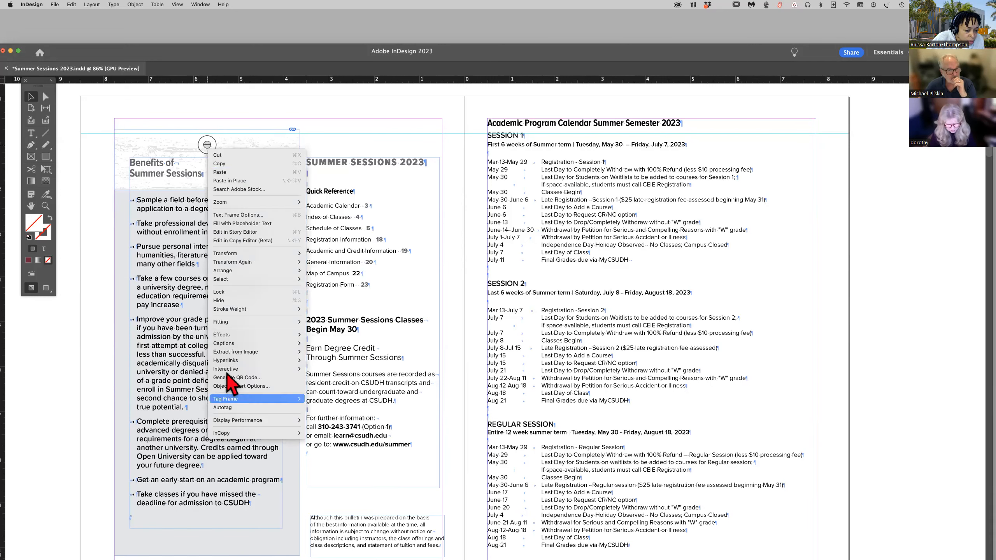
left_click(240, 386)
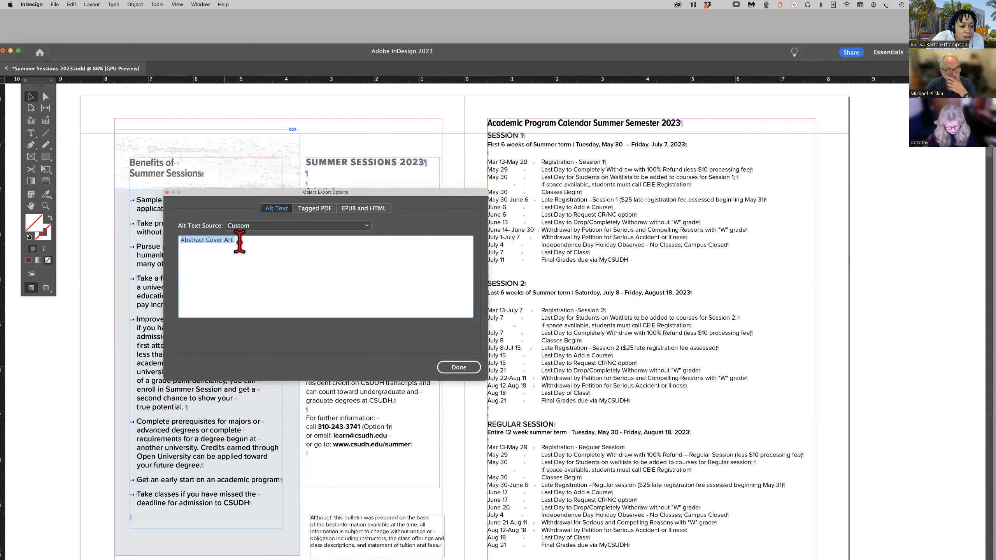
Replace the custom alt text "Abstract Cover Art" with "-" and close the export options.
left_click(240, 242)
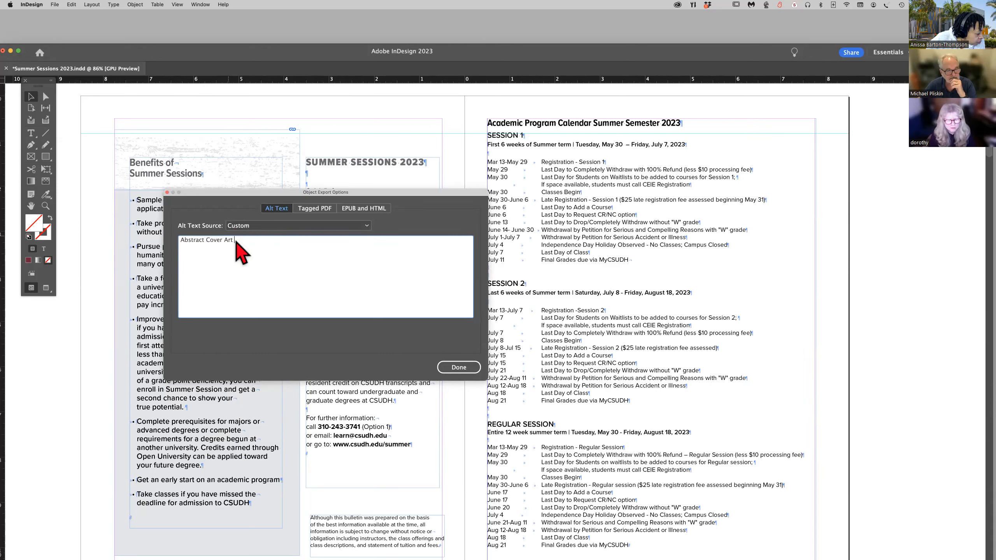
left_click(271, 227)
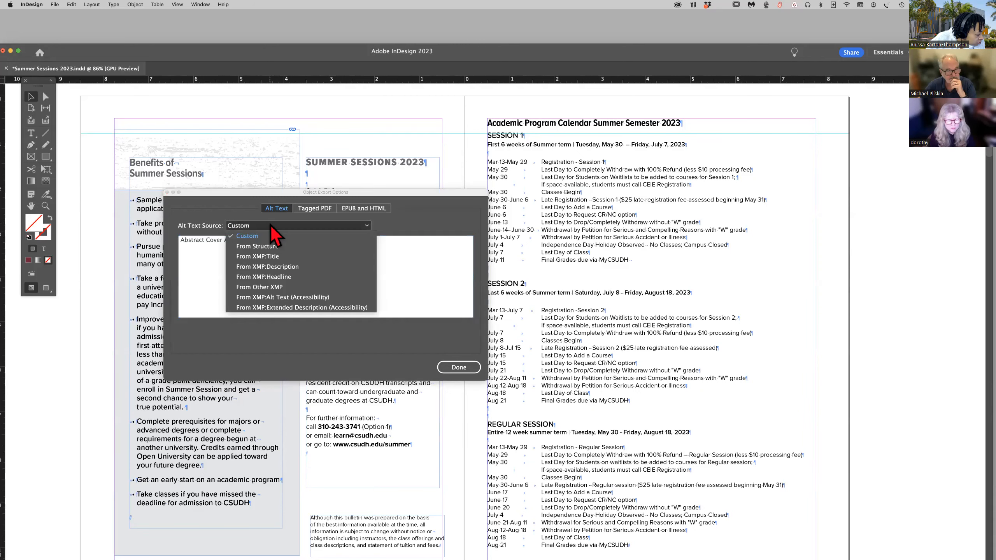
left_click(195, 267)
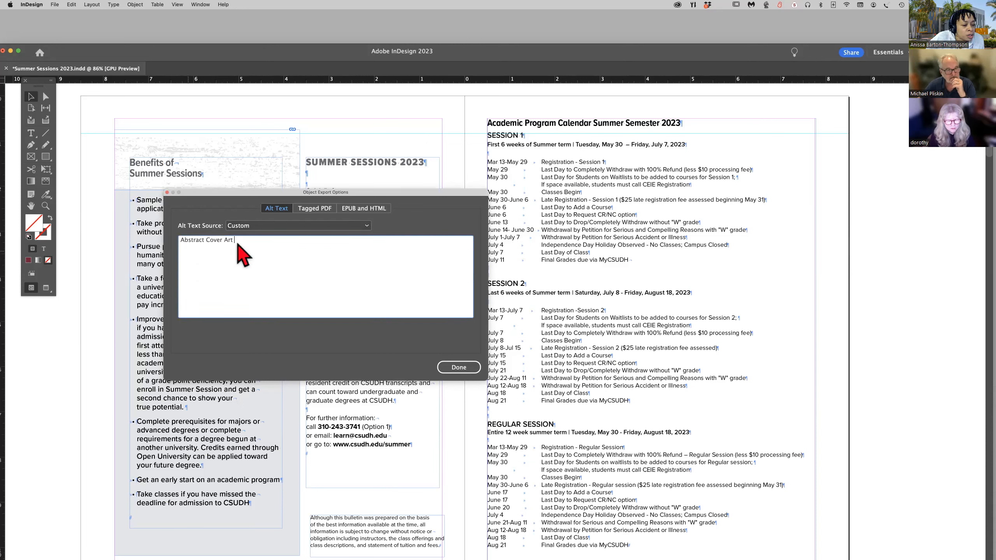
left_click_drag(235, 242, 168, 240)
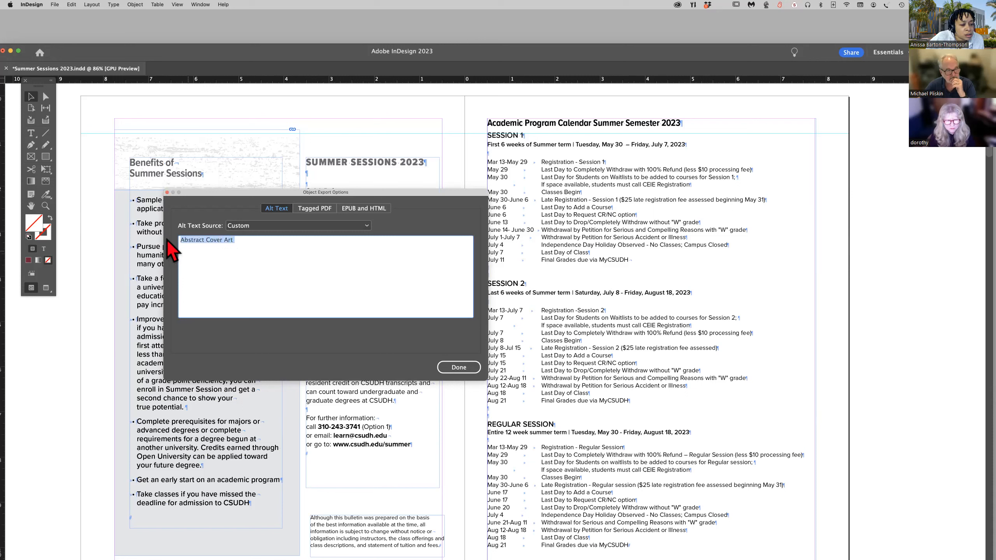
left_click(240, 241)
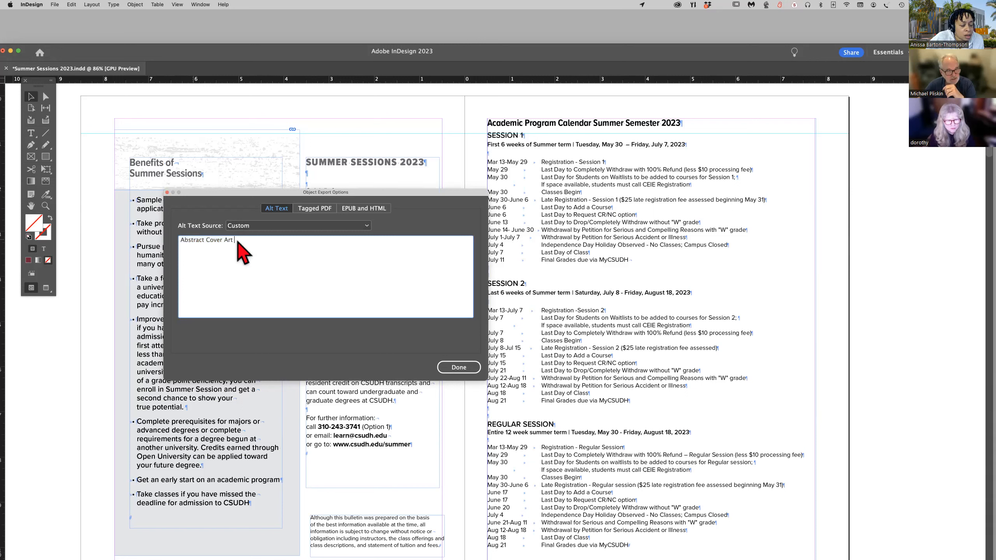
left_click_drag(239, 240, 159, 240)
key("BackSpace")
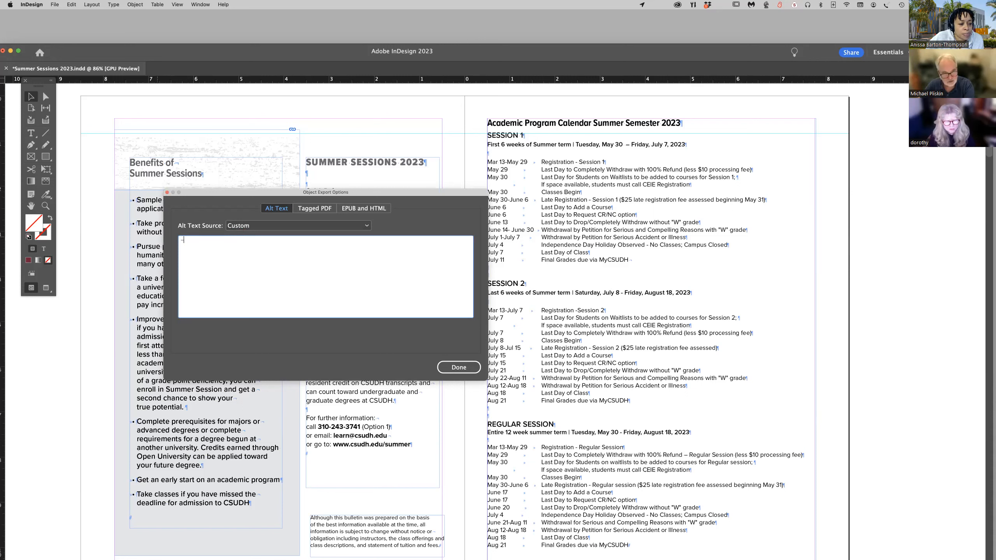
left_click(456, 368)
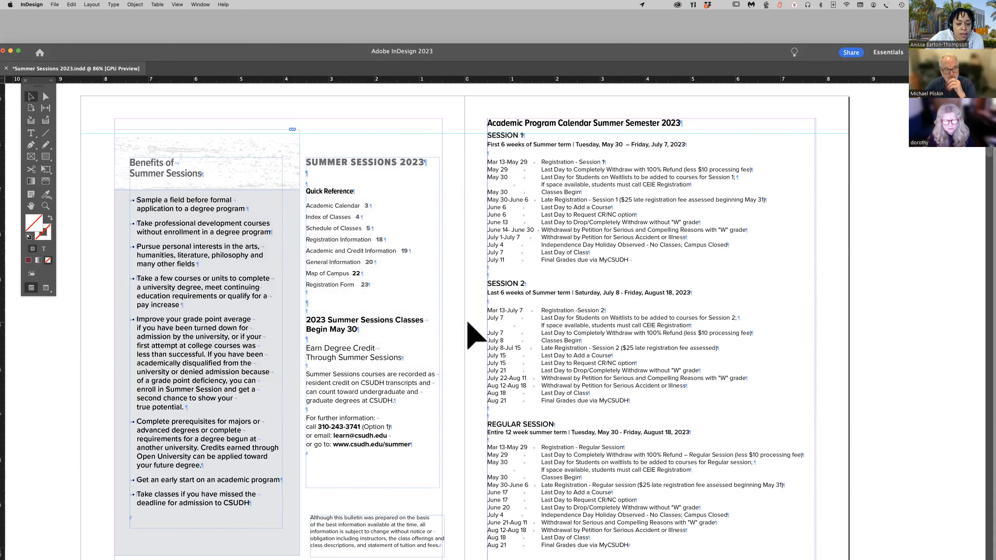
Return to the cover and check its alt text and the available alt text sources in the Object Export Options.
scroll(475, 338, "up", 15)
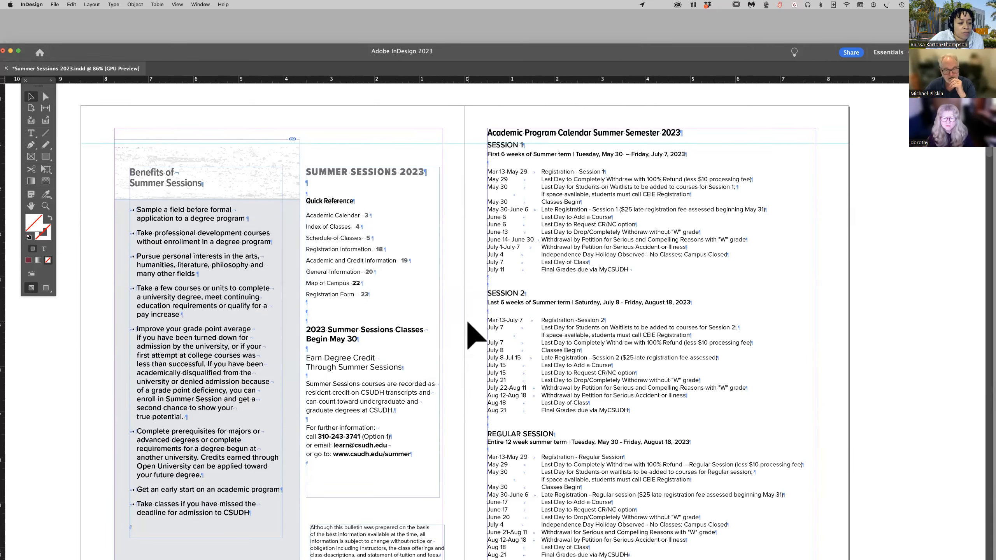
right_click(590, 331)
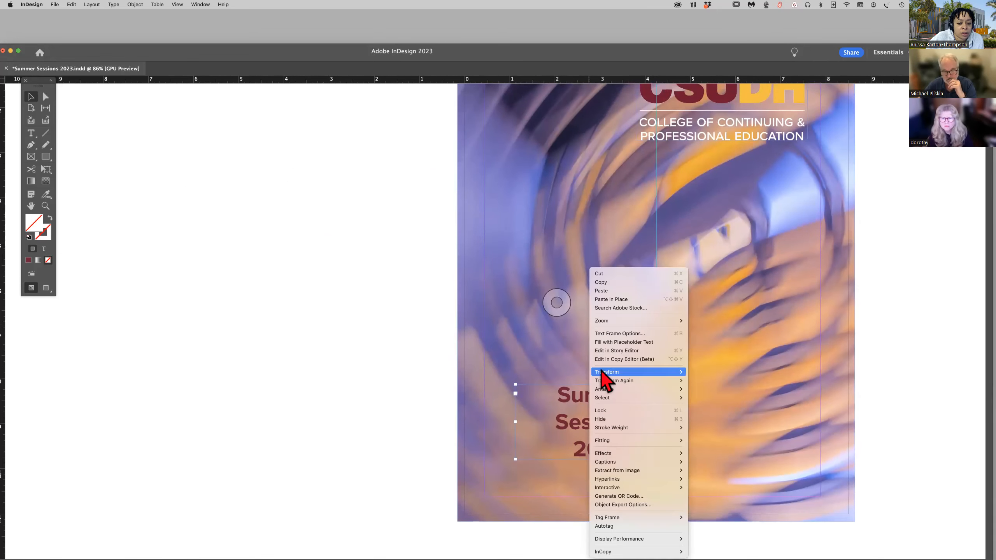
left_click(630, 507)
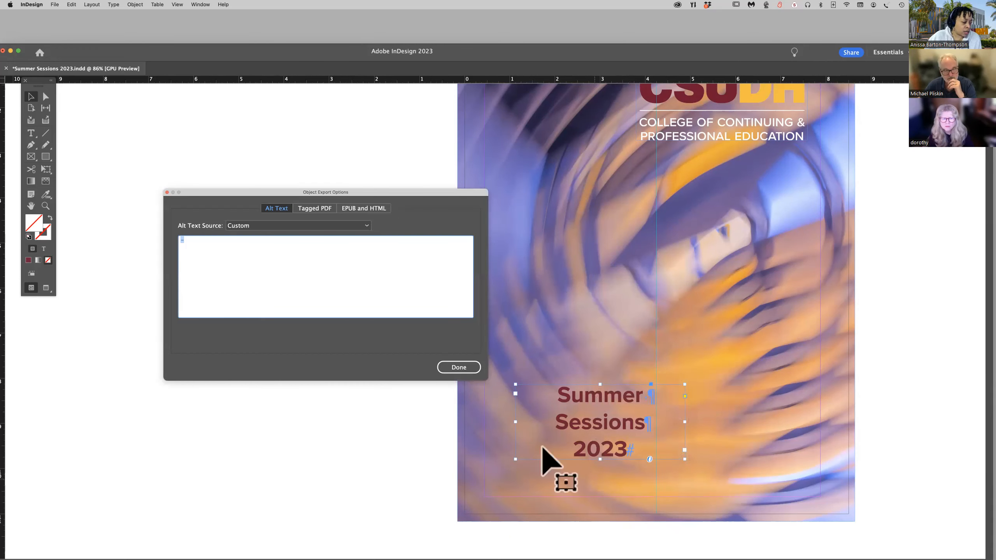
scroll(466, 411, "down", 2)
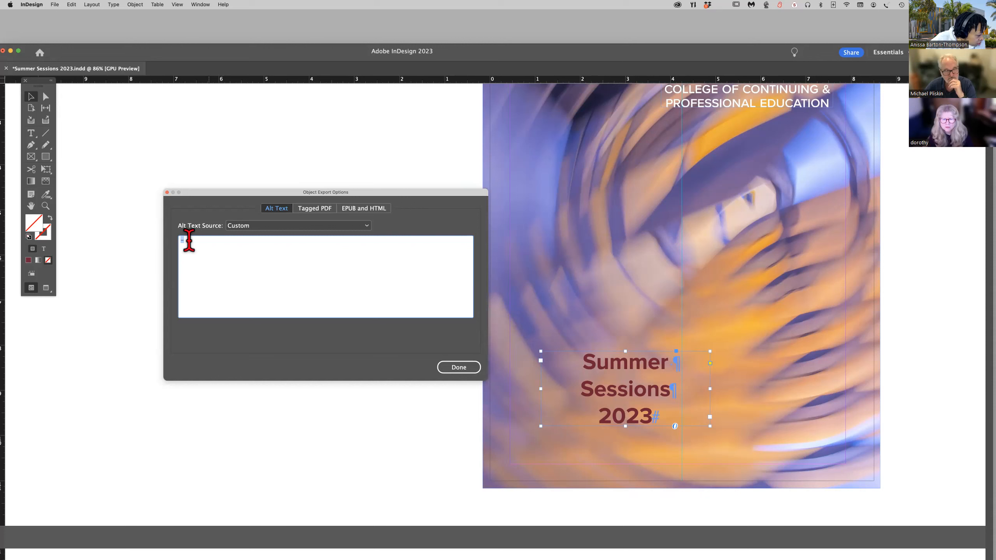
left_click(314, 227)
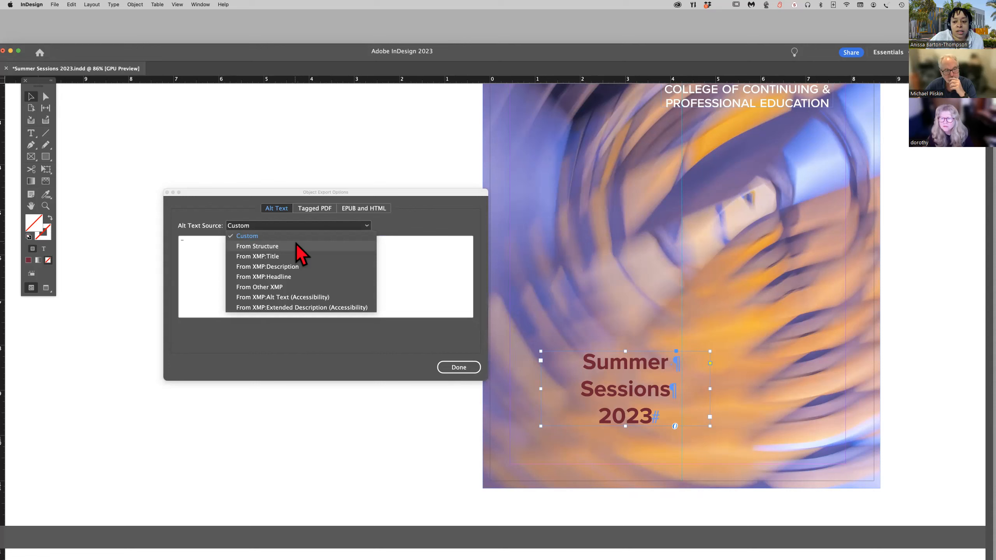
left_click(460, 372)
left_click(459, 368)
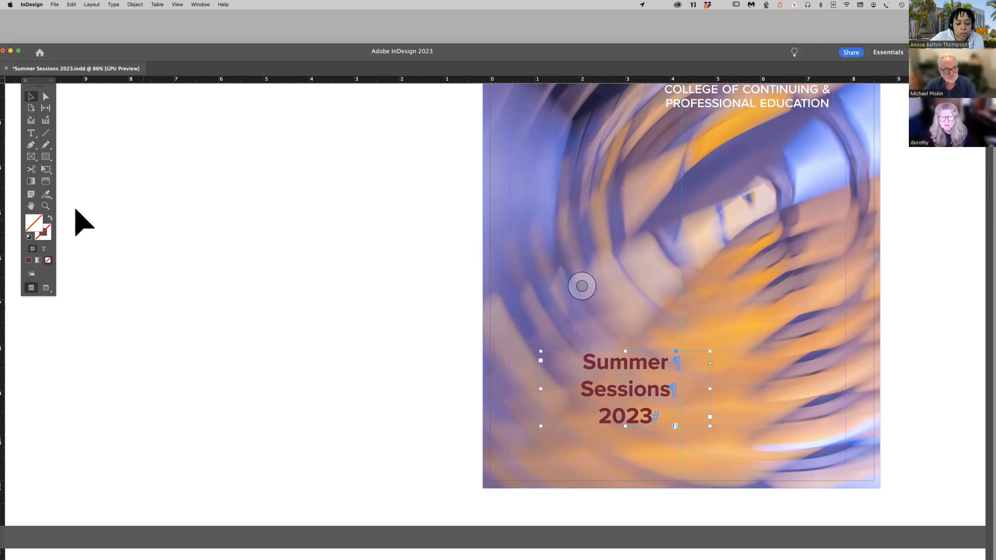
Draw a rectangular frame about 4 by 3.3 inches on the pasteboard beside the cover and place Innovation_Instruction0049_1.jpg from Building Images in it.
left_click(31, 157)
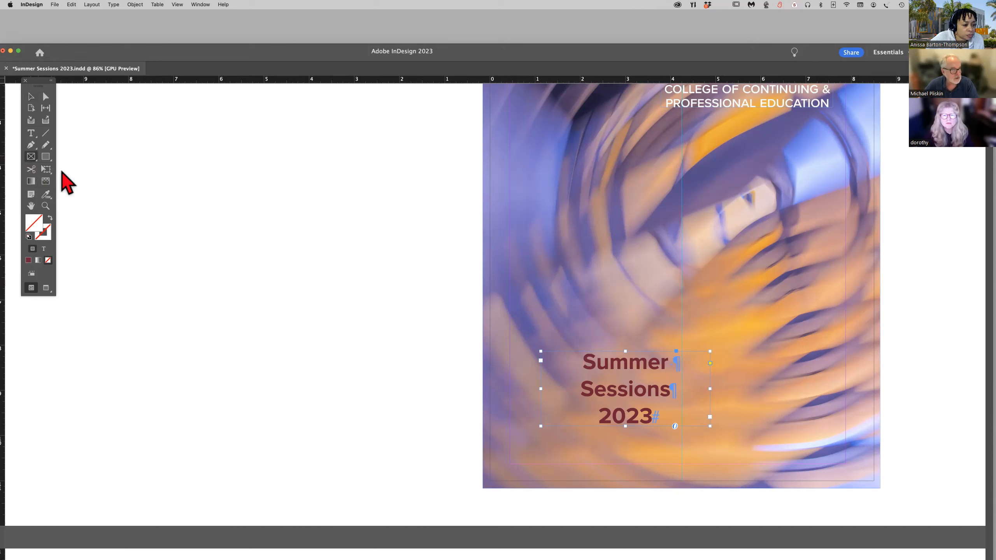
left_click_drag(163, 203, 344, 354)
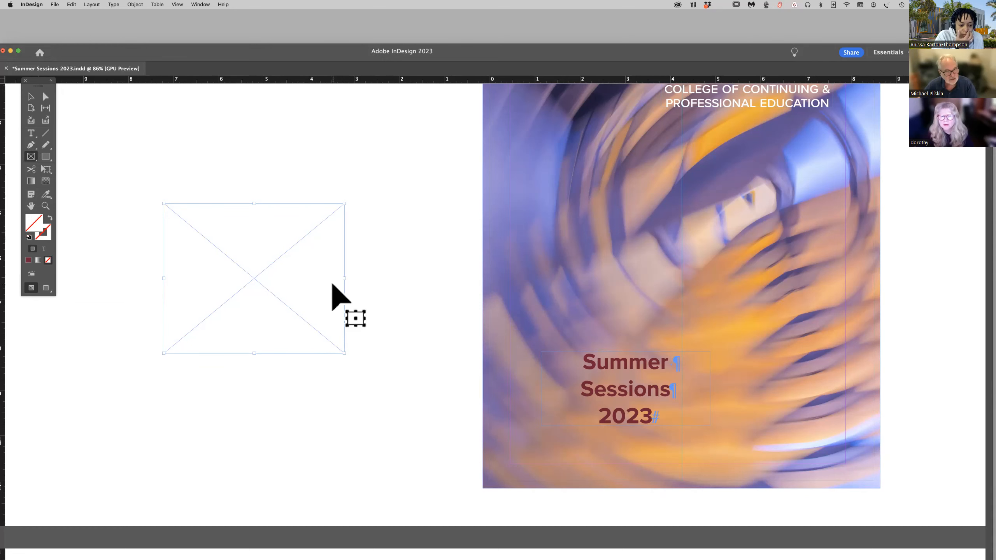
key("super+d")
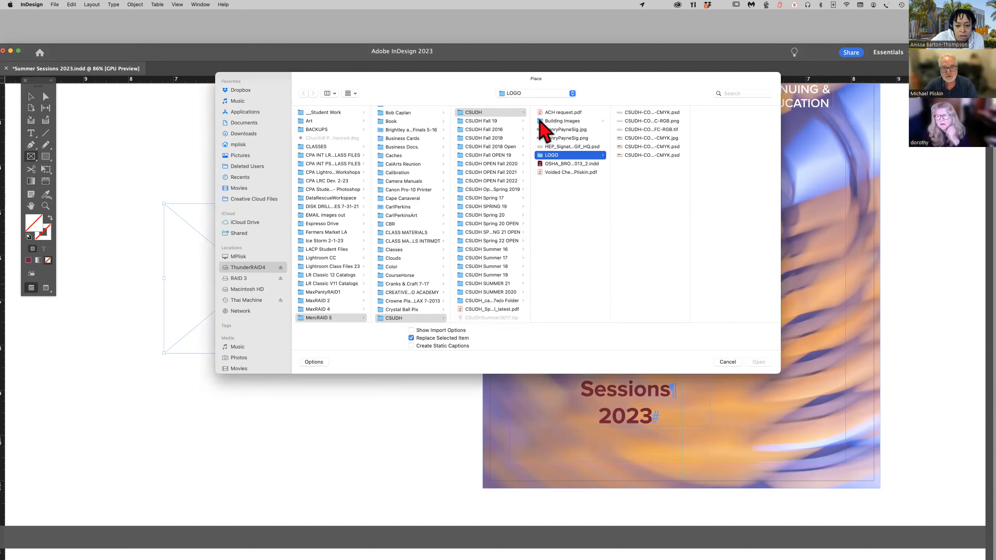
left_click(551, 121)
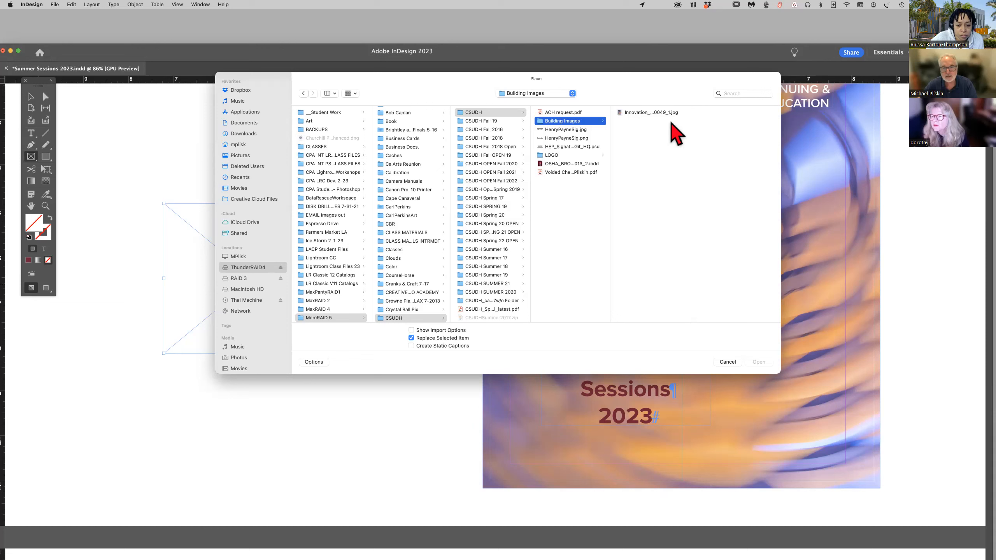
left_click(639, 115)
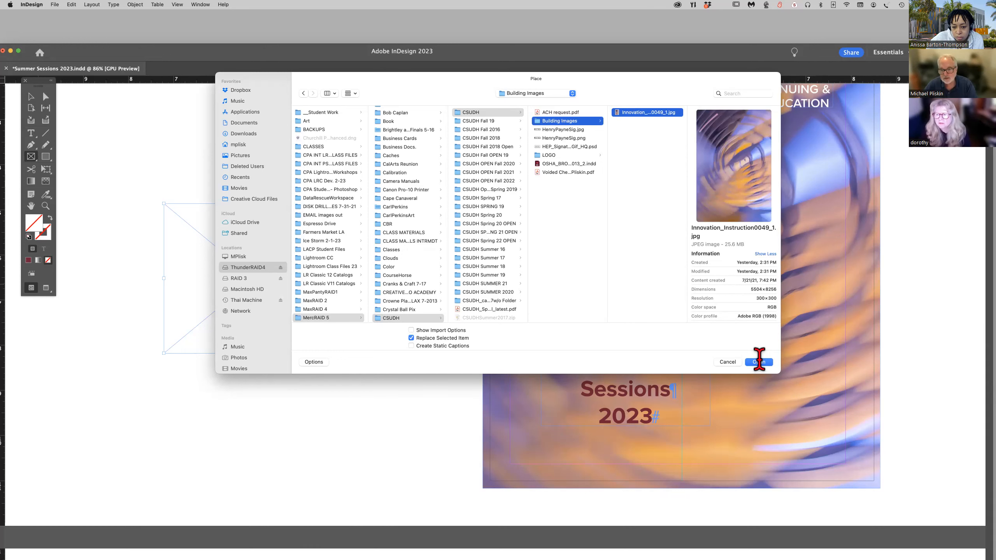
left_click(758, 362)
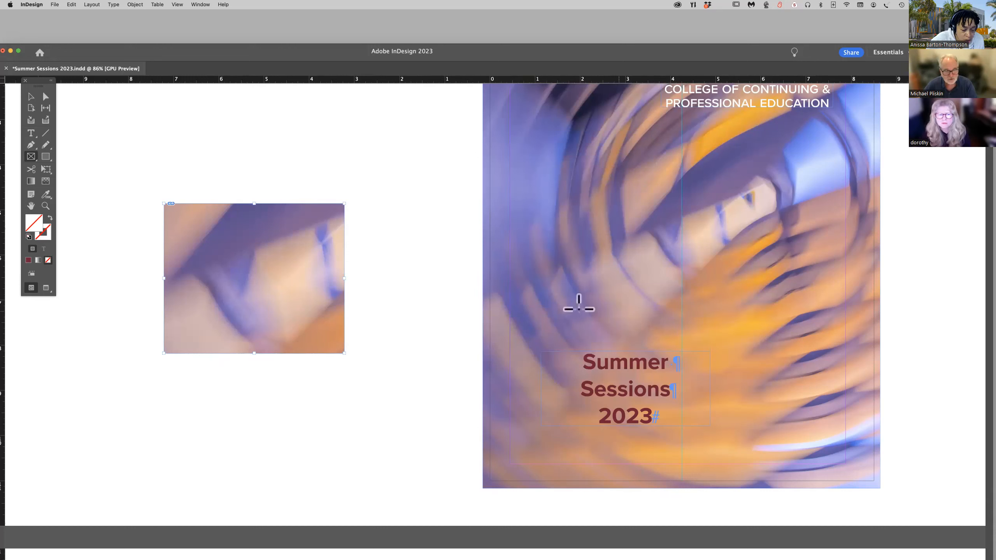
Open the Object Export Options for the image placed on the pasteboard.
right_click(273, 271)
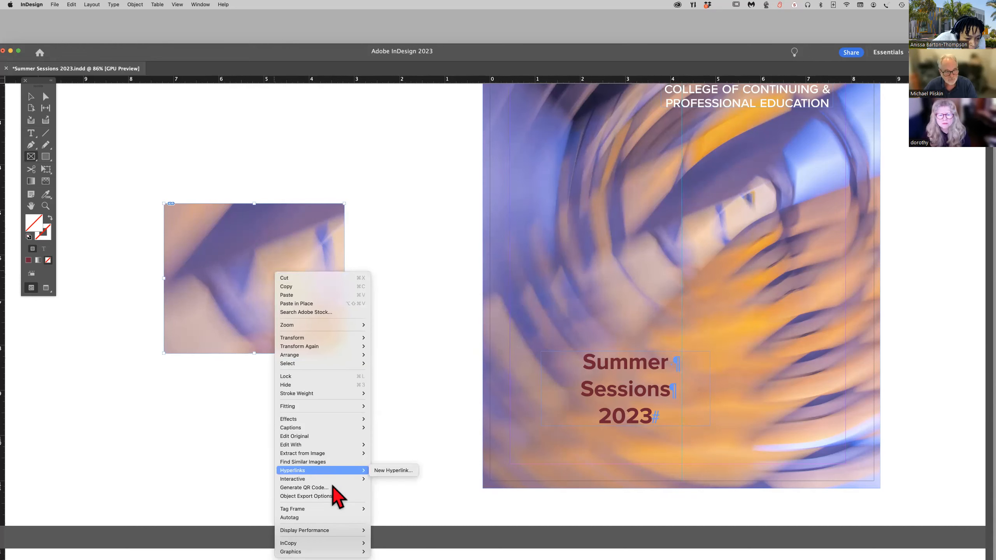
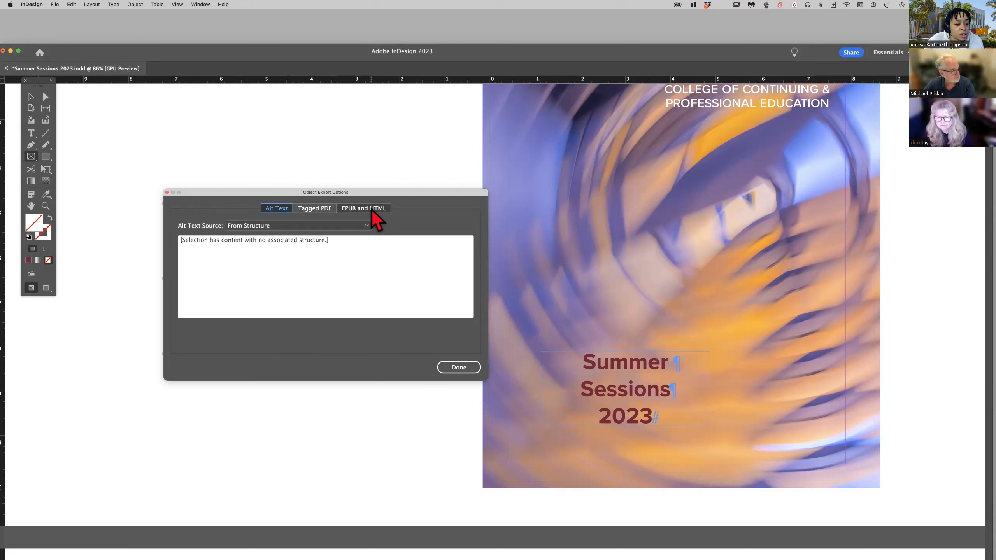
Switch the pasteboard image's alt text source to Custom, enter "New Box" as its alt text, and close the export options.
left_click(366, 227)
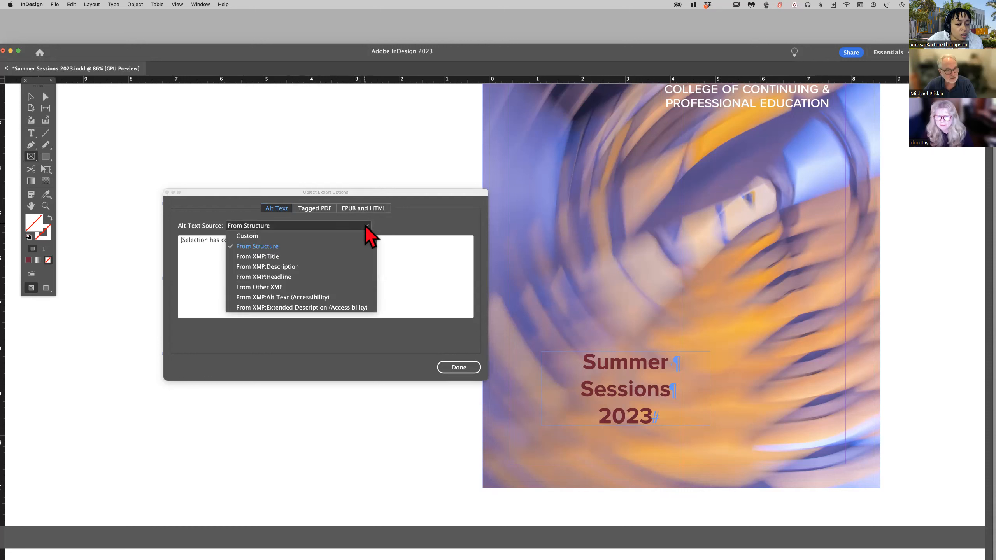
left_click(347, 236)
left_click(266, 244)
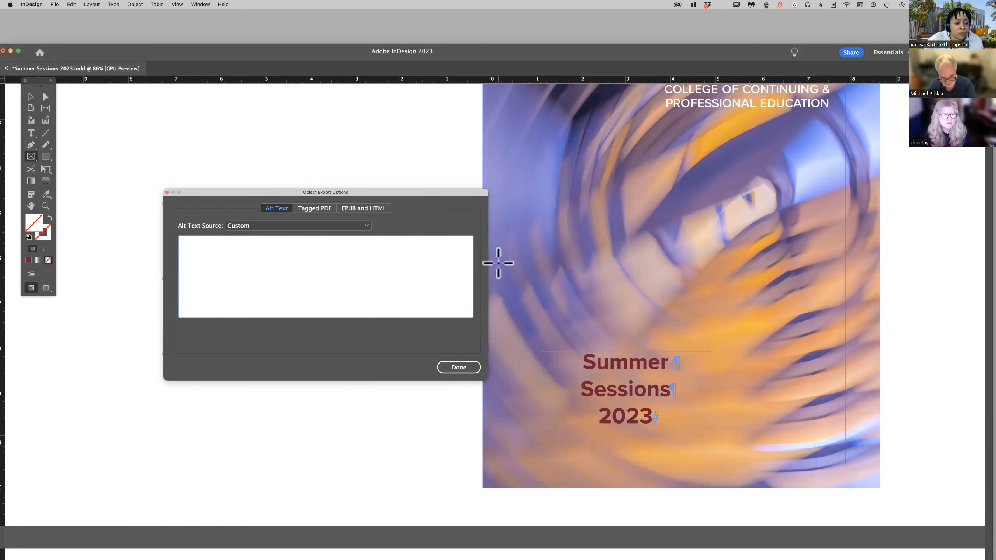
type("New Box")
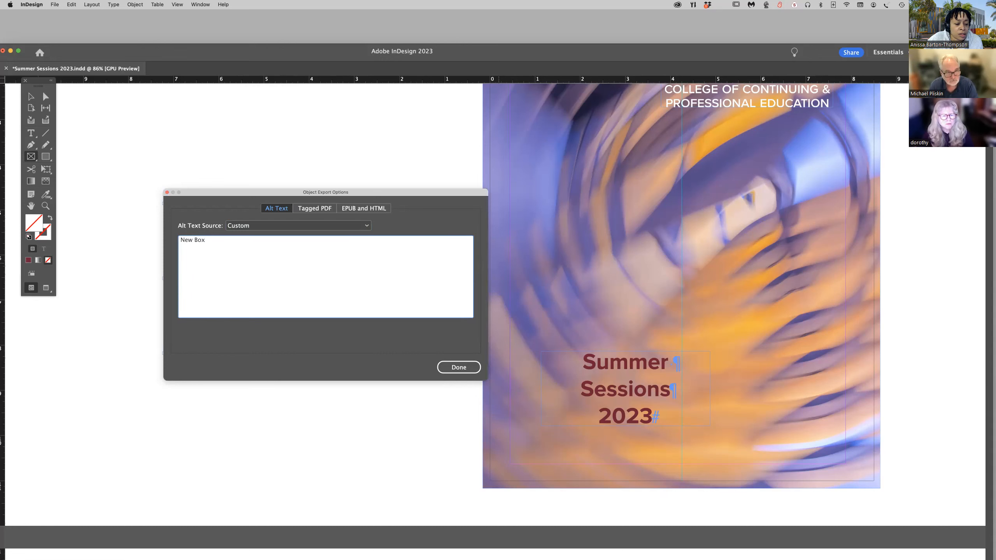
scroll(503, 345, "up", 3)
left_click(458, 368)
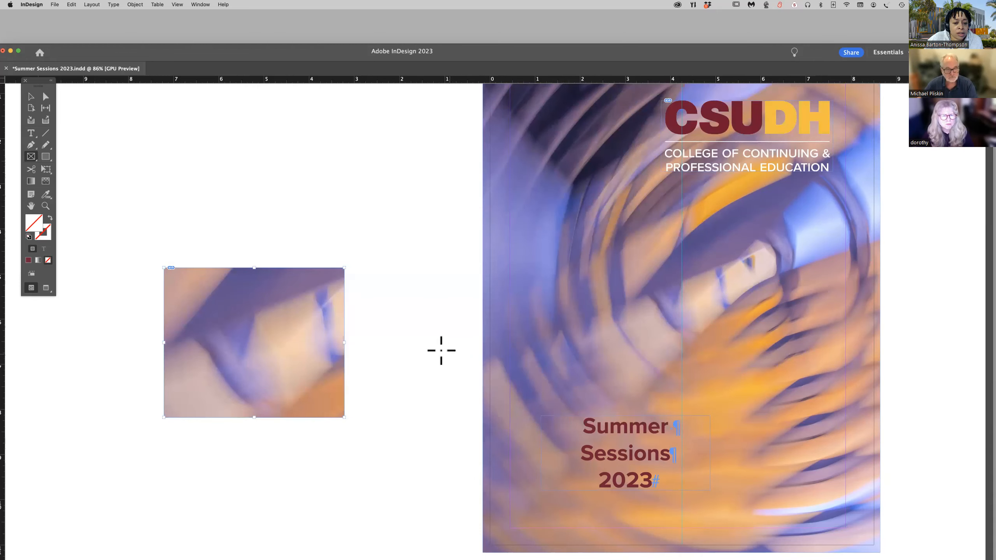
Review the custom alt text of the still-selected pasteboard image in the Object Export Options.
right_click(646, 351)
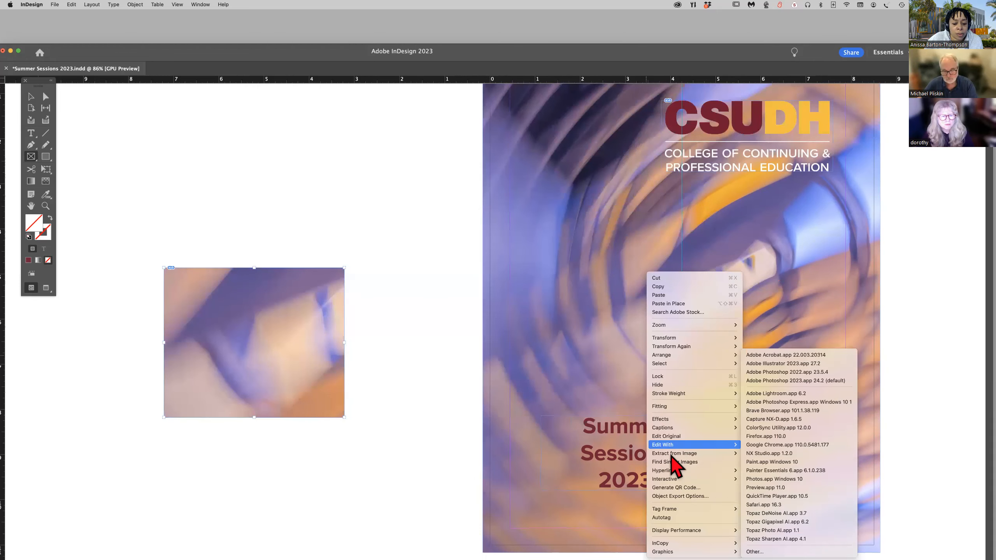
left_click(679, 497)
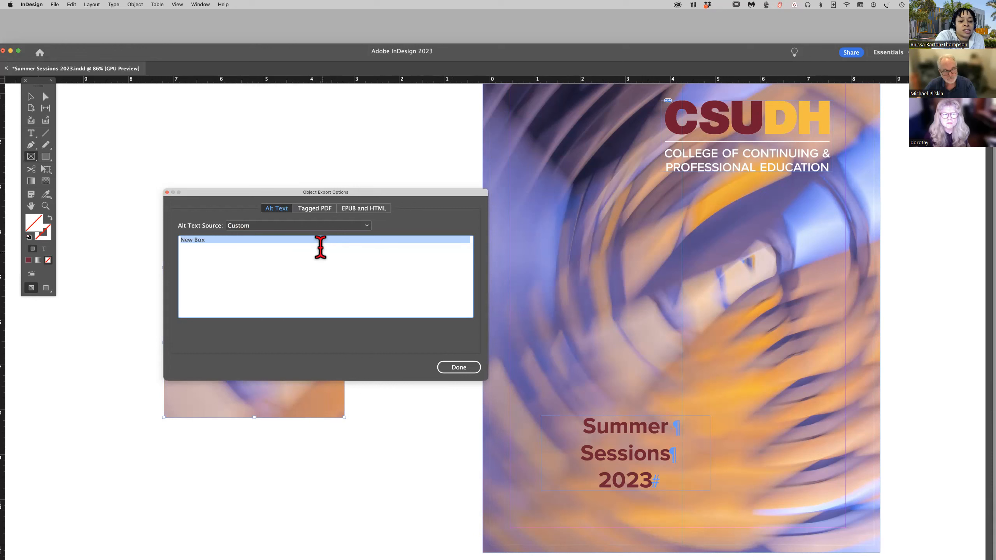
left_click(461, 370)
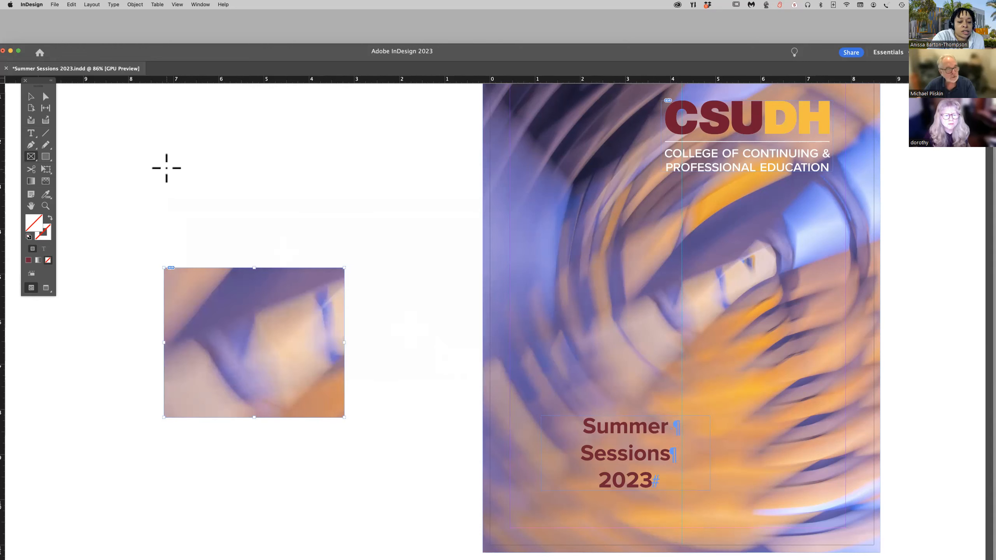
Select the cover background image and give it the custom alt text "Abstract cover Image" in the Object Export Options.
left_click(31, 96)
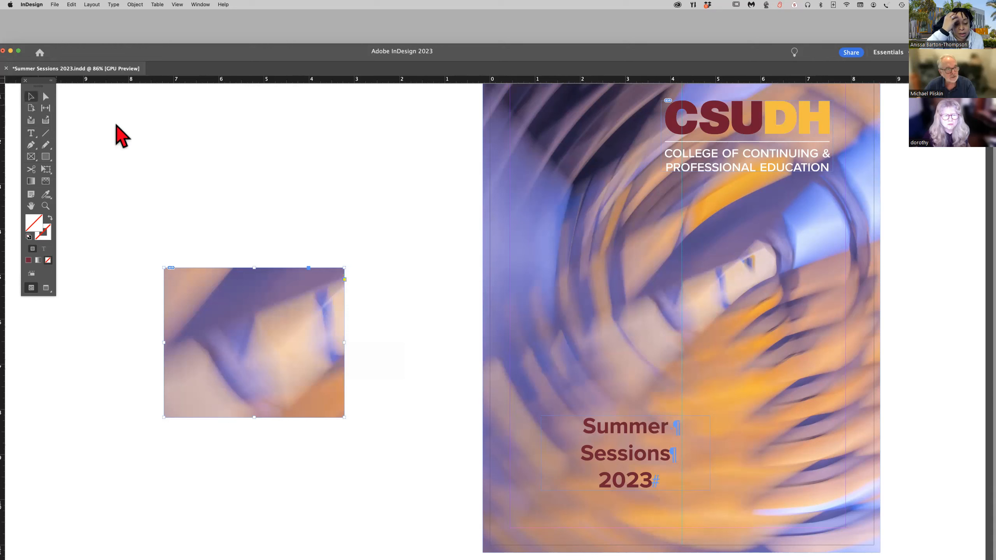
left_click(501, 256)
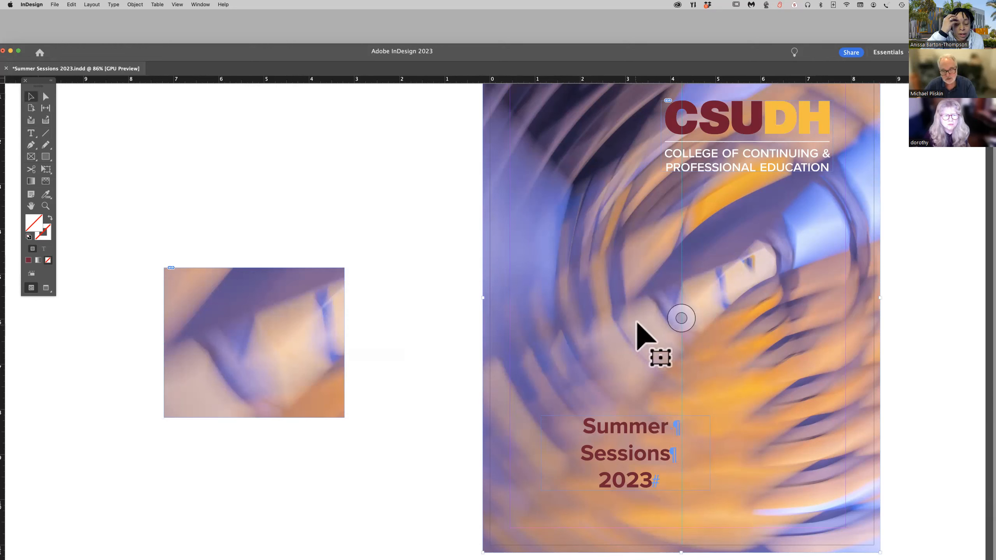
right_click(657, 324)
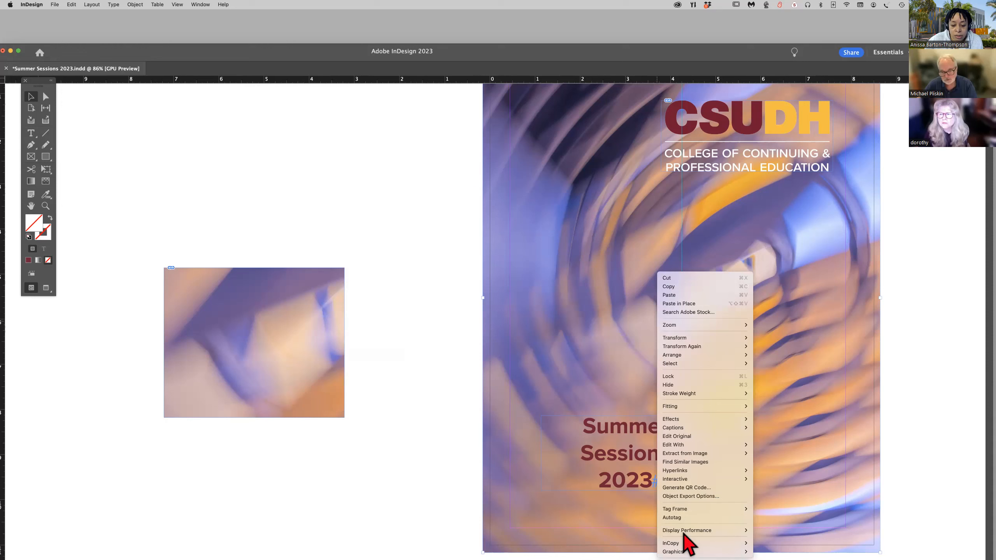
mouse_move(684, 541)
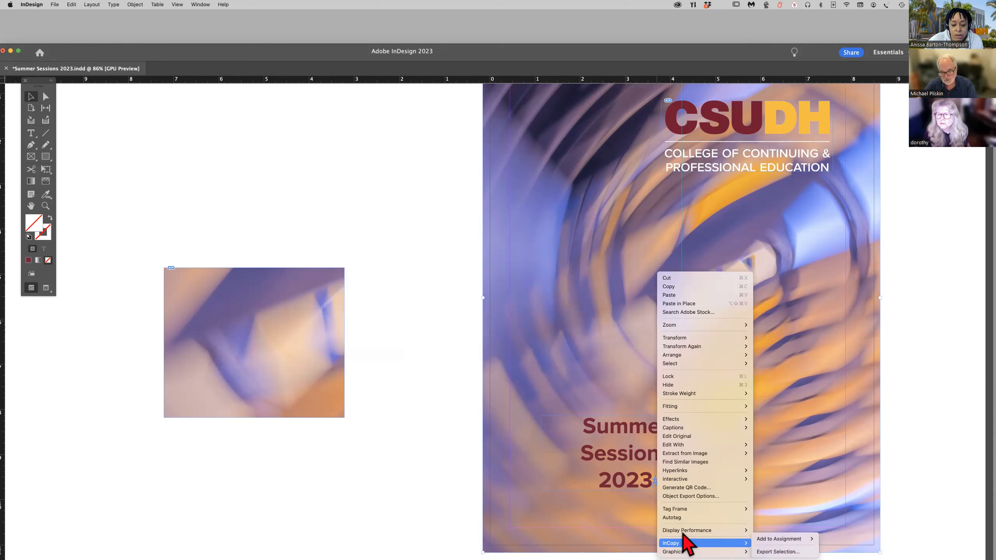
left_click(694, 497)
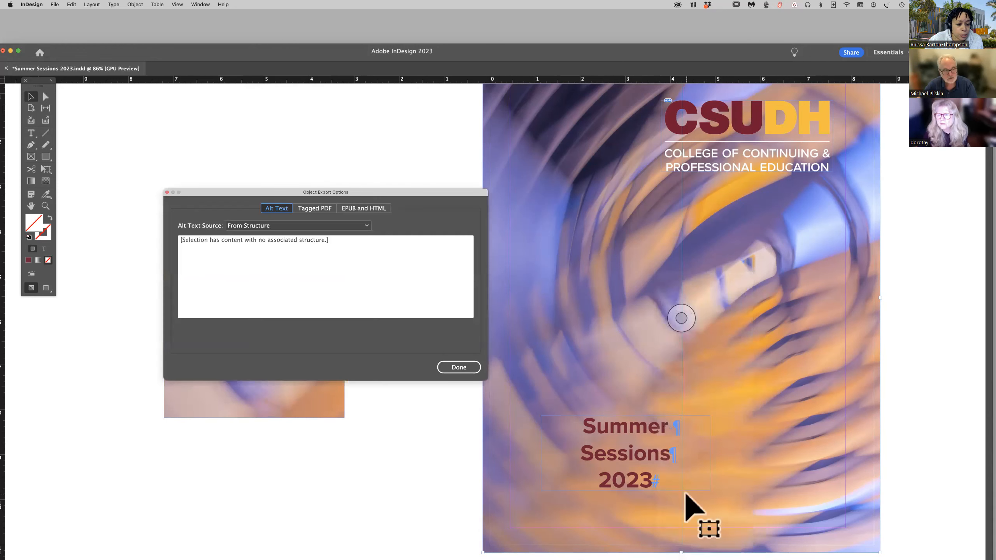
left_click(368, 225)
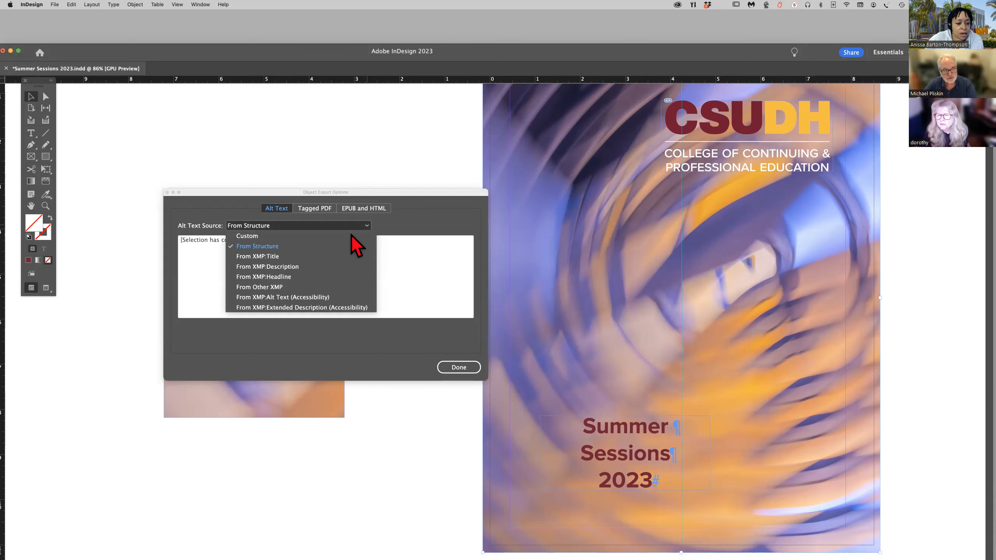
left_click(355, 221)
left_click(266, 245)
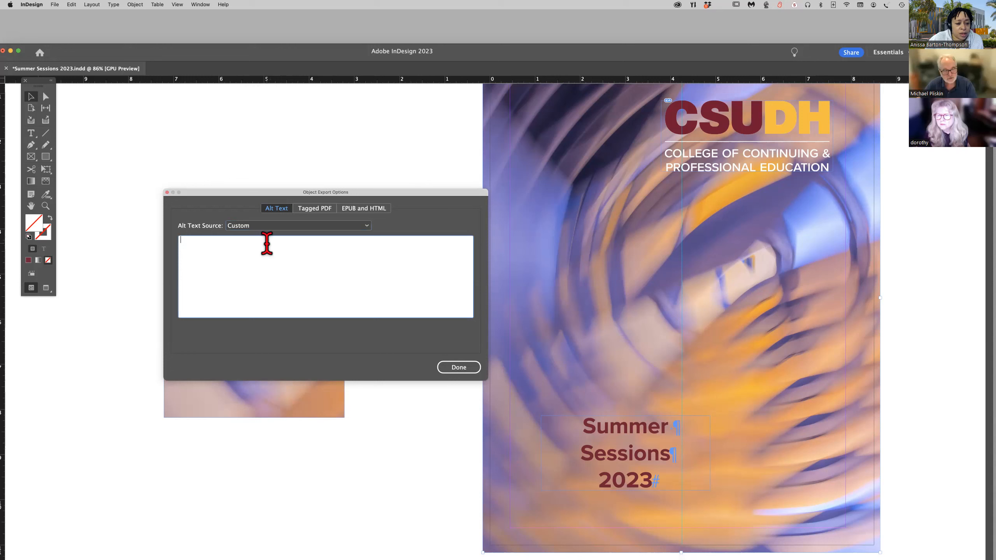
type("Abstract")
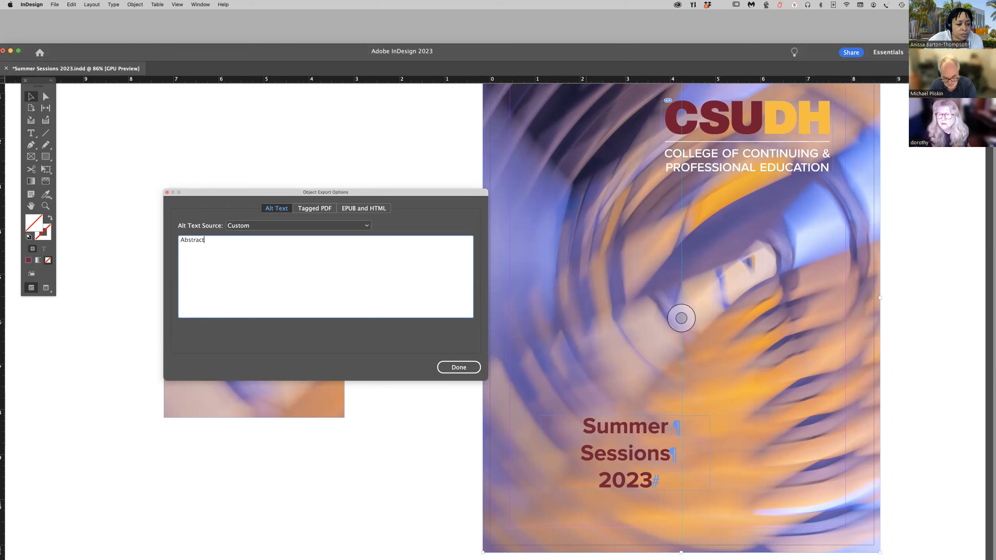
type(" cover Image")
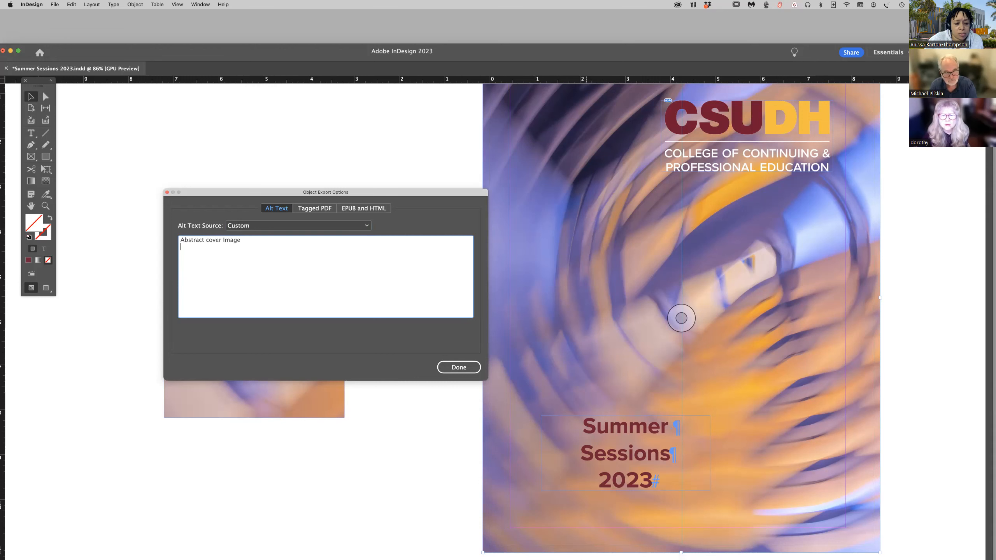
scroll(579, 339, "up", 3)
left_click(458, 369)
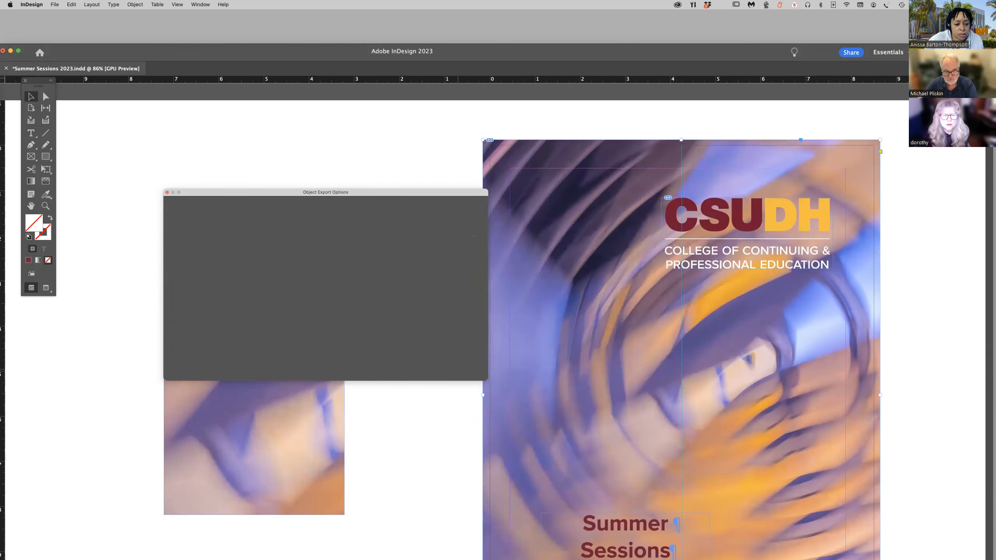
Recheck the alt text of the image on the pasteboard beside the cover in its Object Export Options.
scroll(541, 371, "down", 8)
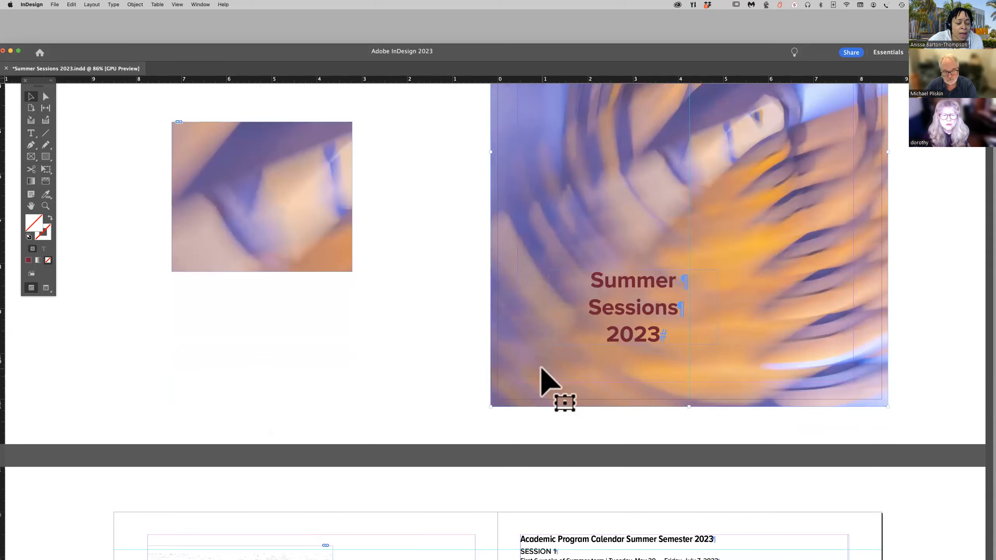
scroll(542, 370, "down", 15)
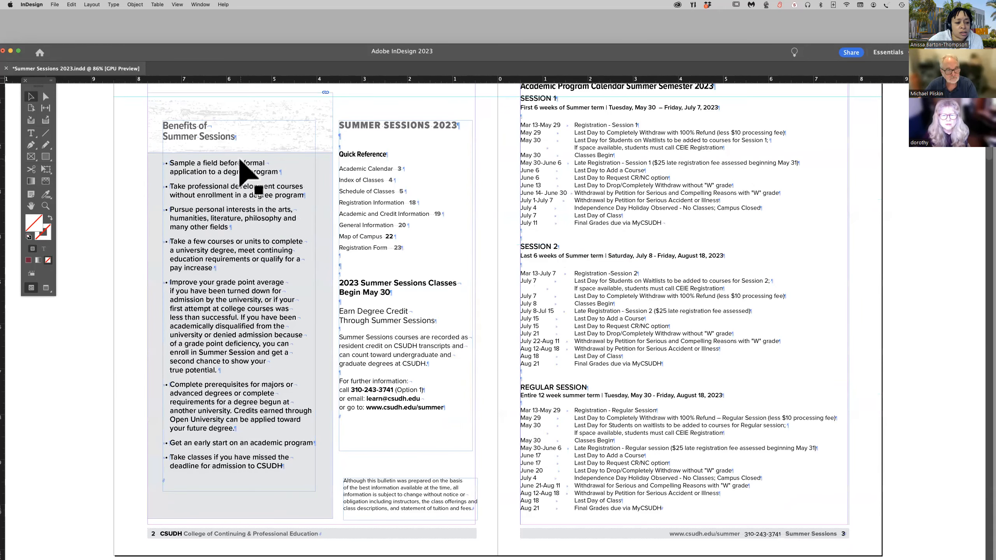
scroll(244, 173, "up", 15)
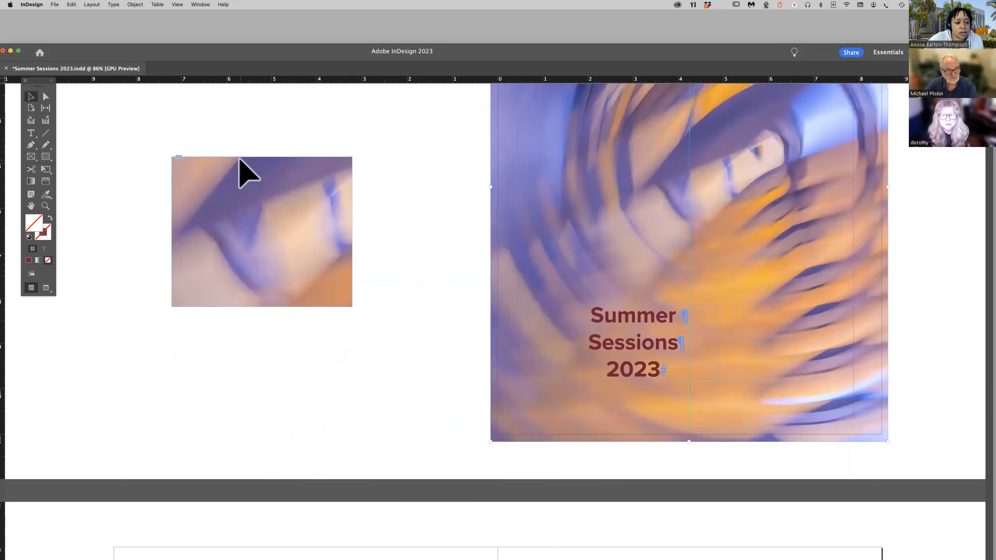
right_click(278, 231)
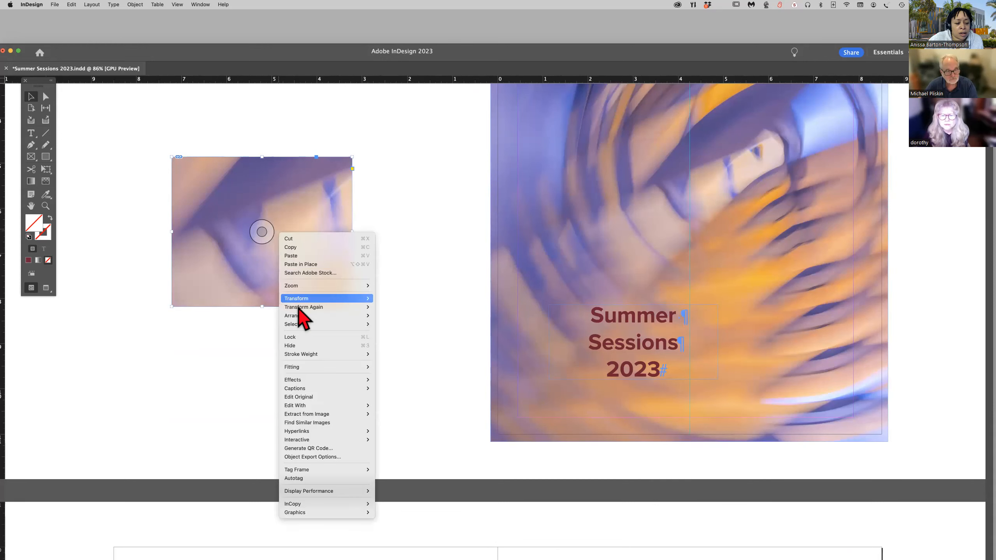
left_click(317, 458)
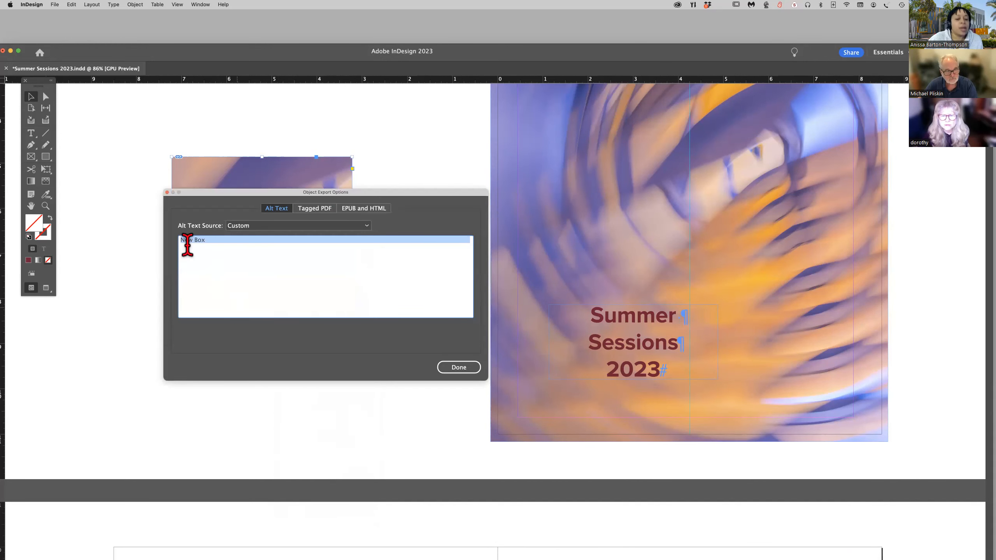
left_click(167, 192)
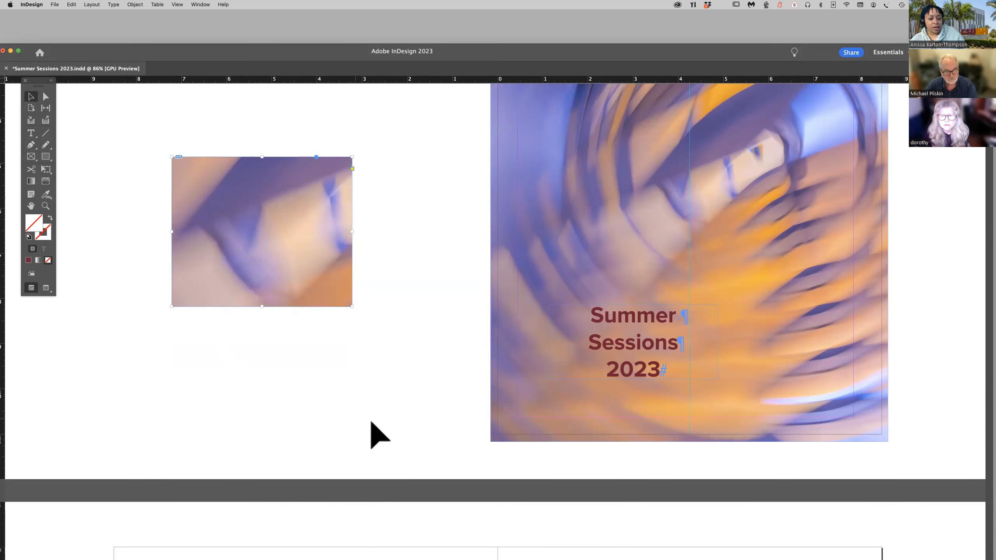
Give the textured background image behind the "Benefits of Summer Sessions" heading on page 2 the custom alt text "-".
scroll(372, 423, "down", 10)
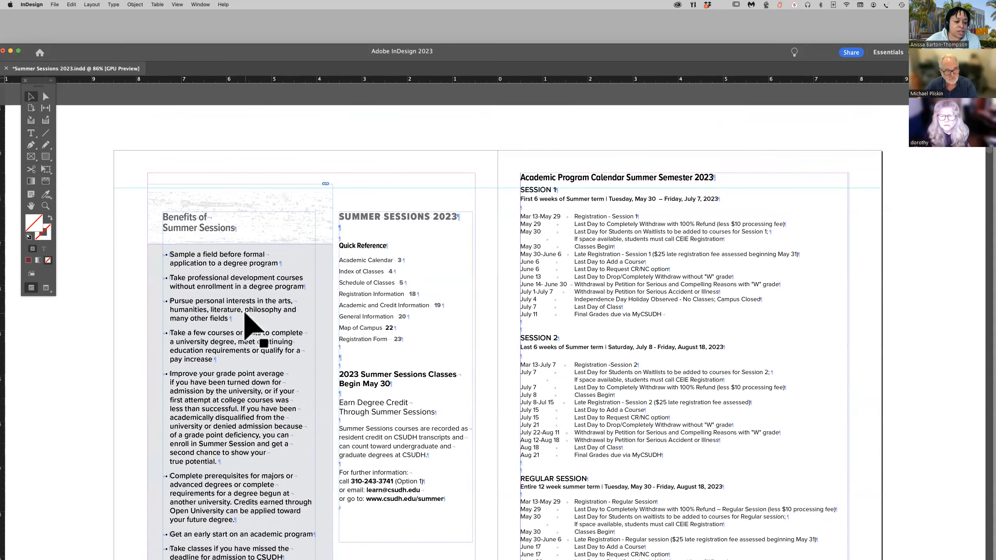
left_click(254, 251)
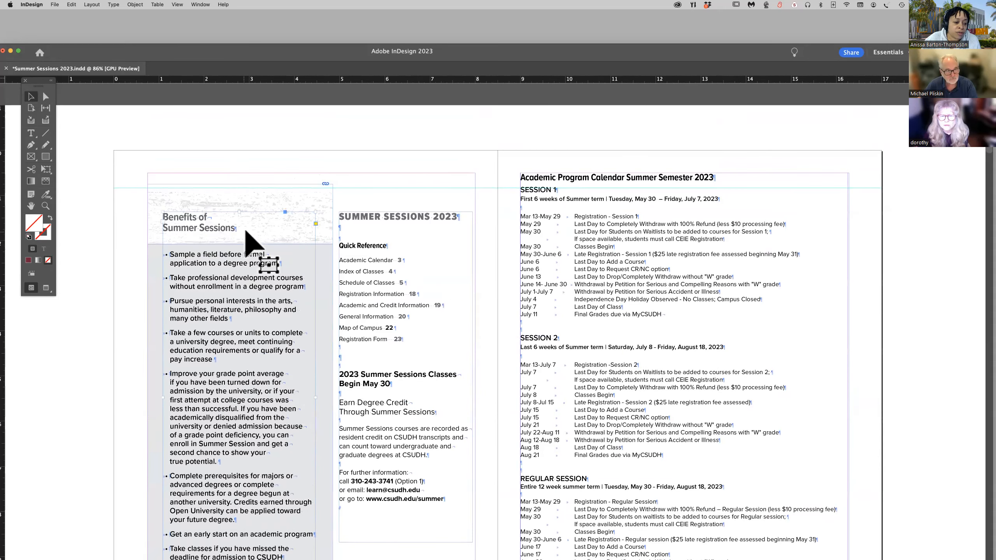
left_click(327, 229)
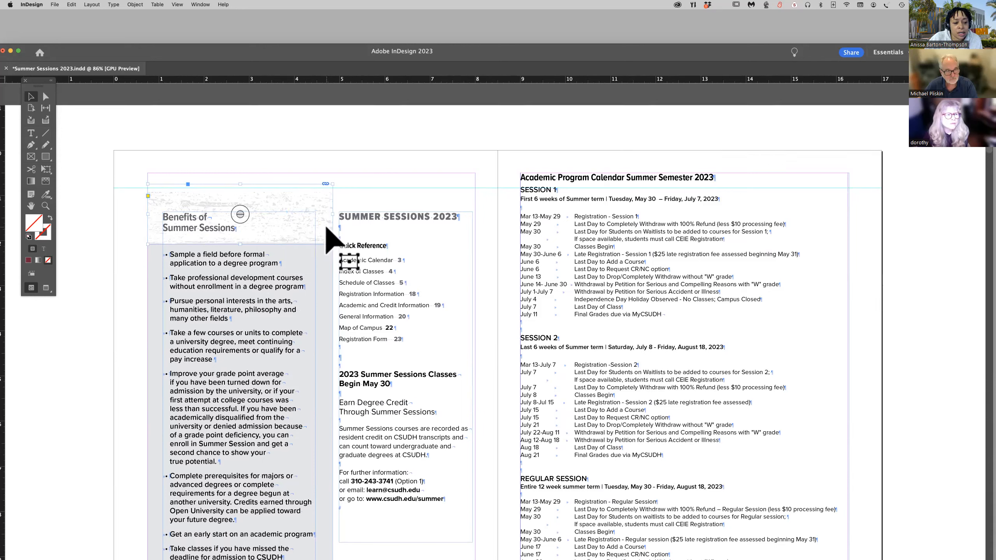
right_click(328, 229)
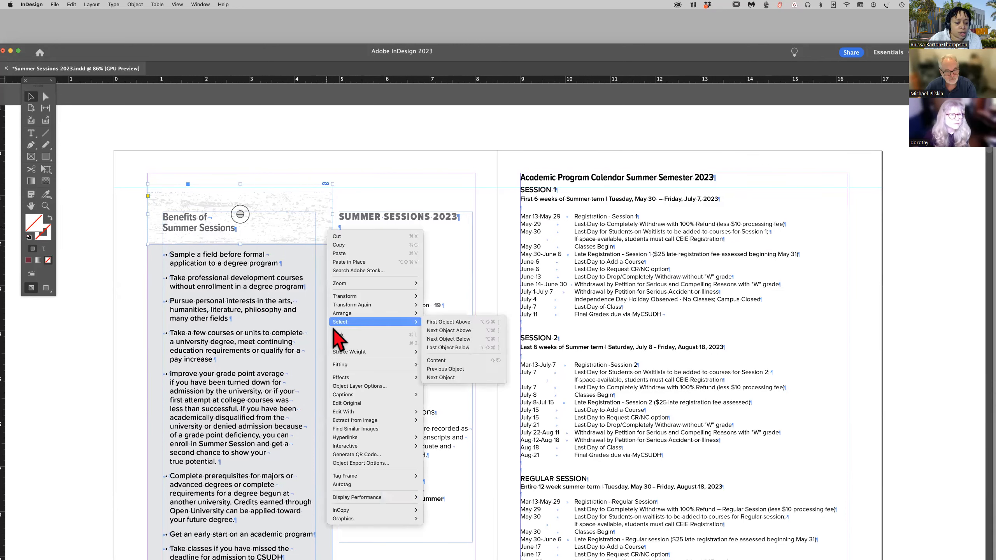
left_click(373, 467)
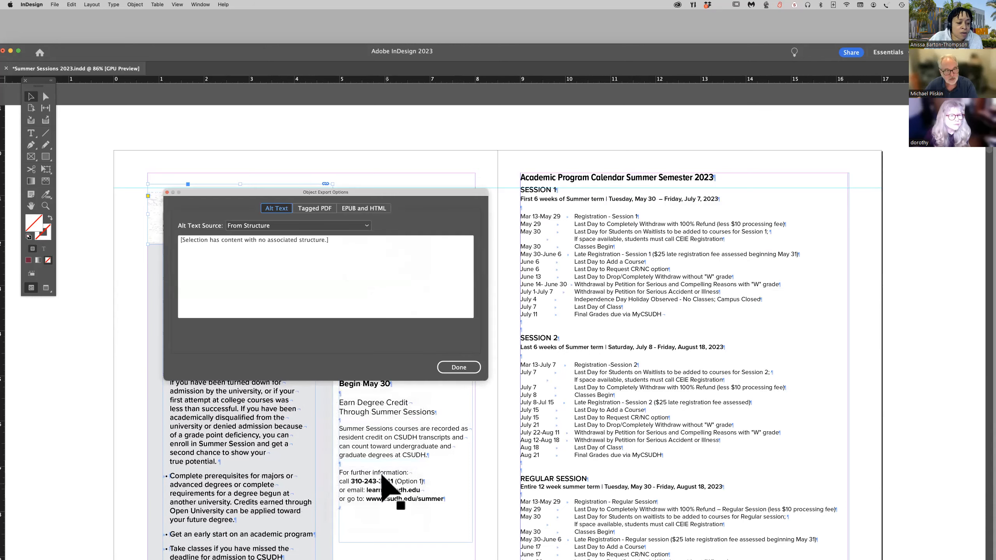
left_click(309, 226)
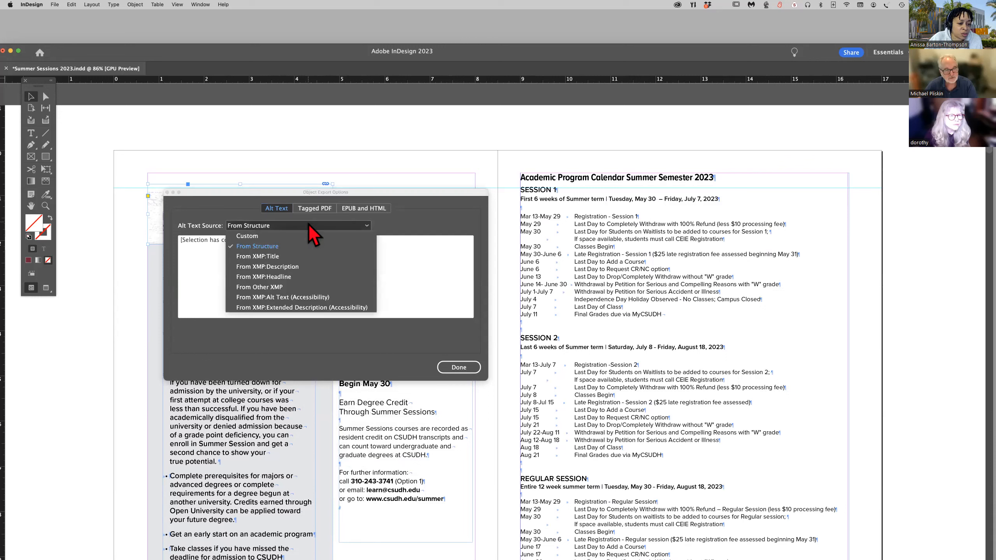
left_click(305, 236)
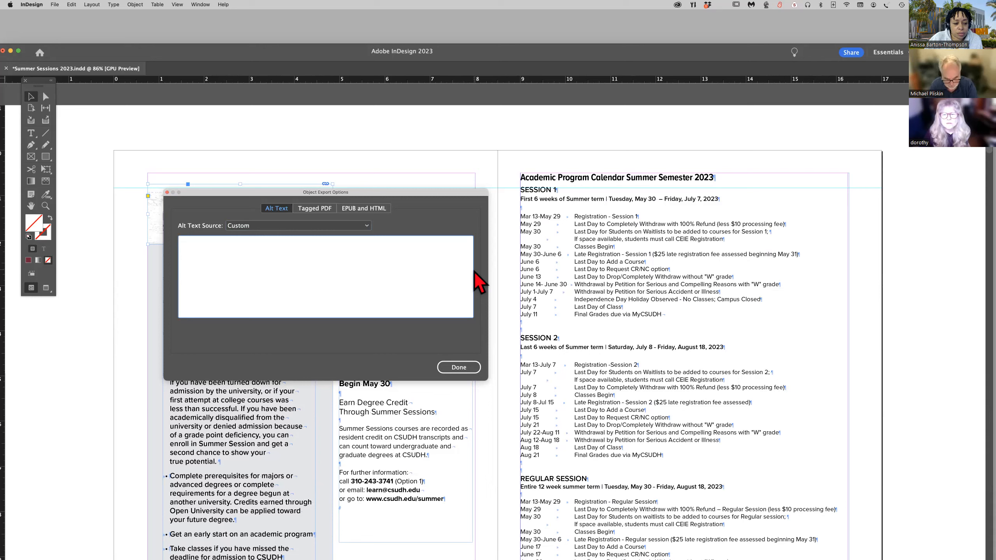
type("Abst")
key("BackSpace")
key("BackSpace")
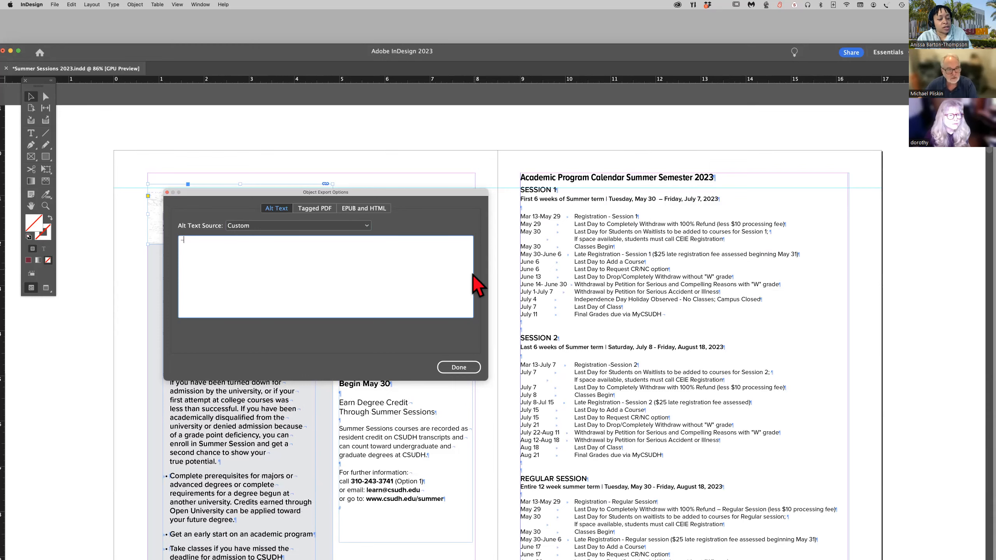
left_click(459, 368)
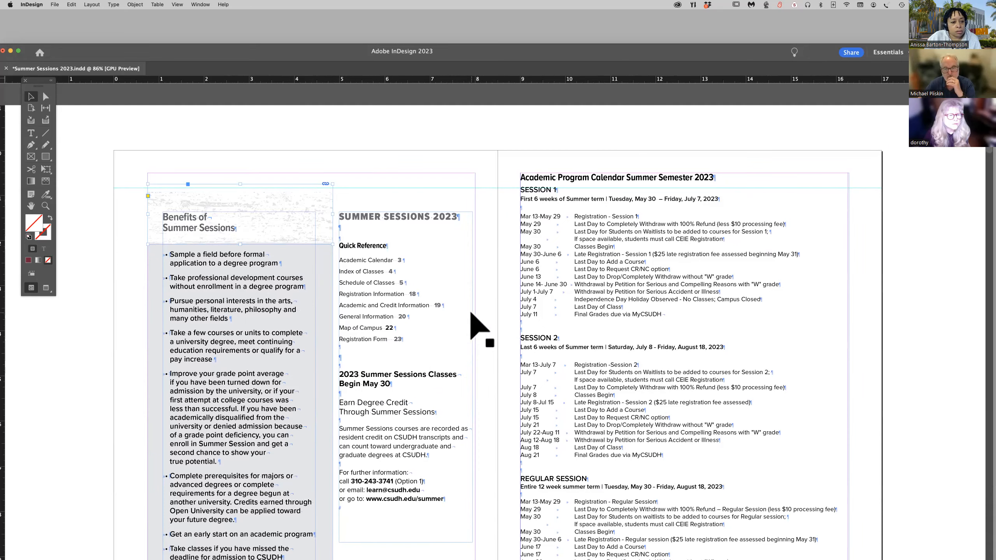
Return to the cover page and select the background image content inside its frame.
scroll(471, 314, "up", 3)
scroll(471, 313, "up", 12)
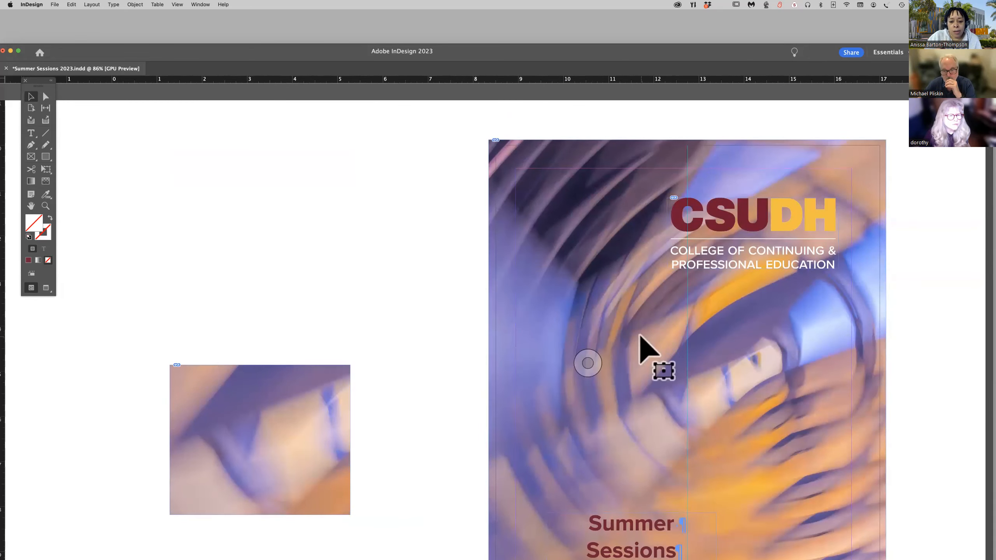
left_click(644, 345)
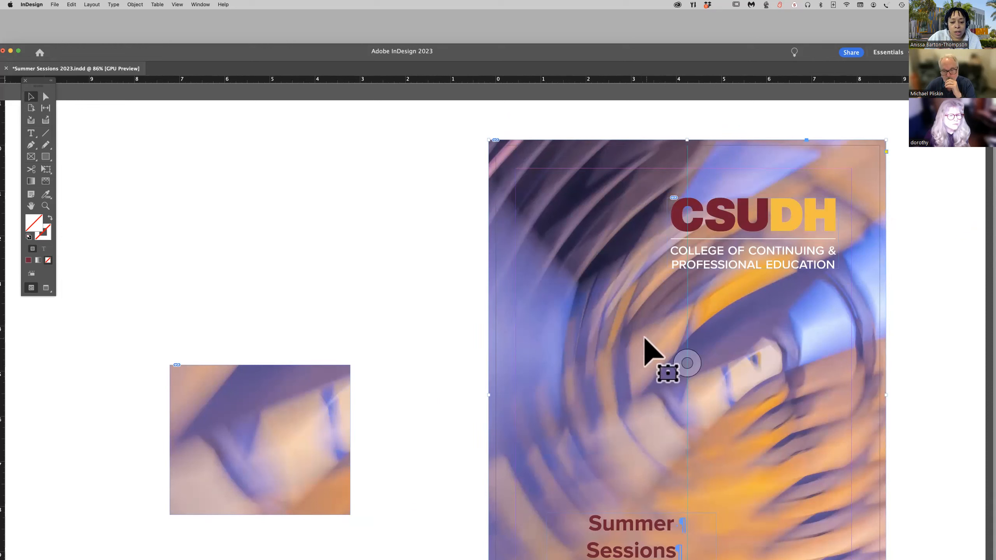
left_click(690, 361)
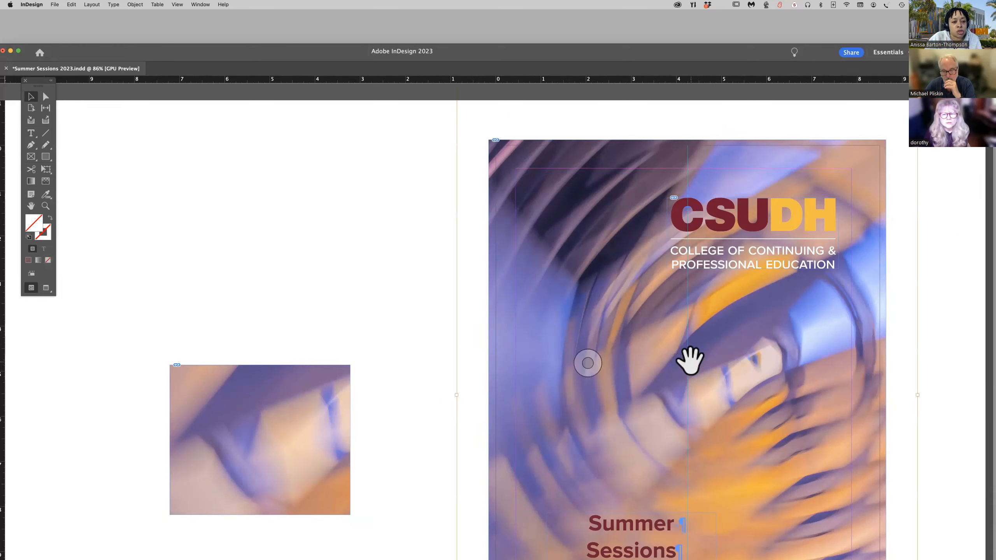
Check the cover background image's alt text settings in Object Export Options and close the dialog.
right_click(702, 371)
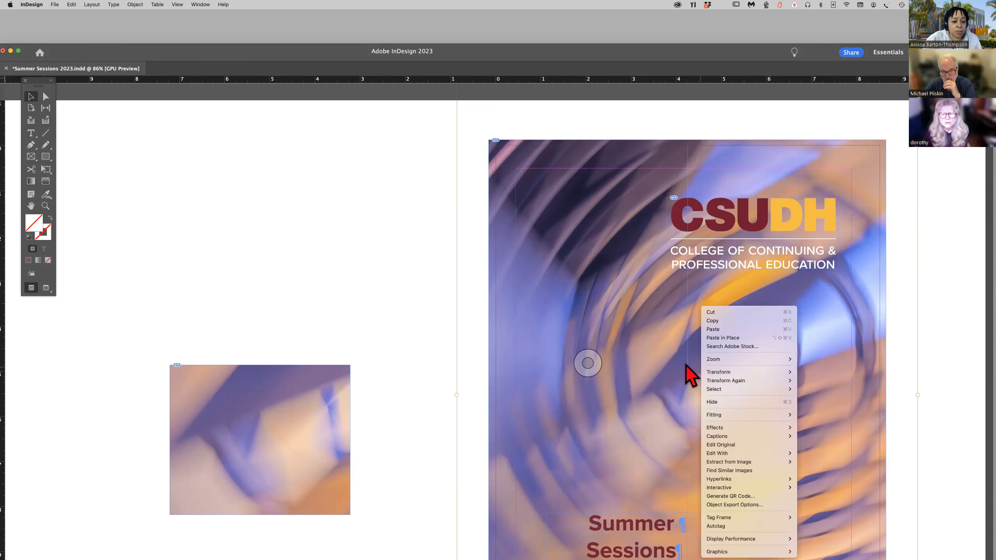
left_click(733, 507)
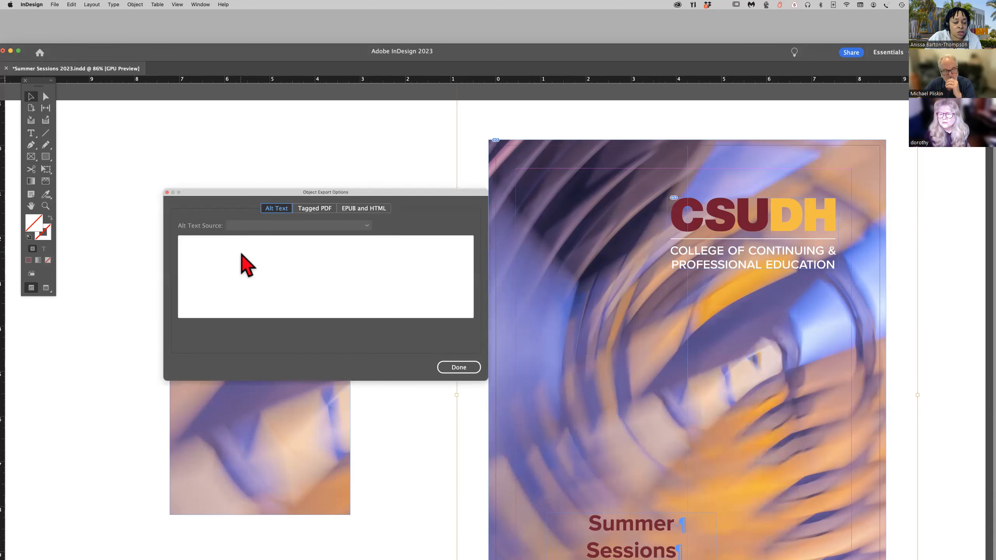
left_click(166, 193)
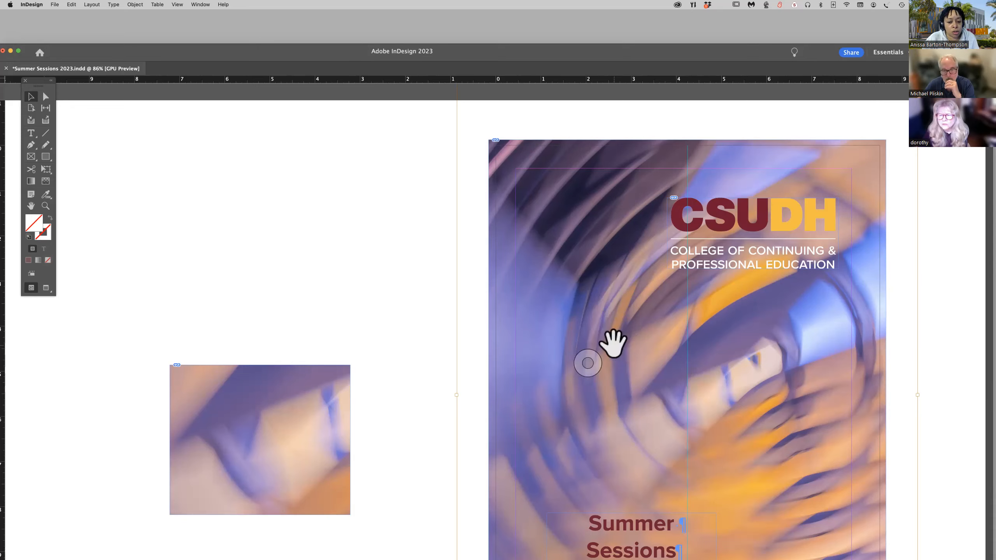
Look through the document from the cover to the Index and course offerings spread for images needing alt text.
scroll(613, 342, "down", 5)
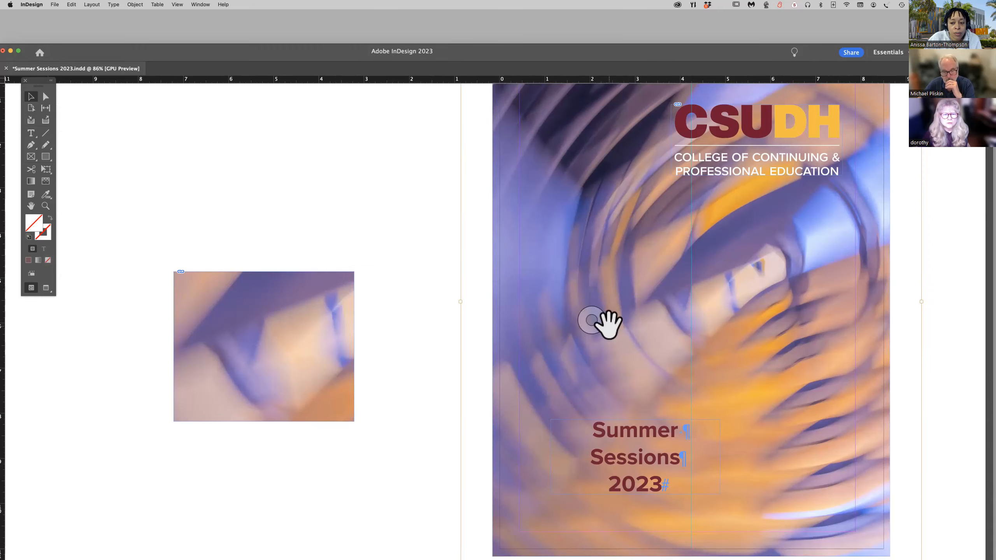
scroll(556, 334, "down", 15)
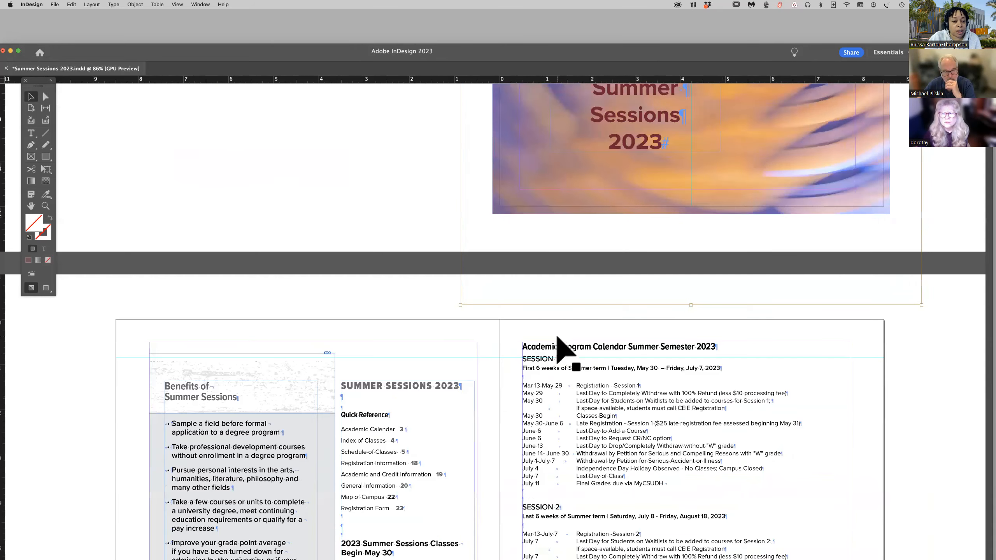
scroll(561, 347, "down", 7)
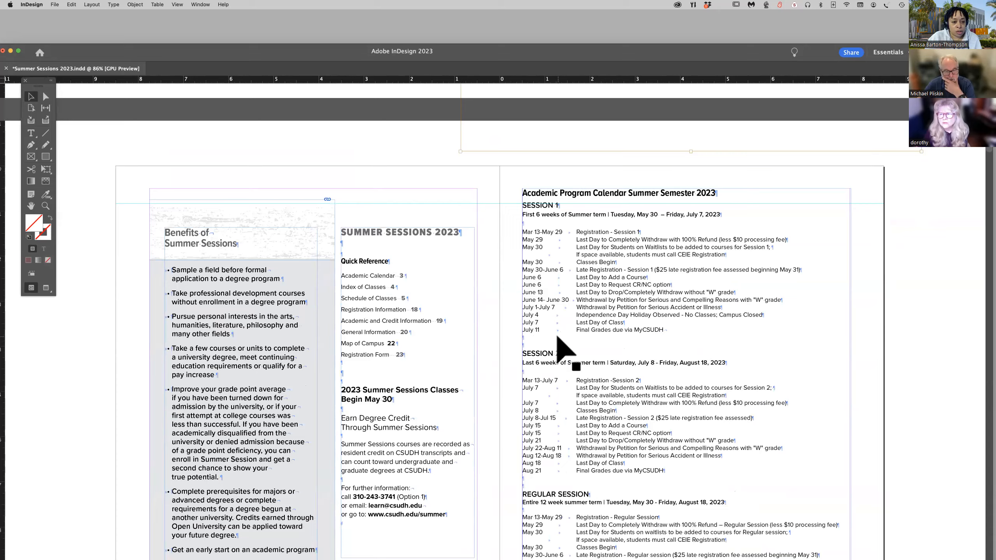
scroll(565, 352, "down", 1)
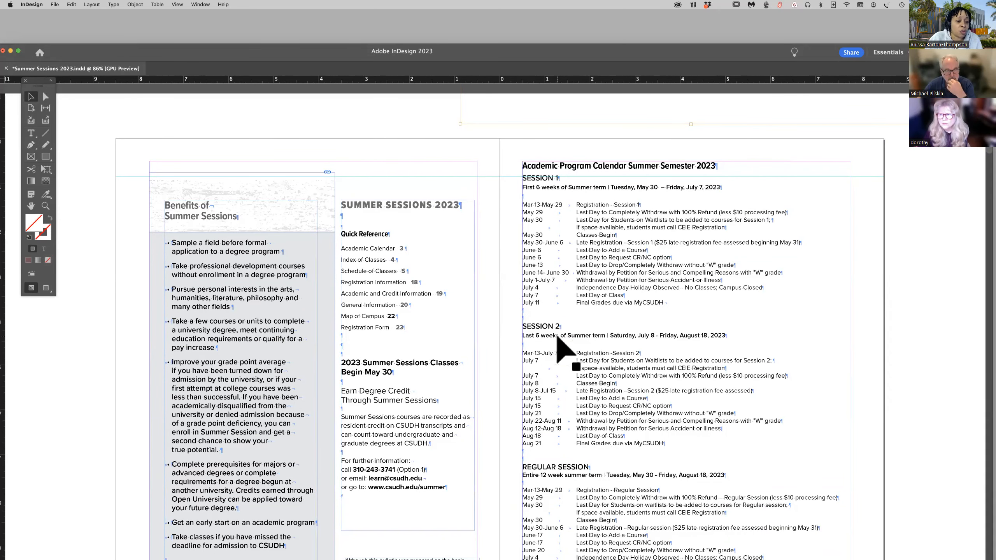
scroll(557, 338, "down", 1)
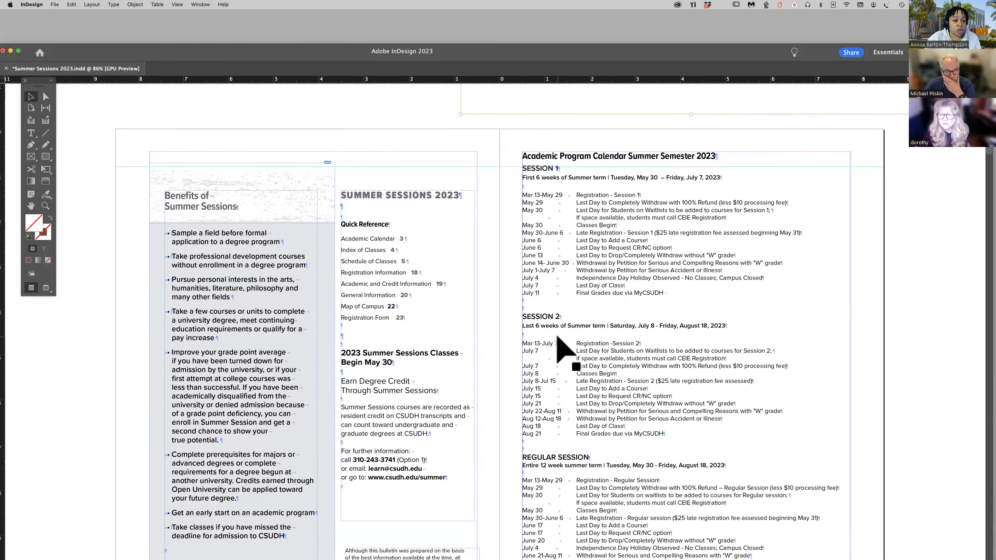
scroll(557, 336, "down", 5)
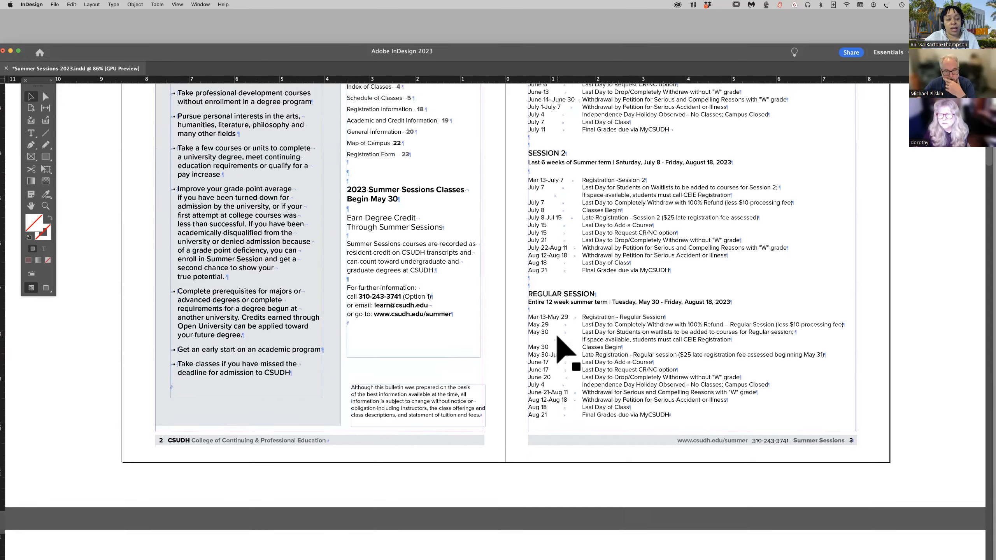
scroll(557, 337, "down", 2)
scroll(565, 349, "down", 7)
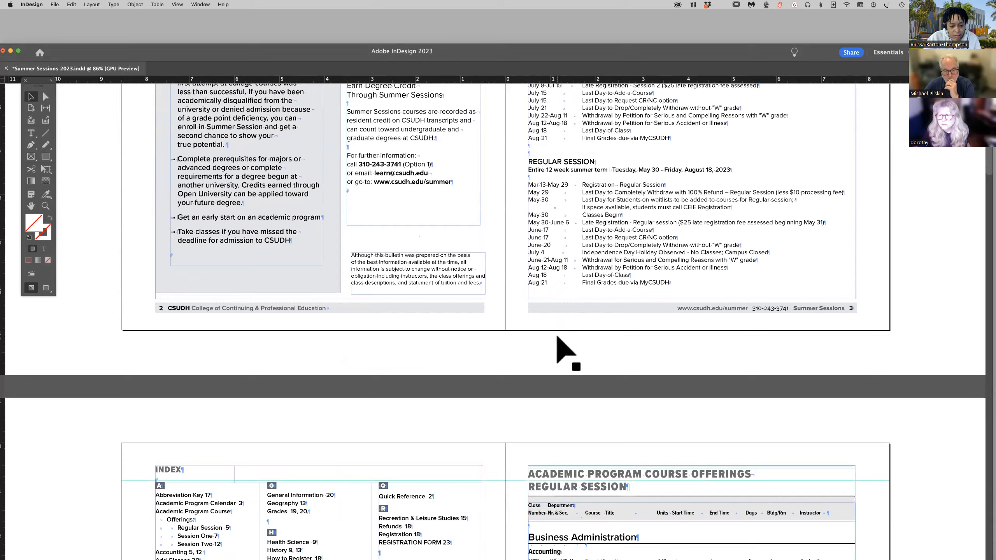
scroll(558, 337, "down", 4)
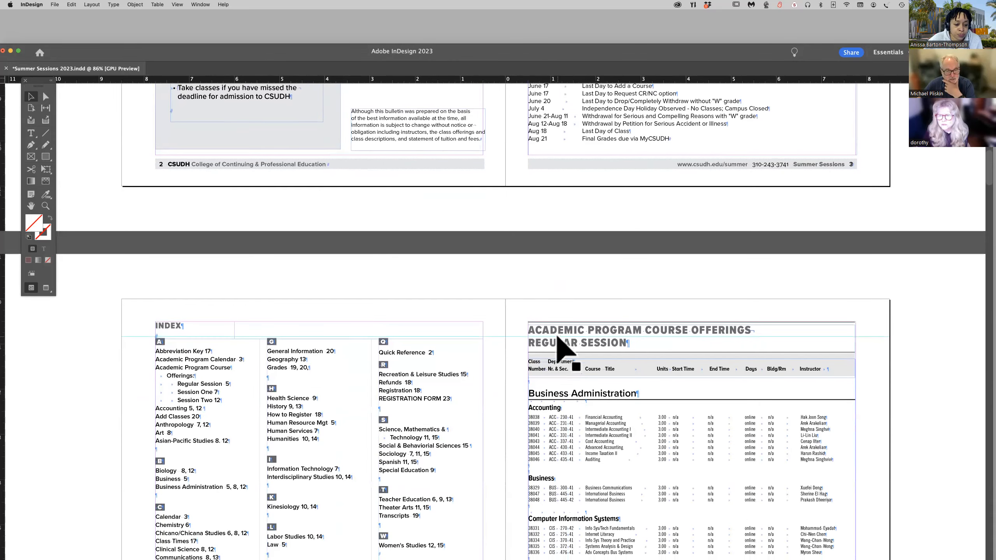
scroll(558, 338, "down", 2)
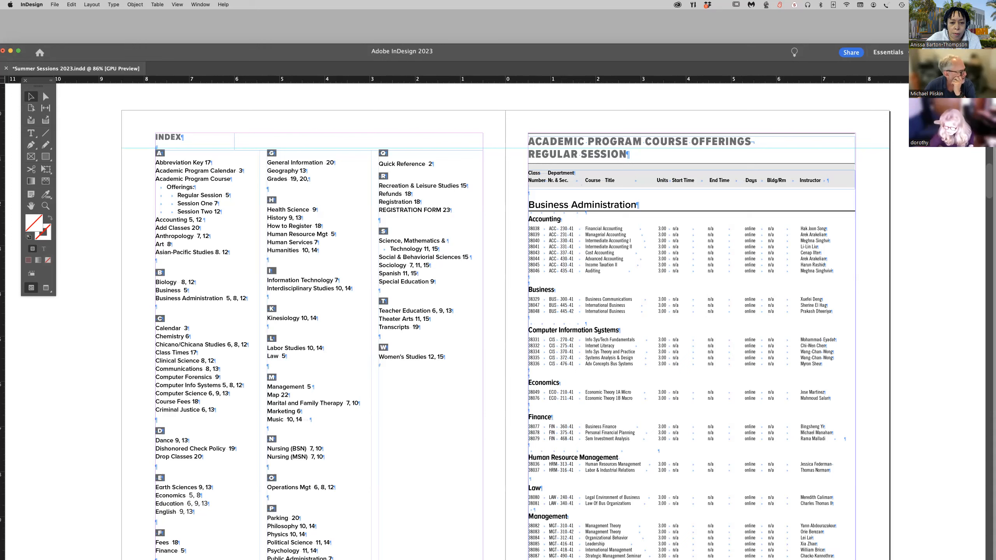
Switch to the exported Summer Sessions 2023 Bulletin PDF in Acrobat and open its Accessibility tools.
key("super+Tab")
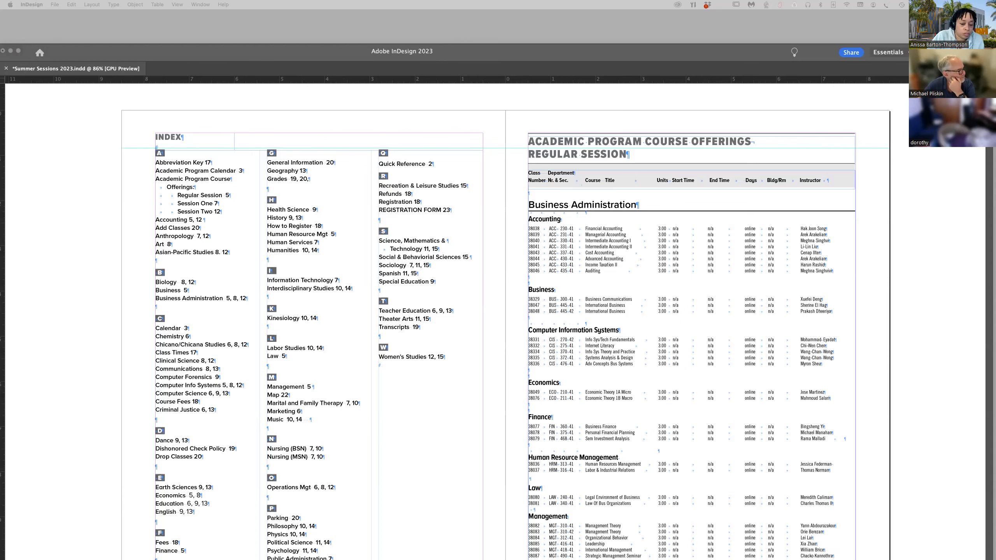
left_click_drag(1, 189, 416, 38)
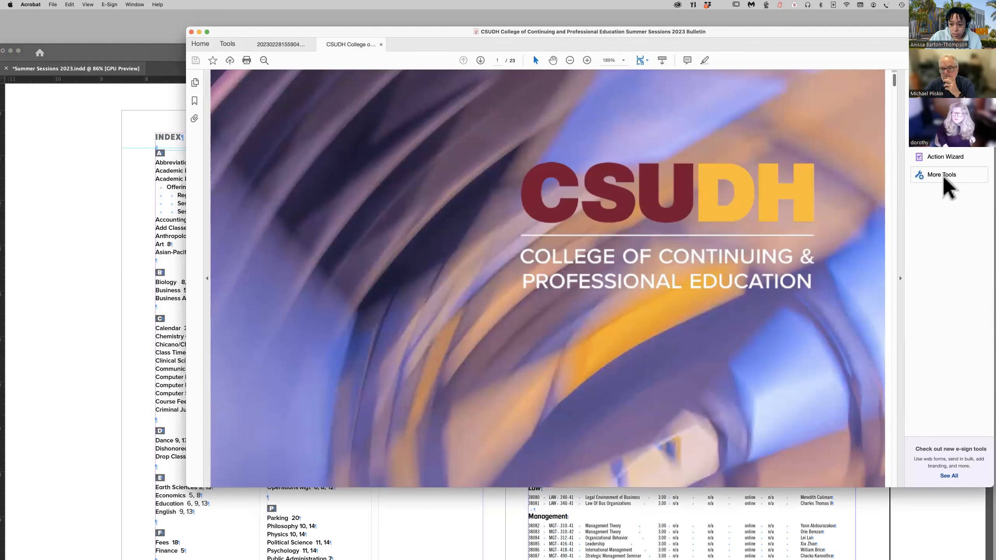
left_click(921, 174)
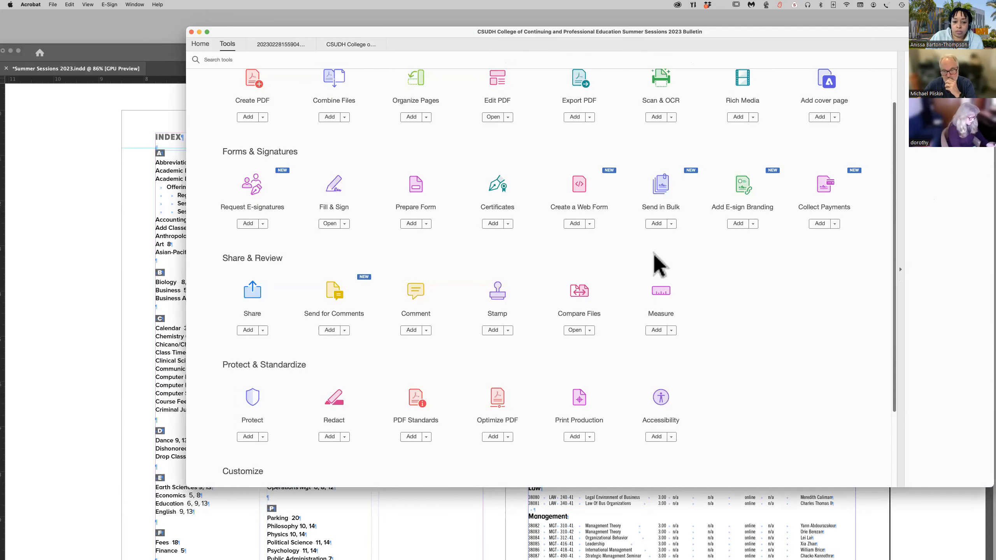
left_click(661, 402)
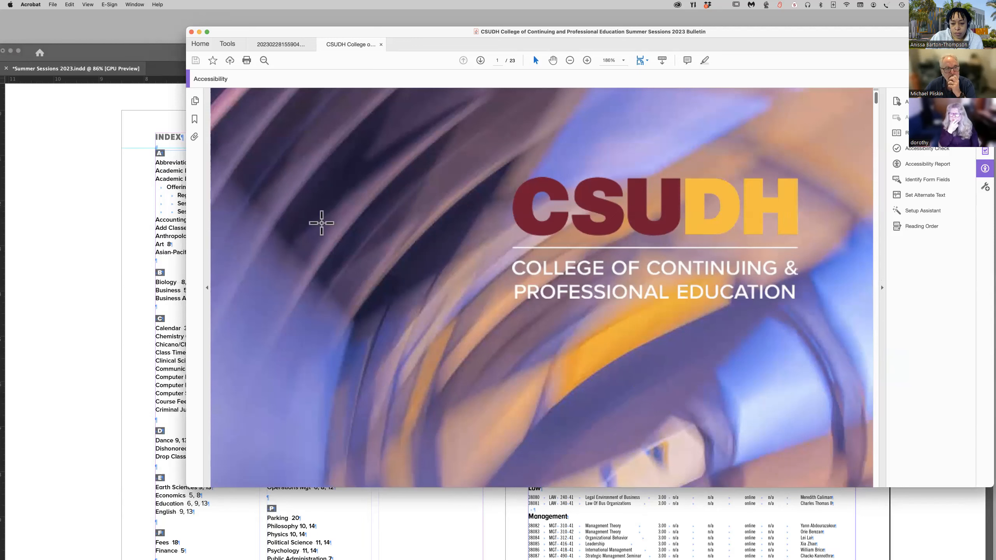
left_click(195, 101)
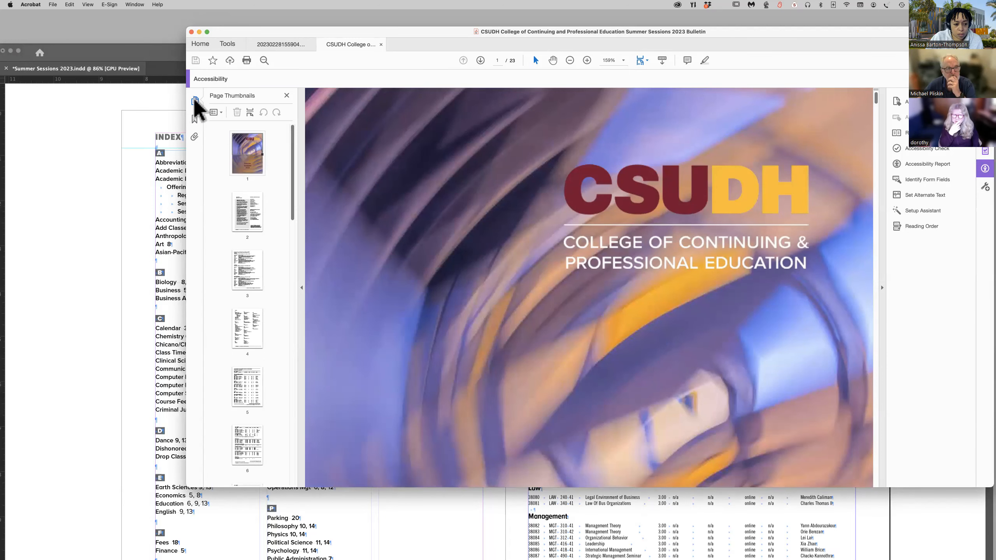
left_click(195, 101)
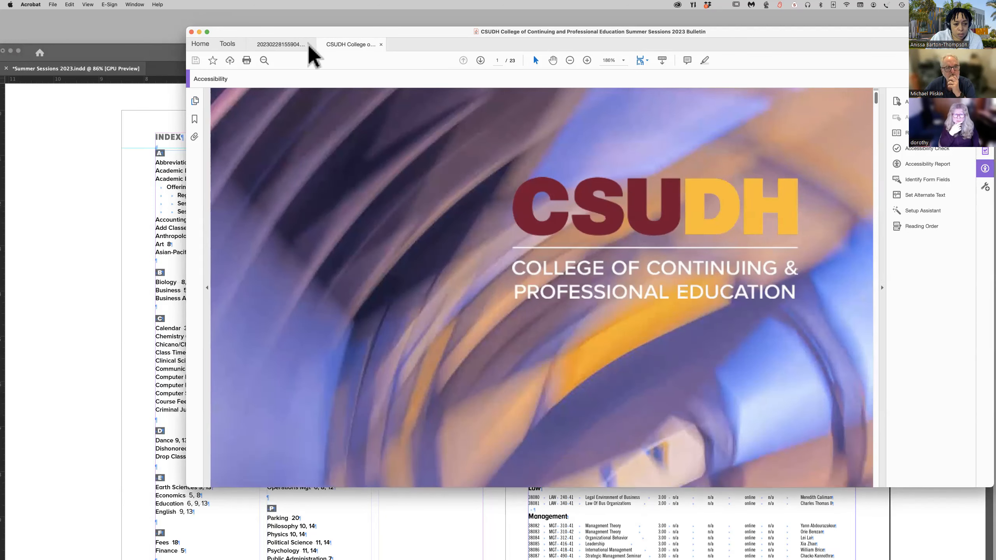
left_click_drag(797, 37, 726, 29)
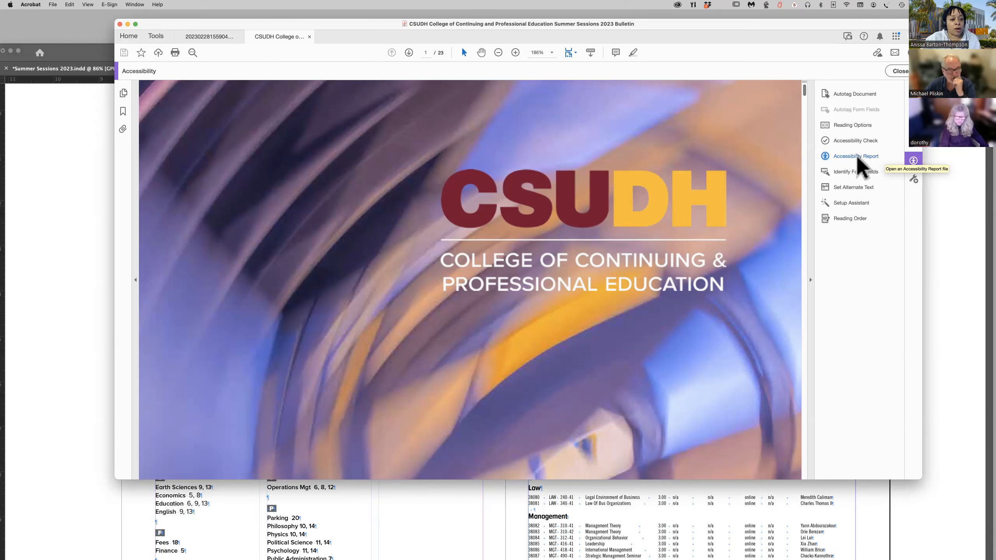
Open the existing accessibility report and review its summary and the detailed Document and Page Content rules.
left_click(856, 157)
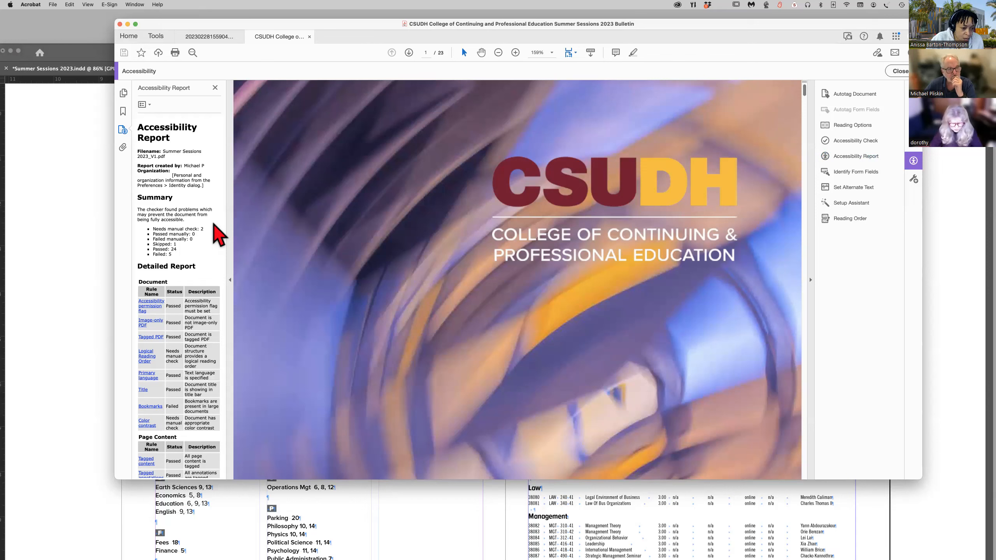
scroll(219, 235, "down", 3)
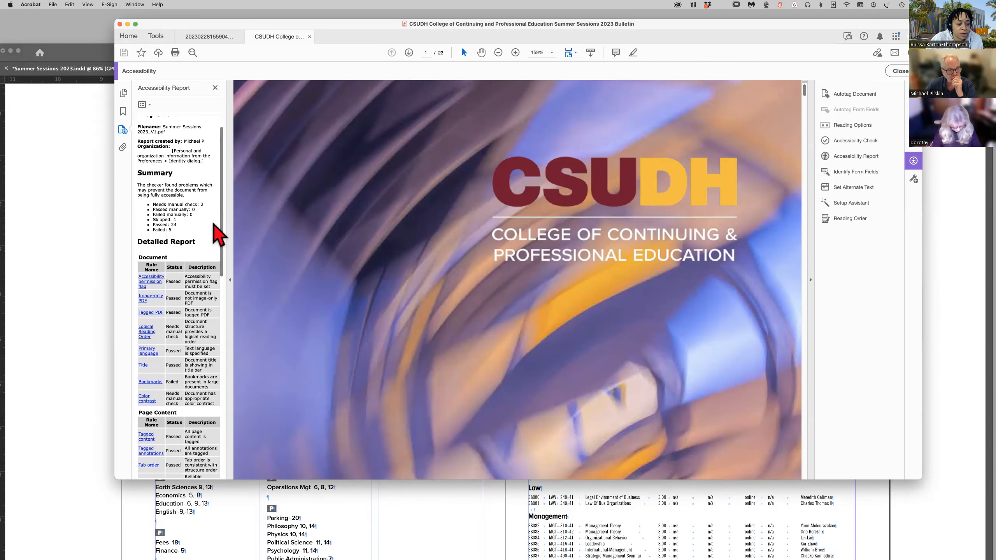
scroll(217, 236, "down", 5)
scroll(218, 234, "down", 1)
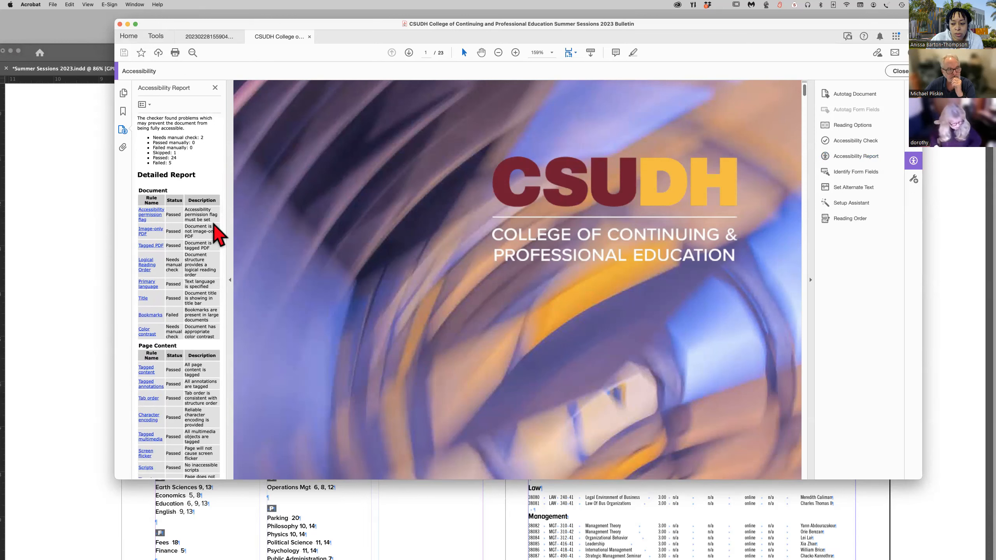
scroll(217, 235, "up", 2)
scroll(218, 235, "up", 2)
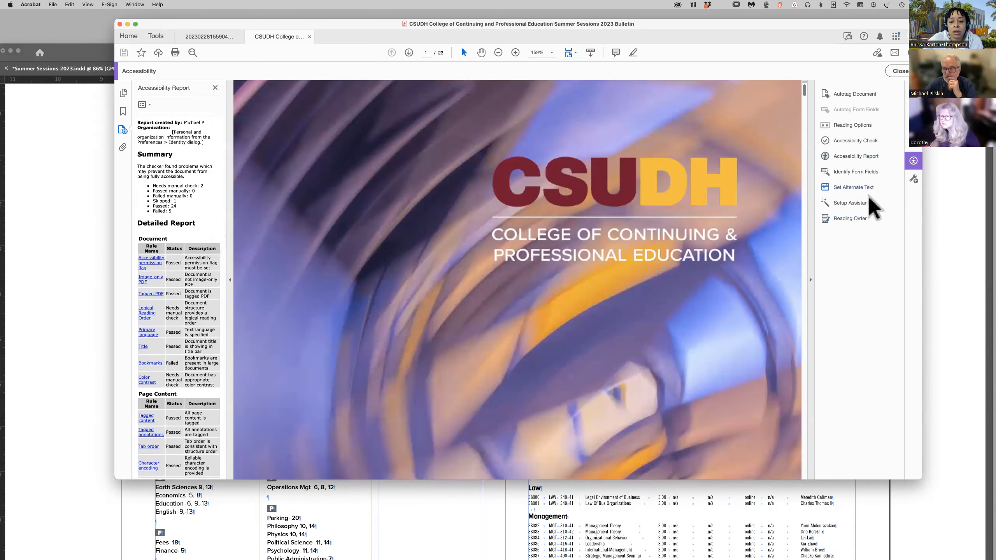
Run the accessibility check on all pages with a report created, and expand the Document category of the results.
left_click(856, 141)
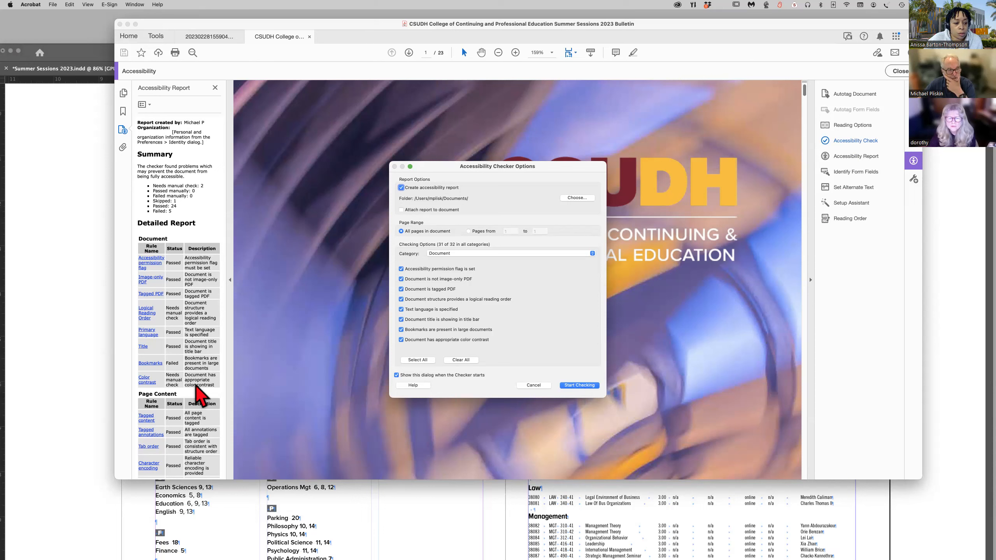
left_click(581, 385)
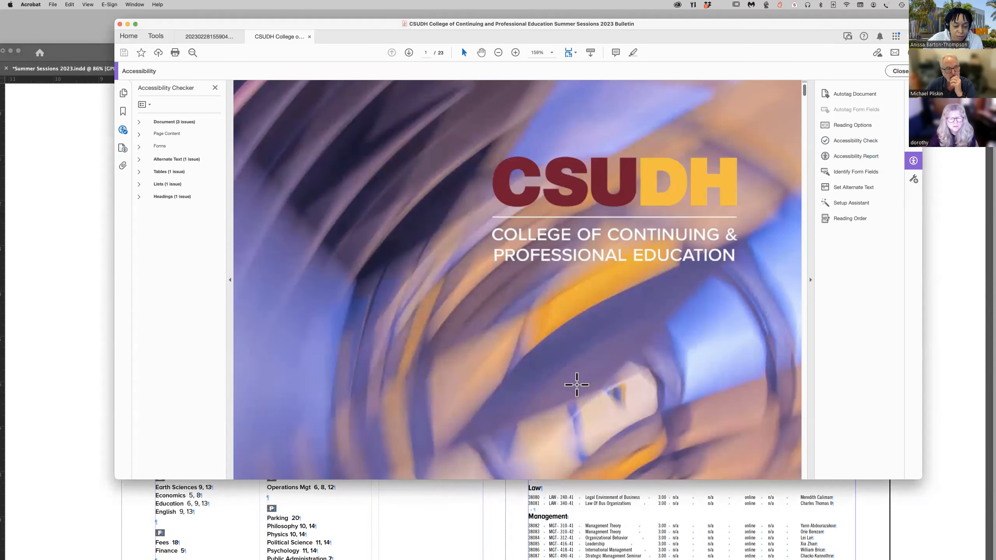
left_click(139, 122)
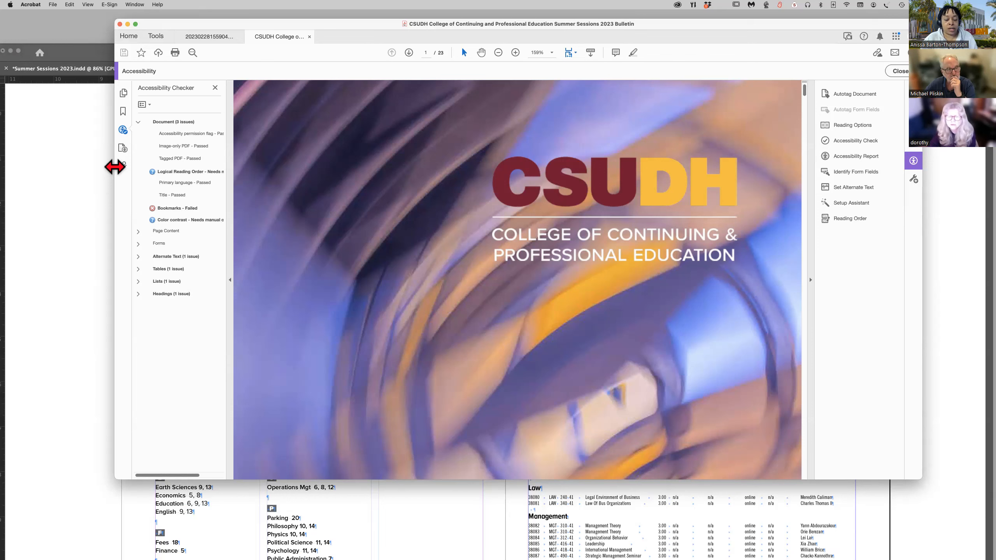
Enlarge and reposition the Acrobat window, and widen the Accessibility Checker pane to show the full rule names.
left_click_drag(114, 168, 119, 198)
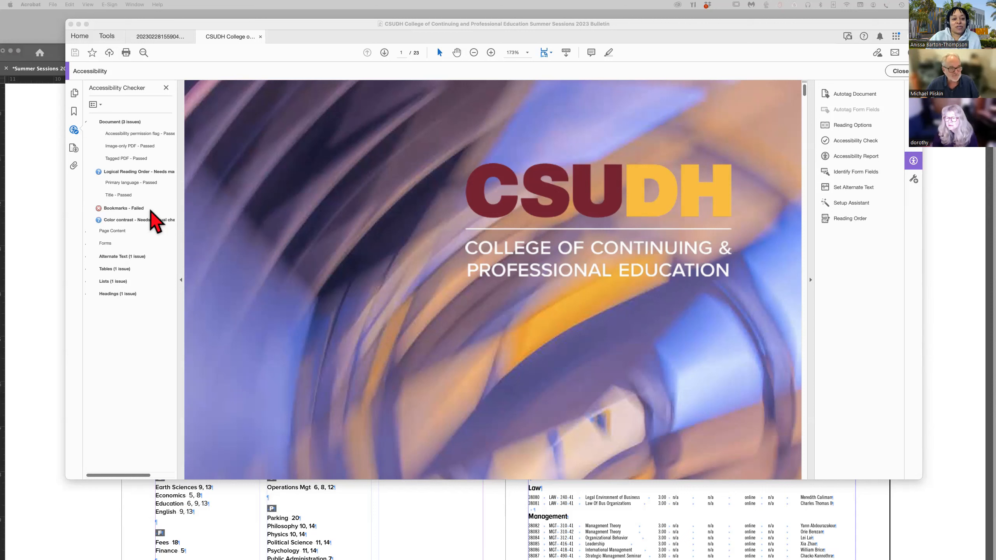
scroll(117, 212, "right", 3)
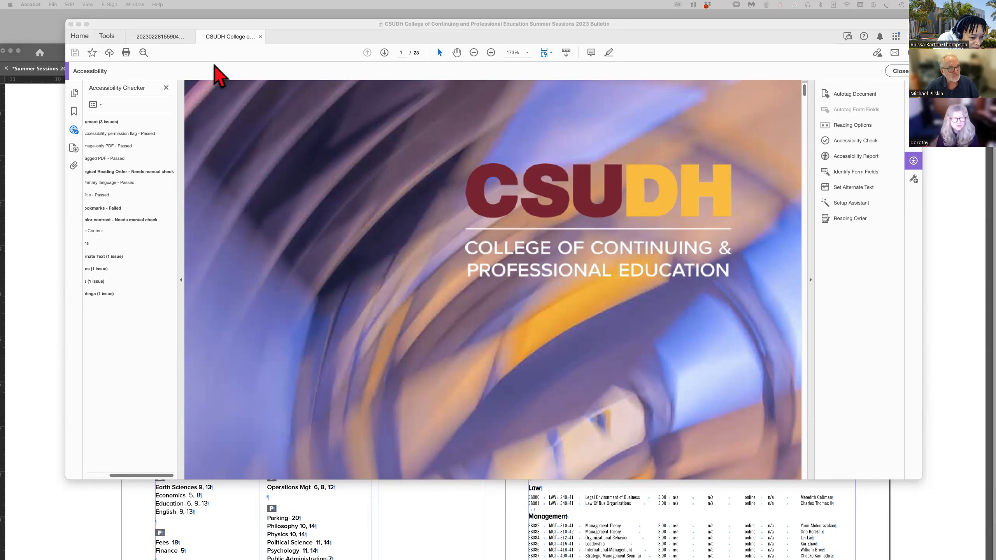
left_click_drag(285, 38, 270, 72)
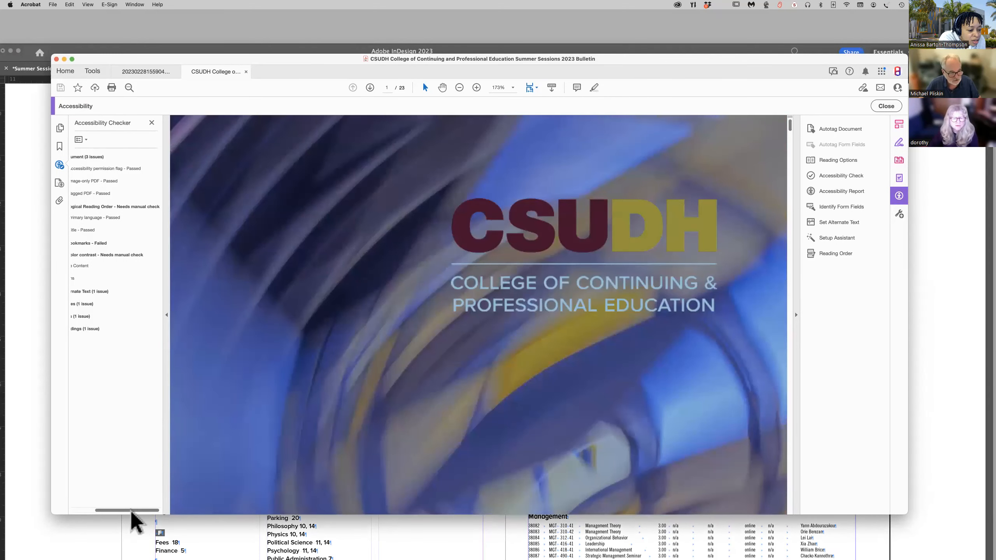
left_click_drag(132, 510, 96, 510)
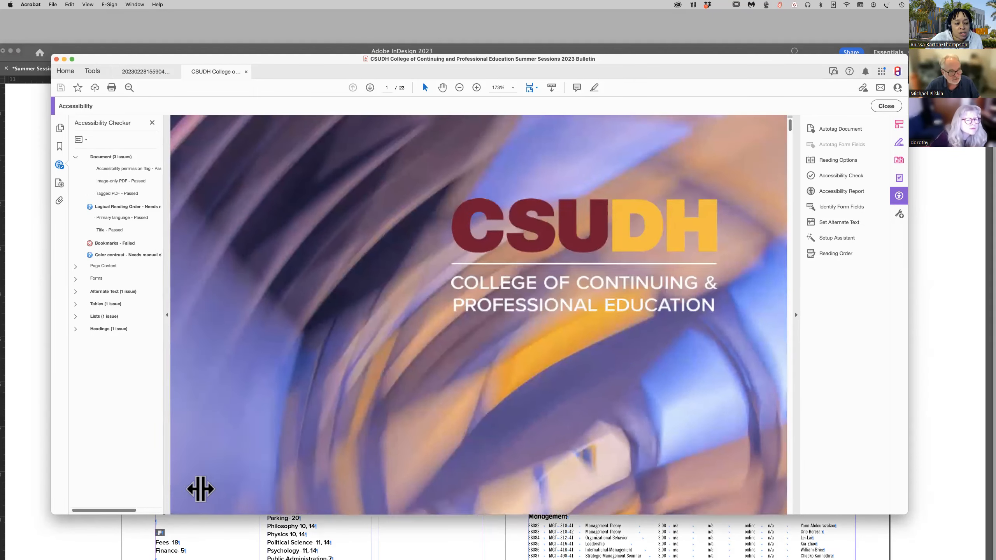
left_click_drag(200, 489, 204, 489)
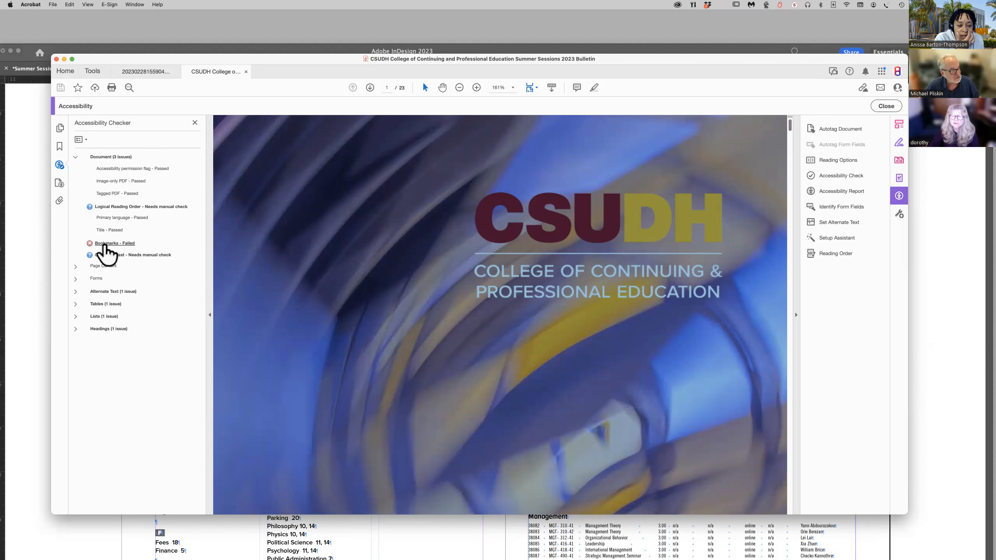
Start the fix for the failed Bookmarks rule, review the structure elements offered for bookmarks, and close the list without applying any.
left_click(105, 244)
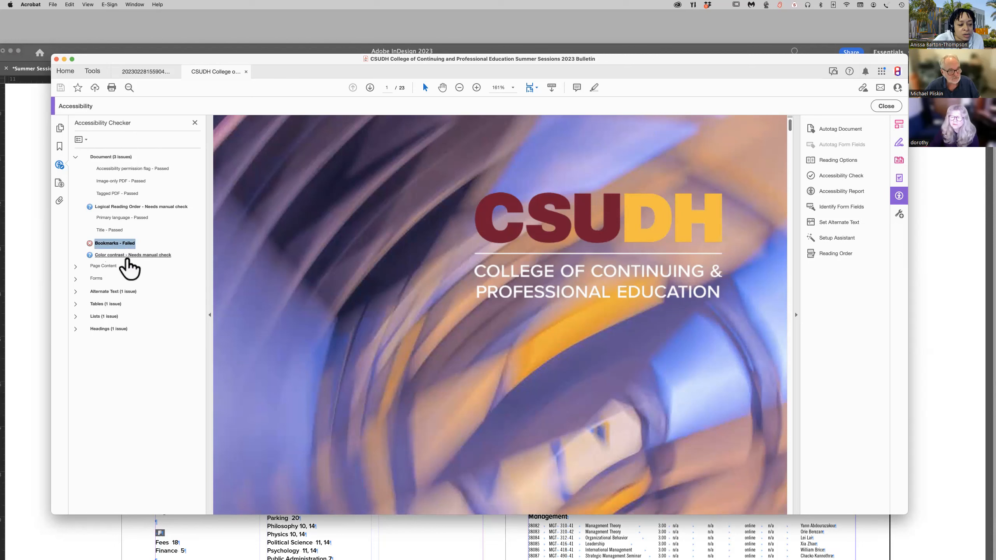
right_click(121, 244)
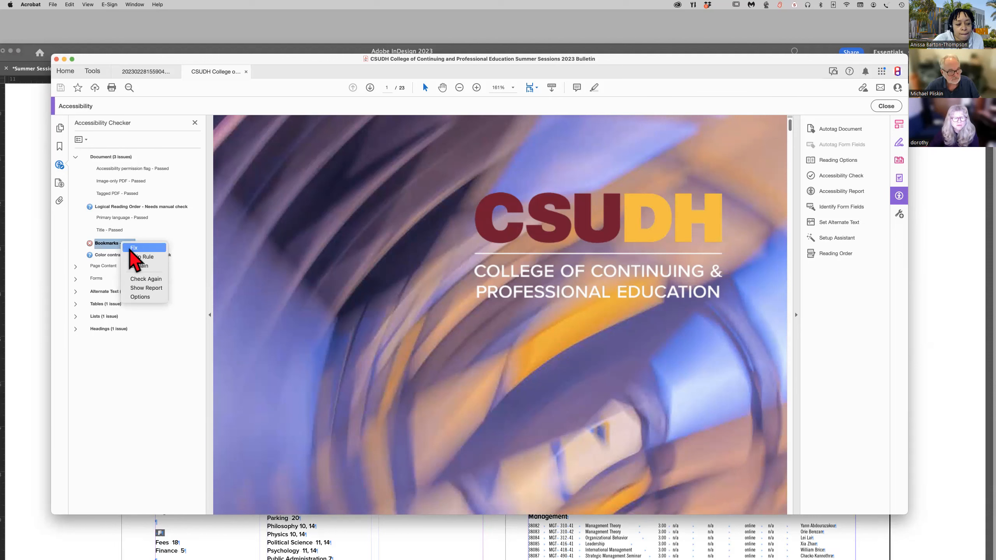
left_click(132, 249)
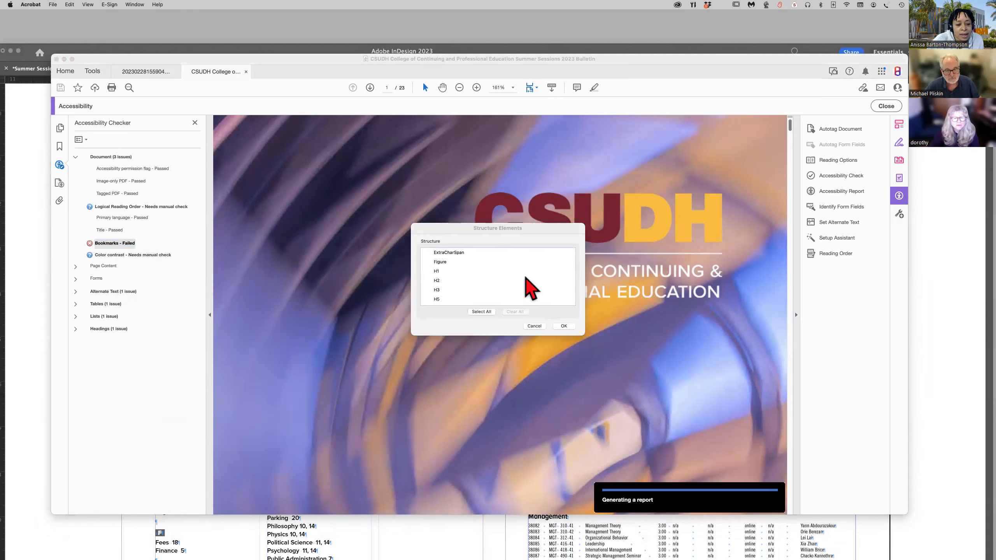
scroll(517, 278, "down", 5)
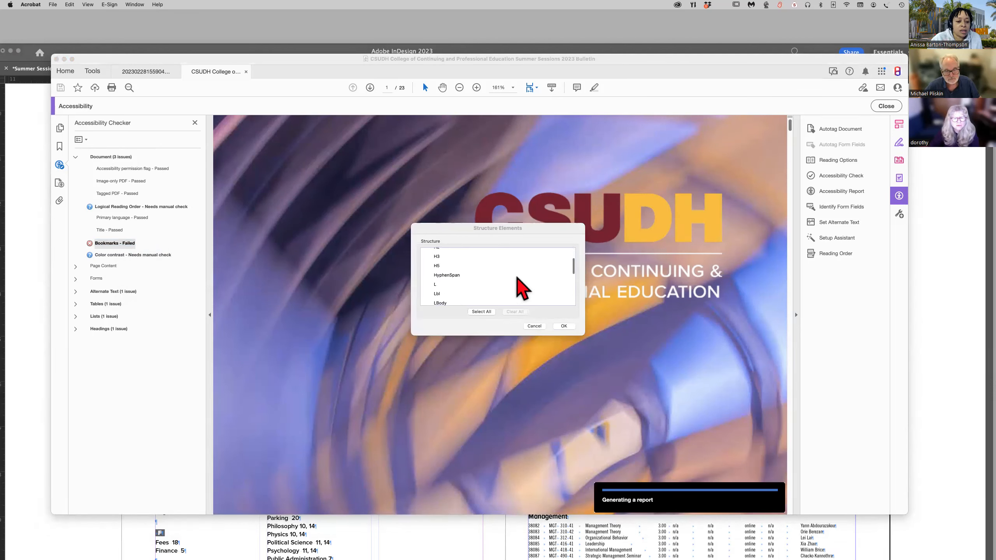
scroll(517, 278, "down", 5)
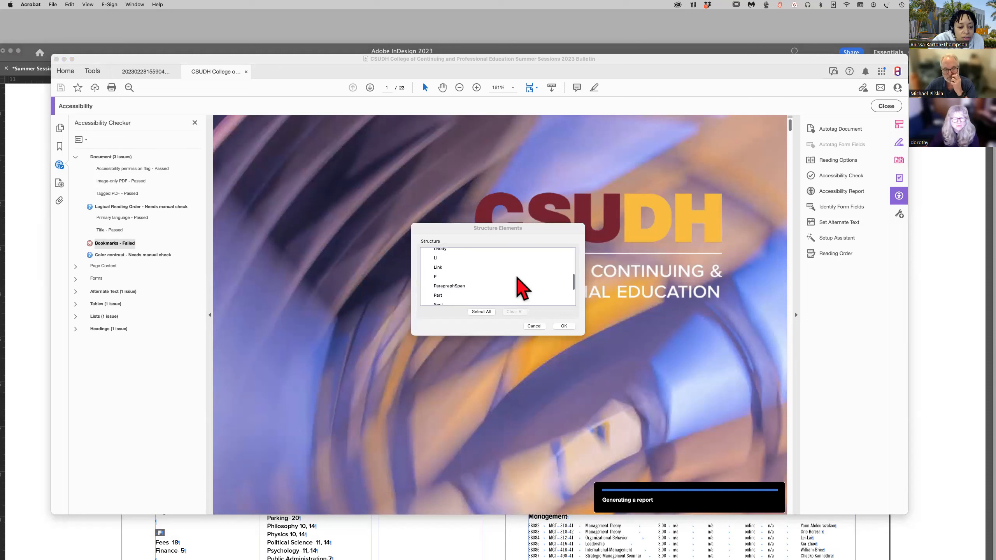
scroll(517, 278, "down", 2)
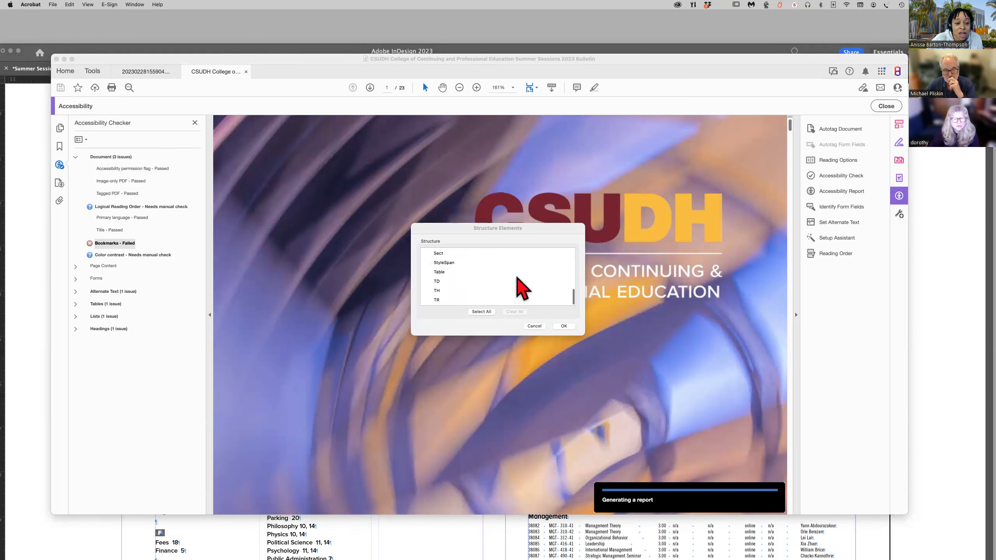
scroll(517, 278, "up", 3)
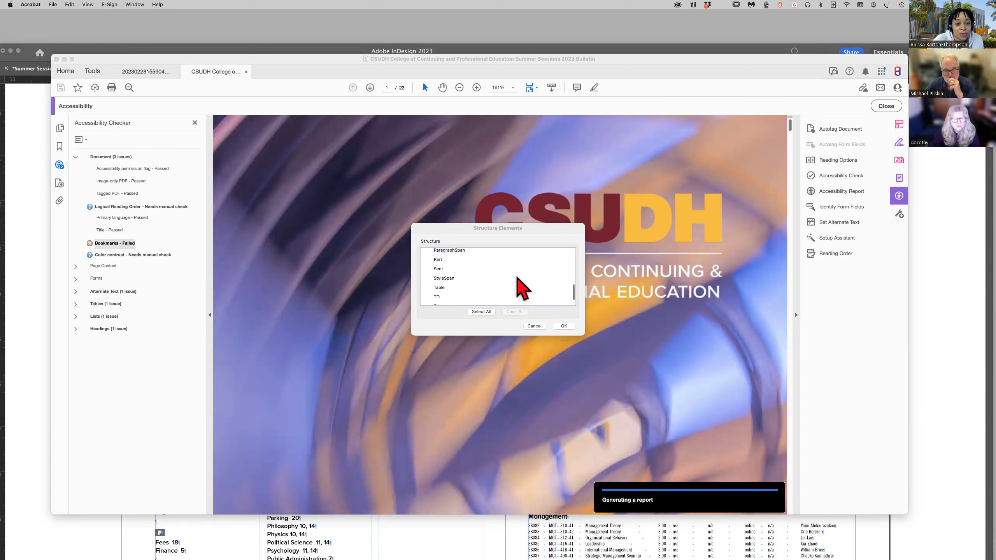
scroll(517, 278, "up", 5)
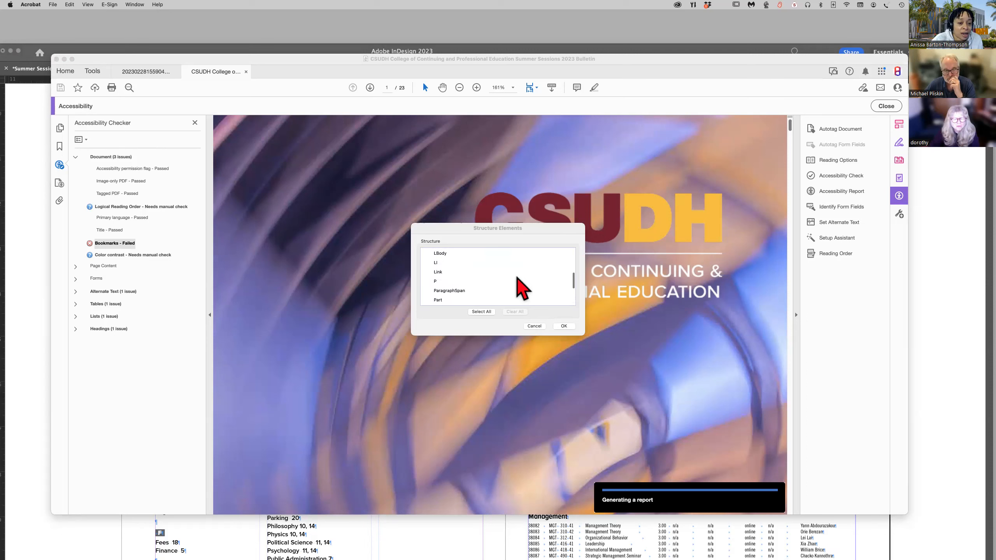
scroll(522, 289, "up", 1)
scroll(517, 278, "up", 3)
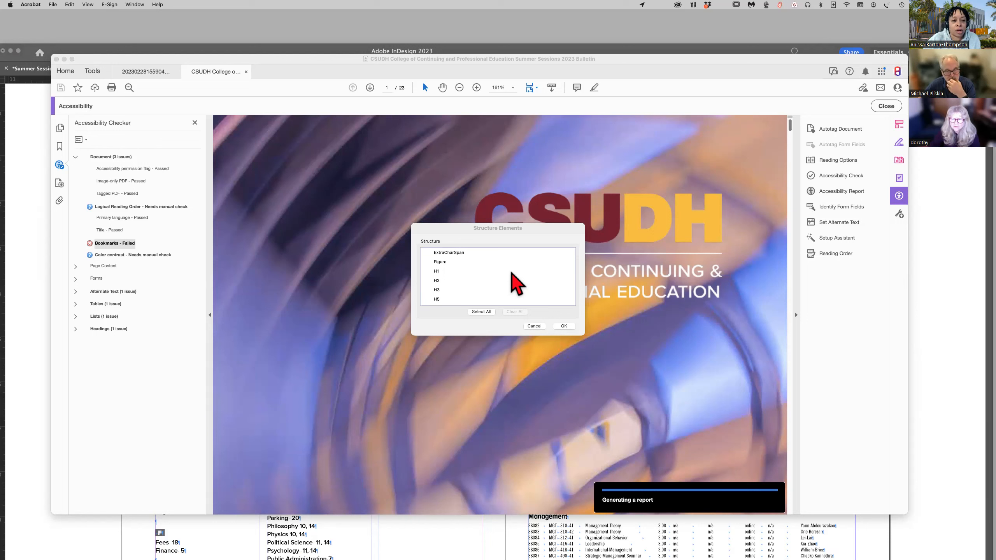
scroll(512, 273, "down", 1)
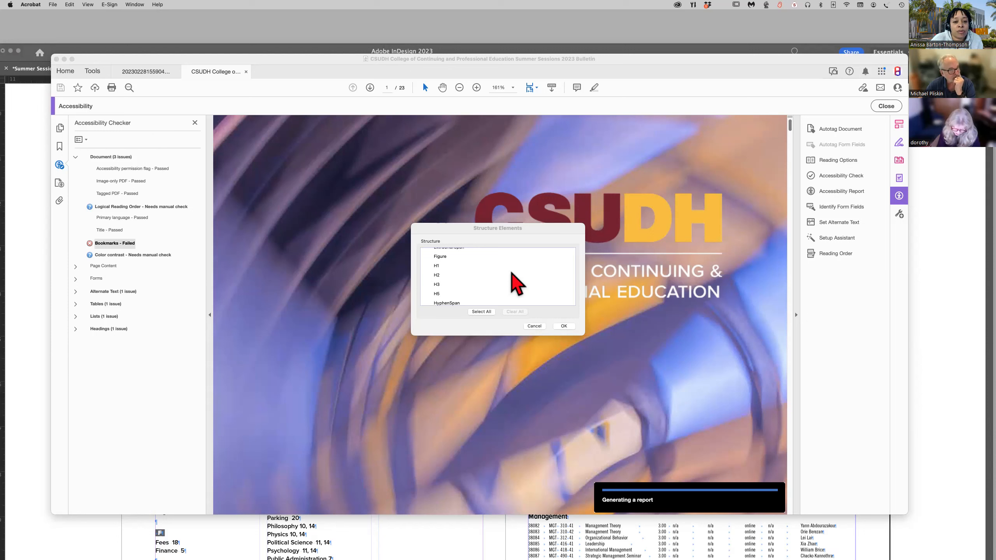
left_click(535, 326)
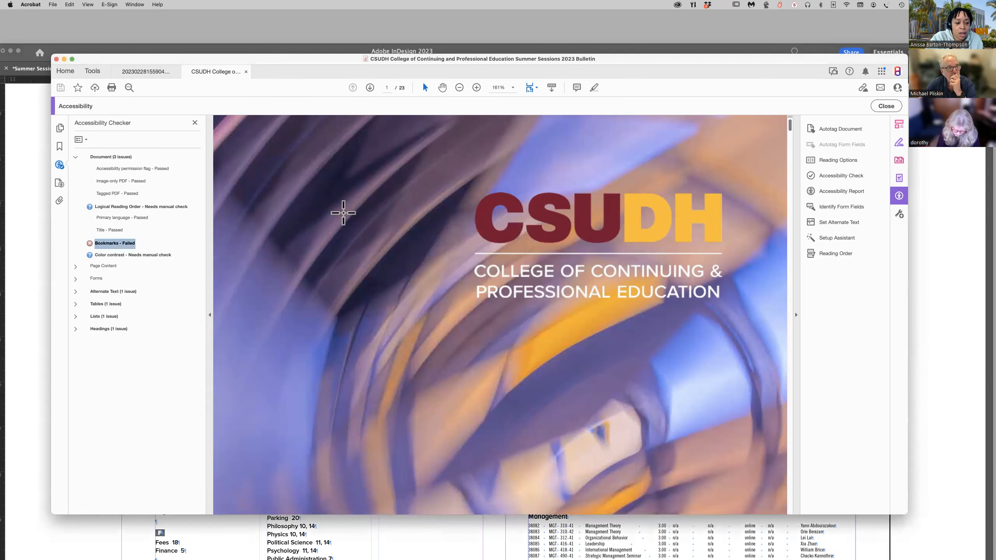
Move the Acrobat window out of the way and switch to the Summer Sessions 2023 document in InDesign.
left_click_drag(265, 58, 295, 126)
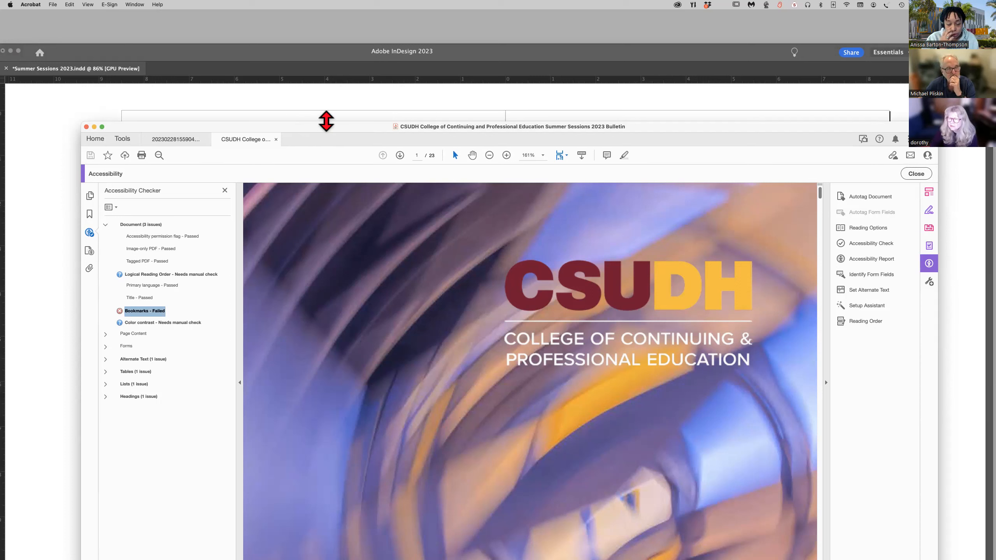
left_click_drag(259, 133, 0, 54)
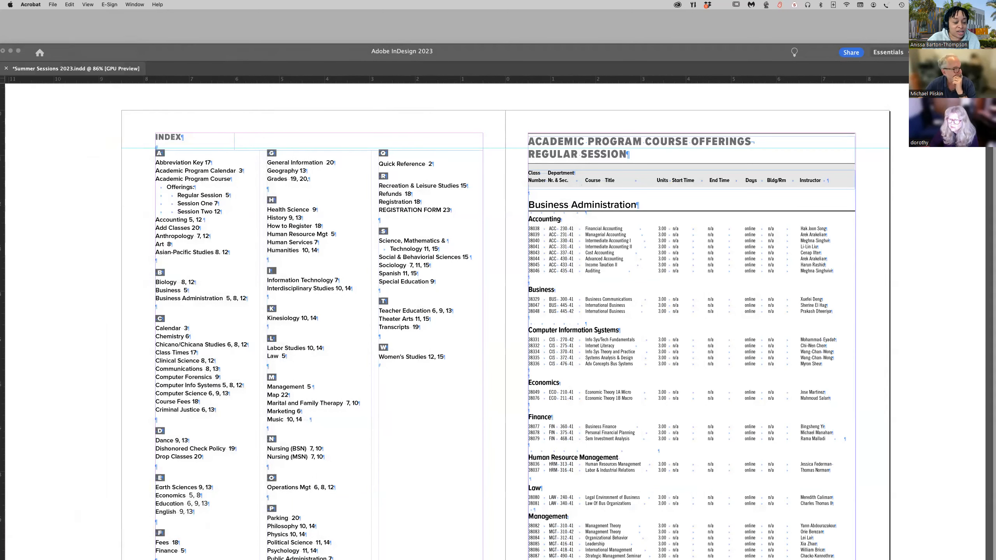
left_click(117, 51)
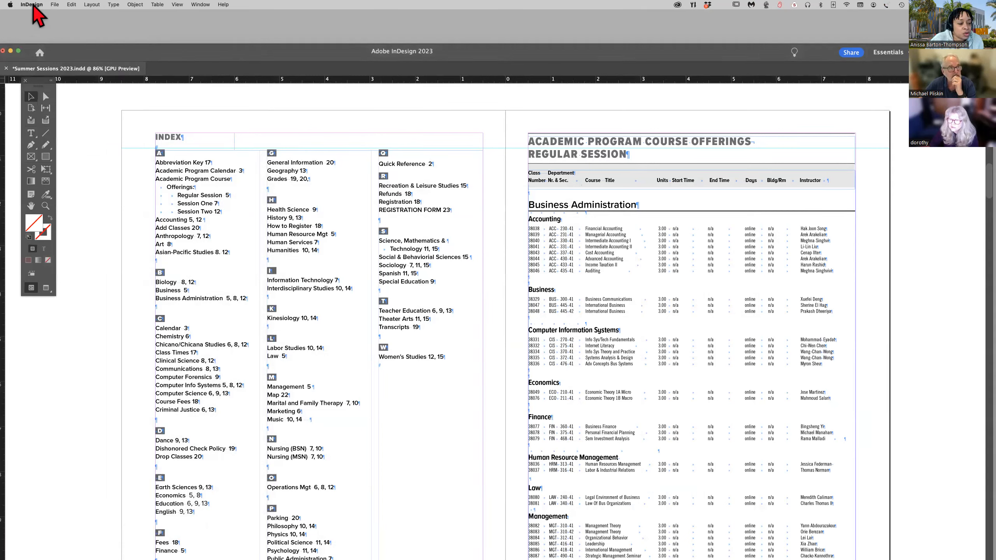
Start a PDF export with the Smallest File Size preset, naming the file Summer Sessions 2023_V2.pdf in the PDFs folder.
left_click(54, 5)
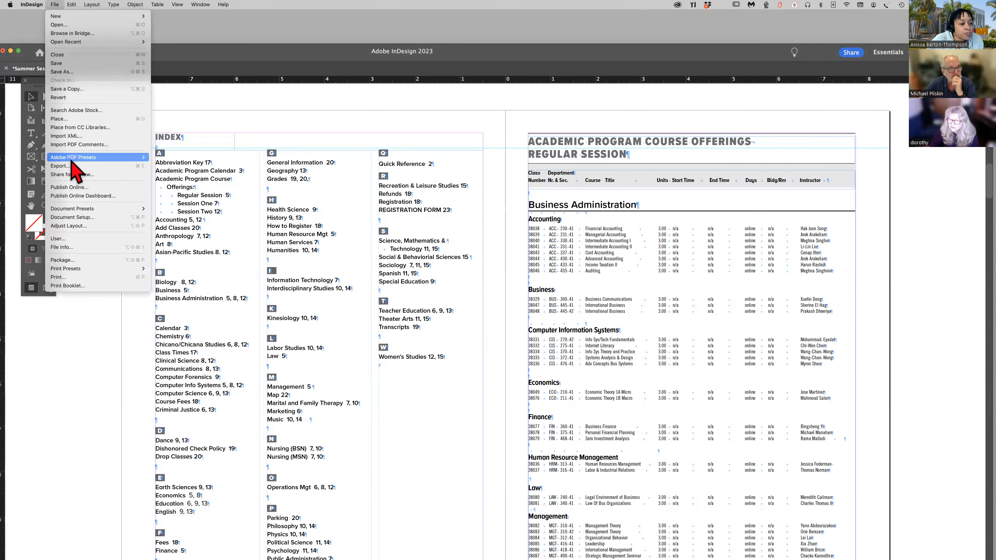
mouse_move(72, 159)
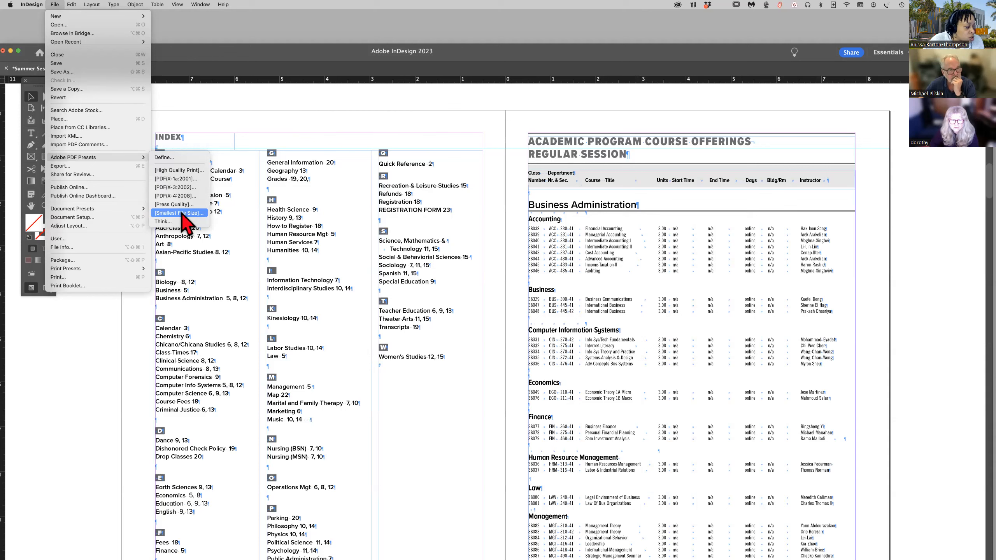
key("Escape")
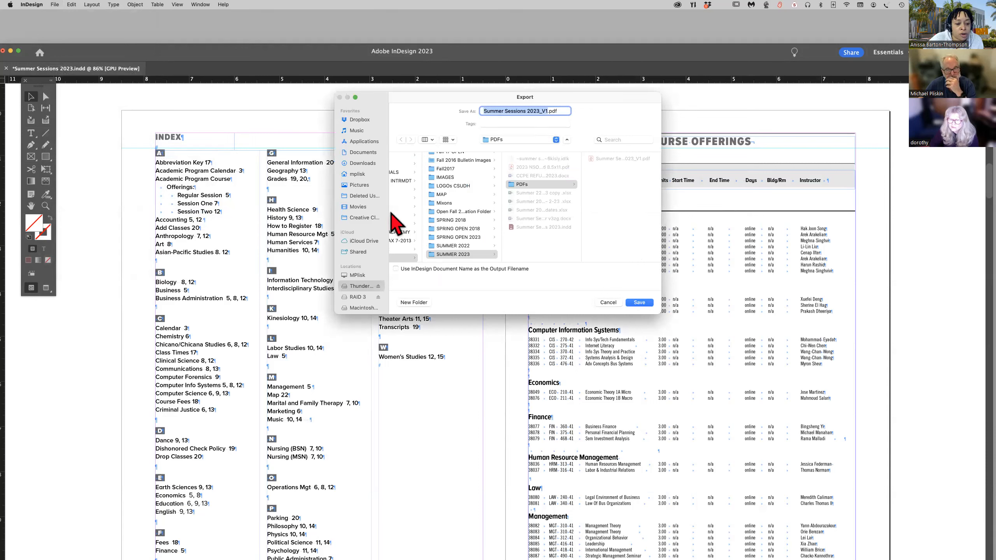
left_click(550, 111)
key("BackSpace")
type("2")
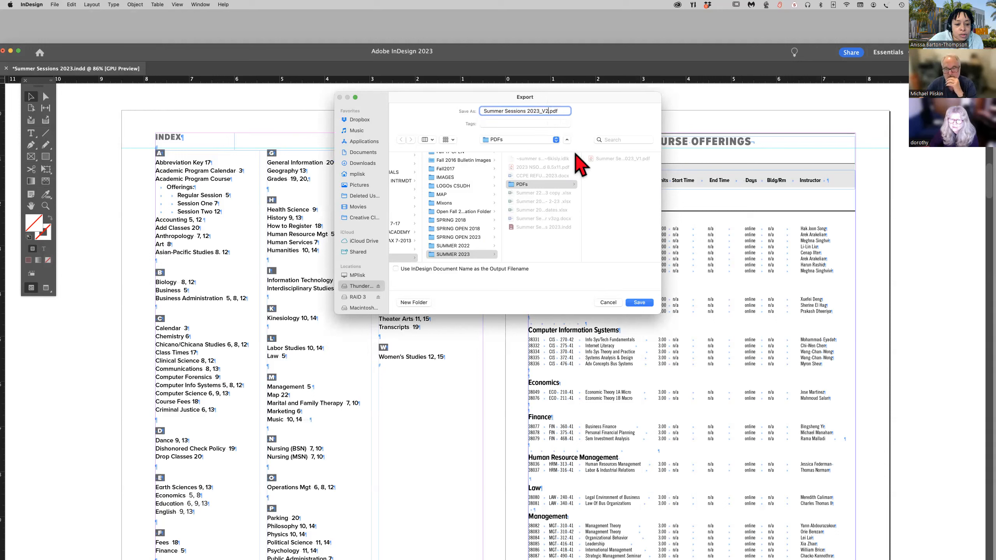
left_click(639, 303)
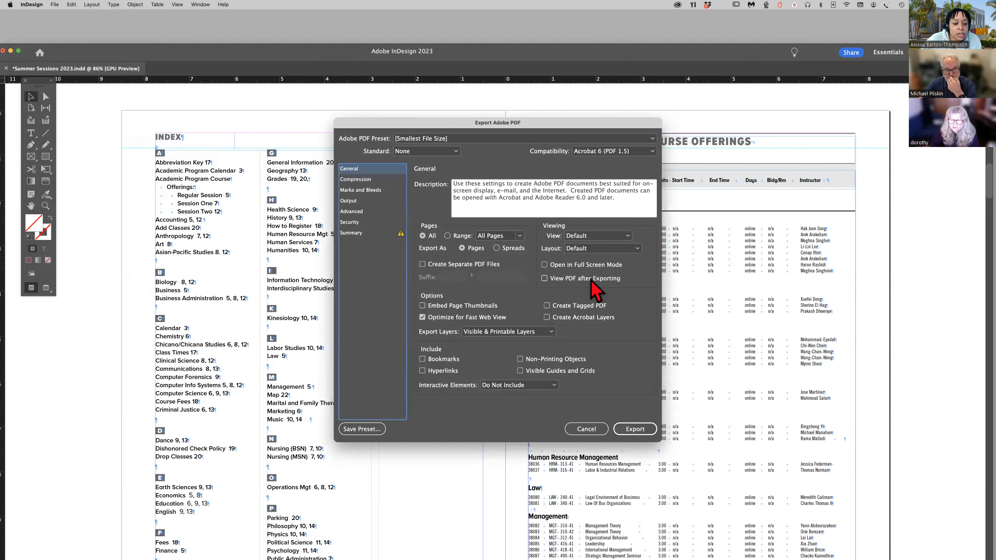
Turn on Hyperlinks and Create Tagged PDF in the export options, and cancel the export.
left_click(422, 371)
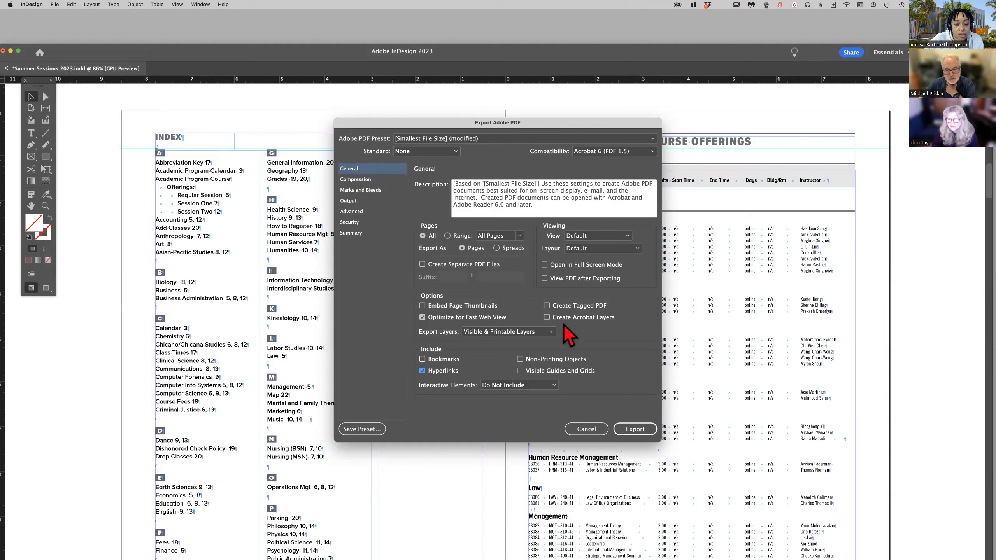
left_click(547, 306)
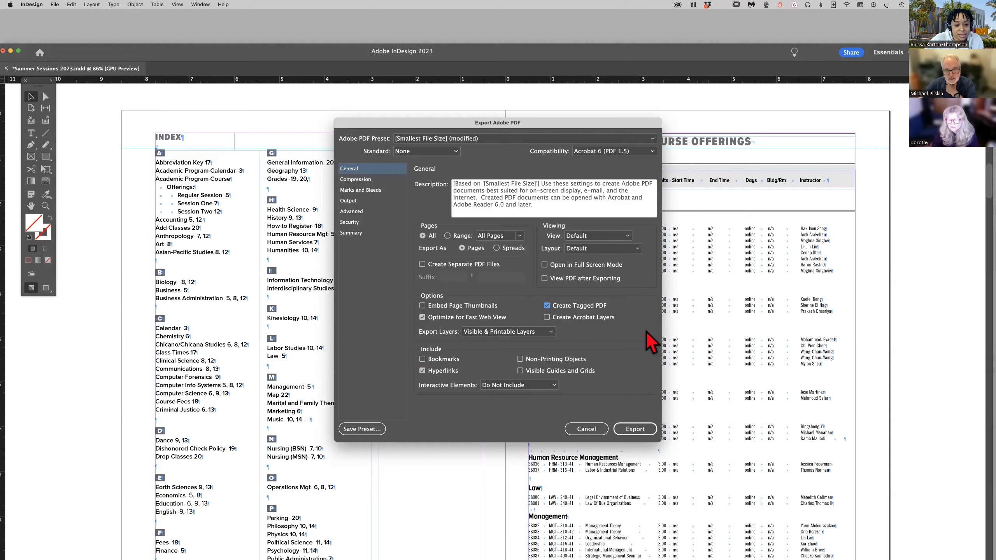
left_click(581, 428)
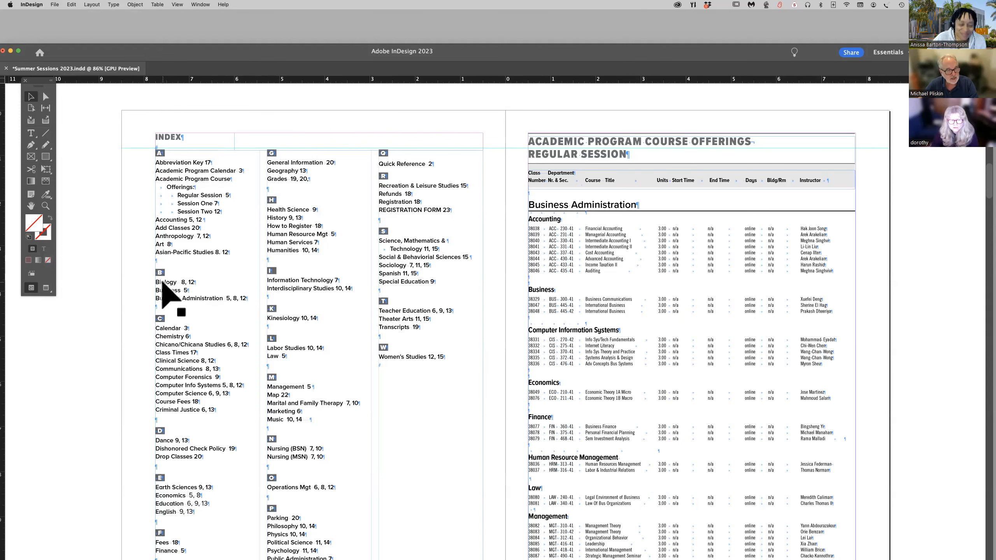
Select the letter B heading in the index and set the PDF export tag of its Index alphabet letters paragraph style to H5.
scroll(166, 354, "right", 2)
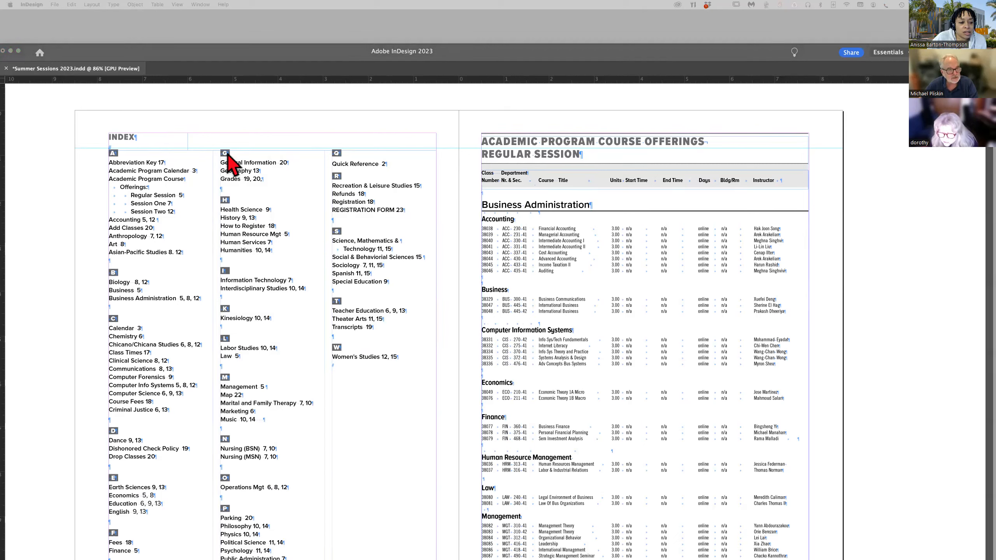
left_click(228, 159)
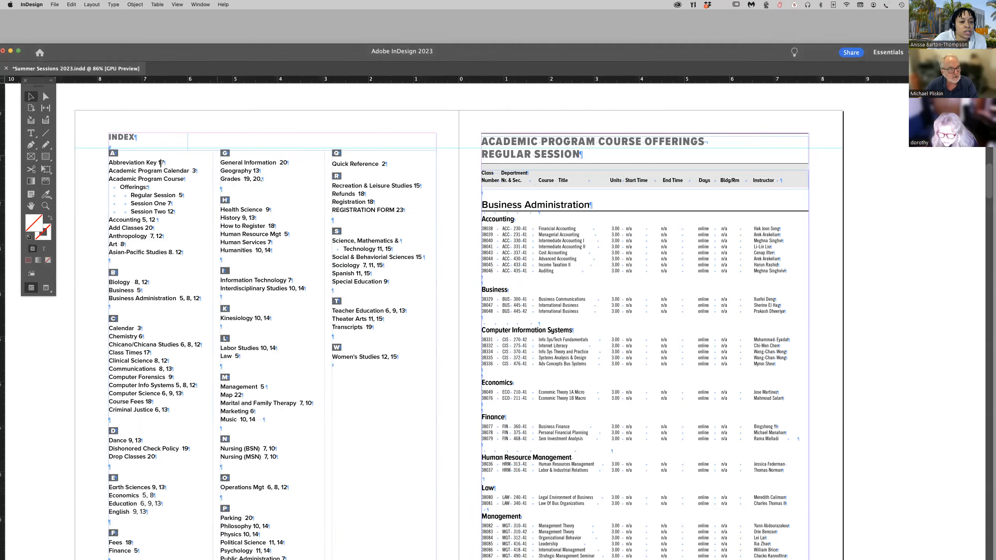
left_click(223, 156)
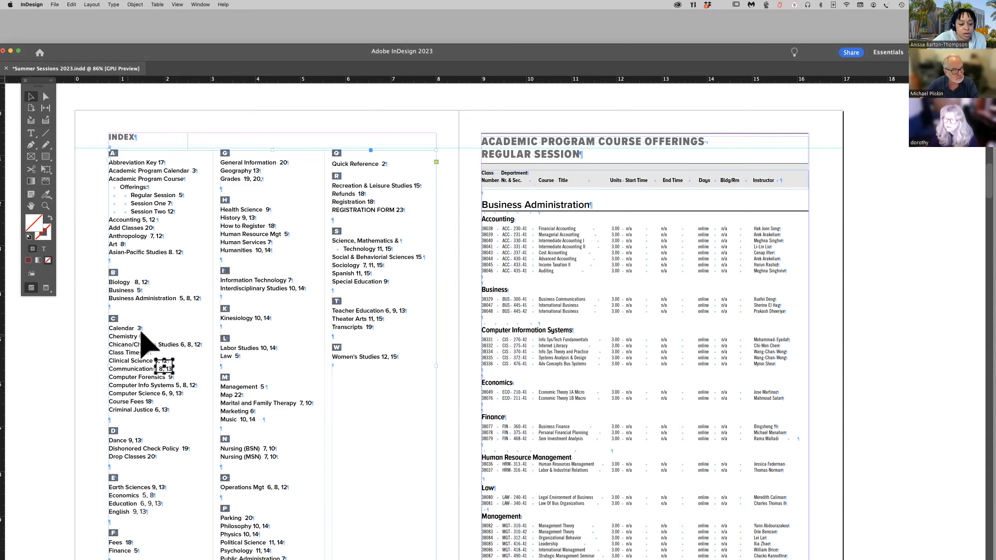
left_click(31, 133)
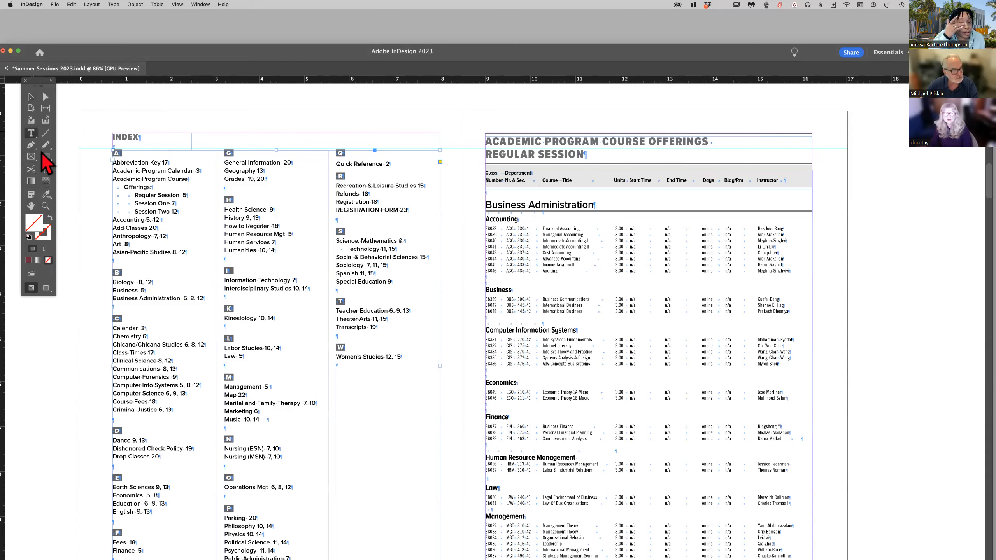
double_click(117, 272)
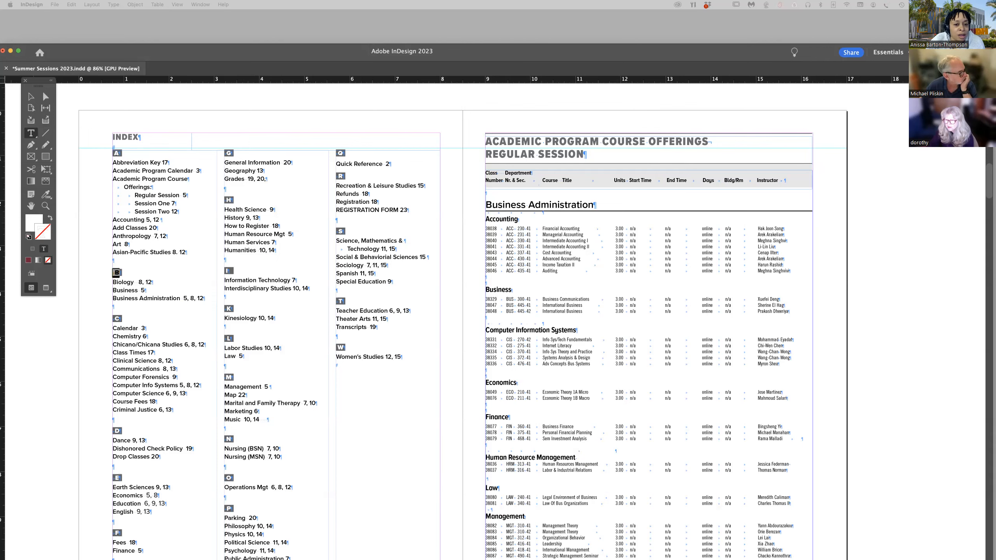
left_click_drag(0, 310, 492, 173)
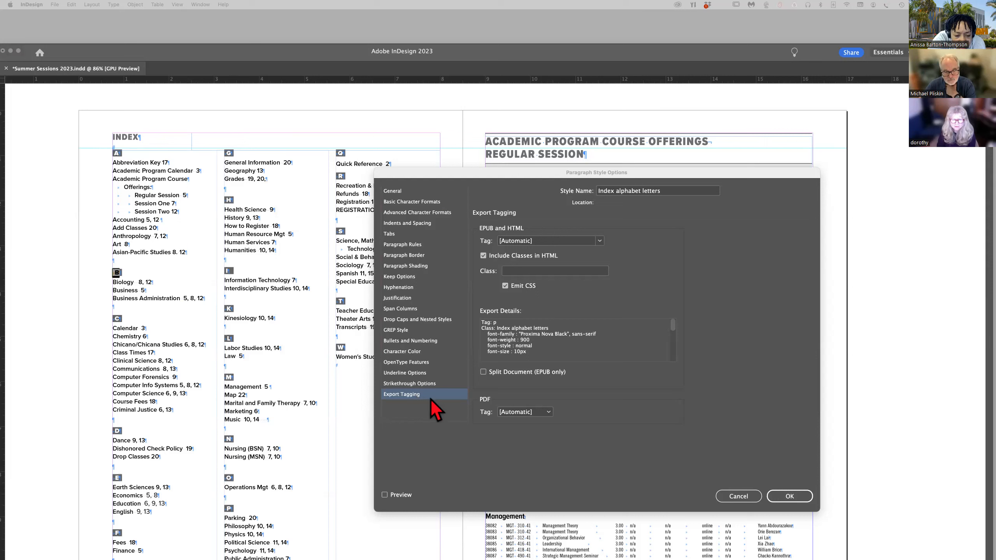
left_click(548, 414)
left_click(548, 413)
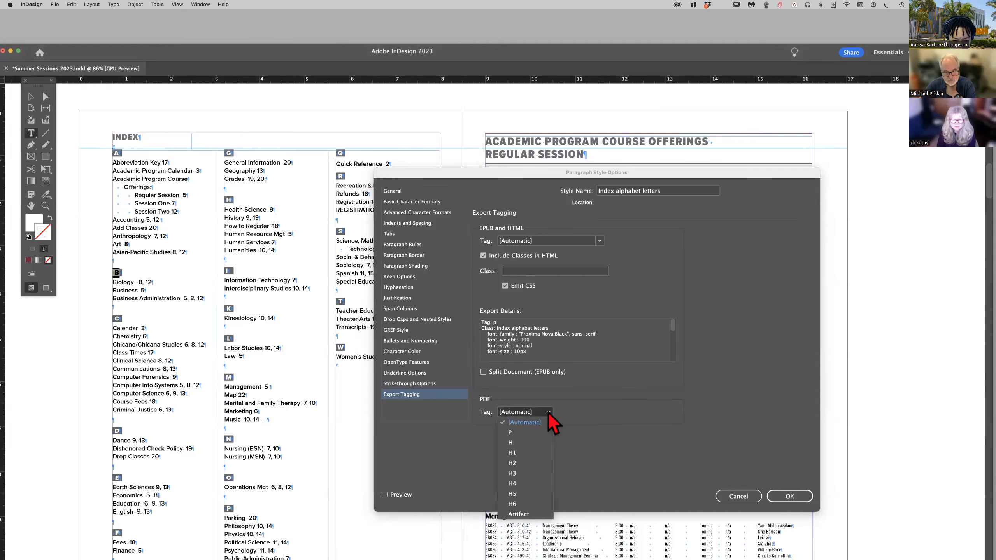
left_click(549, 413)
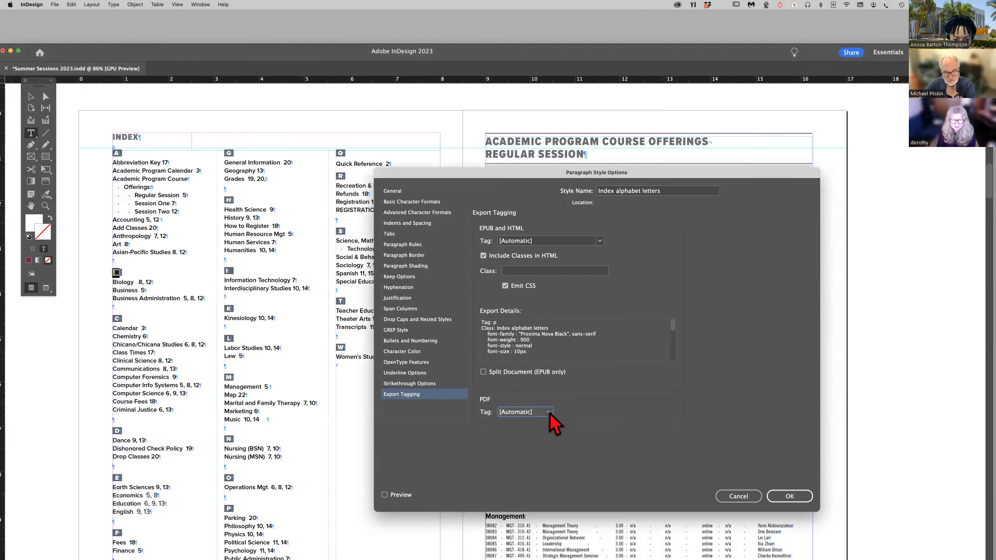
left_click(549, 414)
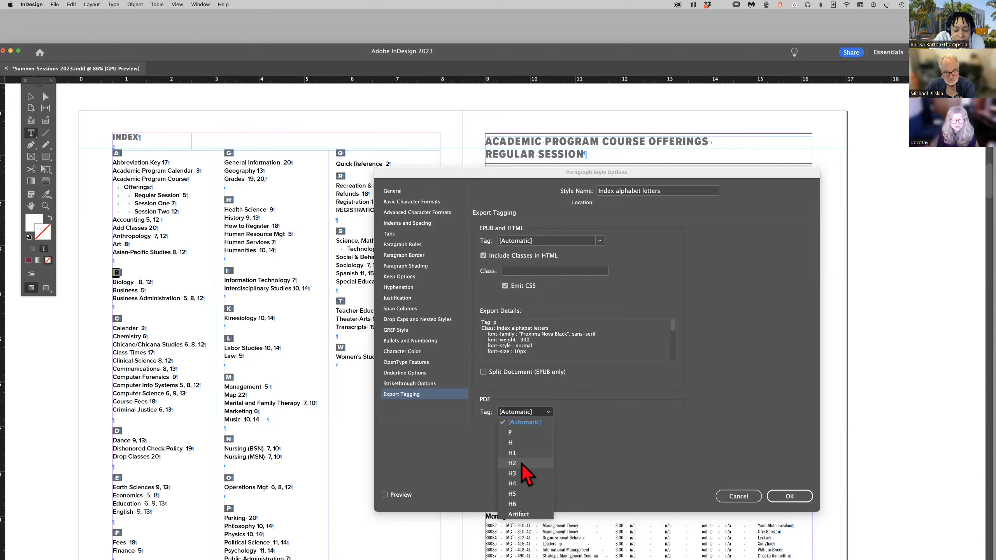
left_click(524, 495)
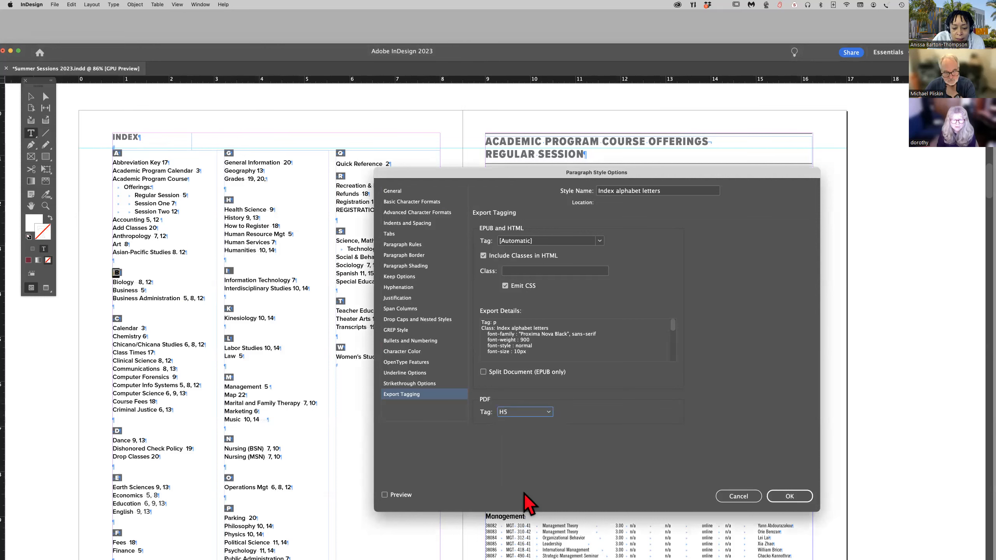
left_click(786, 497)
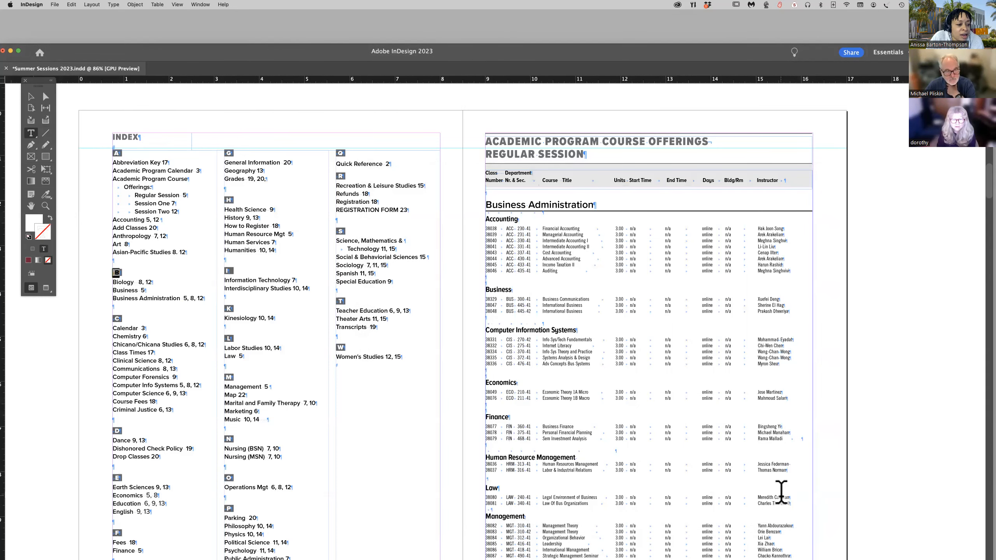
left_click(426, 425)
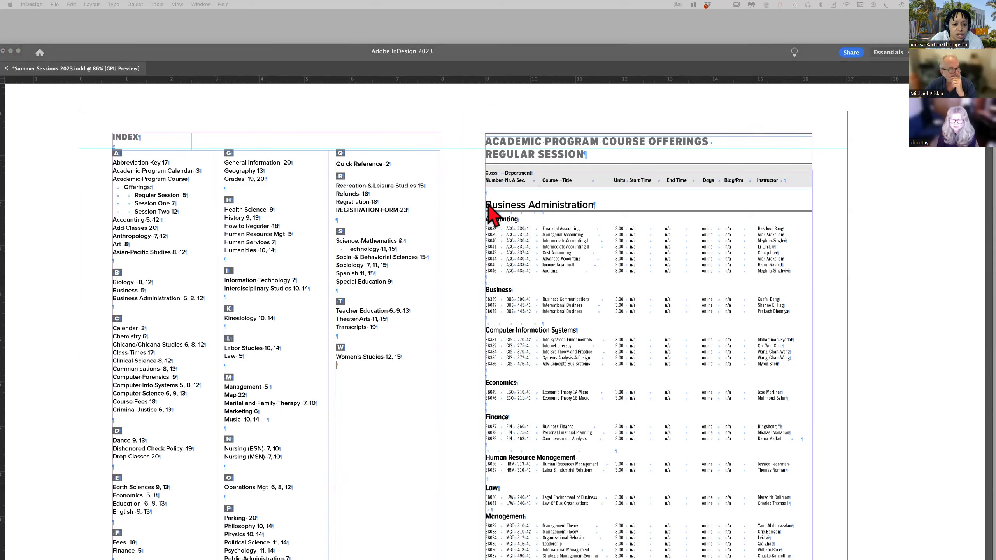
Select the Business Administration heading and set the PDF export tag of its Program subhead paragraph style to H2.
left_click(518, 219)
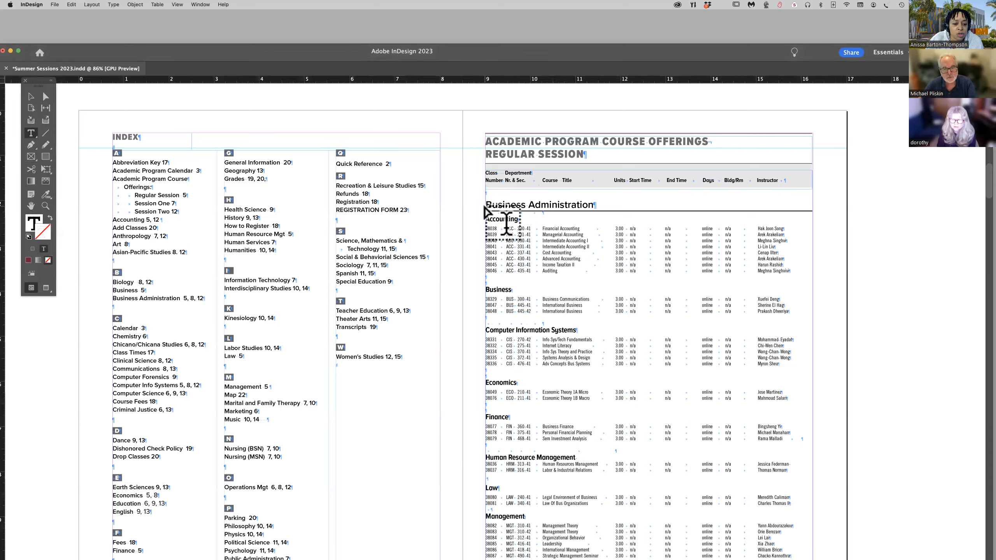
left_click_drag(487, 202, 593, 204)
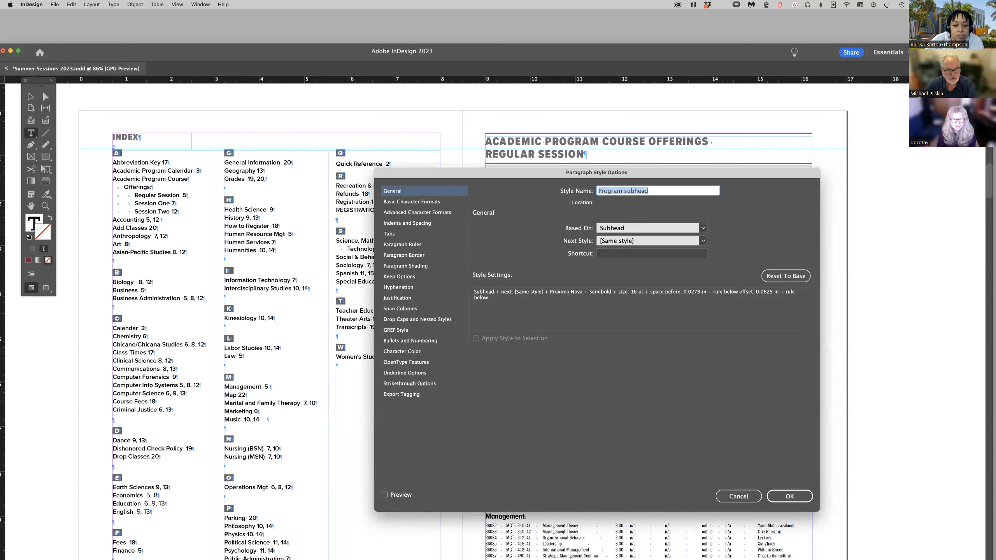
left_click(415, 394)
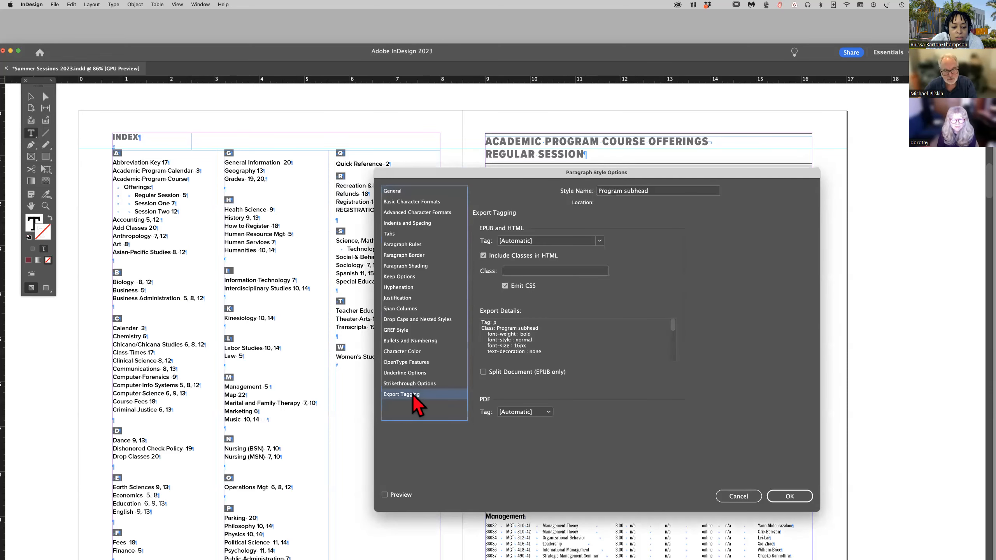
left_click(548, 412)
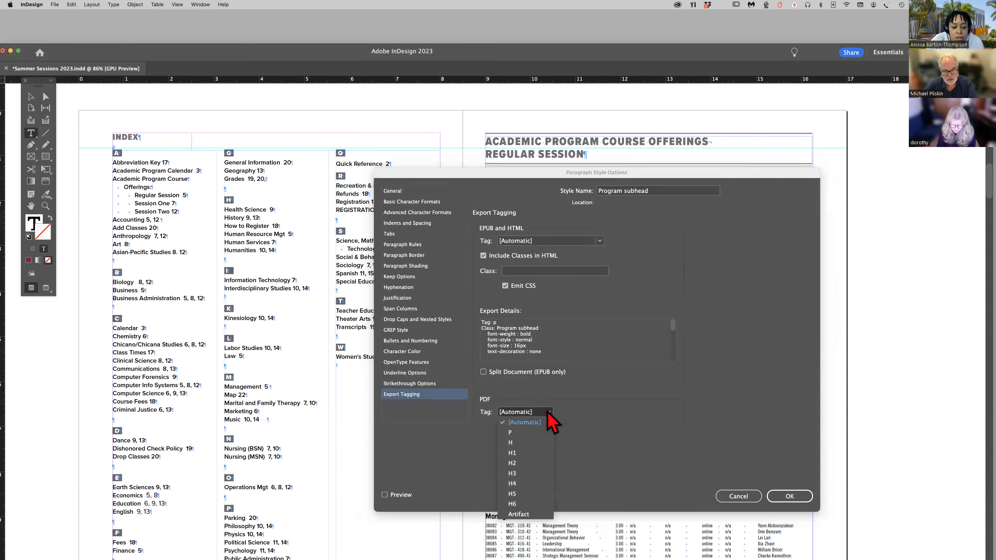
left_click(513, 463)
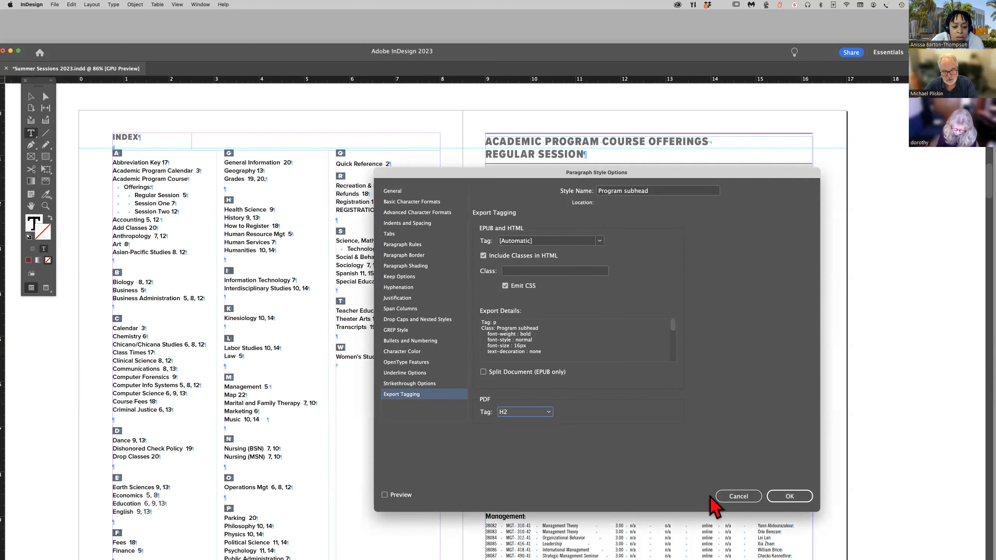
left_click(788, 497)
Select the Accounting heading and set the PDF export tag of its Course Title paragraph style to H3.
scroll(663, 400, "left", 2)
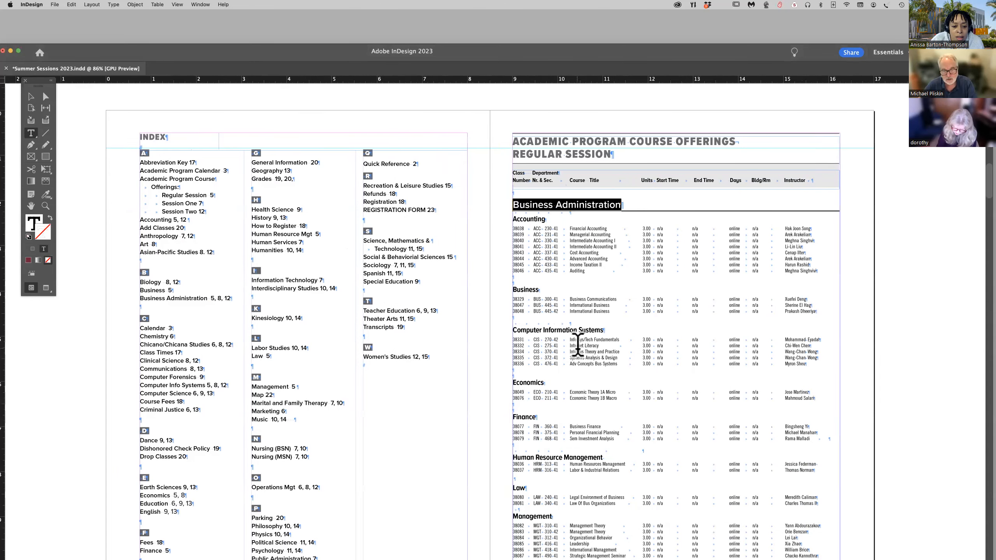
left_click(514, 216)
left_click_drag(514, 217, 545, 220)
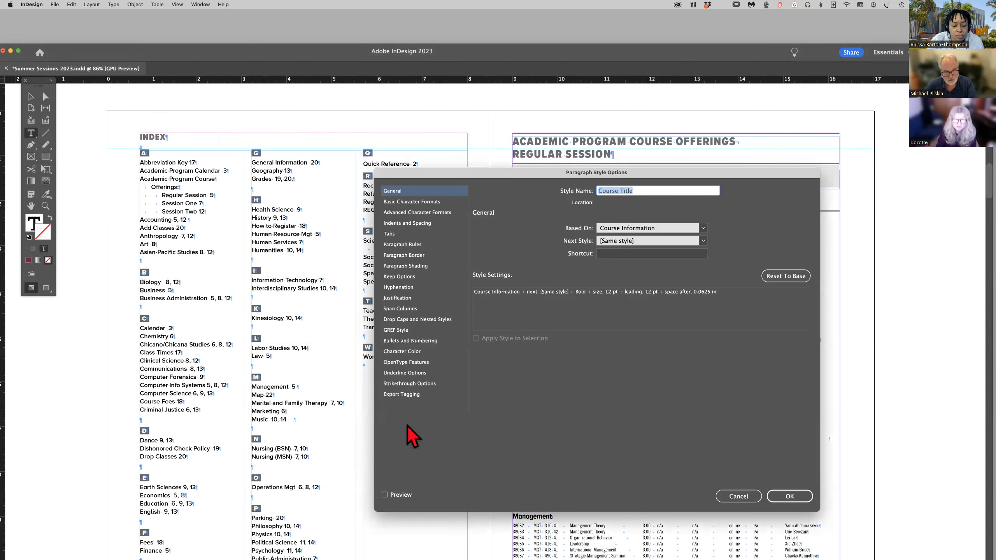
left_click(418, 393)
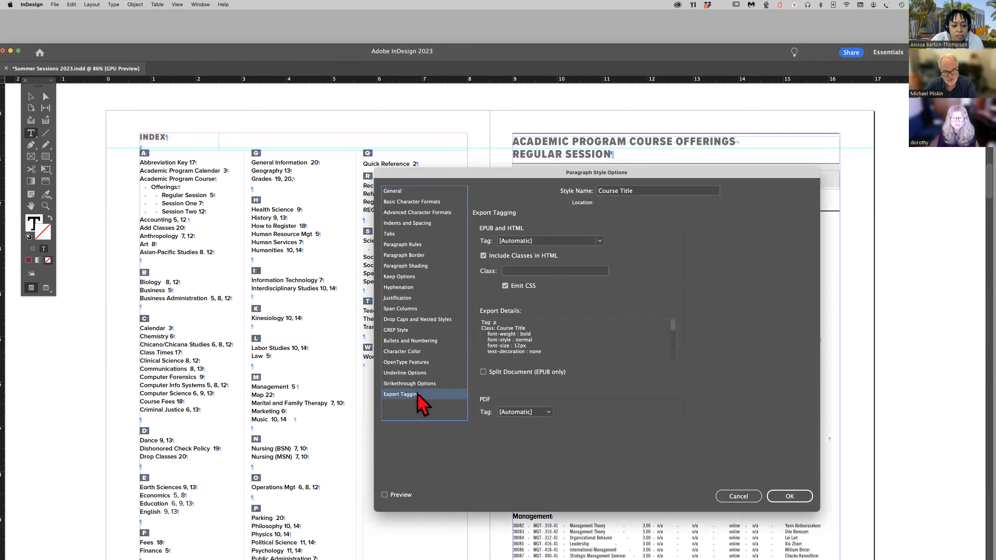
left_click(549, 412)
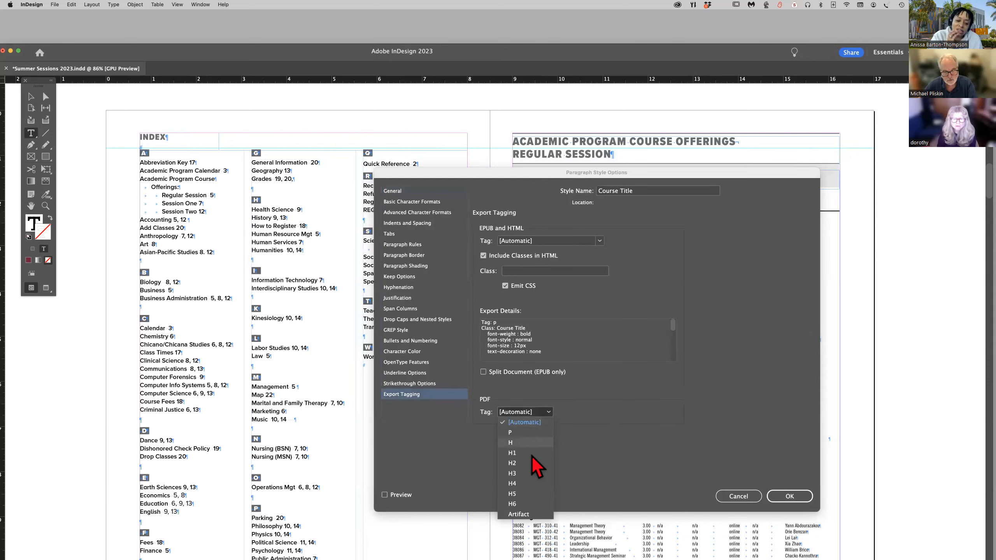
left_click(512, 473)
left_click(791, 497)
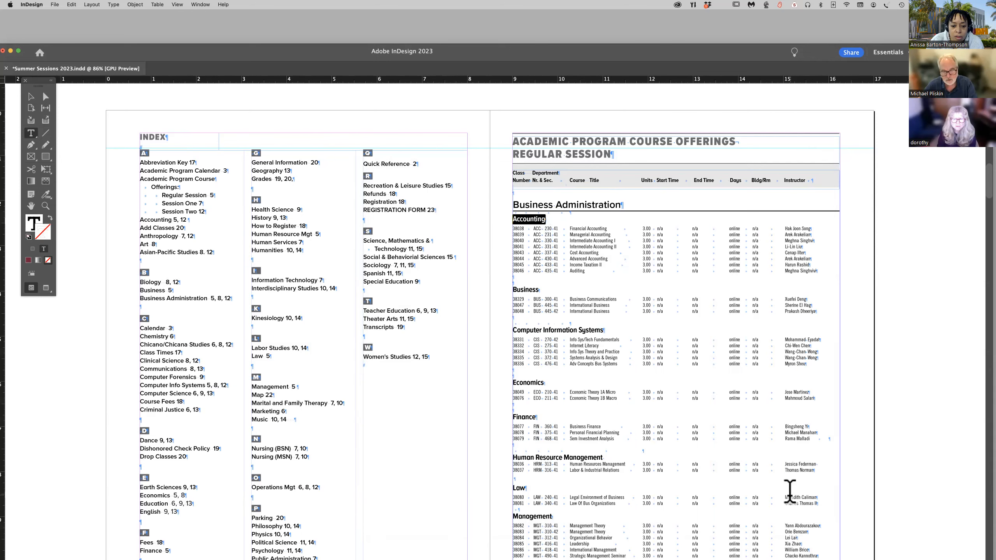
Highlight the course rows under the Accounting heading to examine how the tabbed listing is set up.
scroll(652, 393, "down", 3)
scroll(651, 393, "left", 5)
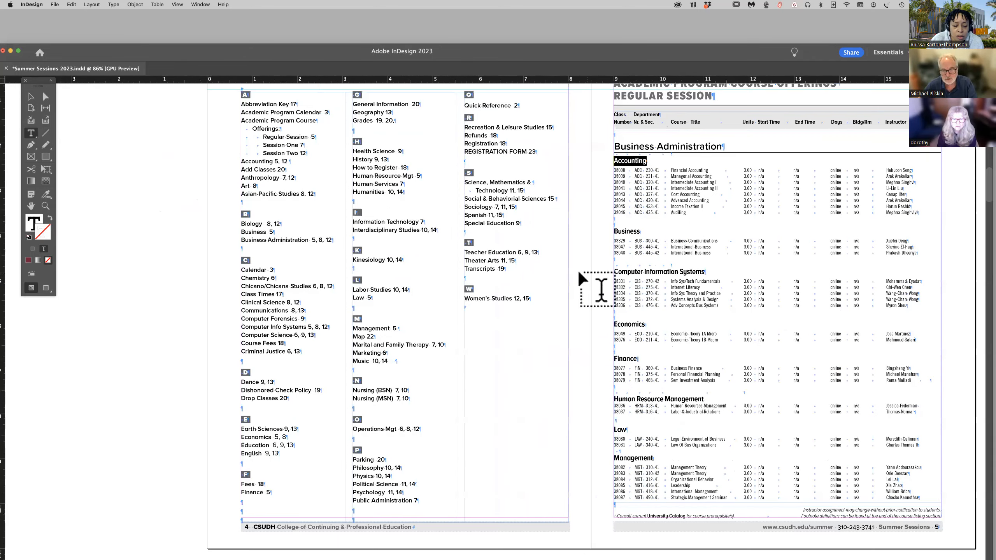
triple_click(619, 170)
left_click_drag(619, 170, 918, 212)
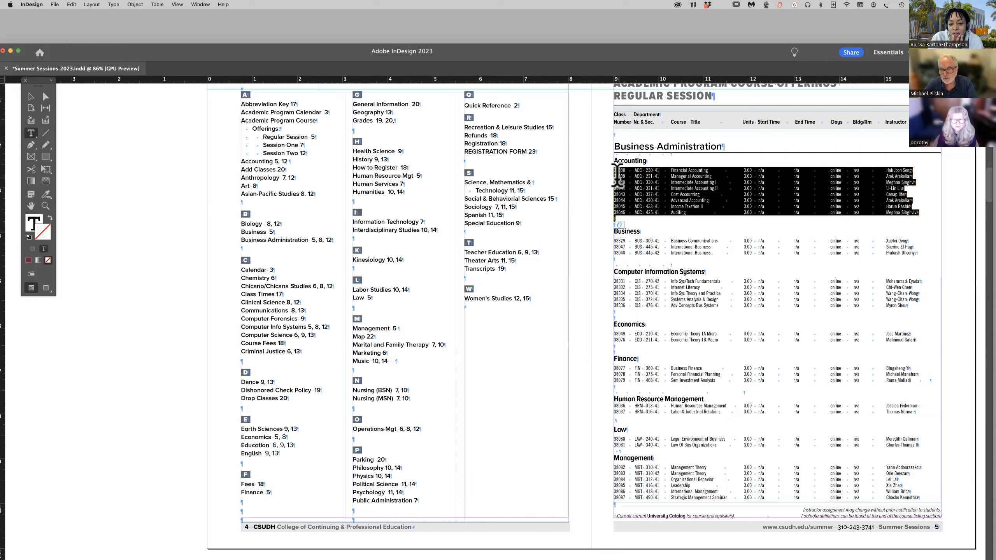
left_click_drag(615, 176, 918, 213)
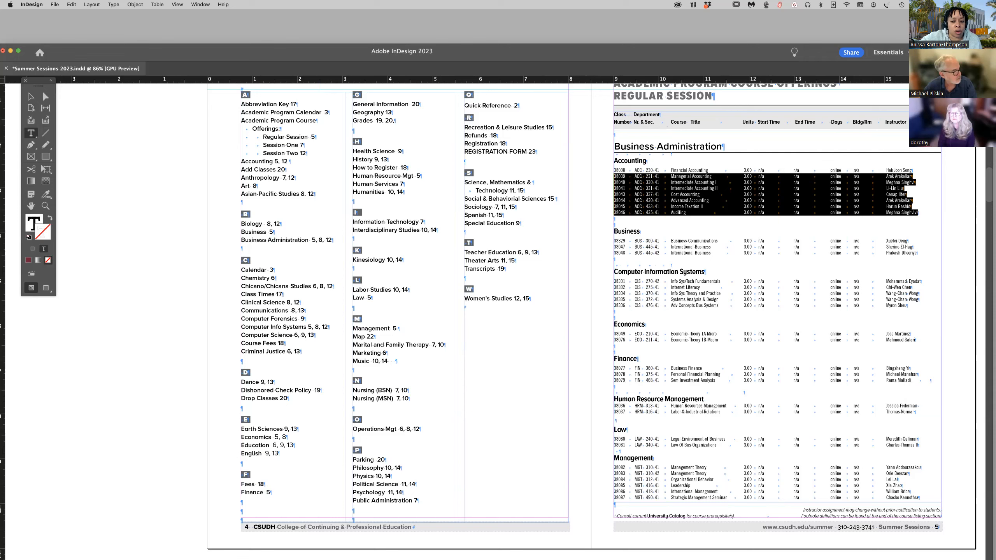
scroll(538, 440, "right", 10)
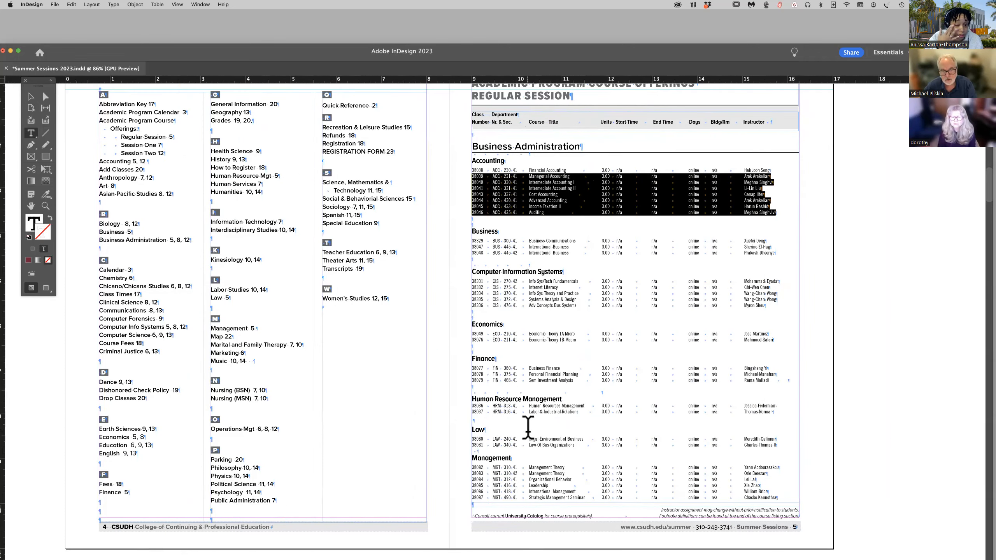
Select the Academic Program Course Offerings Regular Session heading and set the PDF export tag of its Section Head paragraph style to H1.
scroll(528, 428, "up", 5)
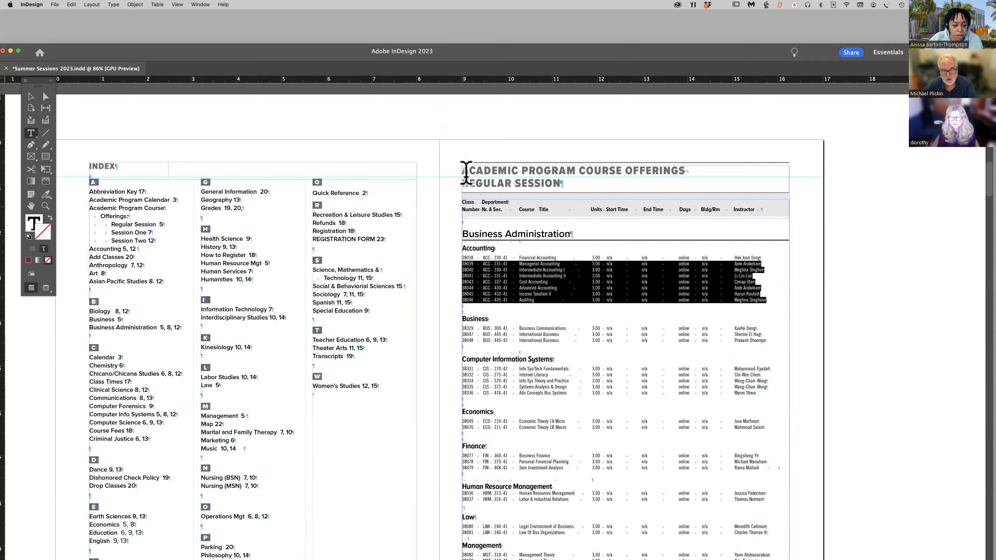
left_click(462, 169)
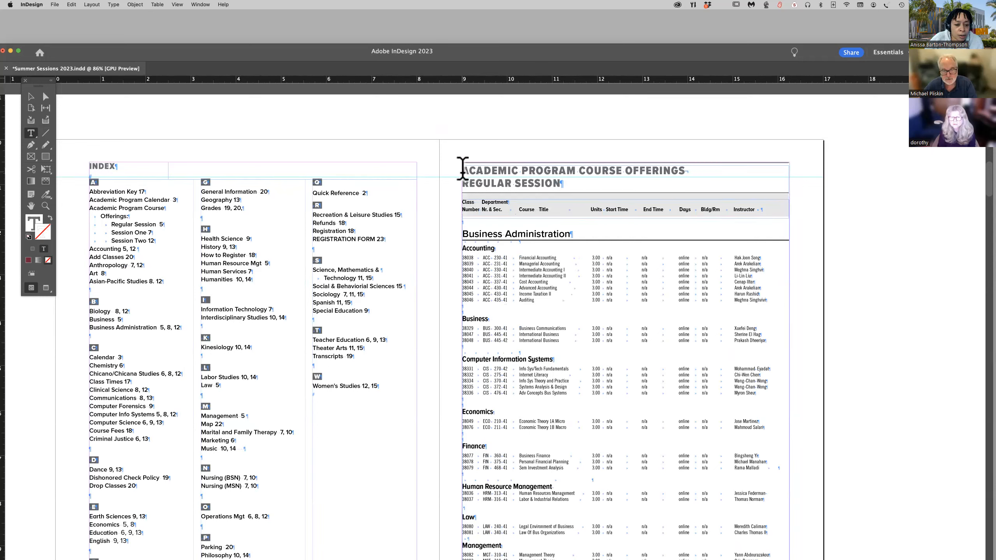
left_click_drag(463, 169, 564, 192)
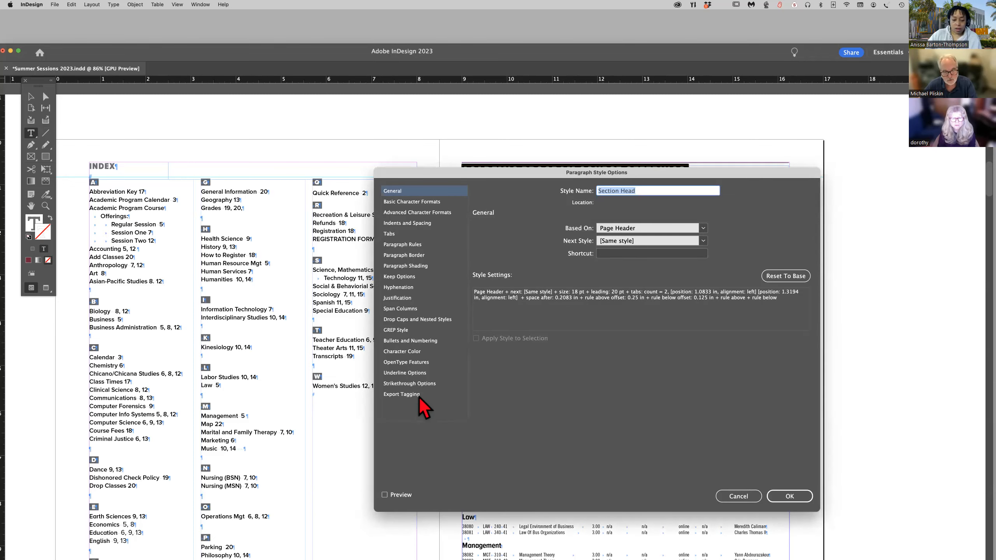
left_click(407, 395)
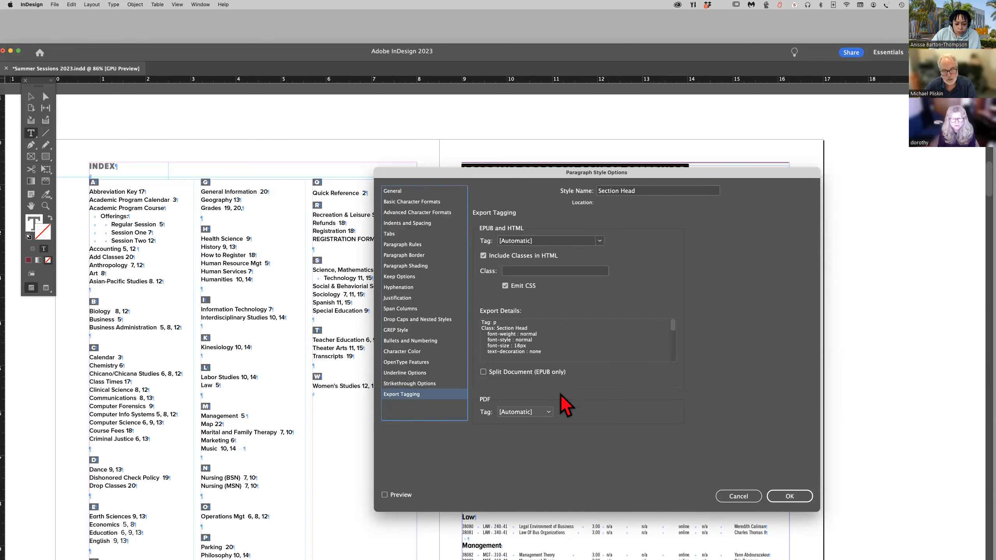
left_click_drag(457, 173, 446, 223)
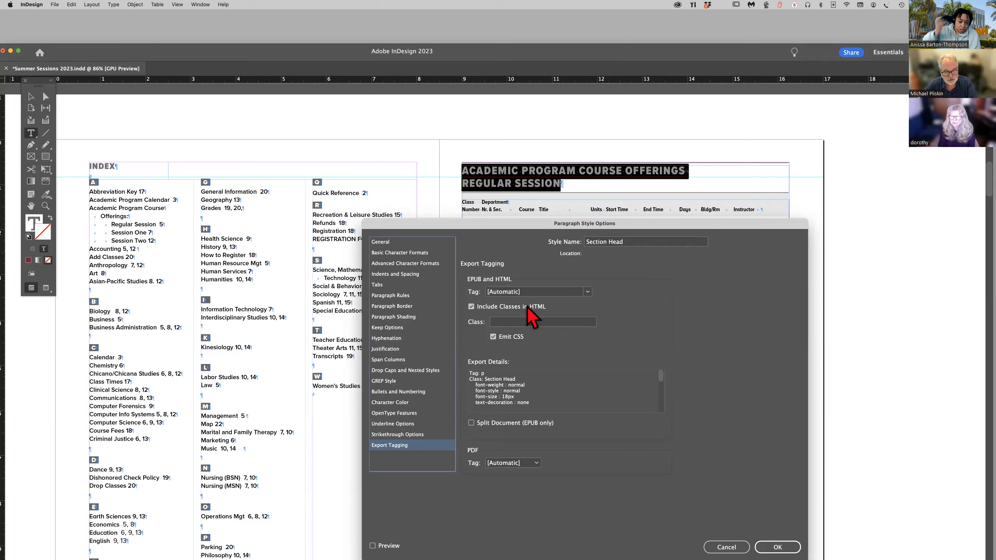
left_click(536, 464)
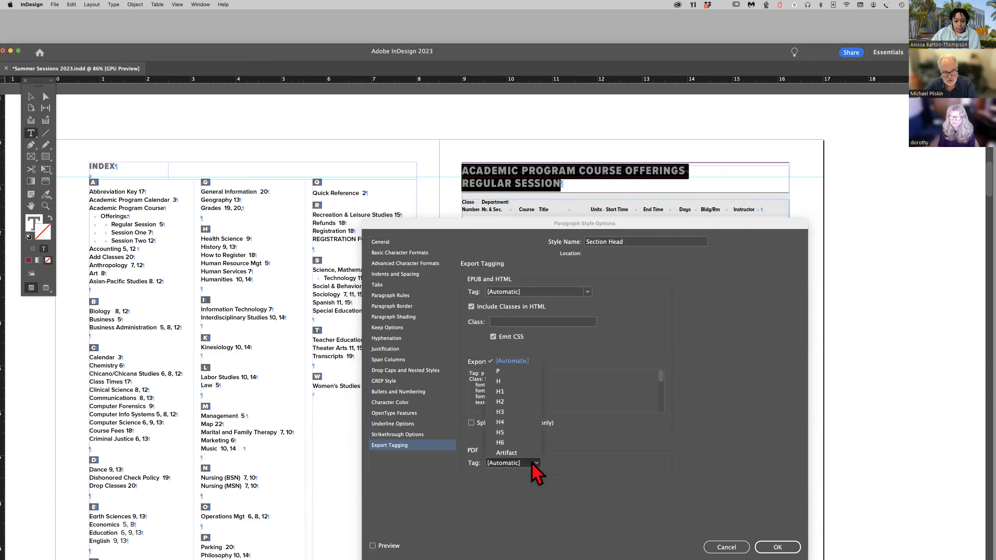
left_click(504, 392)
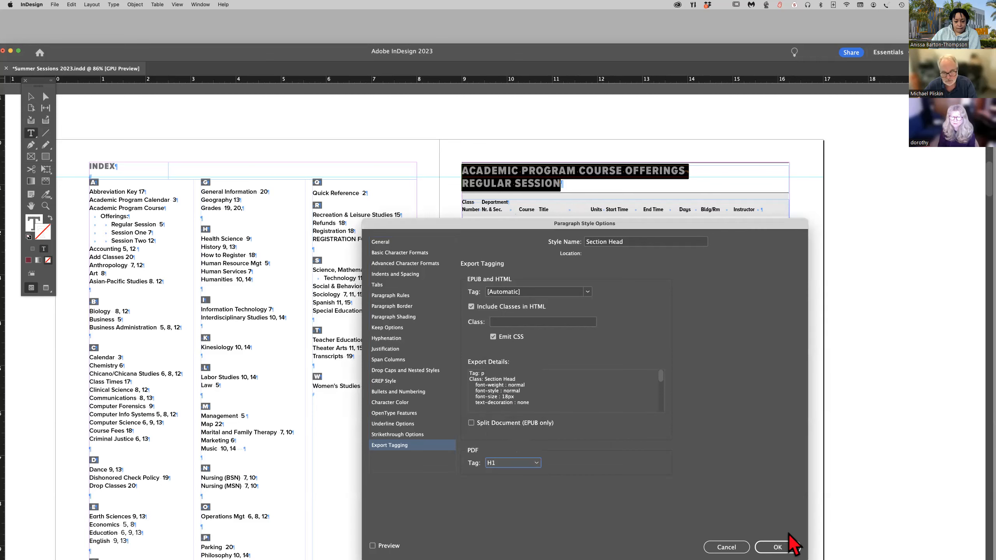
left_click(778, 547)
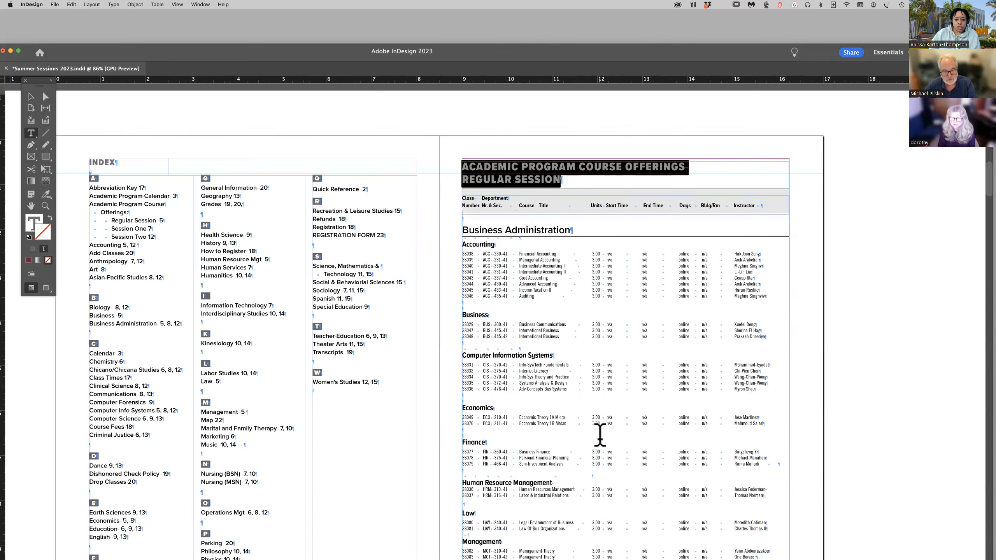
scroll(600, 435, "down", 3)
scroll(600, 435, "down", 20)
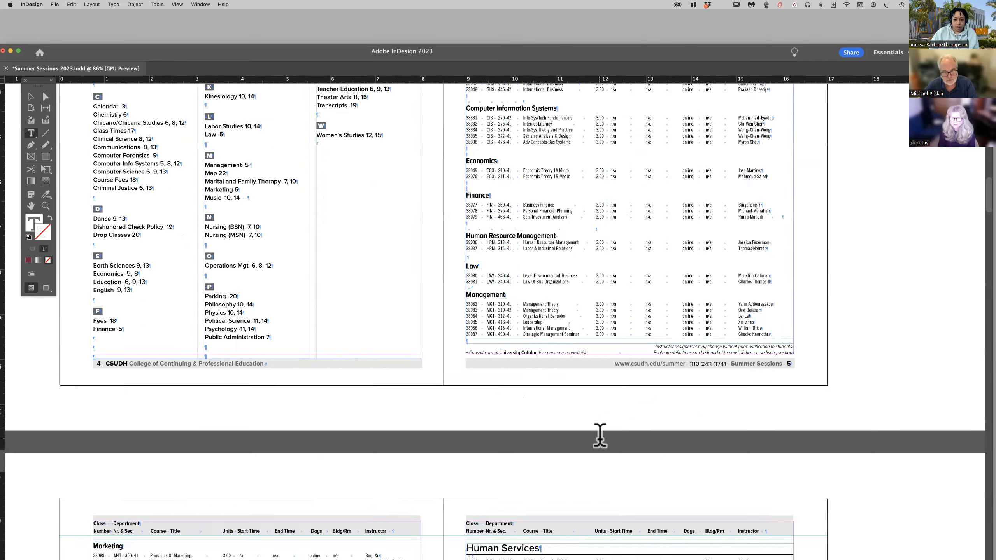
scroll(600, 435, "down", 20)
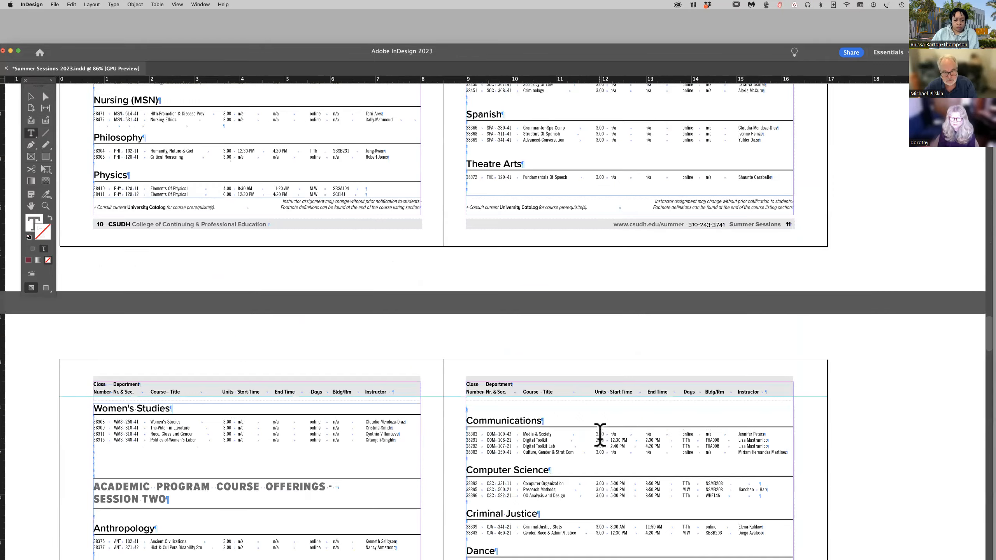
scroll(600, 435, "down", 12)
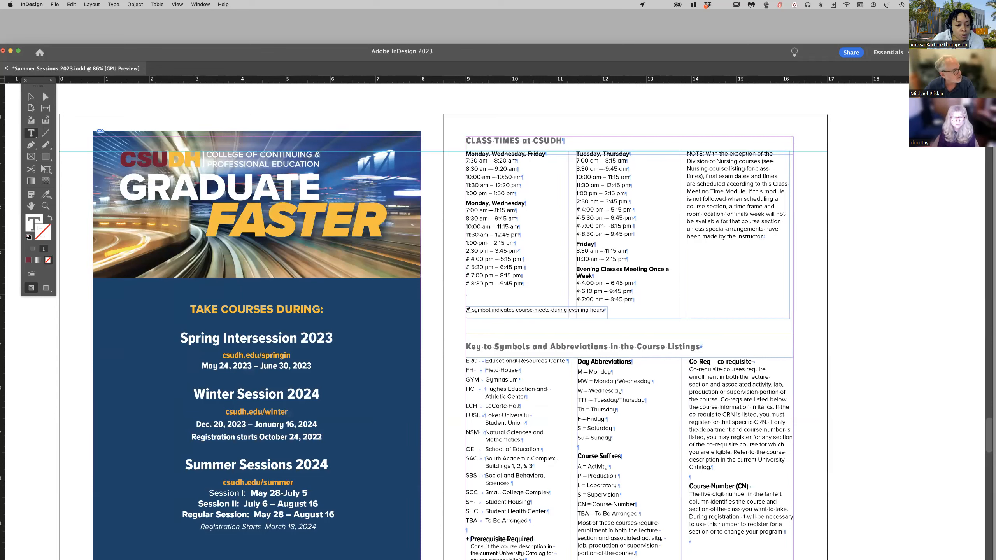
Bring the Acrobat window back into view and examine Elements 2 to 12 of the failed table Headers check in the bulletin PDF.
left_click_drag(0, 208, 525, 57)
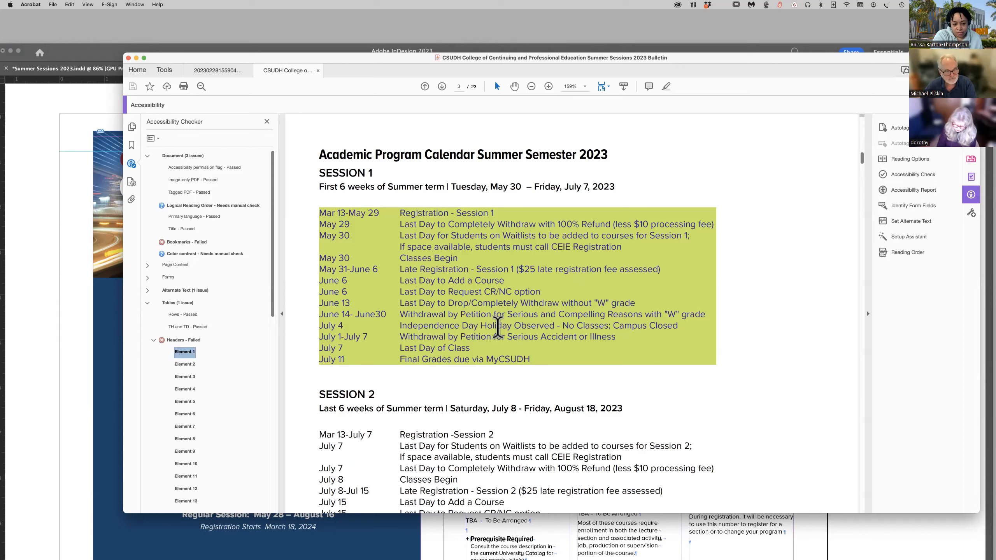
left_click(185, 366)
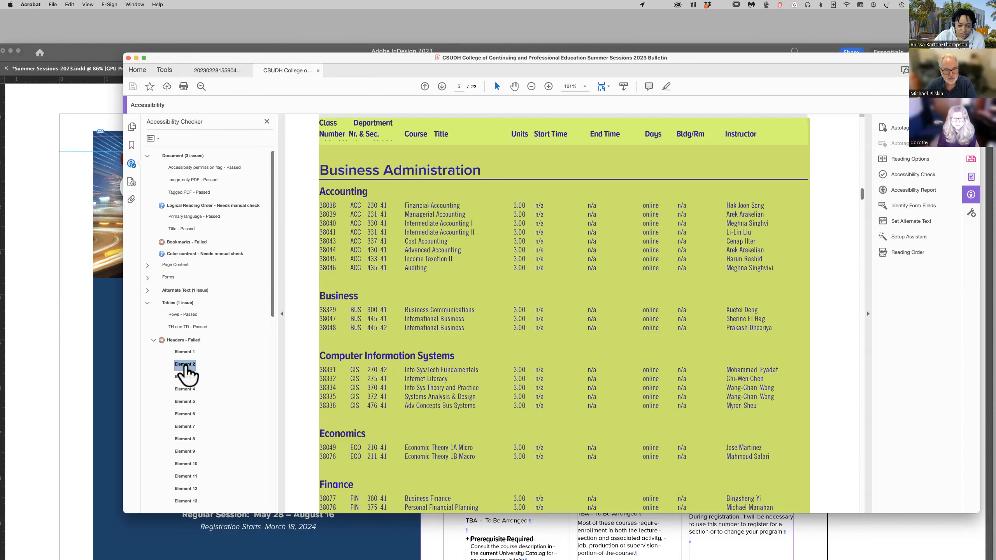
left_click(186, 377)
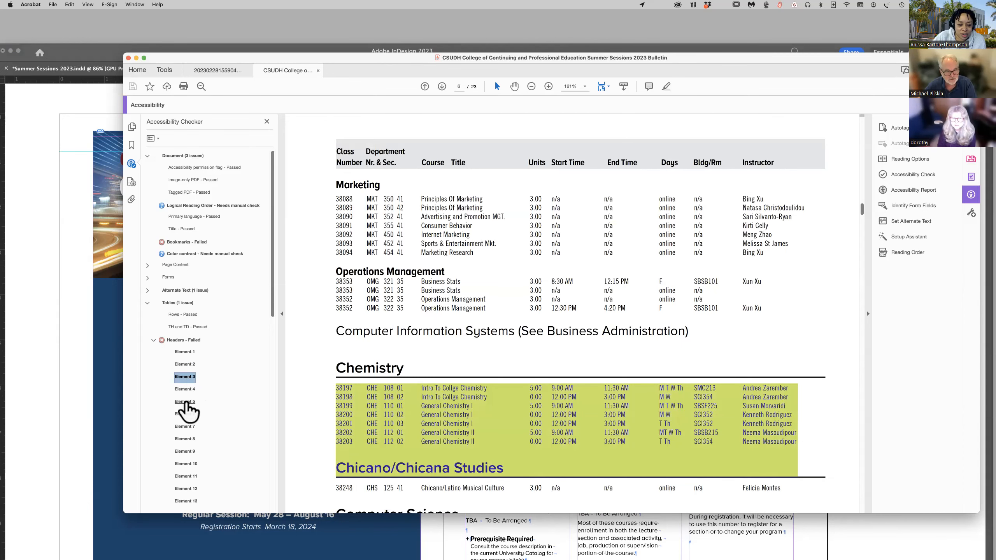
left_click(185, 389)
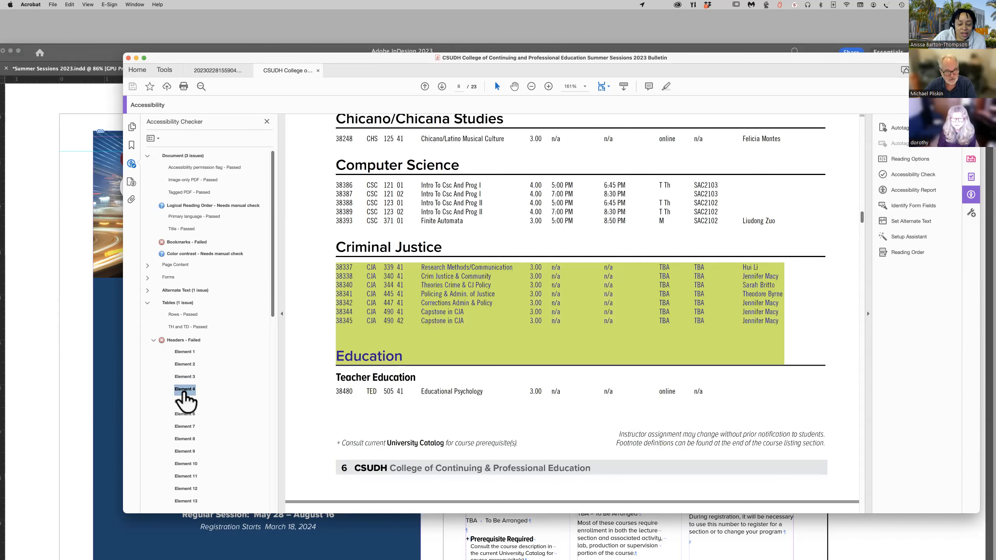
left_click(184, 402)
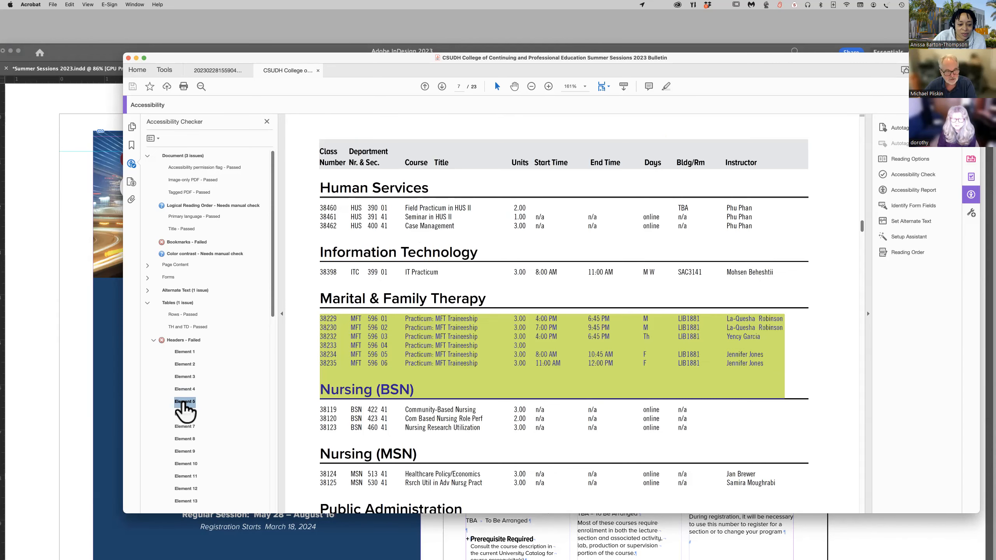
left_click(187, 415)
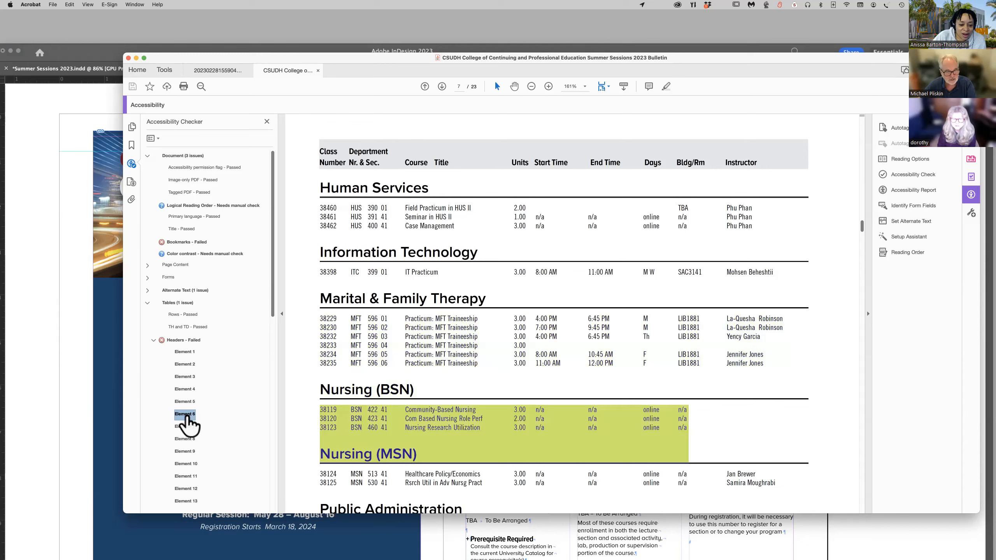
left_click(185, 426)
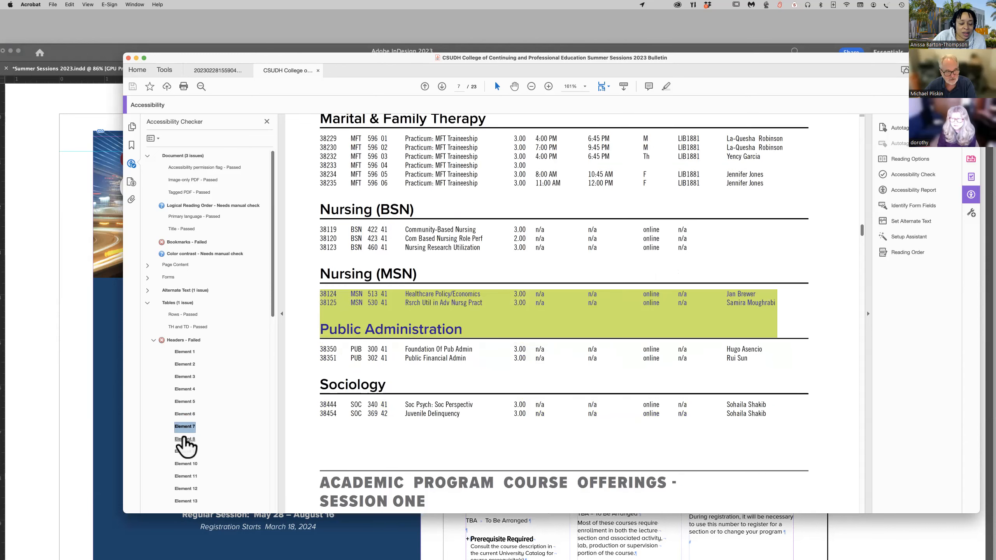
left_click(184, 439)
left_click(186, 452)
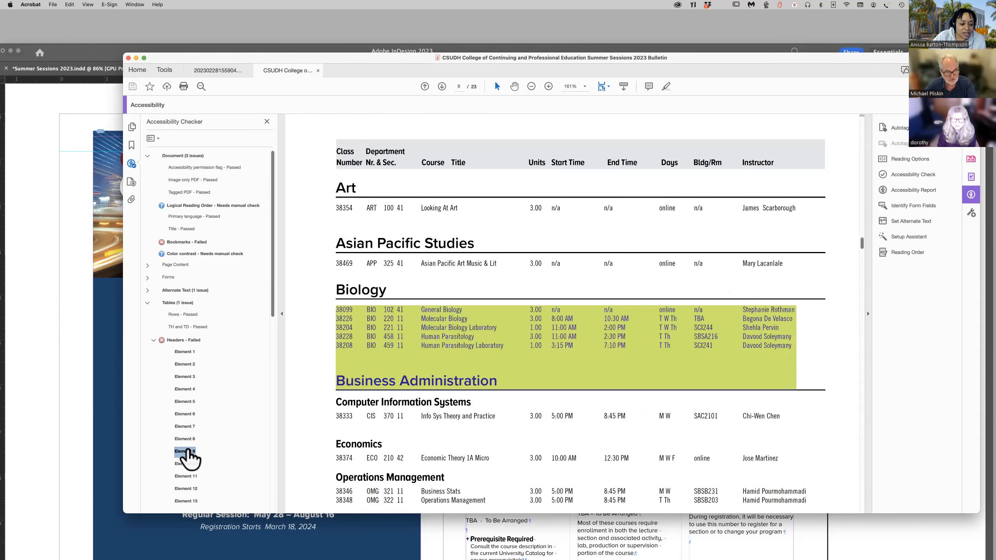
left_click(187, 464)
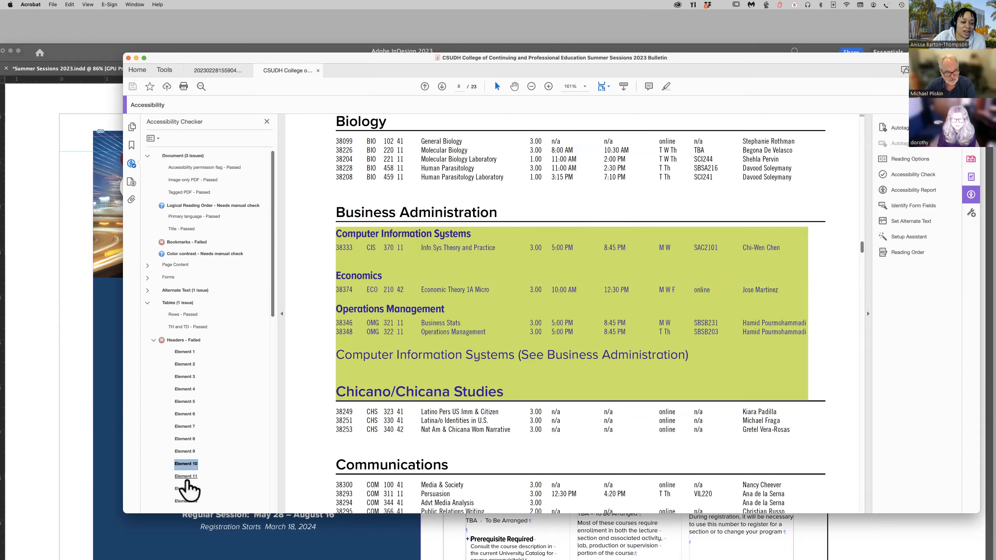
left_click(187, 476)
left_click(186, 489)
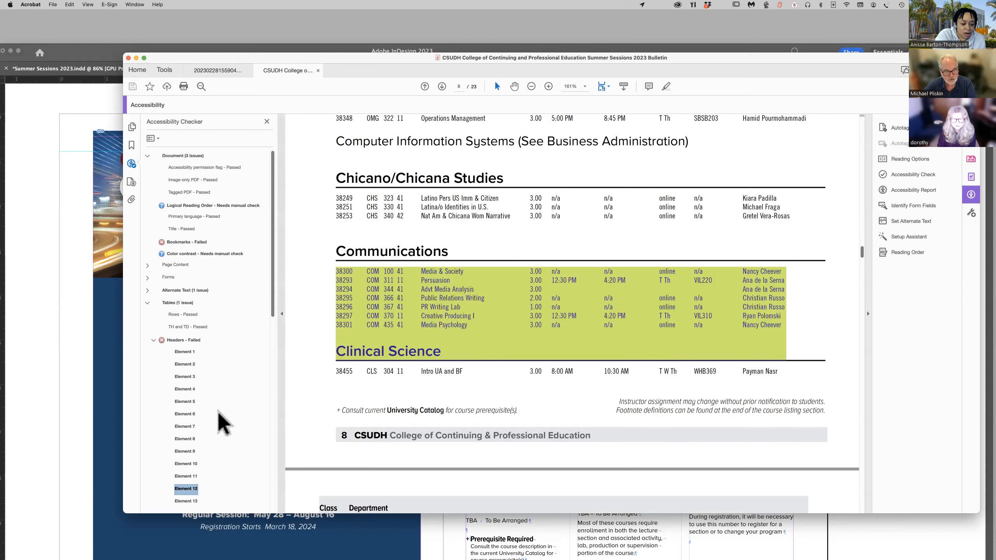
Show Element 12 of the failed table Headers check in the content structure and examine its containers for the Communications course table.
right_click(182, 491)
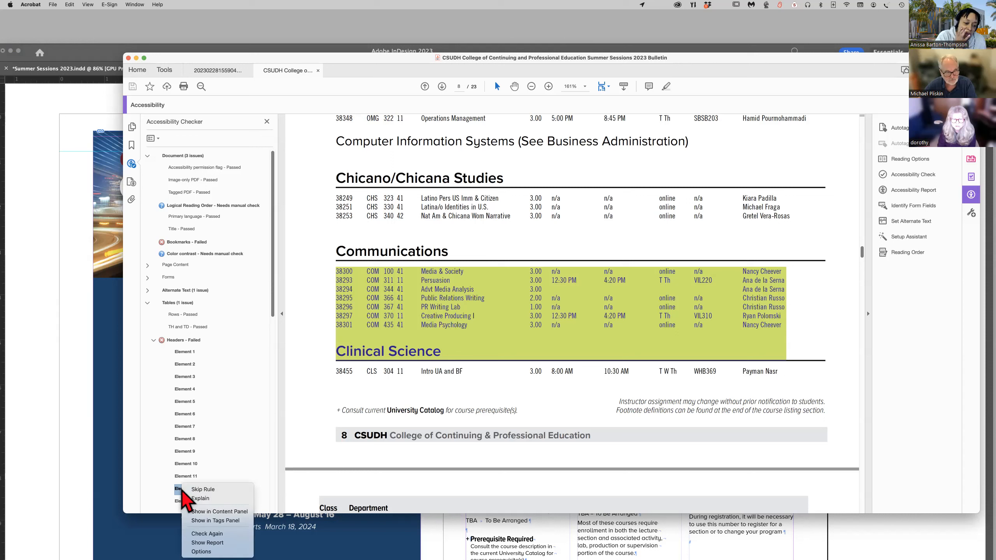
left_click(182, 491)
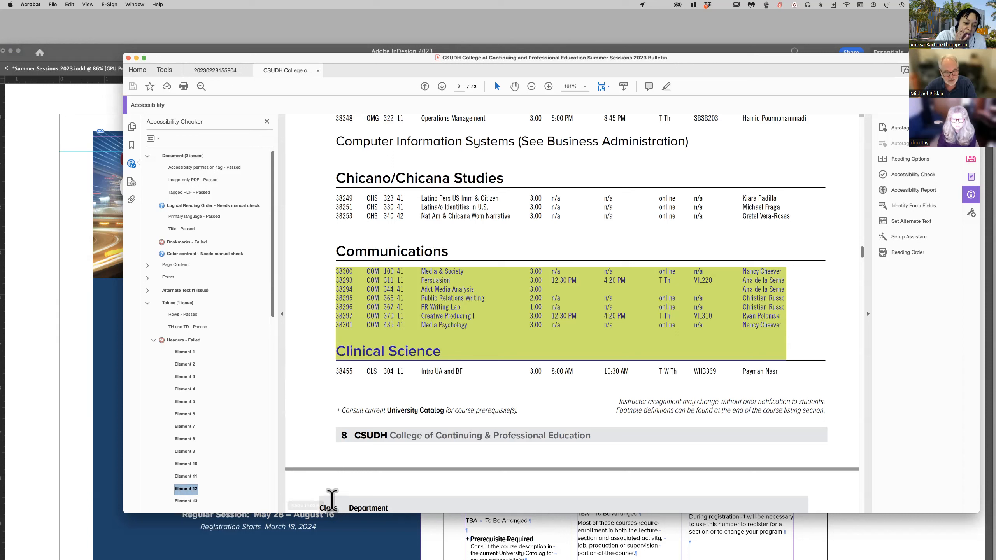
right_click(183, 492)
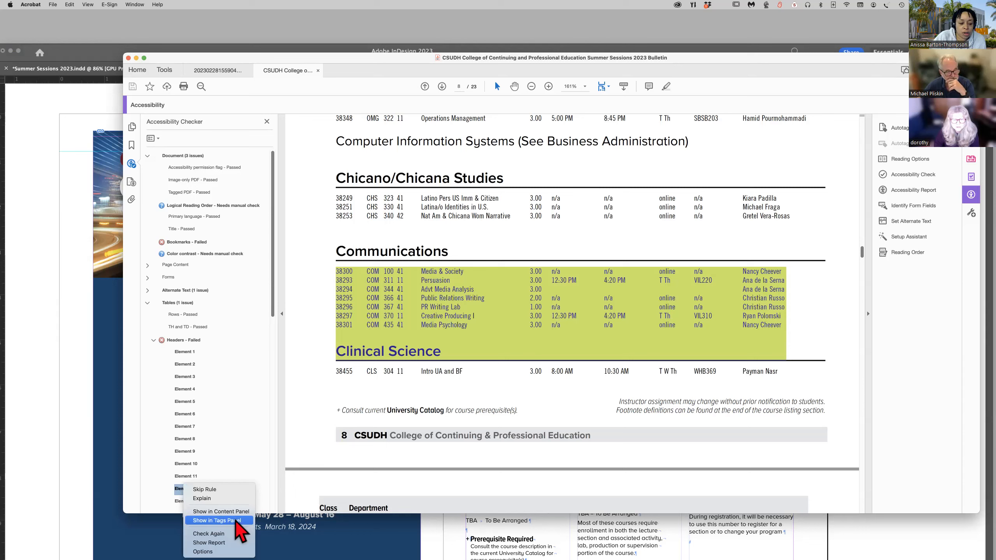
left_click(237, 512)
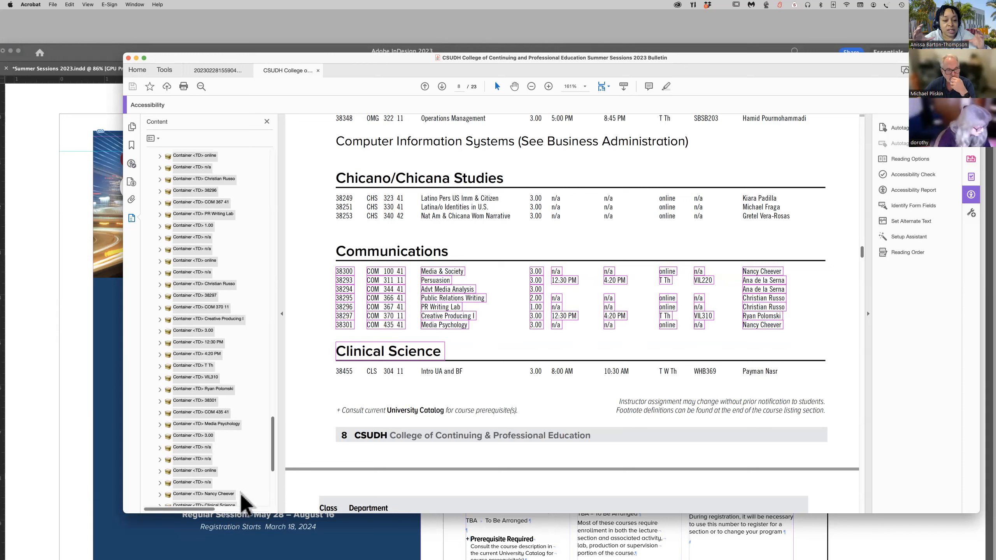
scroll(240, 487, "down", 3)
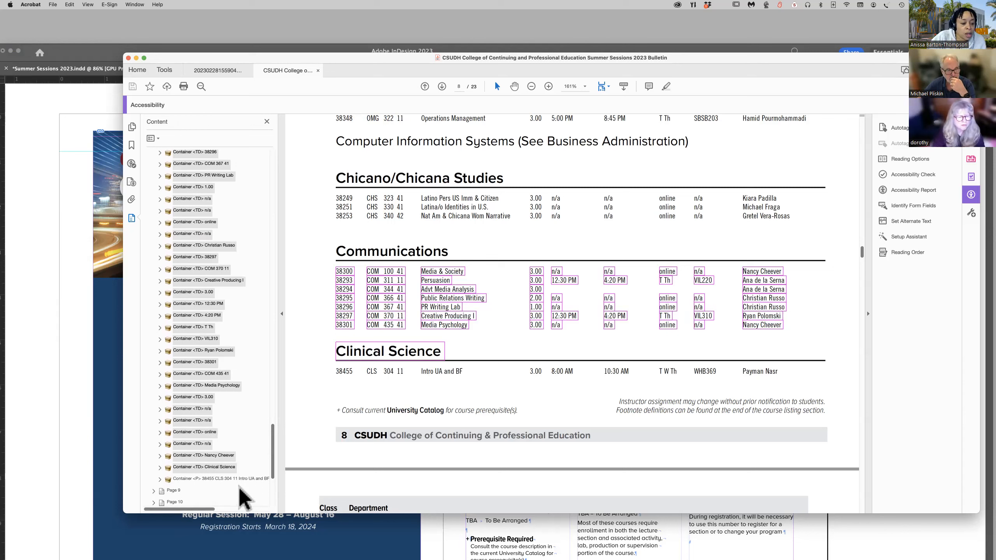
scroll(238, 487, "up", 4)
scroll(238, 487, "up", 6)
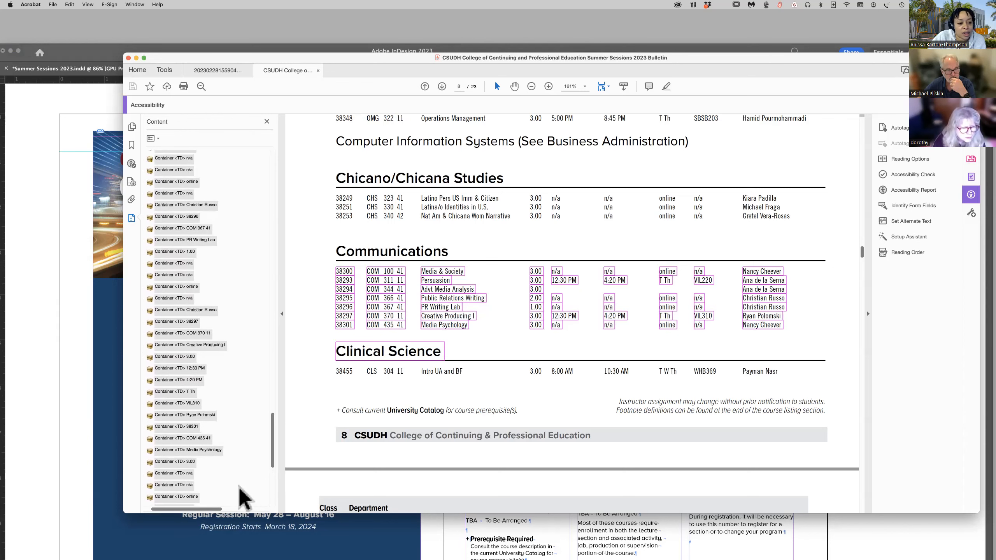
scroll(238, 487, "up", 10)
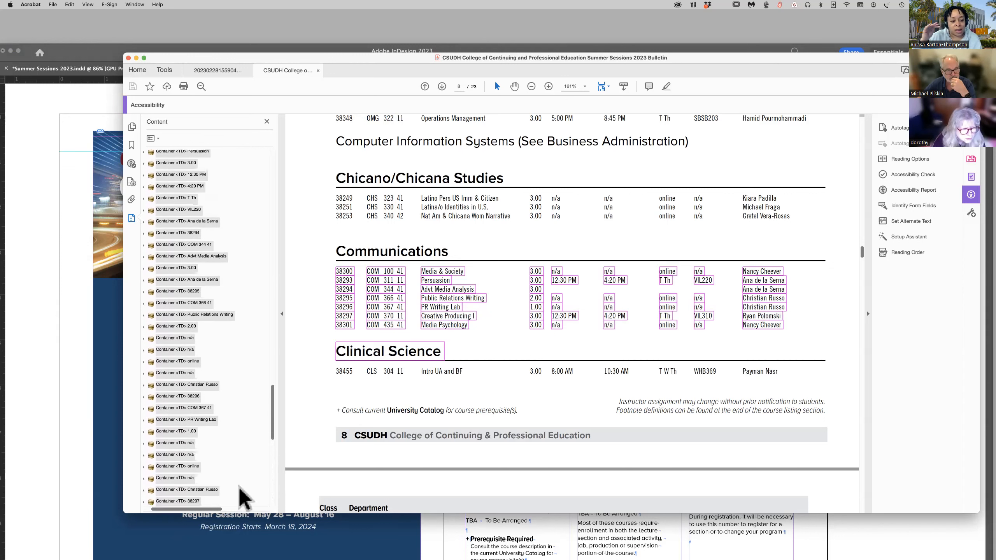
scroll(238, 487, "up", 1)
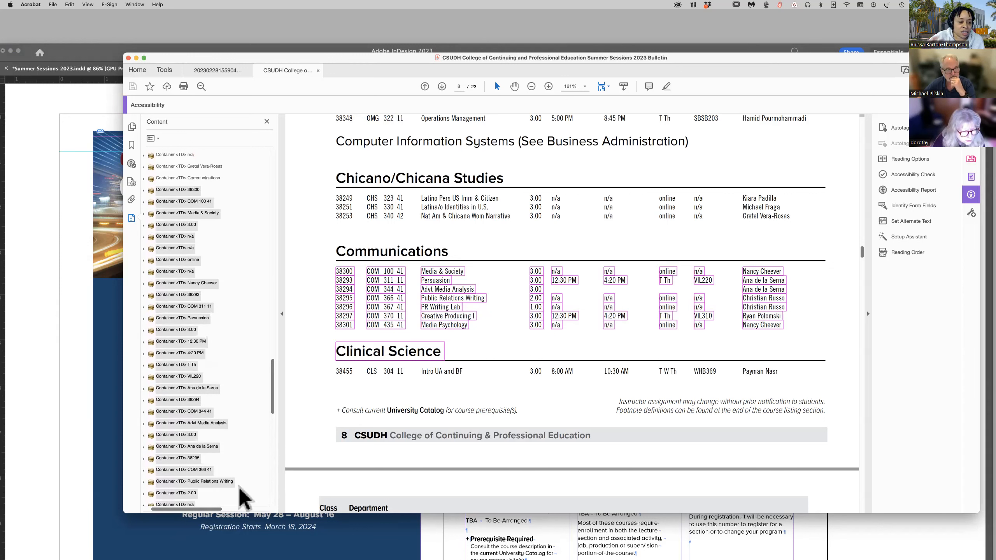
scroll(238, 488, "up", 1)
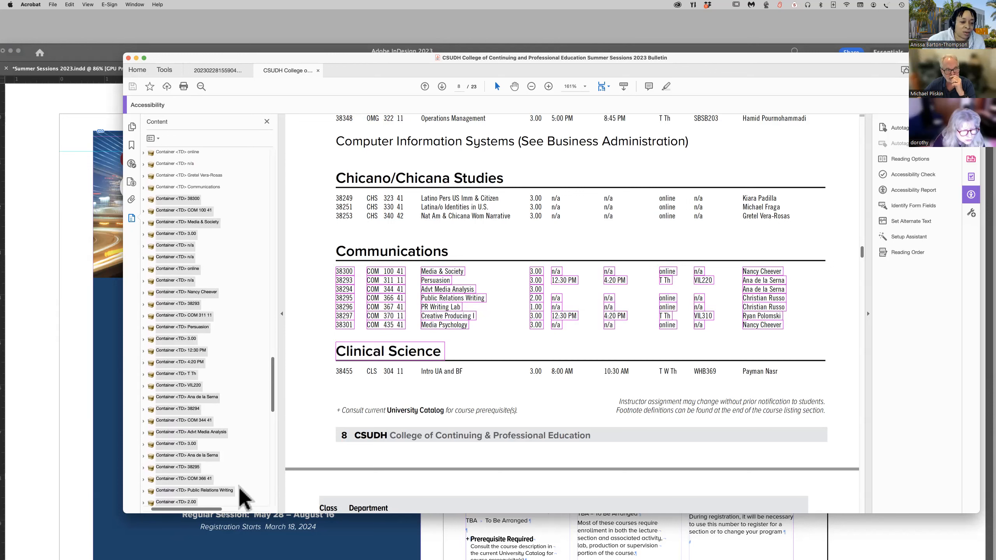
scroll(238, 488, "left", 2)
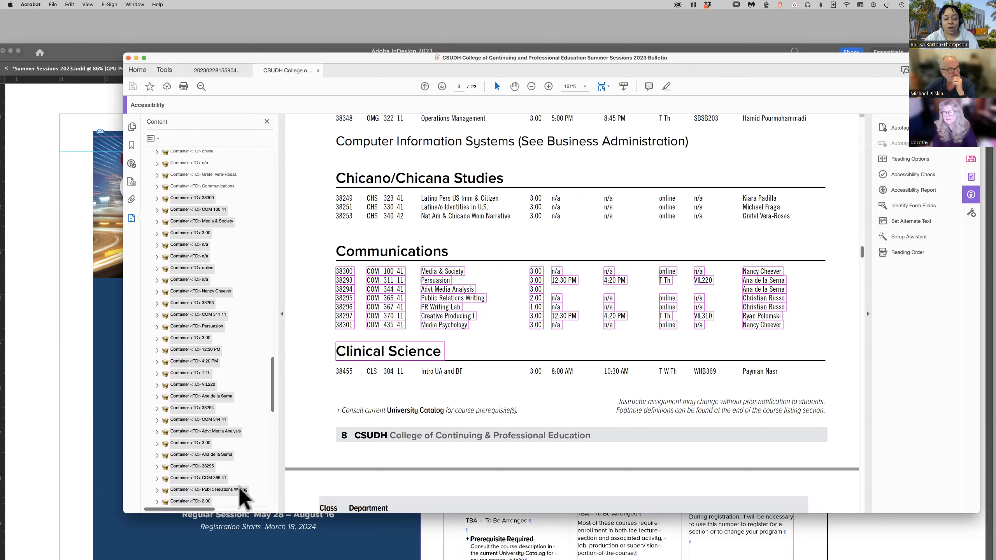
scroll(238, 487, "left", 1)
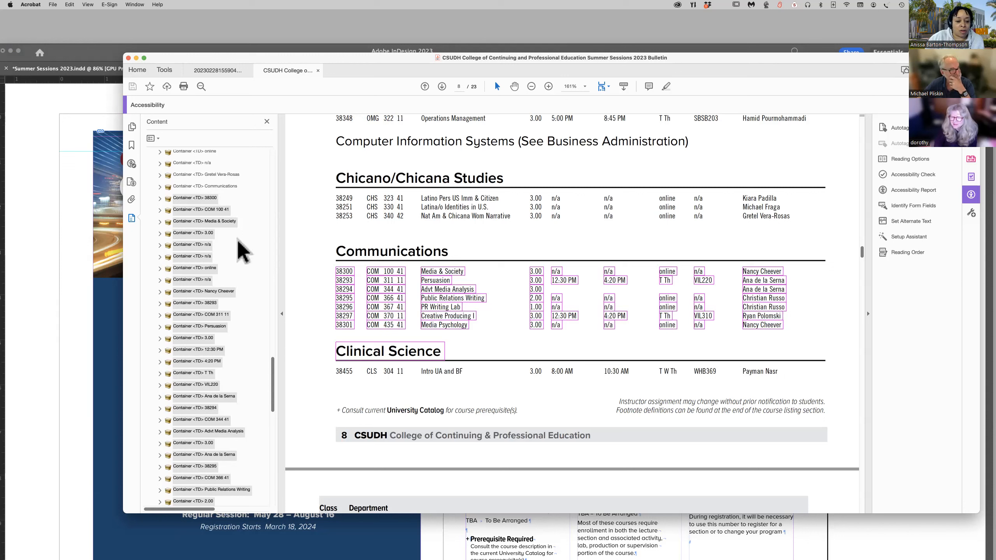
Close the content structure and rerun the accessibility check on all pages in the document with an accessibility report.
left_click(267, 123)
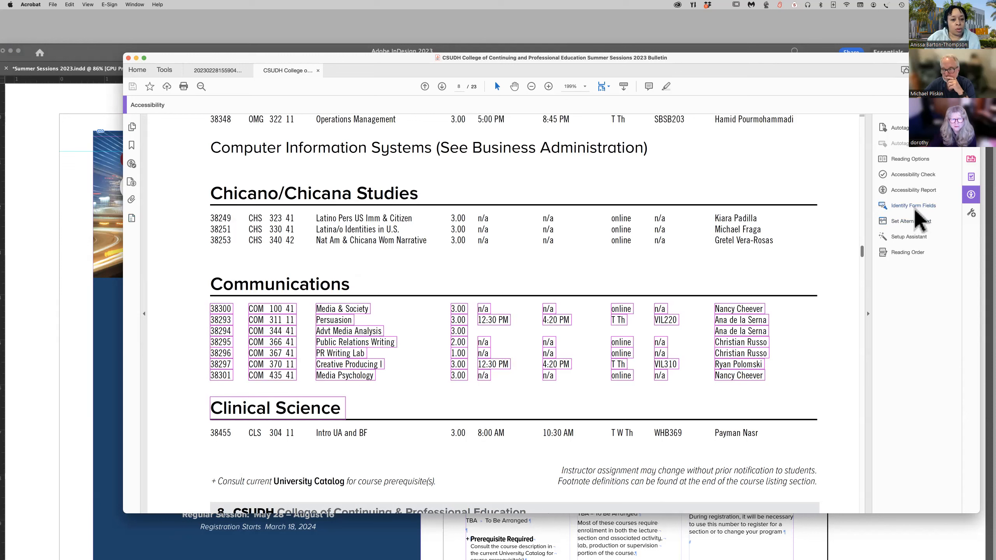
left_click(909, 175)
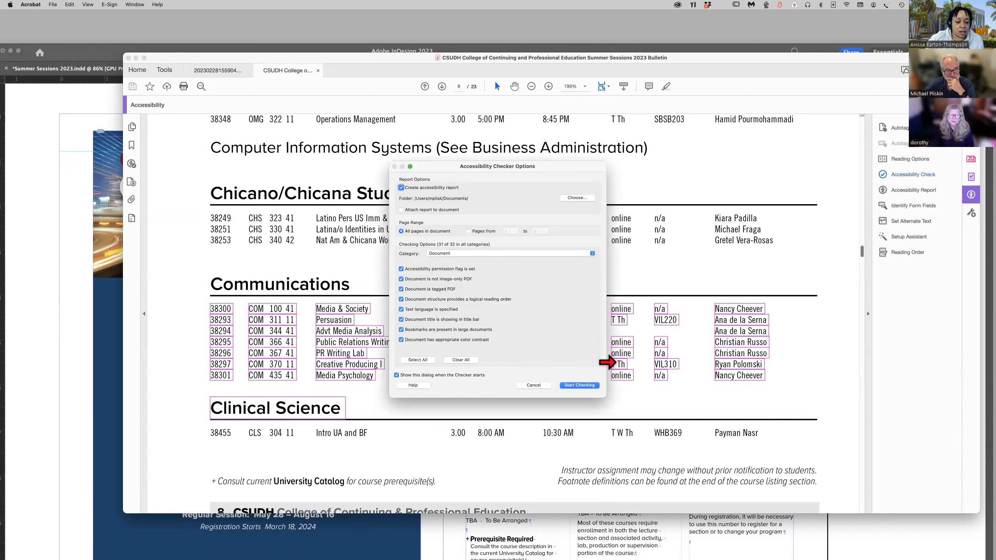
left_click(583, 386)
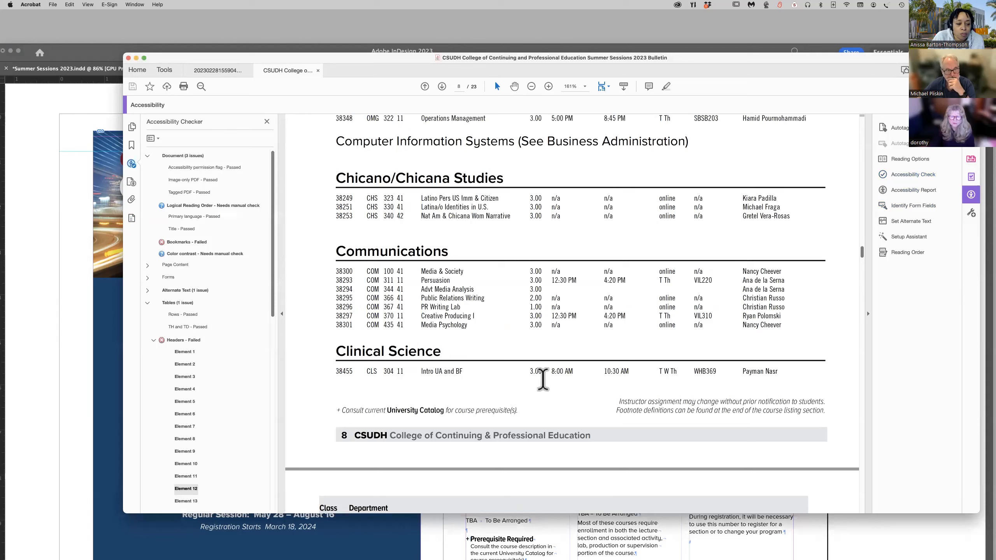
Examine the tables flagged as Elements 13 to 15, 42 and 43 in the failed table Headers check.
scroll(200, 448, "down", 5)
left_click(189, 438)
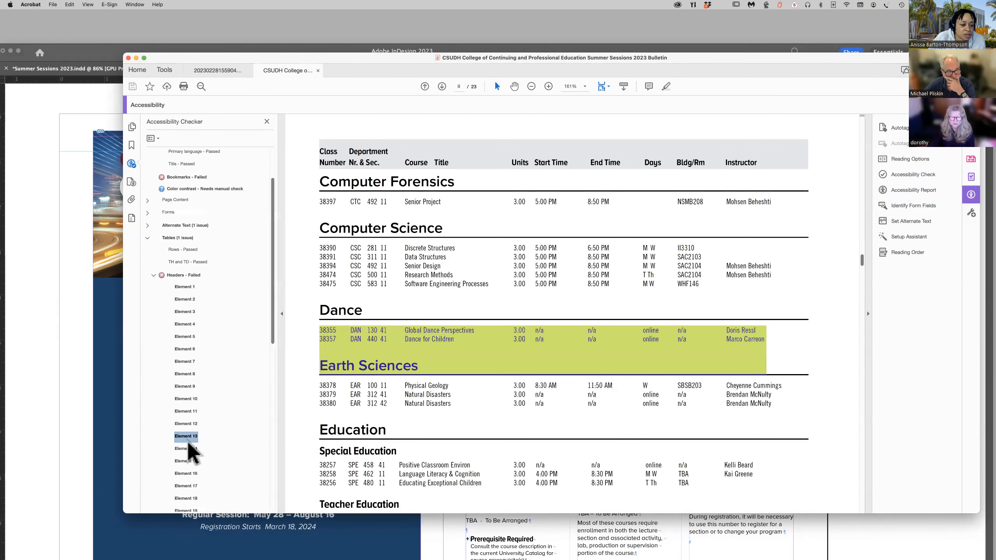
left_click(187, 450)
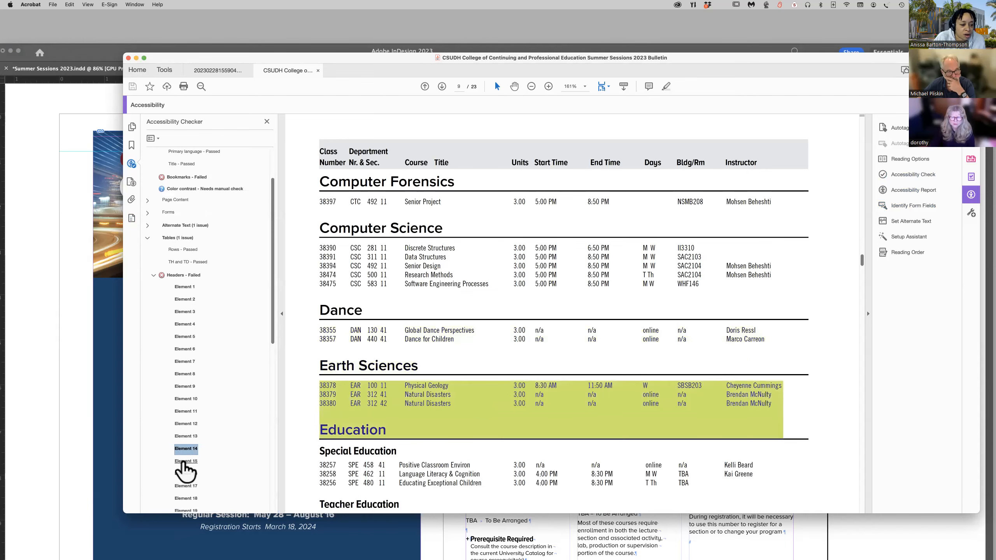
left_click(184, 462)
scroll(186, 463, "down", 10)
scroll(187, 463, "down", 8)
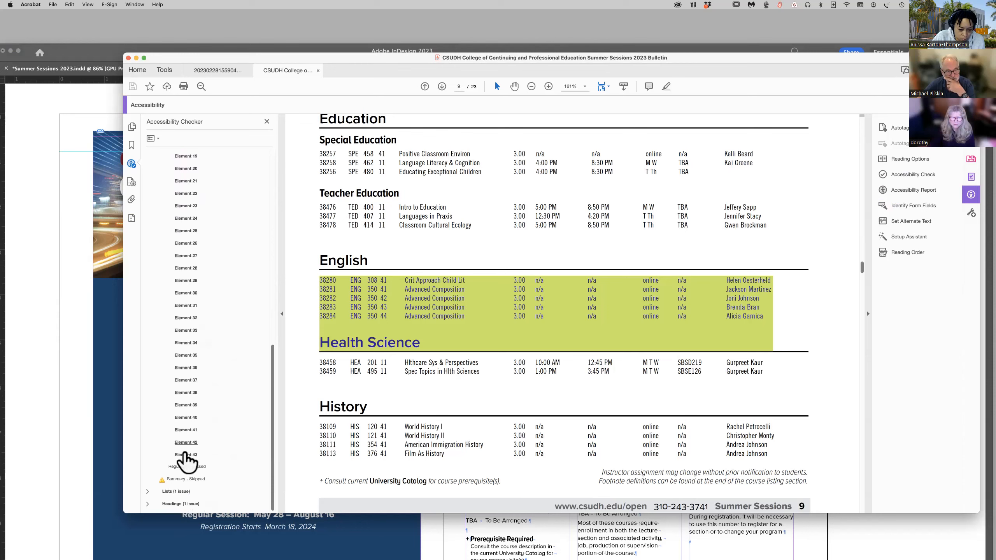
left_click(189, 456)
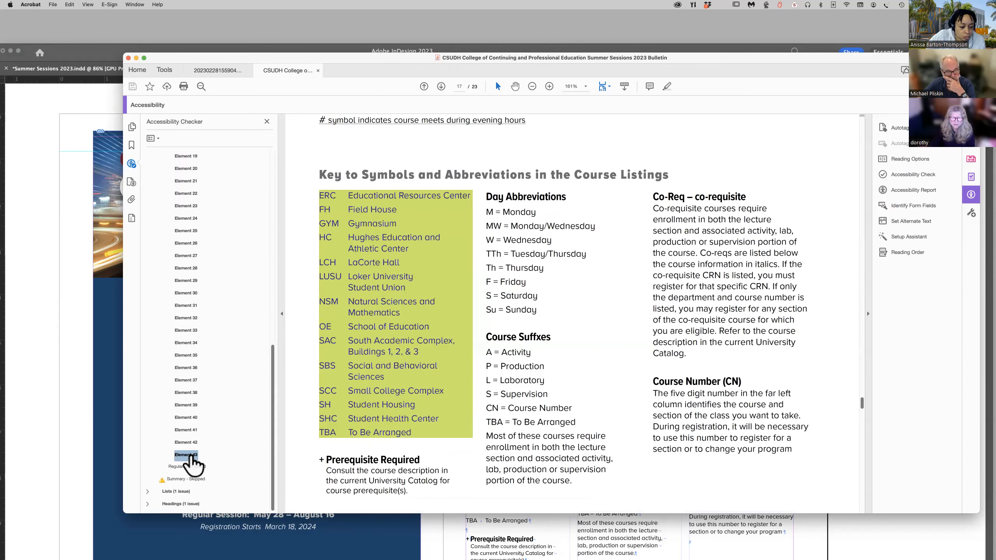
scroll(189, 448, "up", 1)
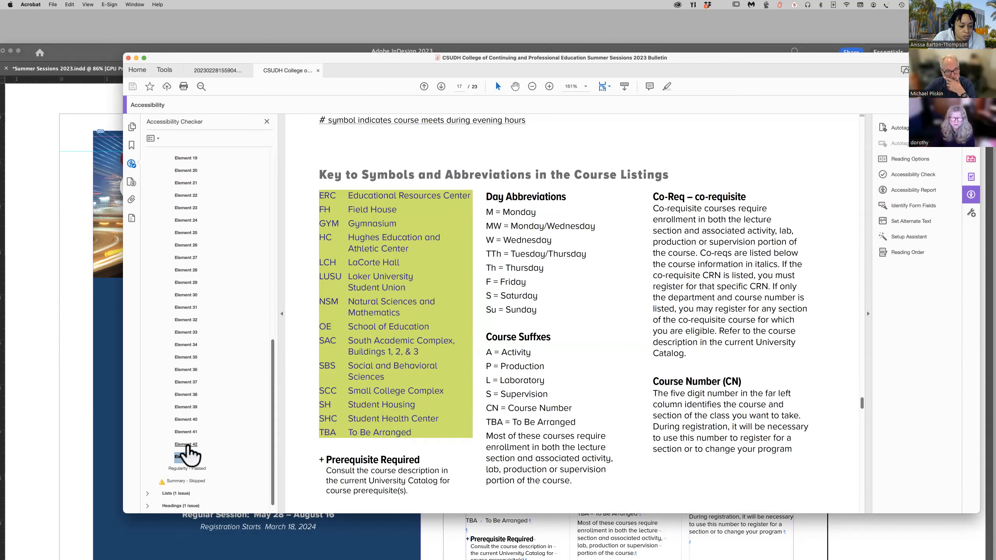
left_click(187, 445)
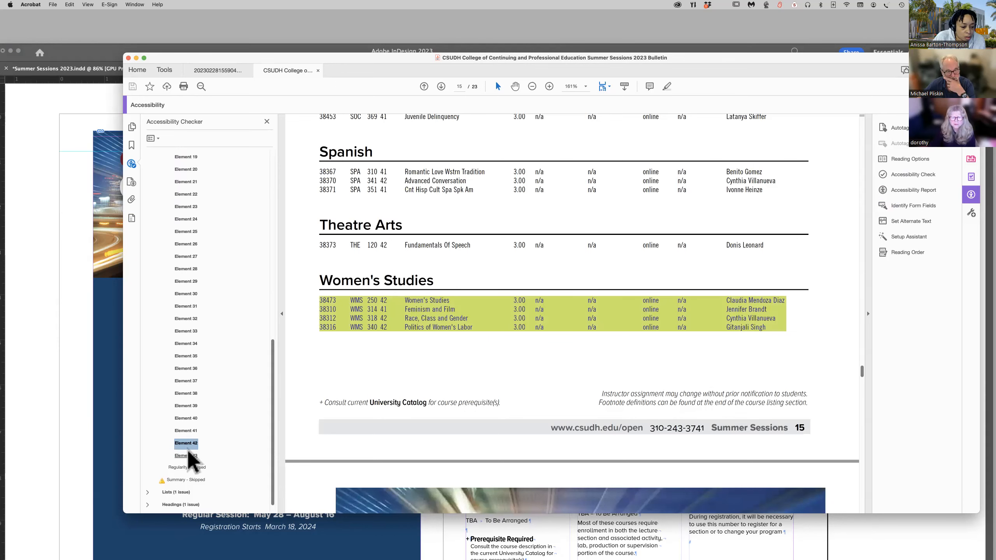
left_click(189, 455)
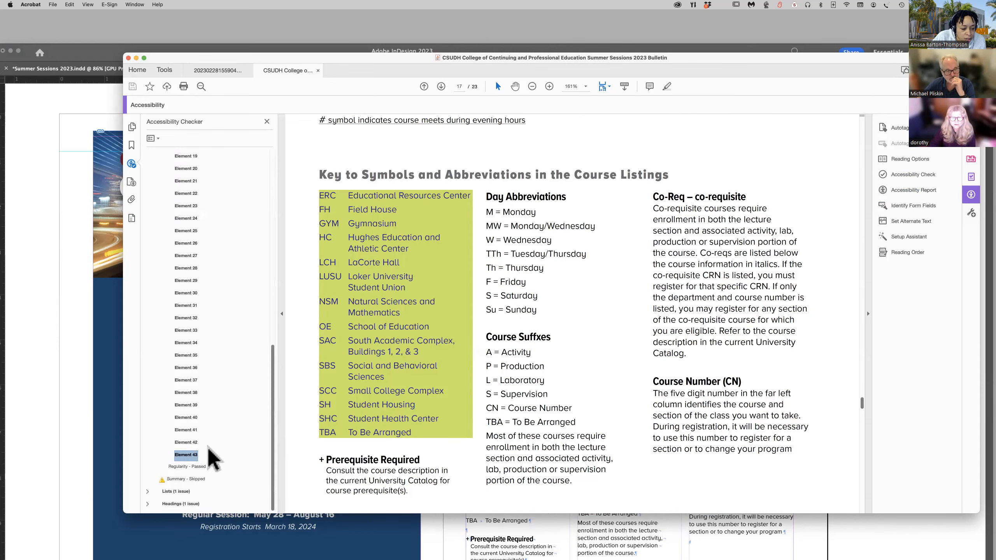
Show Element 43 in the content structure and examine the building abbreviations table in the Key to Symbols section.
right_click(192, 456)
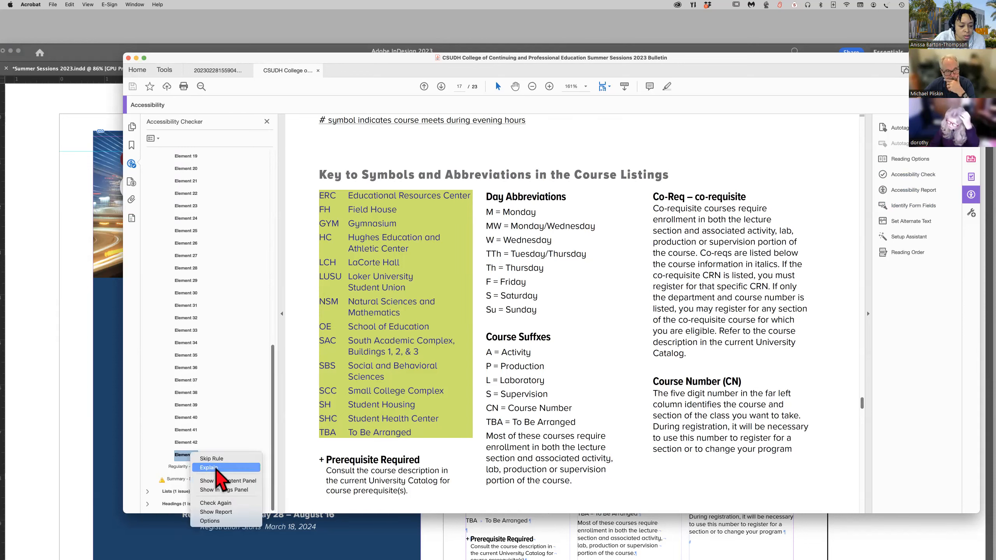
left_click(219, 481)
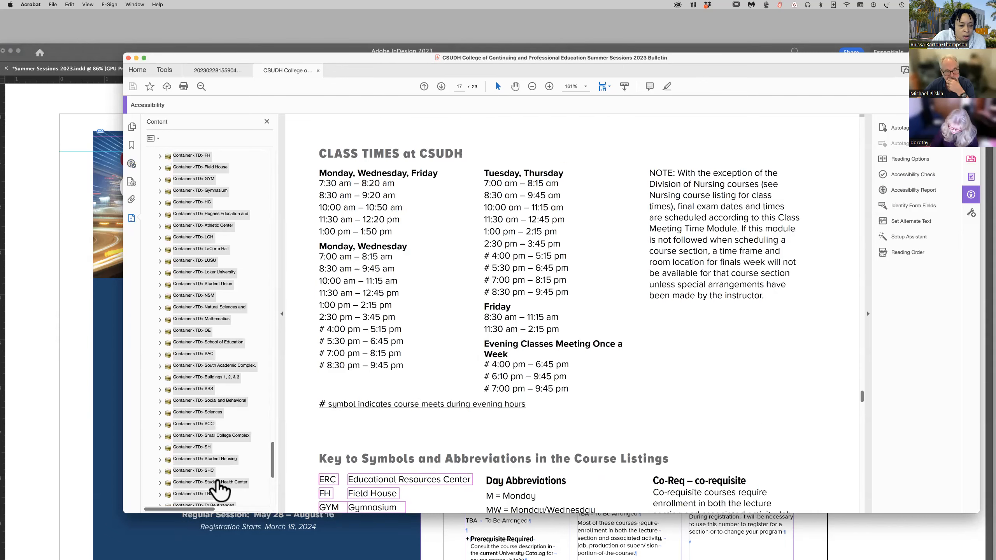
scroll(412, 468, "down", 5)
scroll(414, 465, "down", 2)
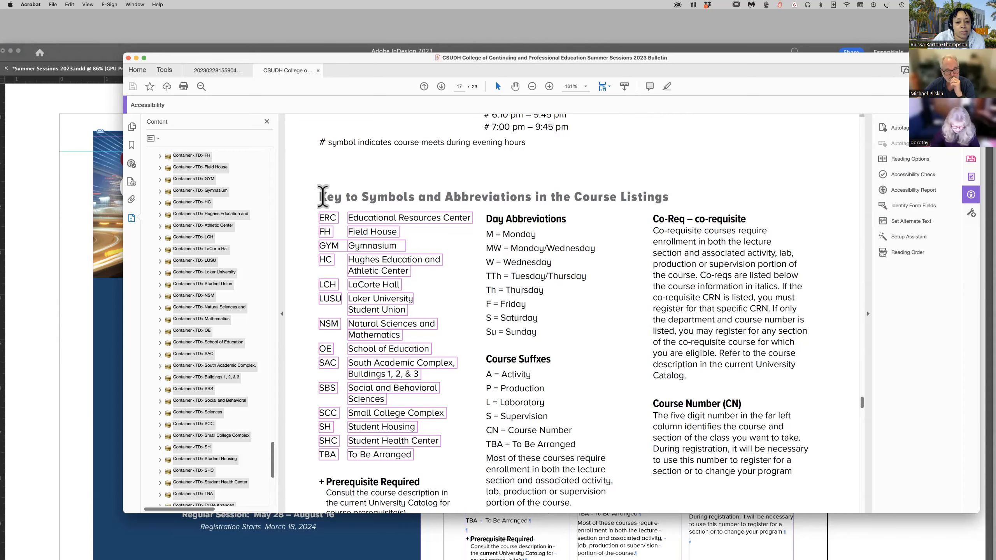
Switch to InDesign, select the Key to Symbols and Abbreviations heading on page 17, and set its Page Section Header style's PDF export tag to H2.
left_click_drag(771, 60, 0, 37)
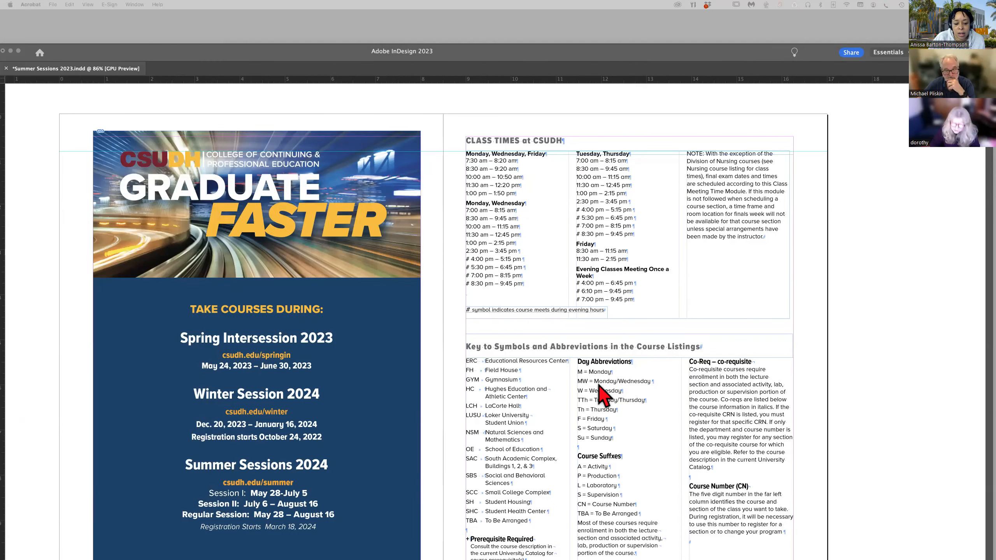
scroll(599, 386, "down", 3)
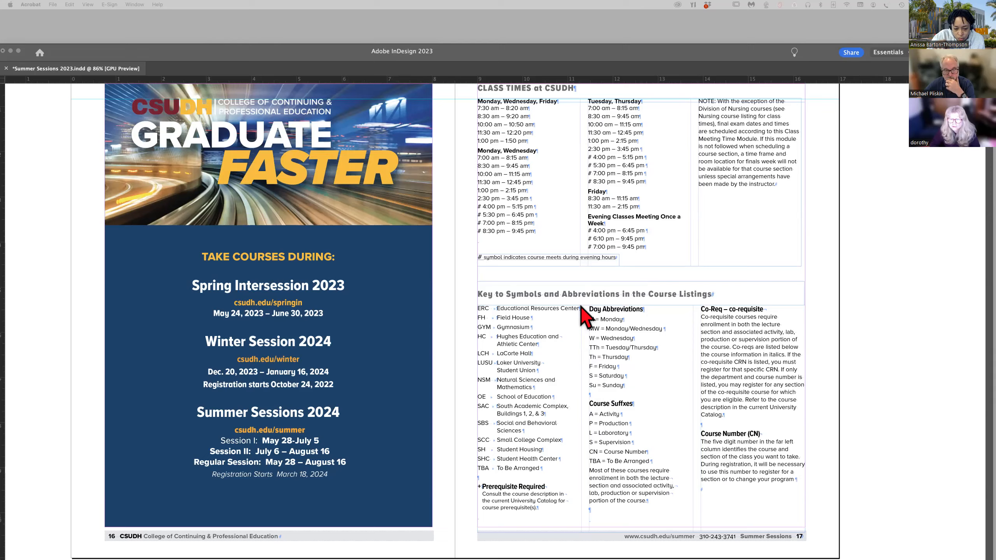
scroll(581, 307, "left", 2)
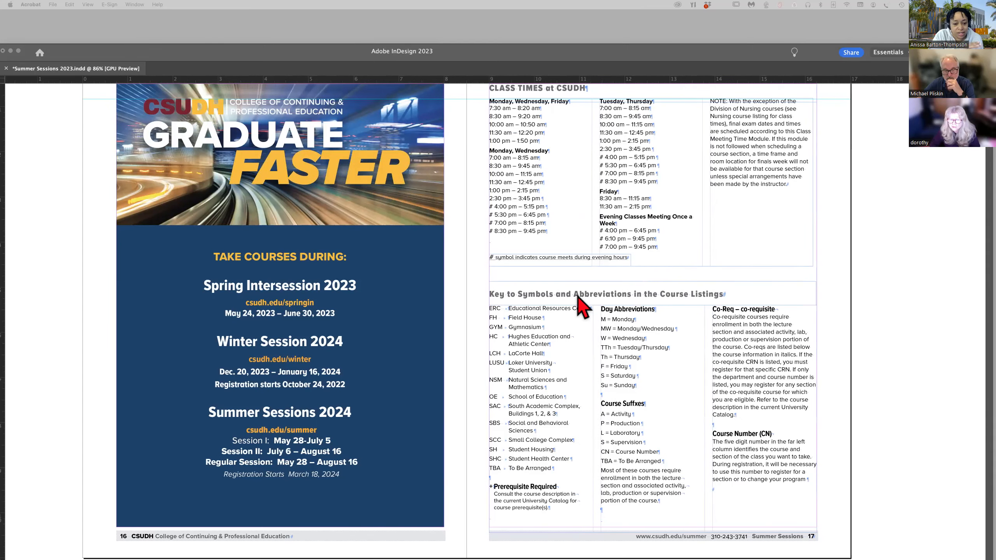
left_click(579, 302)
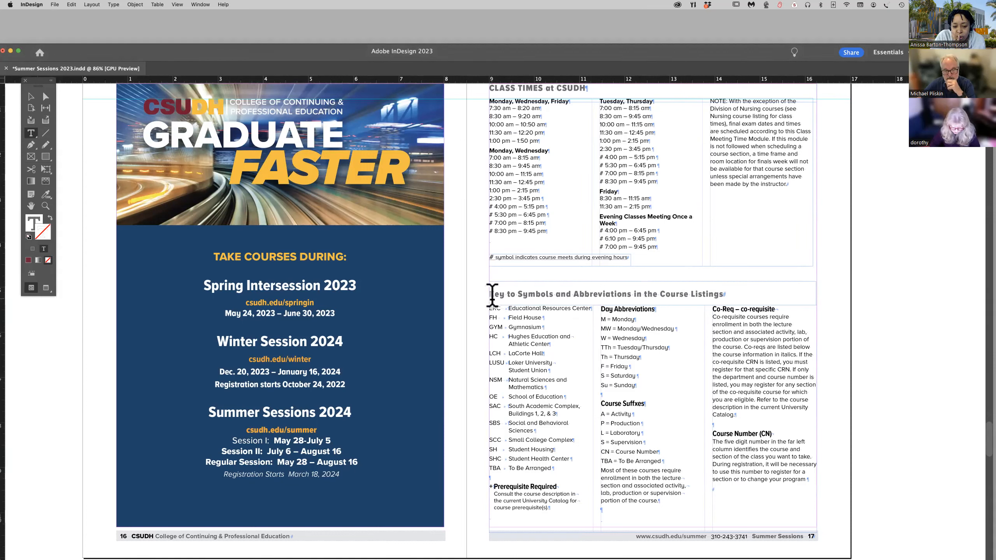
left_click_drag(492, 295, 707, 298)
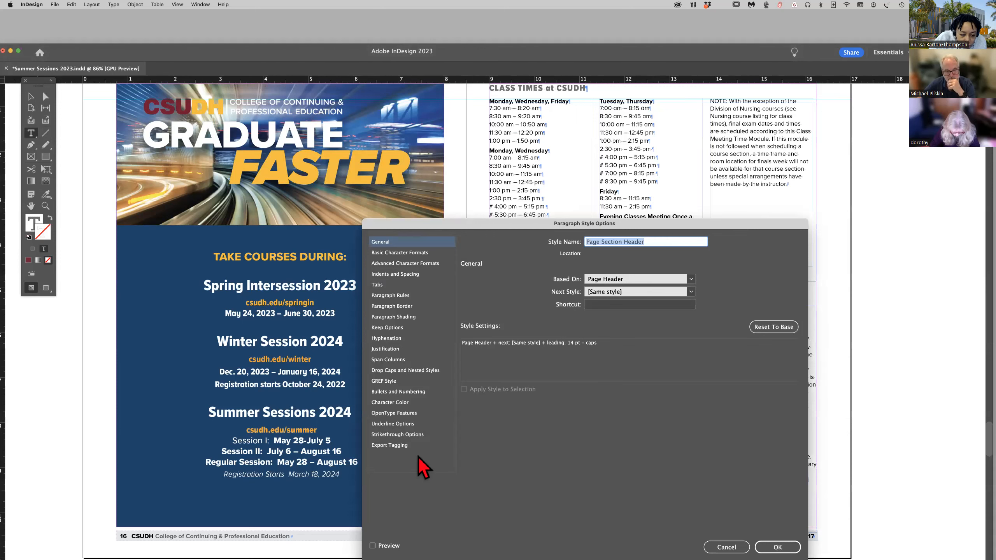
left_click(402, 448)
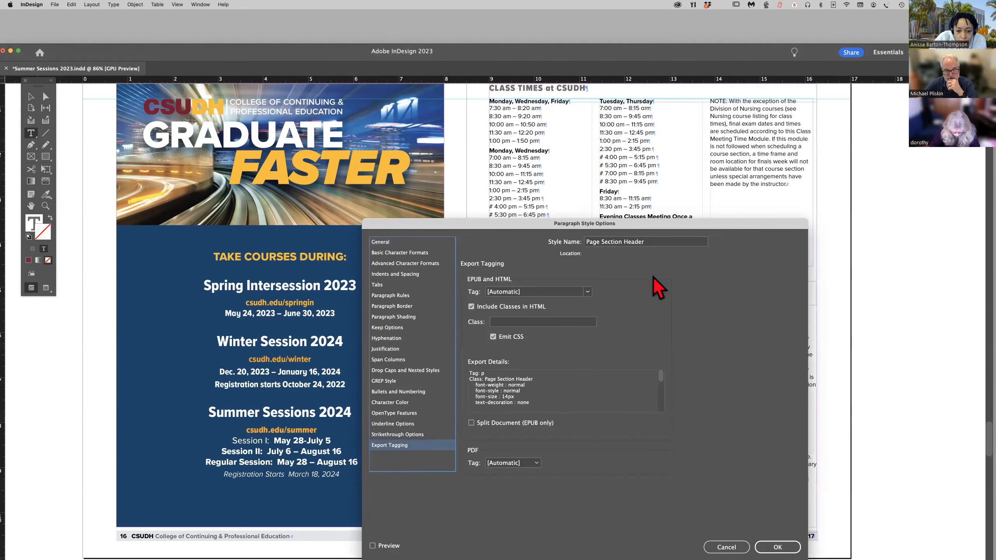
left_click_drag(726, 226, 271, 194)
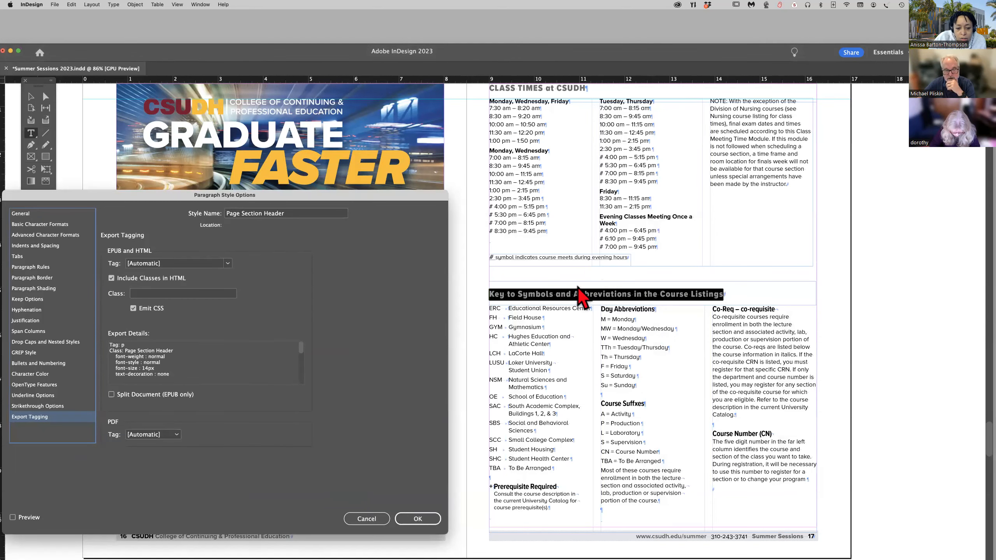
left_click(177, 435)
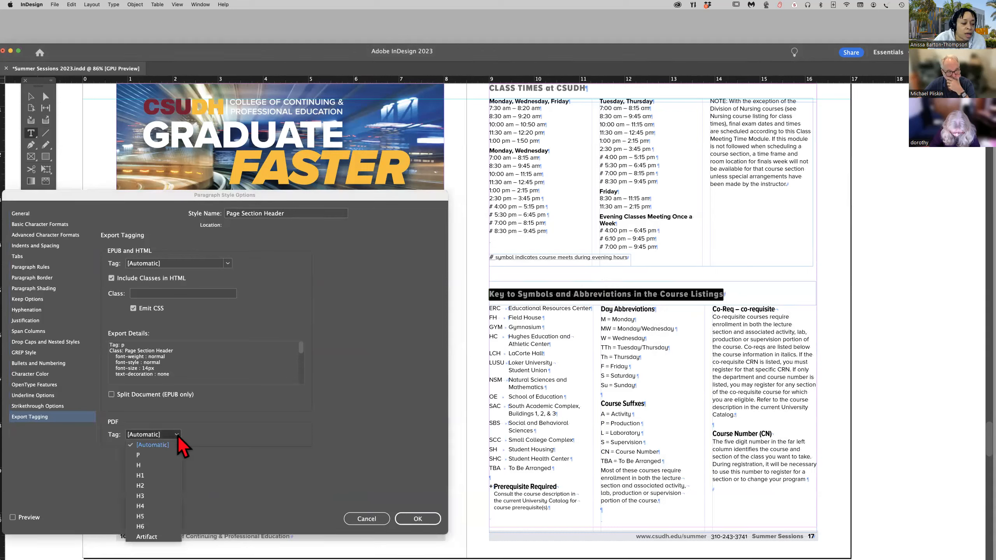
left_click(153, 486)
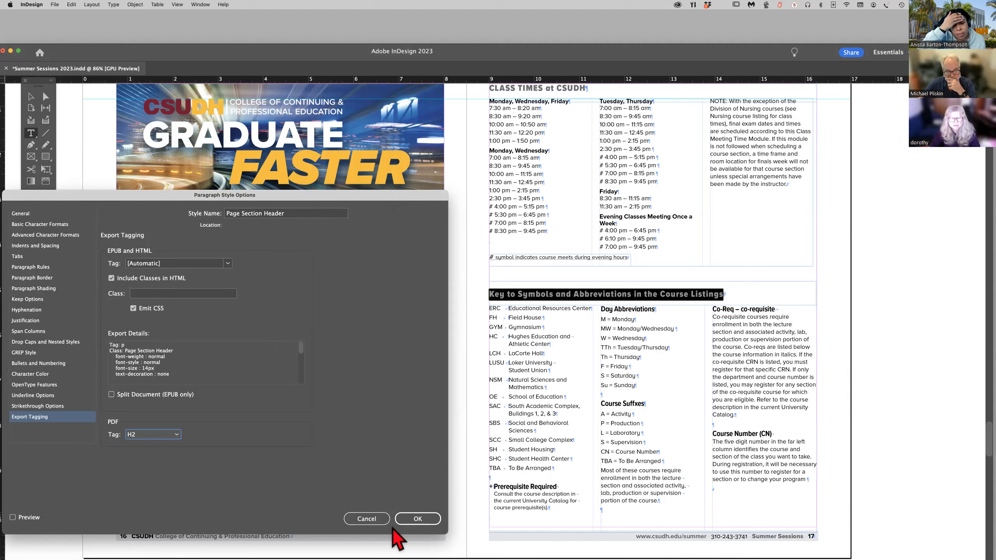
left_click(416, 519)
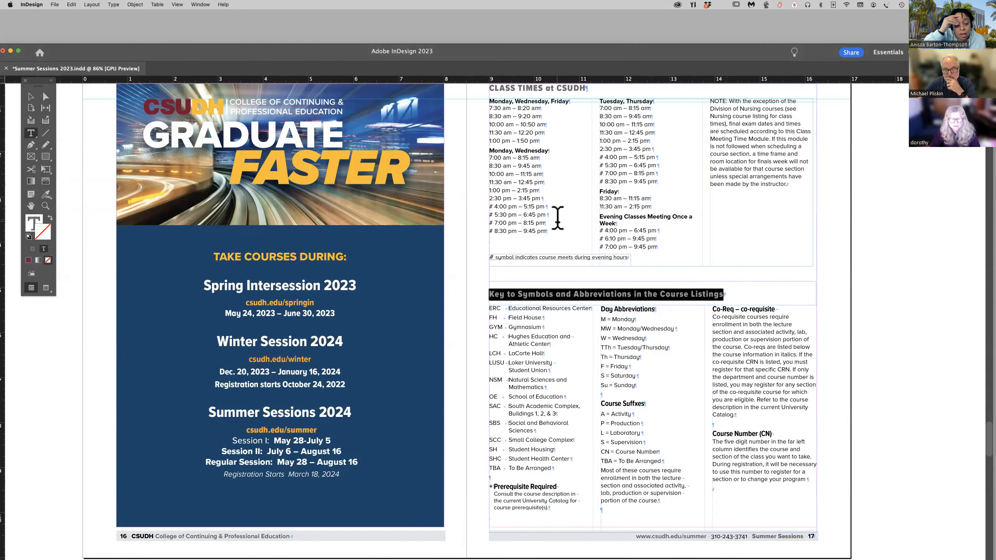
Select the Monday, Wednesday, Friday subheading under Class Times and the Course Number (CN) subheading on page 17 to check their styles.
left_click_drag(491, 101, 568, 103)
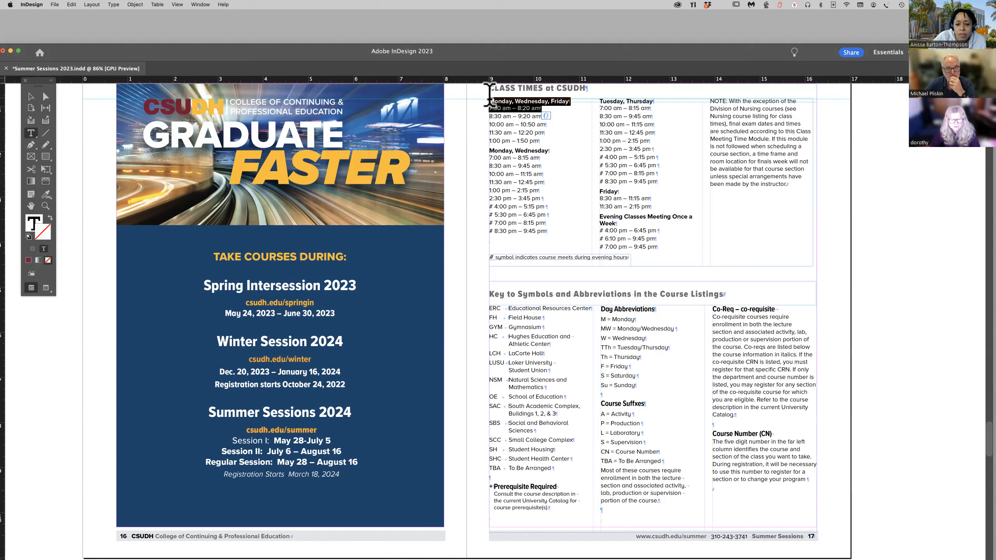
left_click_drag(490, 101, 570, 101)
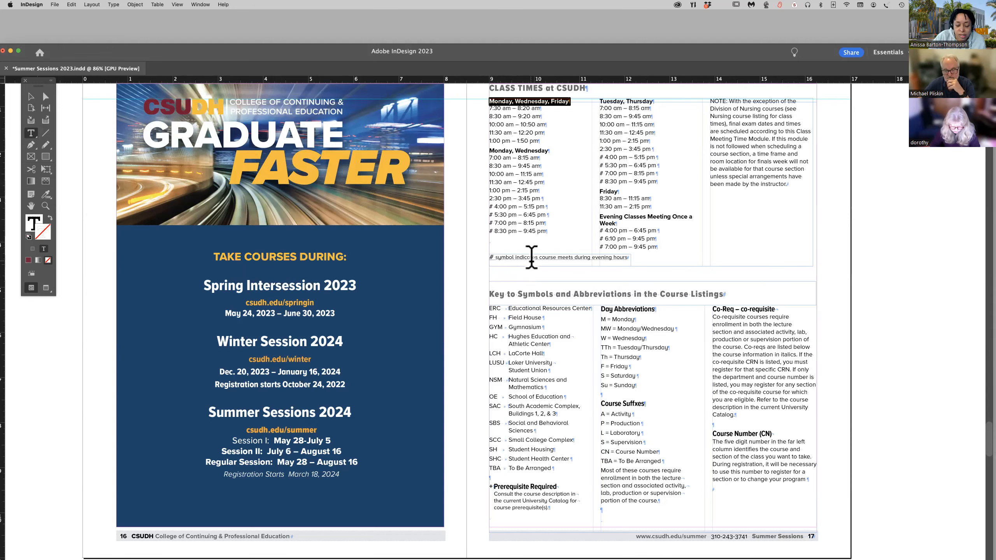
scroll(531, 257, "up", 5)
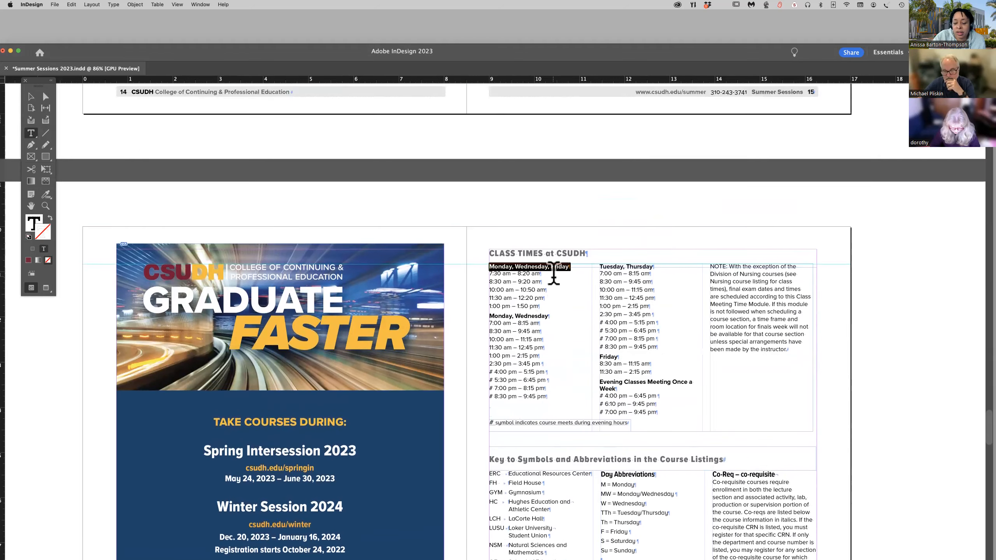
scroll(554, 273, "down", 10)
left_click_drag(713, 276, 794, 279)
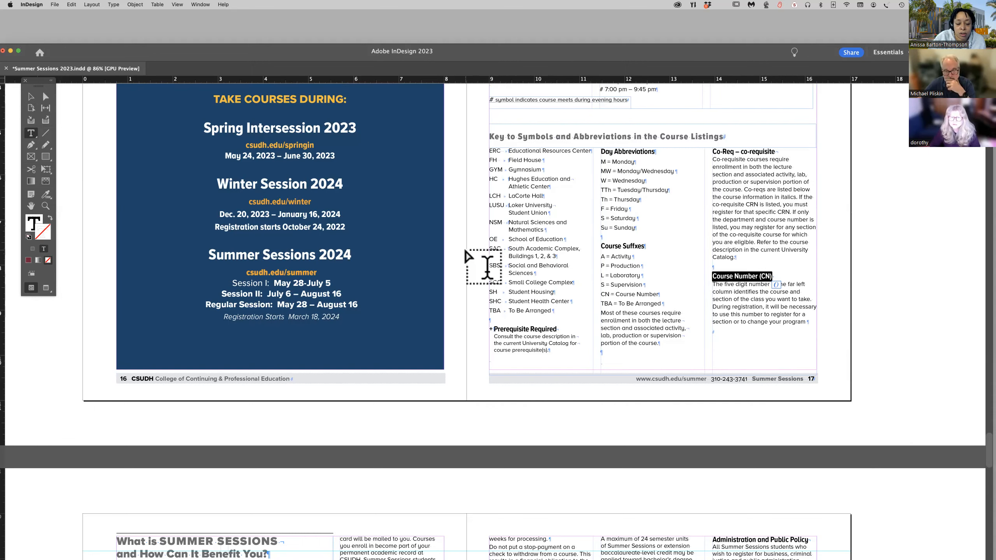
Inspect the Academic Eligibility and Credit Information heading and the Matriculated Students subheading on the spread following page 17.
scroll(485, 263, "up", 3)
scroll(465, 253, "up", 3)
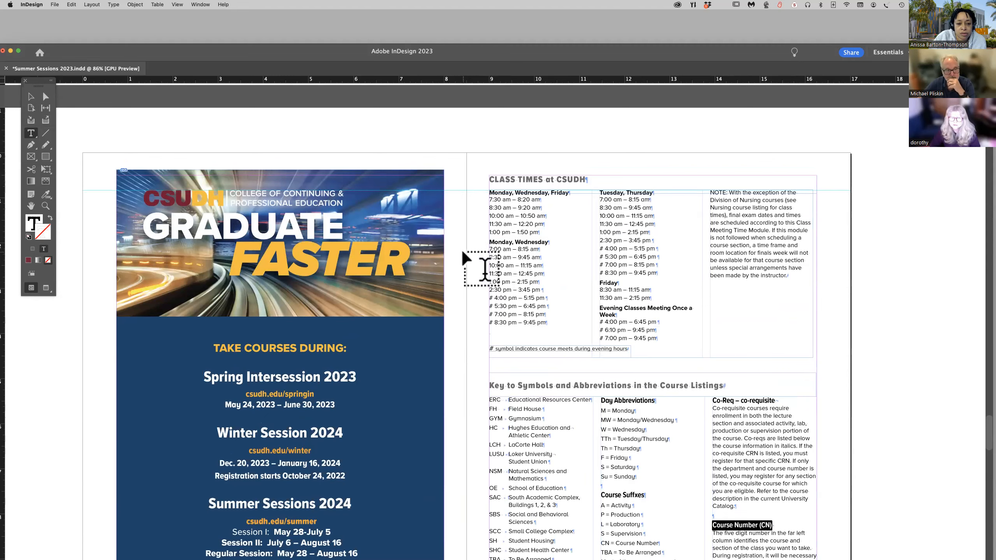
scroll(485, 270, "down", 1)
scroll(484, 269, "down", 1)
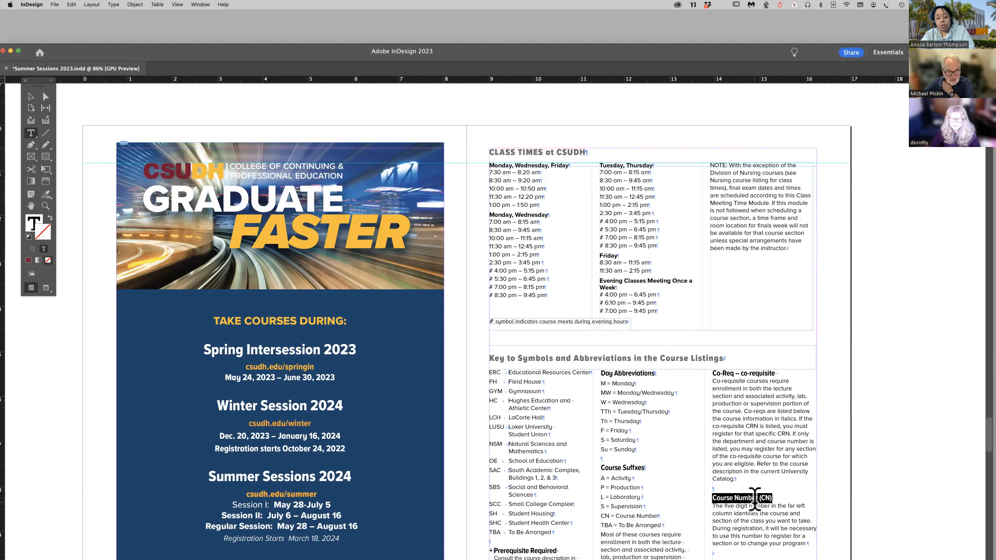
scroll(755, 499, "down", 5)
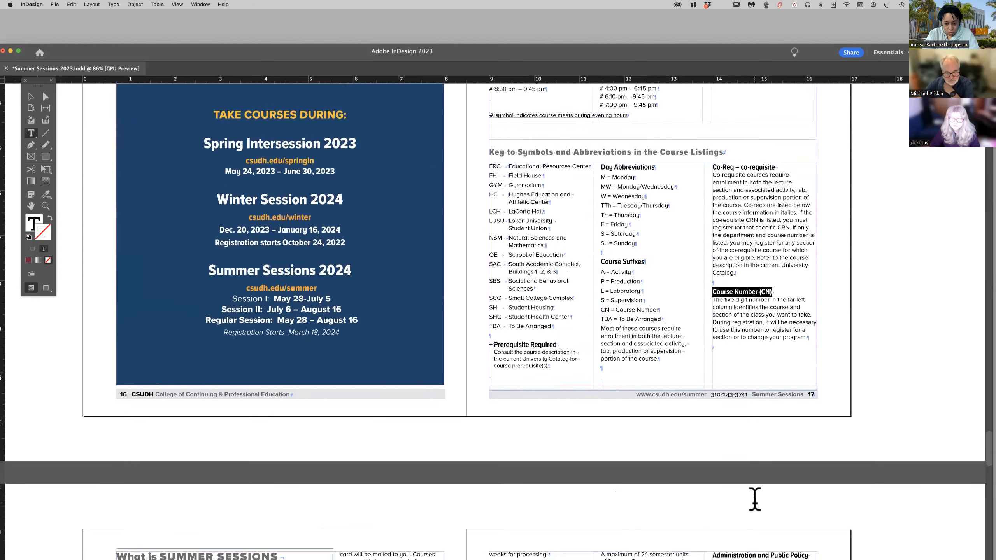
scroll(755, 499, "down", 10)
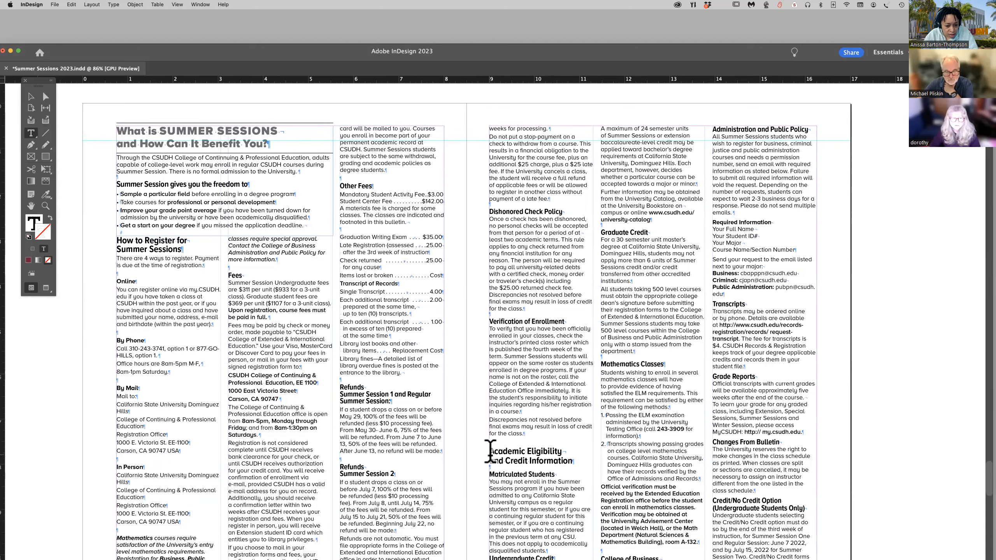
left_click_drag(491, 452, 569, 457)
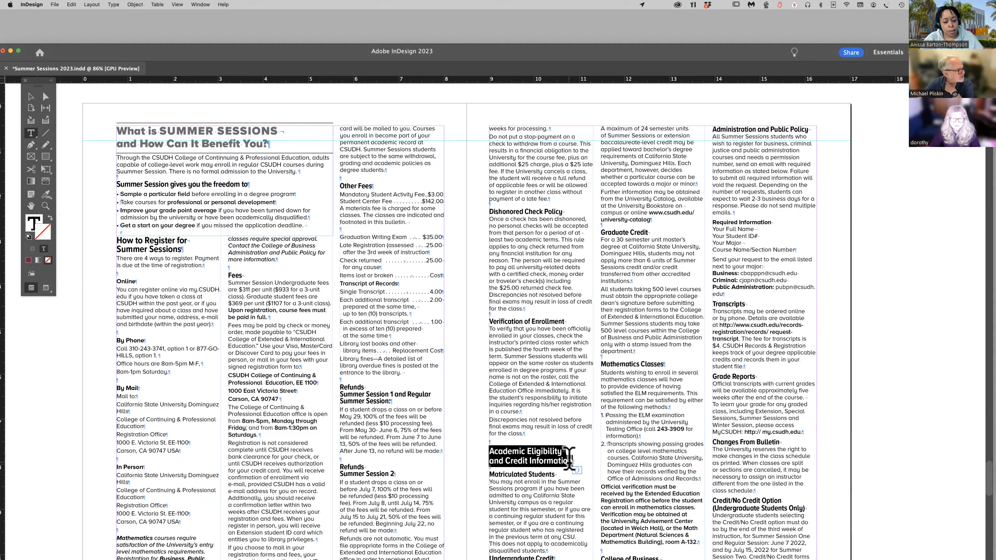
left_click_drag(487, 474, 556, 474)
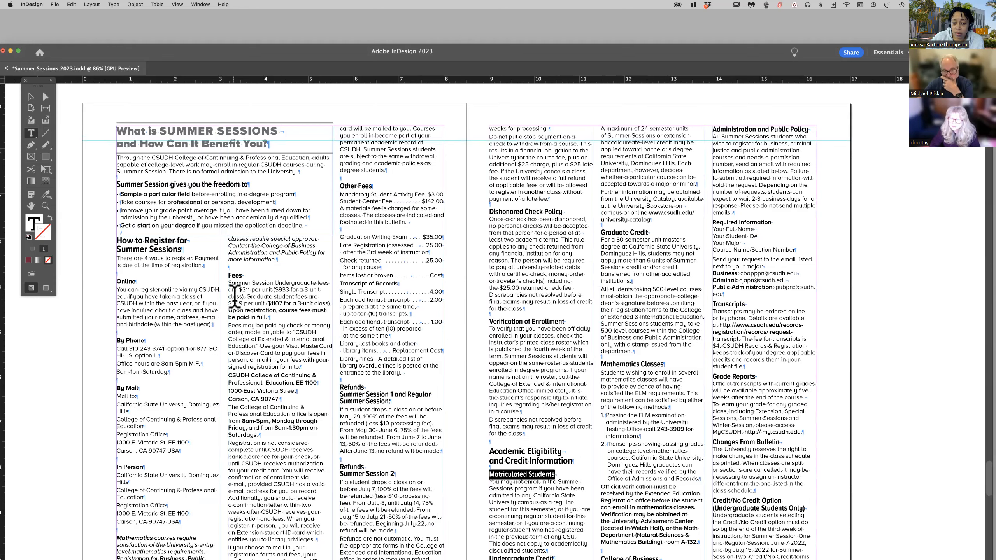
Select the Mathematics Classes subheading and check the PDF export tag in its Course Title paragraph style.
scroll(527, 357, "up", 2)
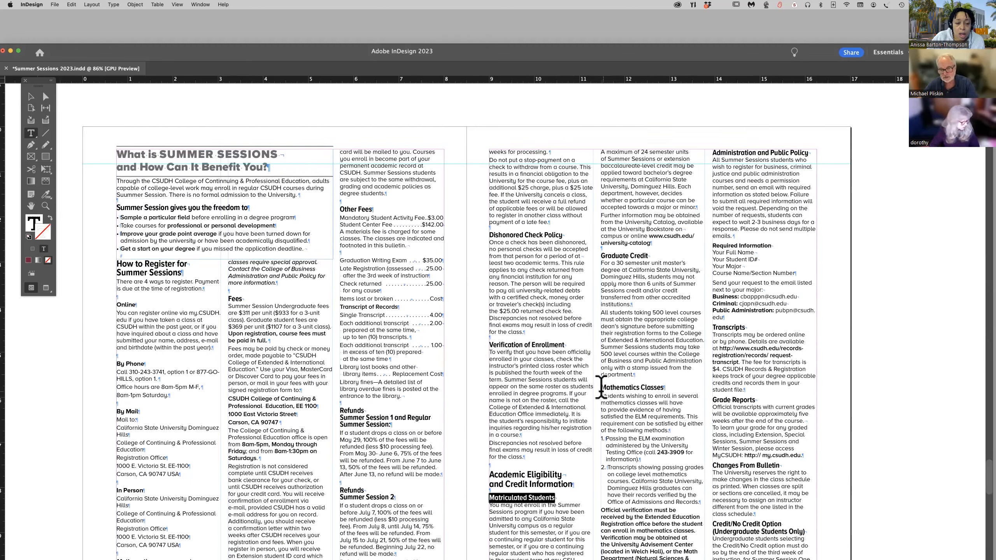
left_click_drag(601, 387, 664, 387)
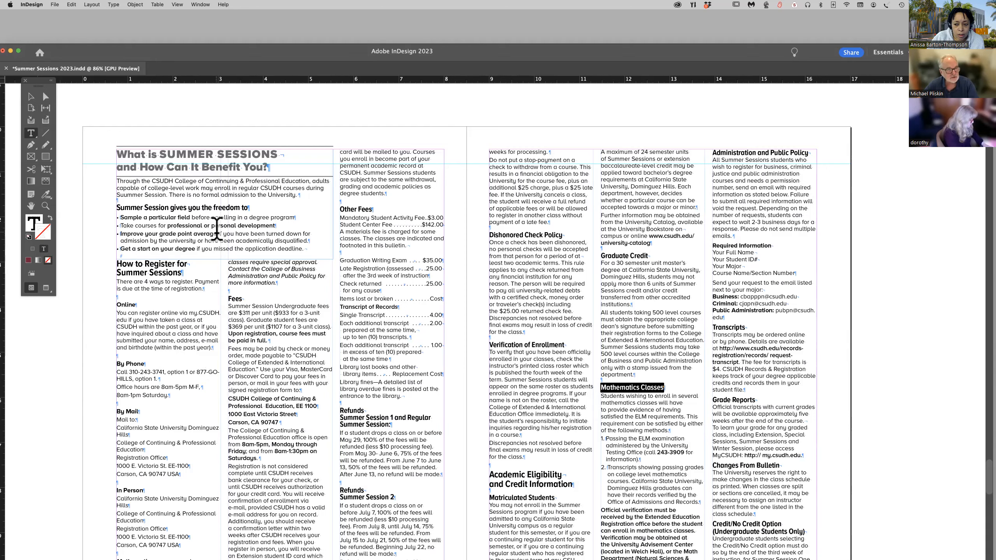
scroll(217, 227, "up", 2)
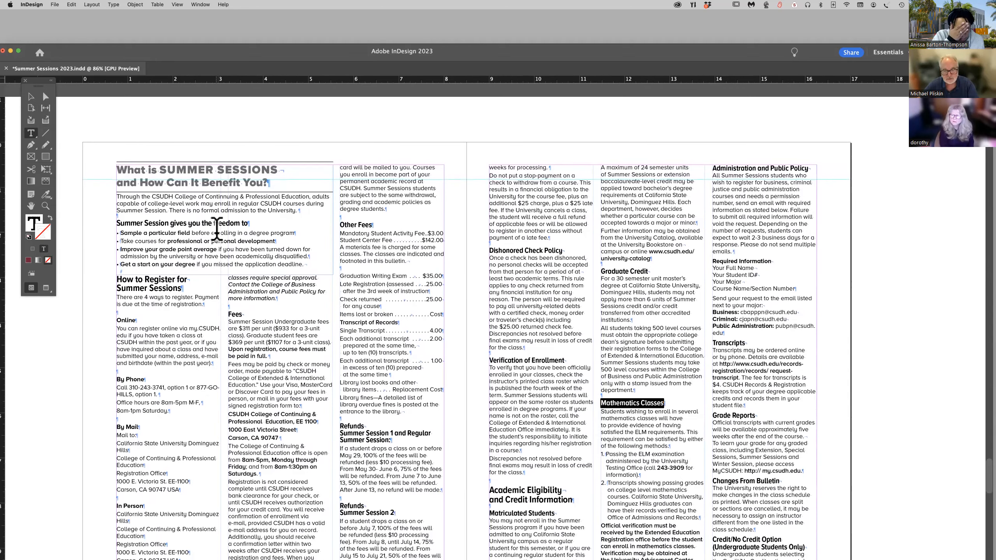
scroll(125, 268, "down", 2)
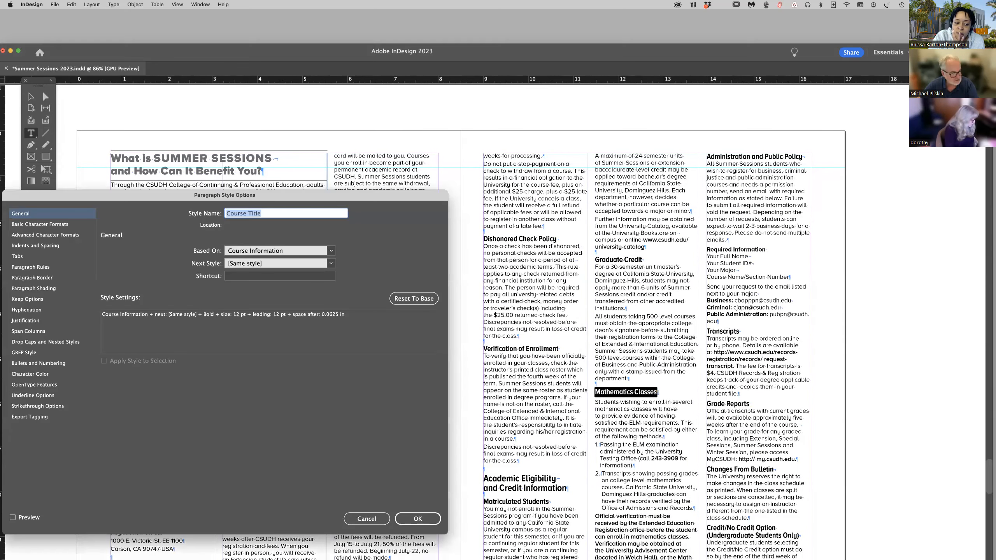
left_click(40, 417)
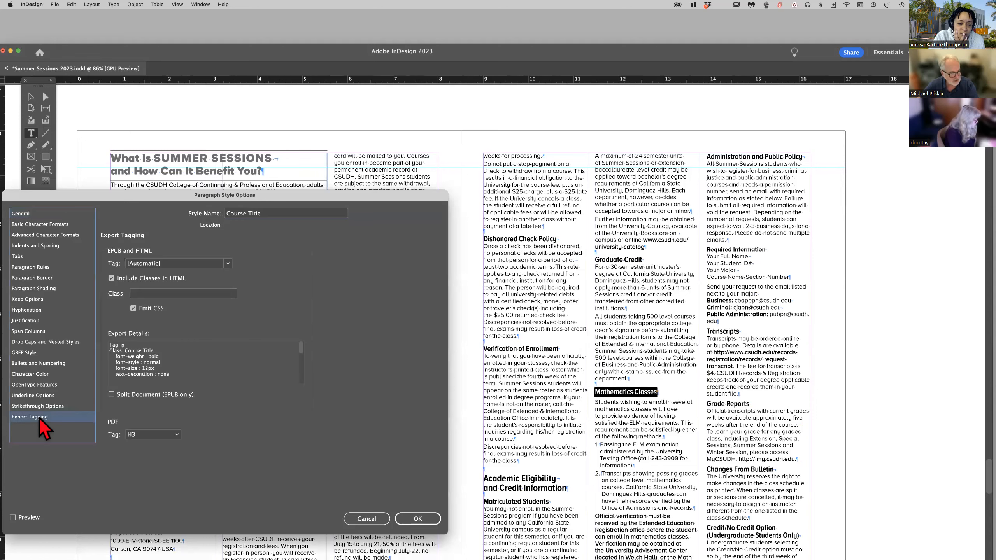
left_click(418, 526)
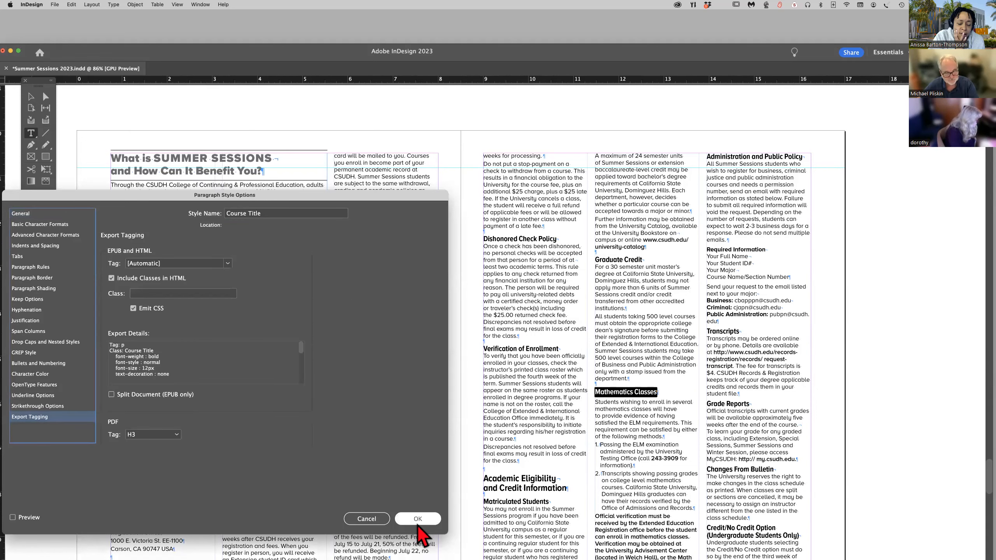
left_click(433, 522)
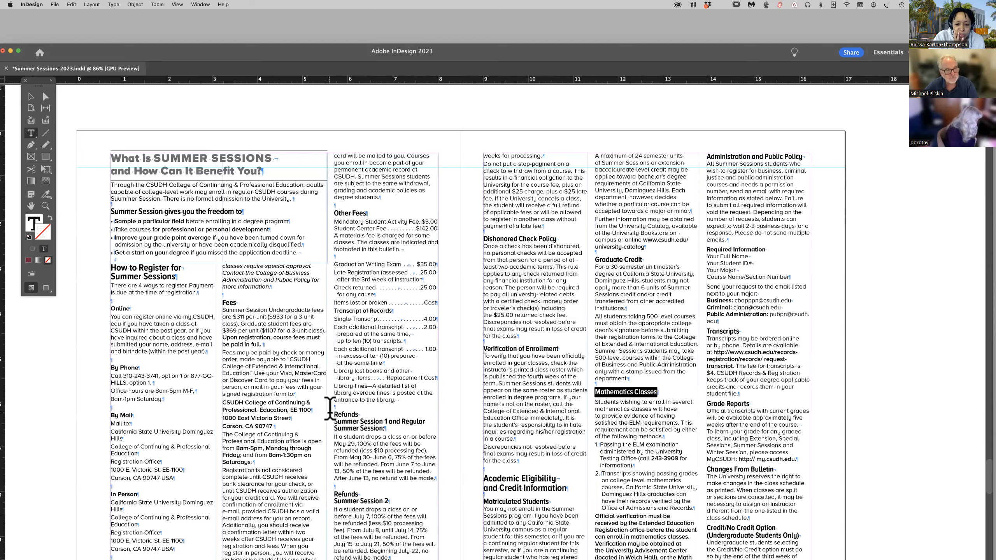
Select the co-requisite description paragraph on page 17, set its Body Copy style's PDF export tag to P, and leave text editing.
scroll(329, 412, "up", 15)
scroll(329, 412, "down", 3)
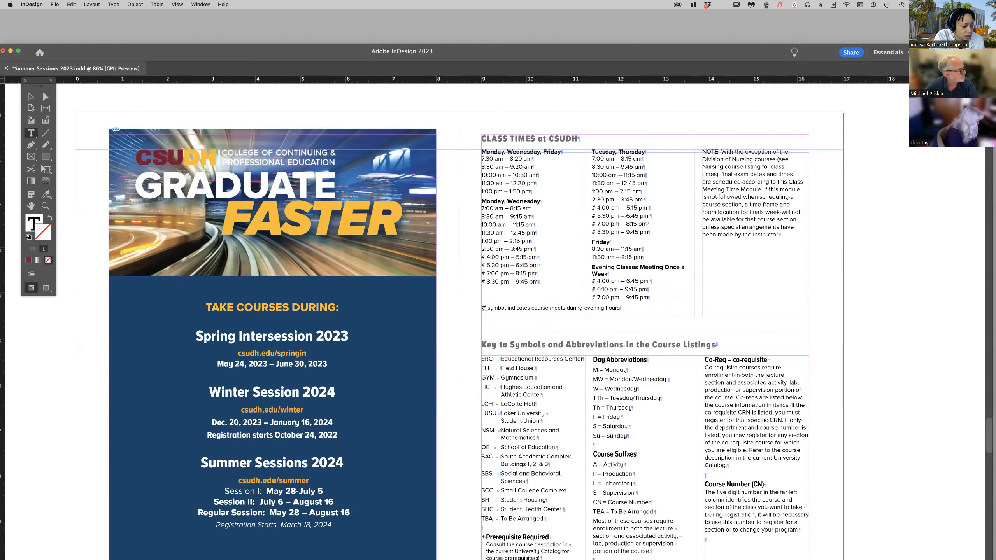
key("super+Tab")
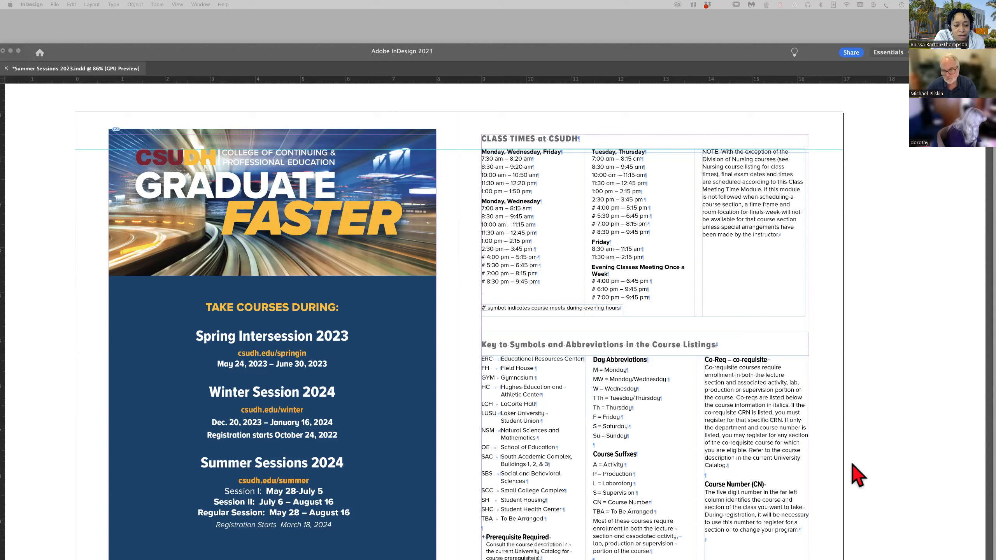
left_click(752, 410)
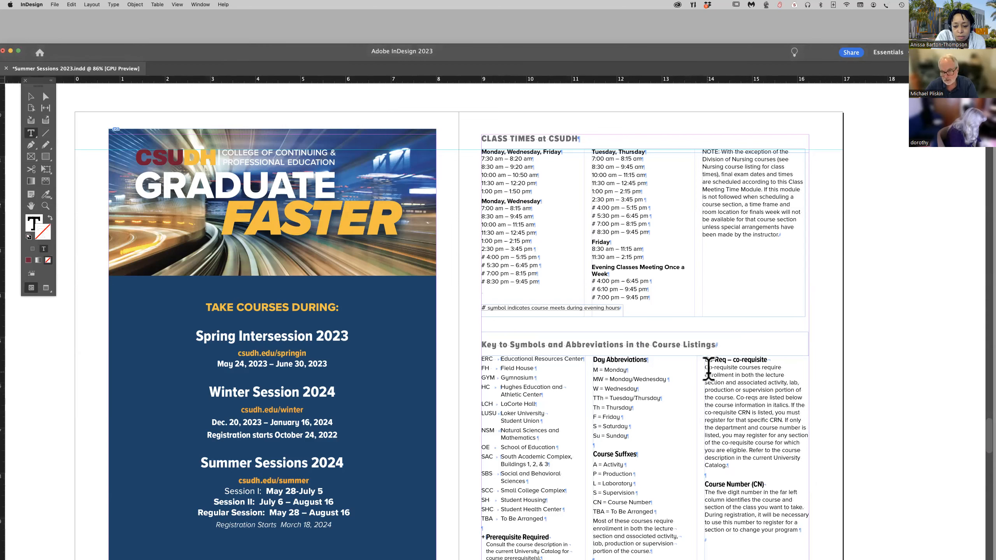
left_click_drag(705, 368, 768, 467)
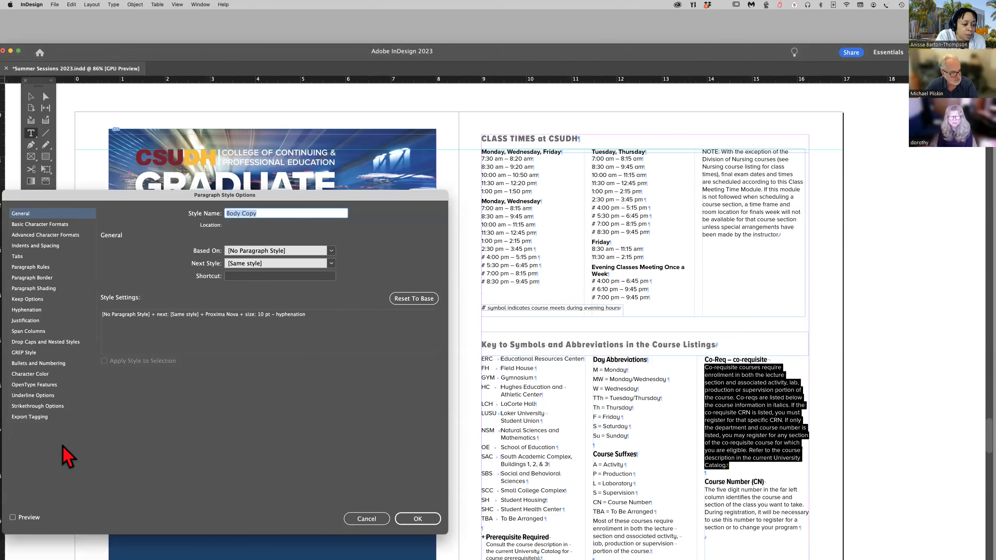
left_click(41, 417)
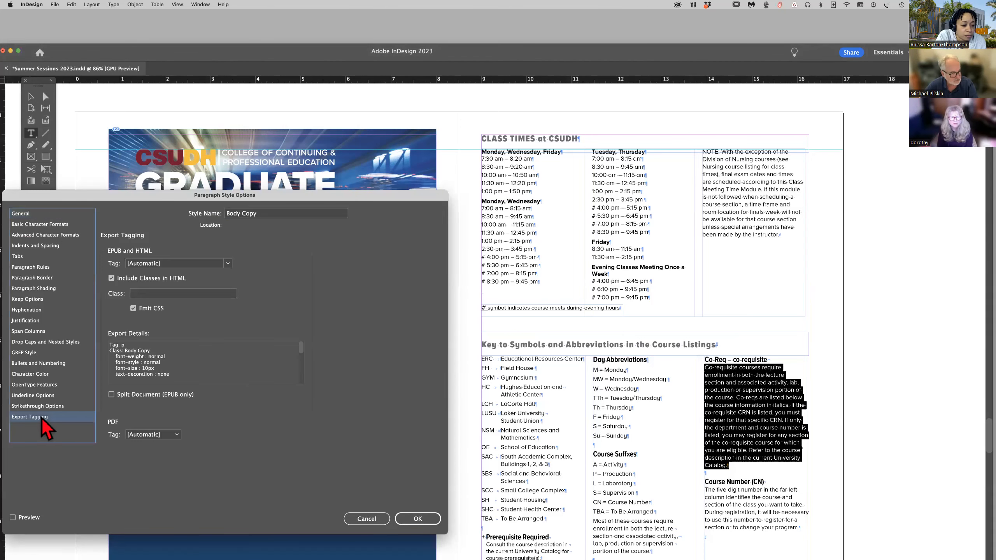
left_click(177, 435)
left_click(155, 464)
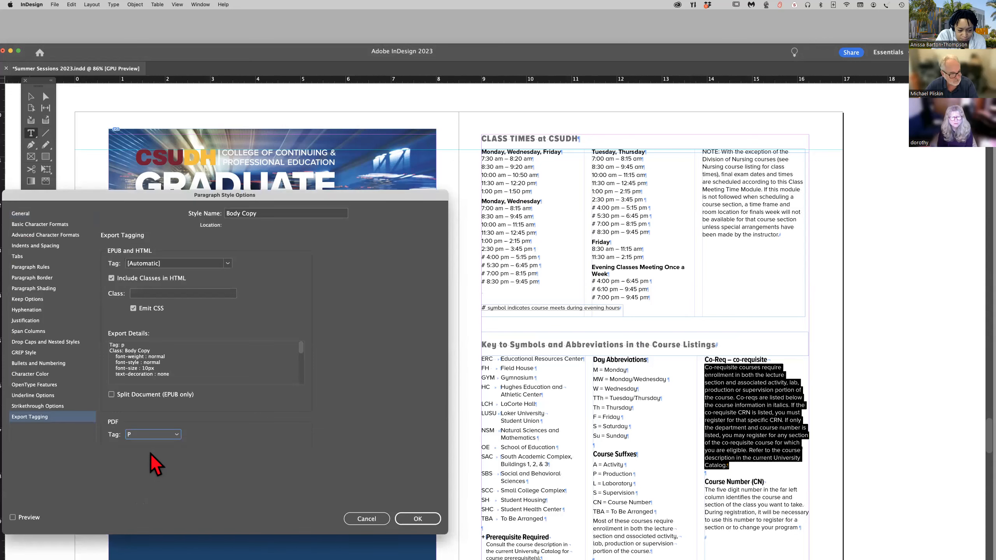
left_click(417, 520)
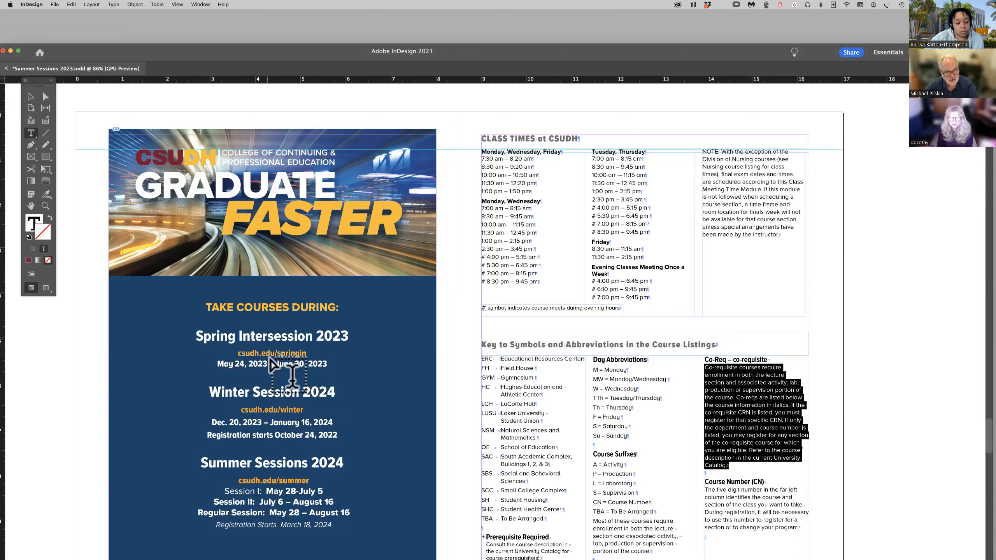
left_click(31, 96)
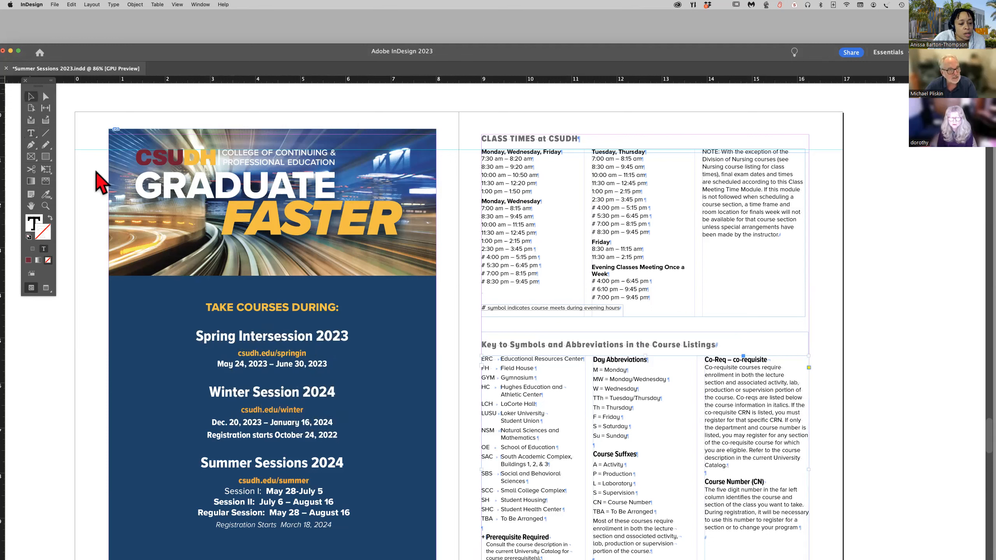
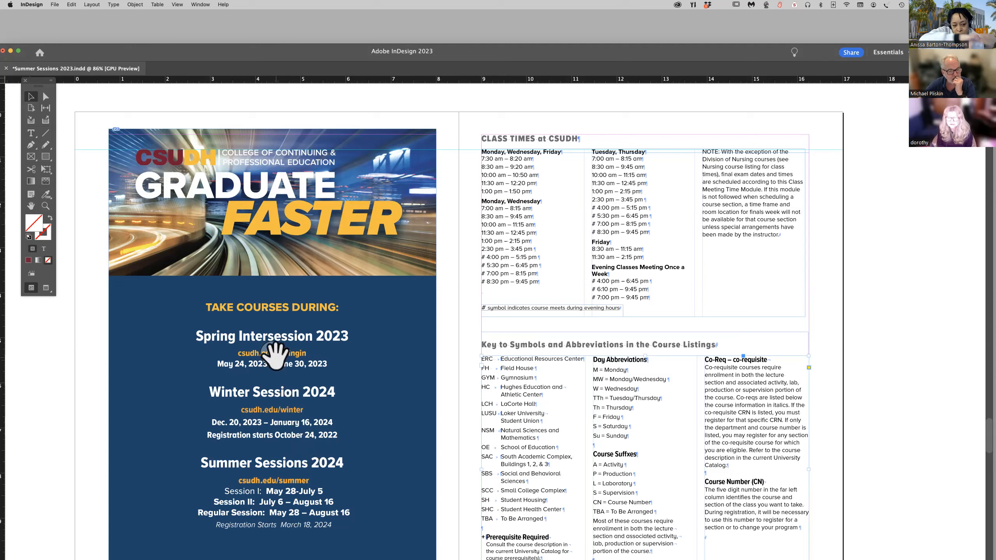
right_click(277, 360)
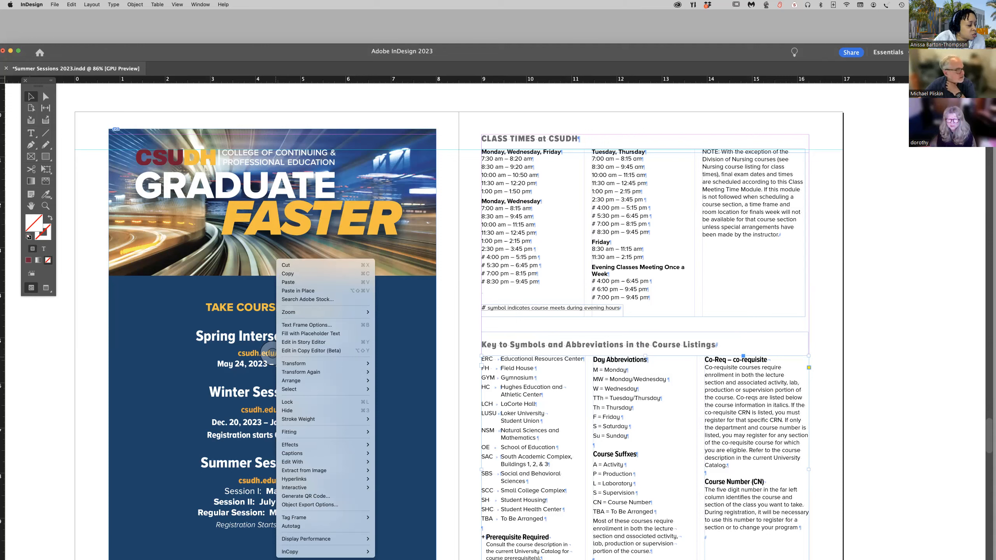
left_click(251, 49)
left_click_drag(305, 49, 339, 37)
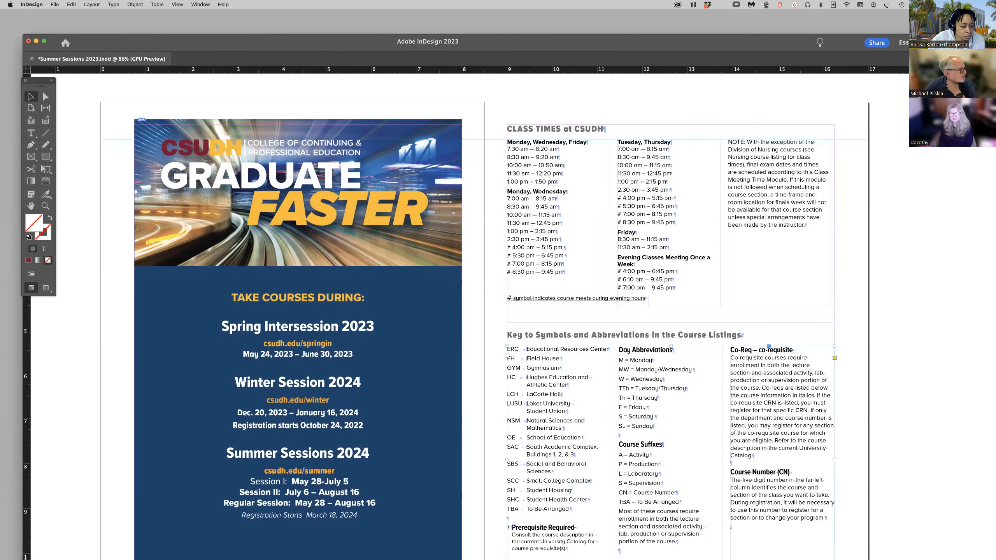
Switch to the bulletin PDF in Acrobat and bring up its Accessibility Checker results.
key("super+Tab")
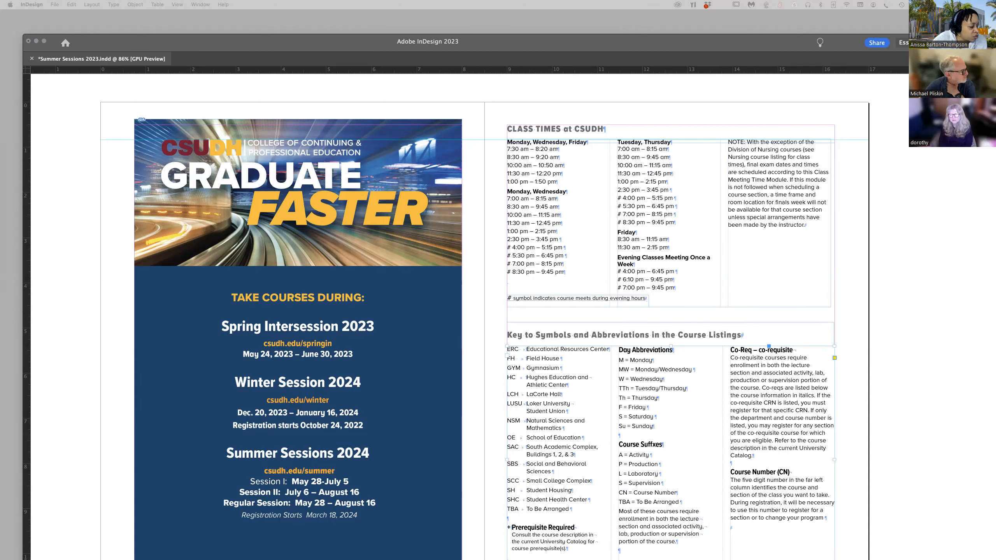
left_click_drag(0, 51, 216, 67)
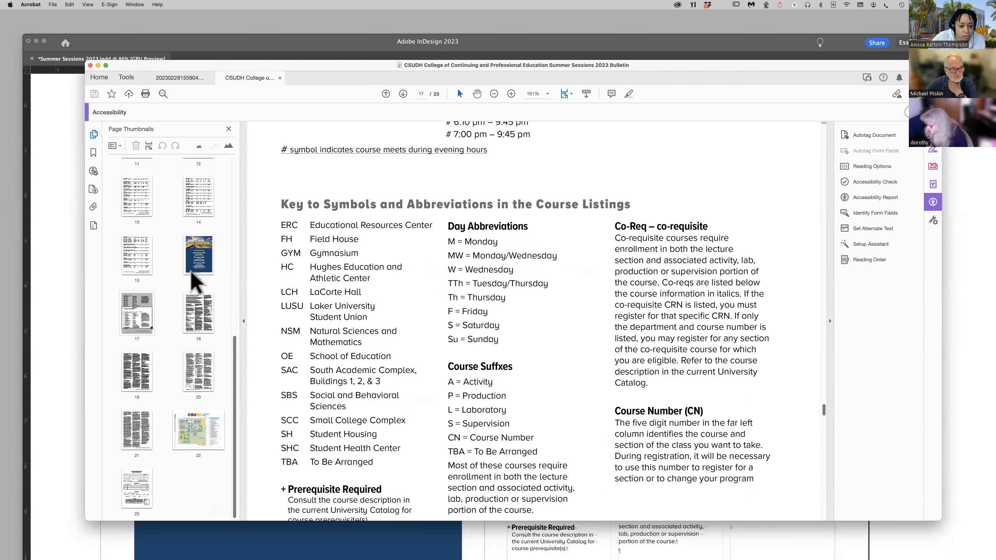
left_click(93, 226)
left_click(109, 163)
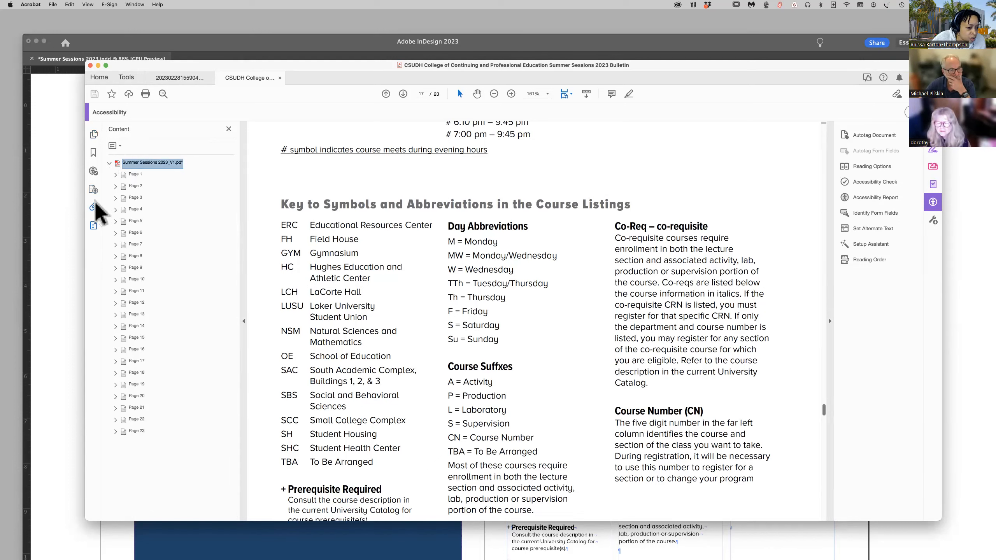
left_click(93, 172)
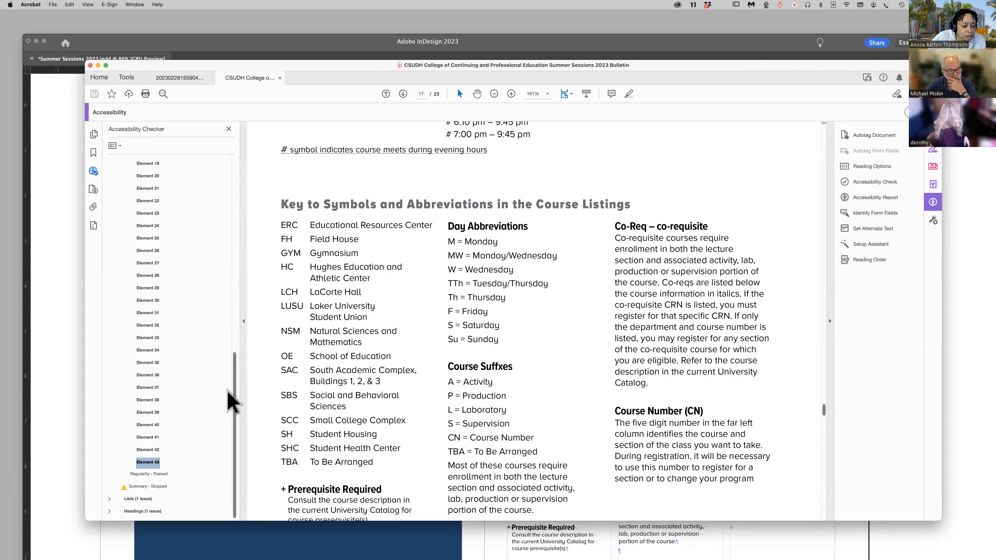
Collapse the failed table headers in the checker results, expand the failed list items, and locate Element 1 in the PDF.
left_click_drag(234, 400, 249, 196)
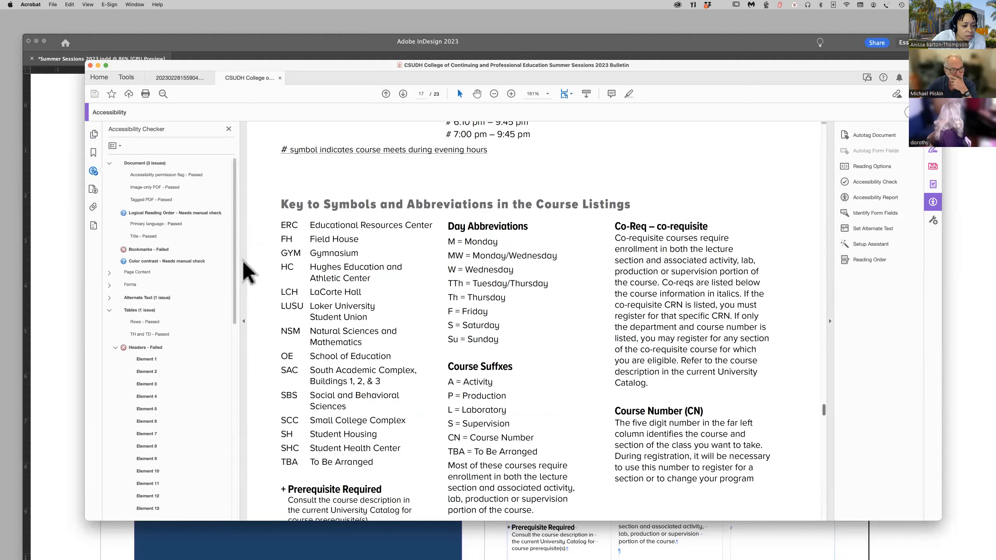
left_click(115, 347)
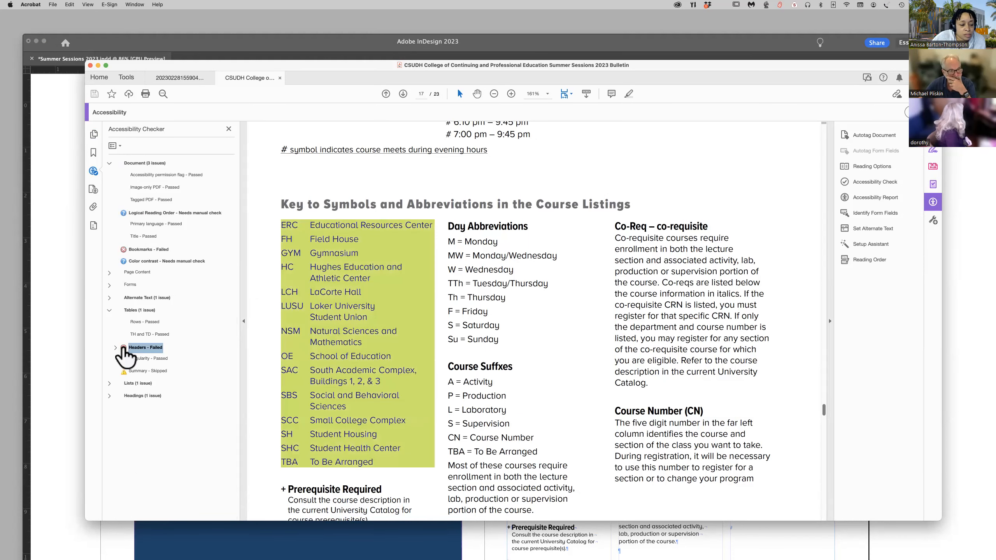
left_click(110, 383)
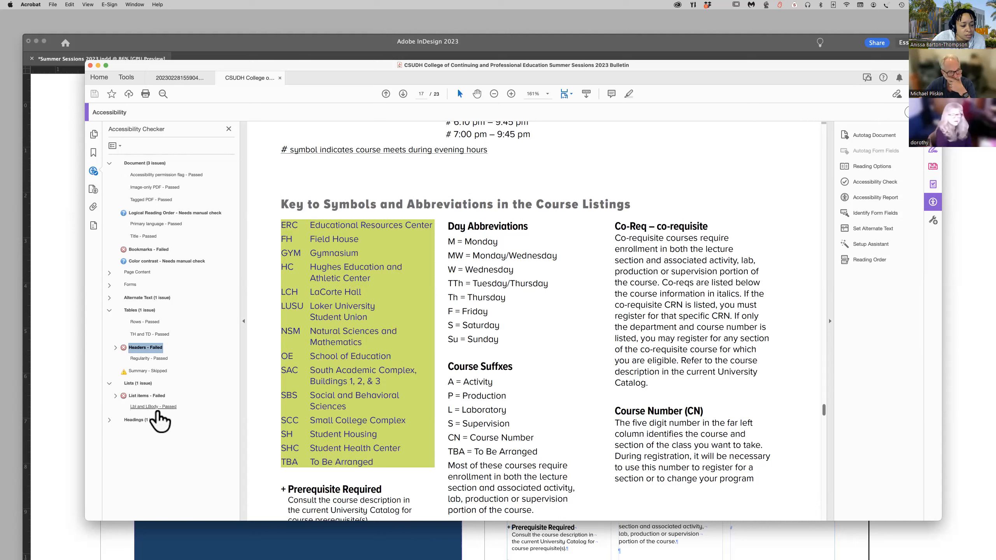
left_click(116, 395)
left_click(148, 410)
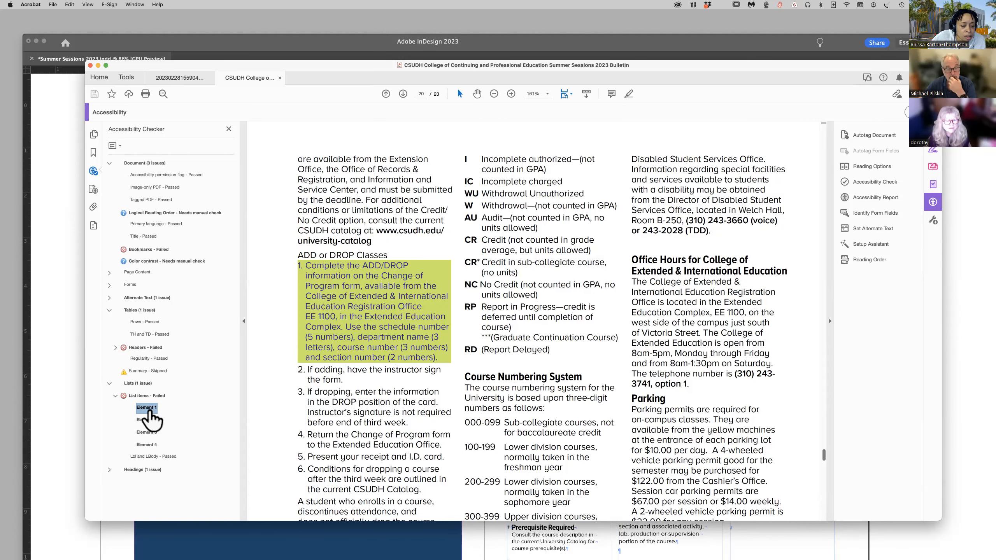
Show the failed list item Element 1 in the content structure and review the page 20 list label and body containers.
right_click(150, 409)
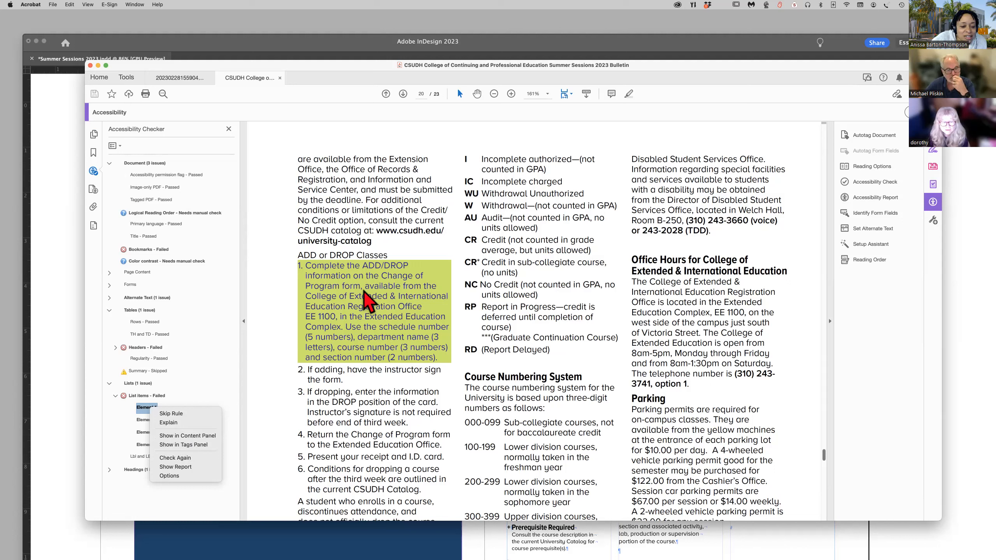
left_click(198, 436)
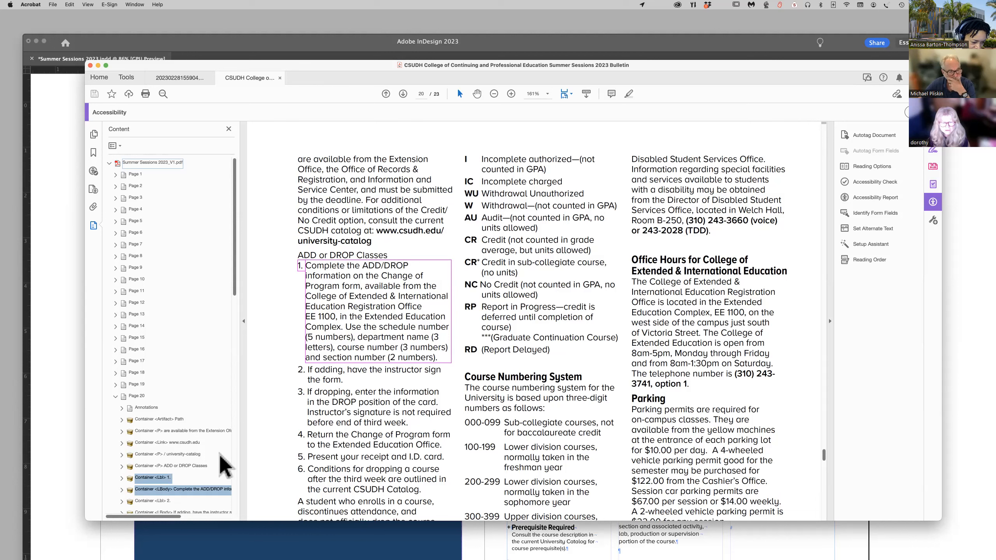
scroll(221, 455, "down", 1)
scroll(226, 466, "down", 2)
scroll(226, 465, "down", 2)
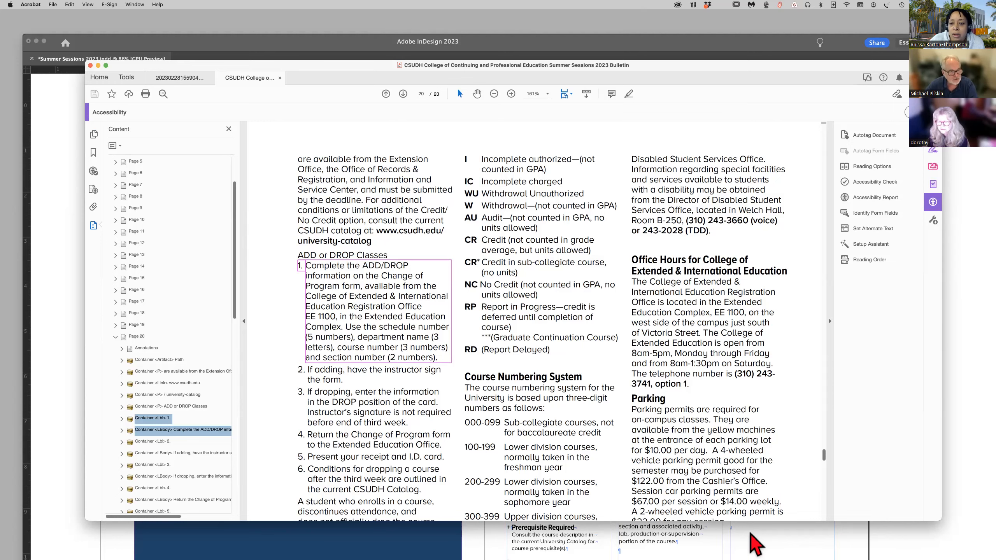
Switch back to InDesign and select "Extended & International" in the first ADD or DROP Classes list item on page 20.
left_click(778, 546)
scroll(681, 500, "down", 10)
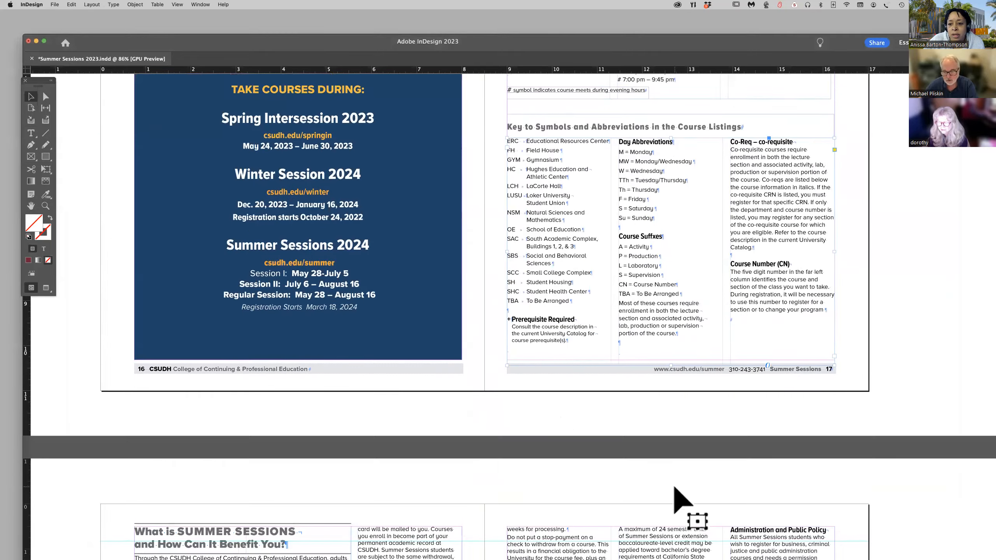
scroll(675, 488, "down", 20)
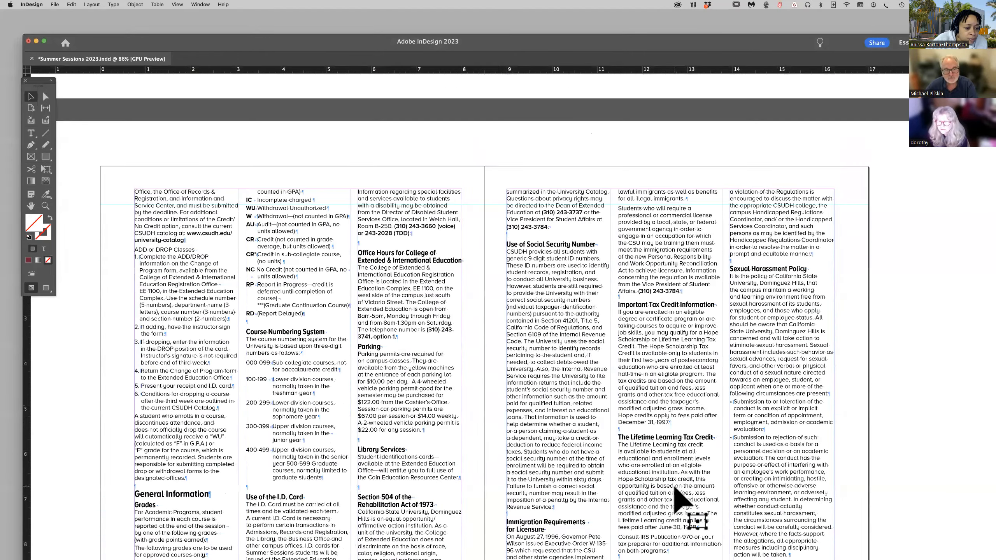
scroll(675, 489, "up", 3)
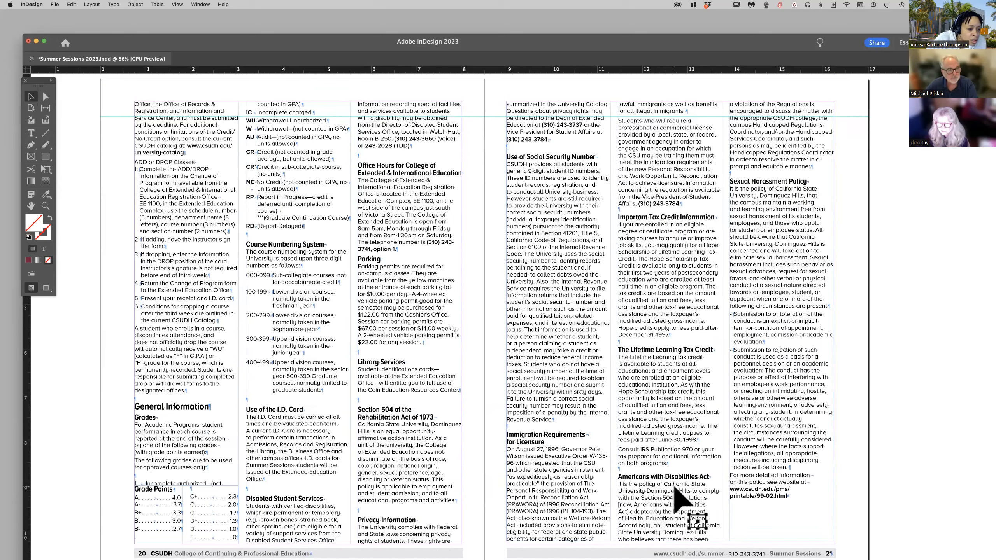
left_click(31, 133)
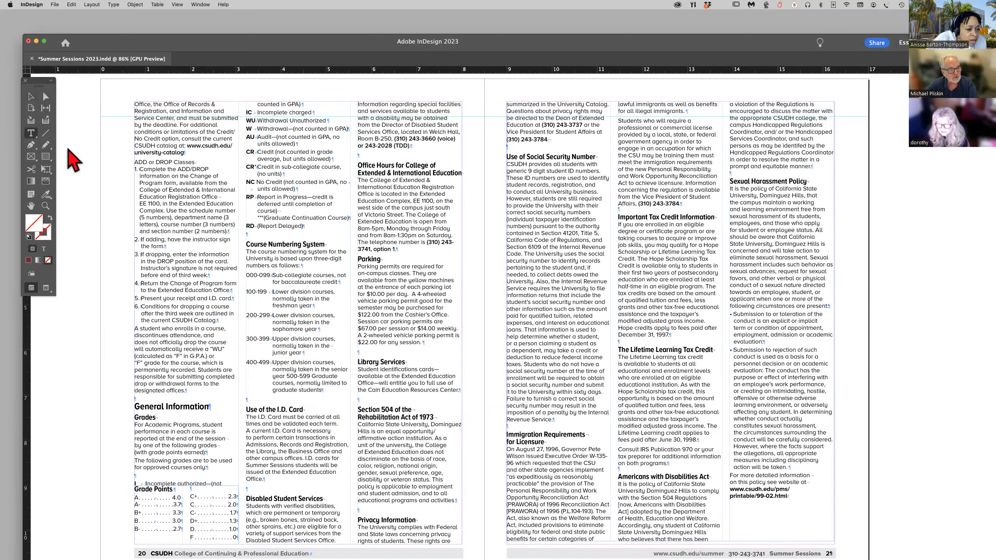
left_click(170, 188)
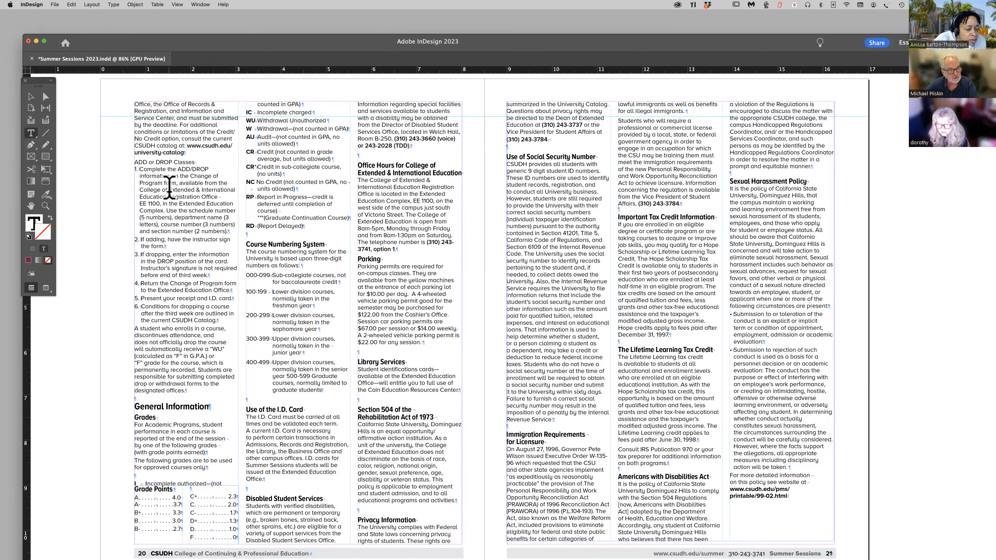
left_click_drag(170, 190, 237, 187)
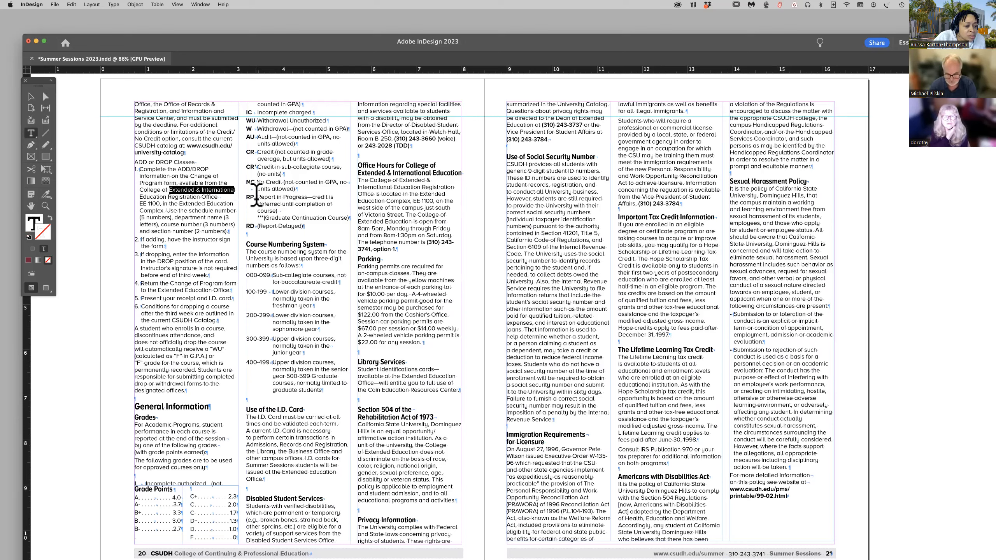
Try to retype the selected part of the college name as "Continuing" in the first ADD or DROP Classes list item.
type("Profe Educ")
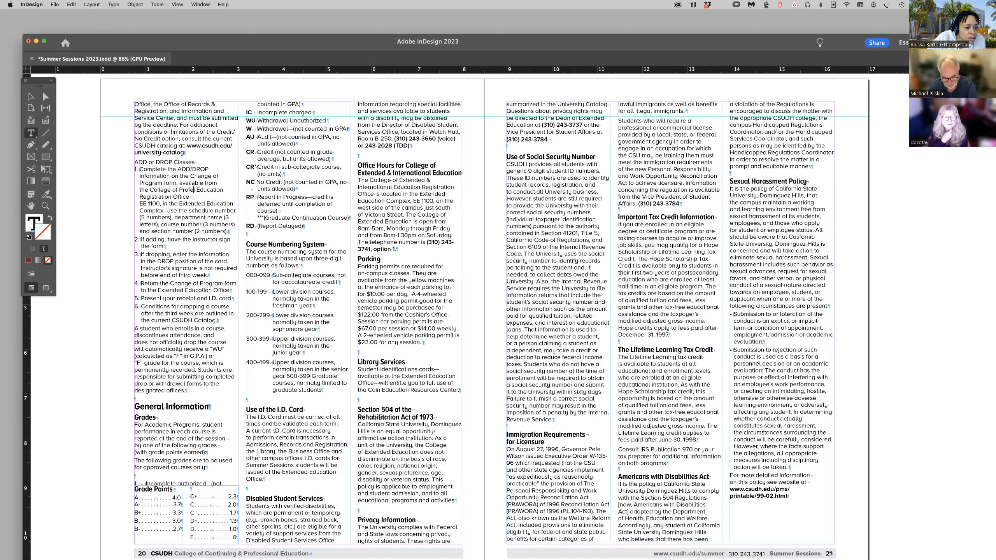
key("BackSpace")
key("BackSpace")
key("BackSpace")
key("BackSpace")
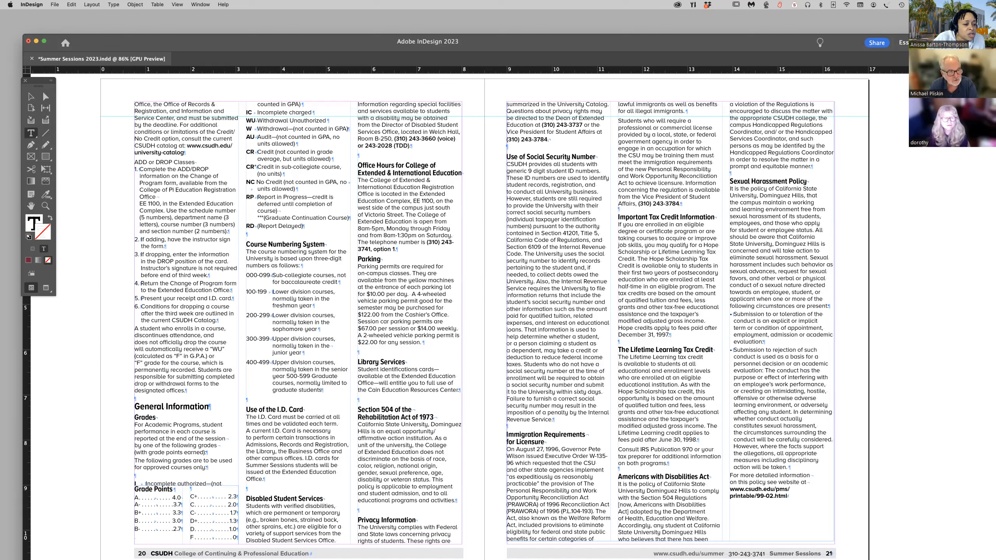
key("BackSpace")
type("COntinuin")
type("g")
key("BackSpace")
key("BackSpace")
key("BackSpace")
key("BackSpace")
key("BackSpace")
key("BackSpace")
key("BackSpace")
key("BackSpace")
key("BackSpace")
key("BackSpace")
key("BackSpace")
type("l0")
scroll(239, 202, "up", 1)
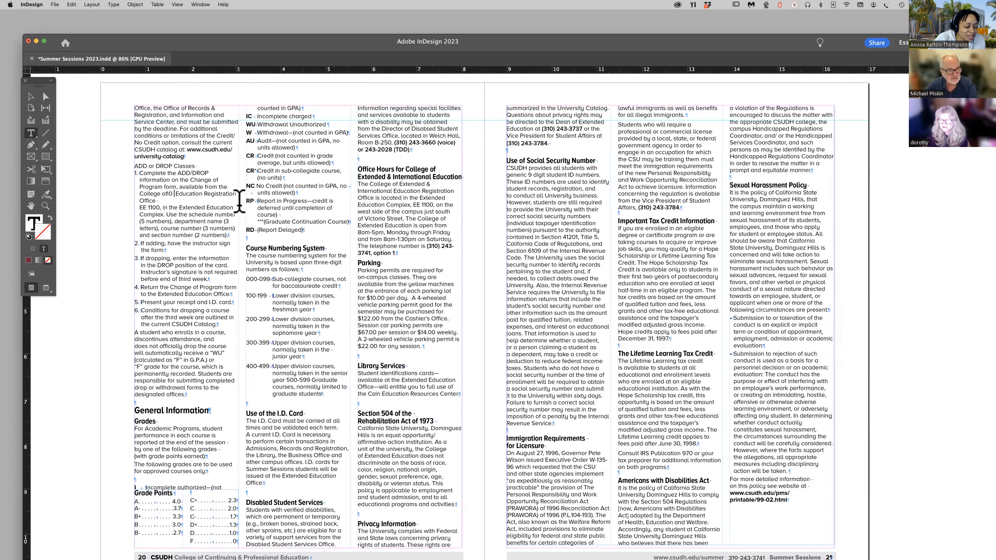
key("BackSpace")
key("BackSpace")
key("BackSpace")
key("BackSpace")
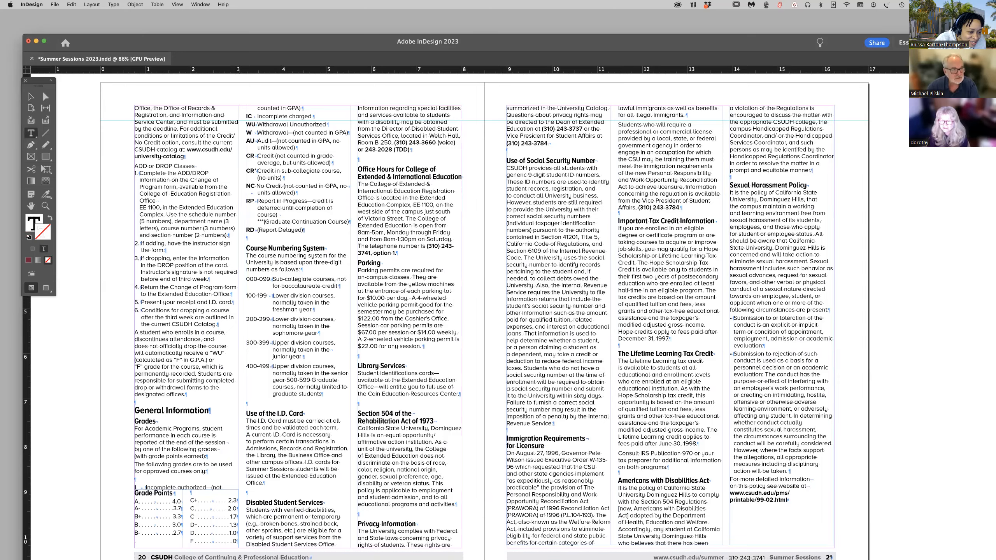
Undo the retyping of the college name in the first ADD or DROP Classes list item.
scroll(483, 314, "up", 7)
key("super+z")
key("super+z")
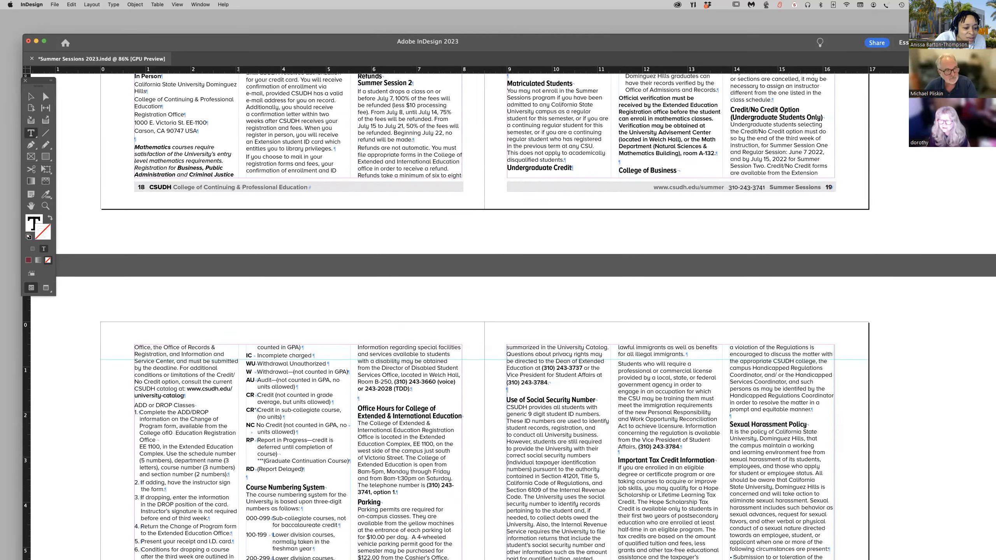
key("super+shift+z")
key("super+shift+z")
key("super+z")
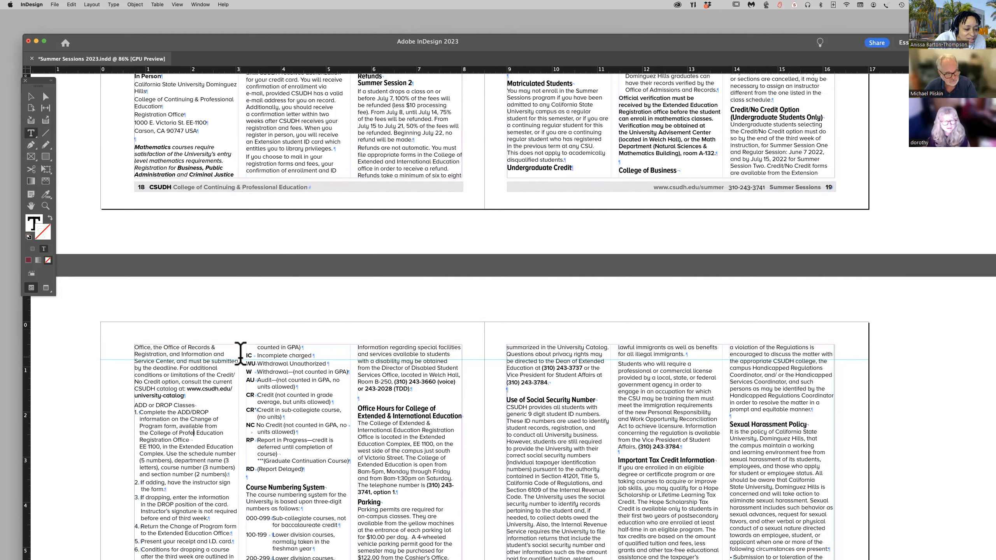
key("super+z")
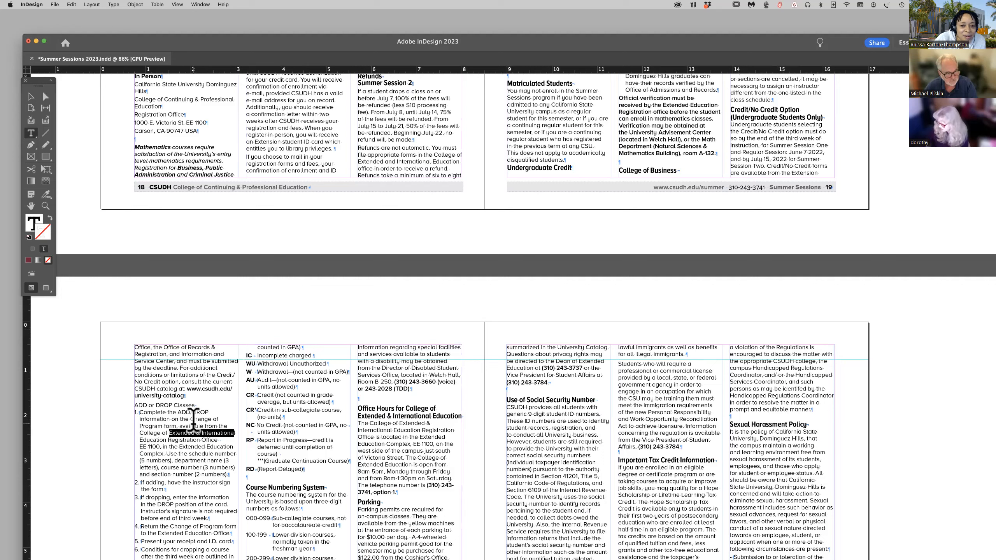
Use Find/Change on the selected "Extended & International" to replace it with "Continuing & Professional", and search for the next match.
left_click_drag(169, 433, 251, 431)
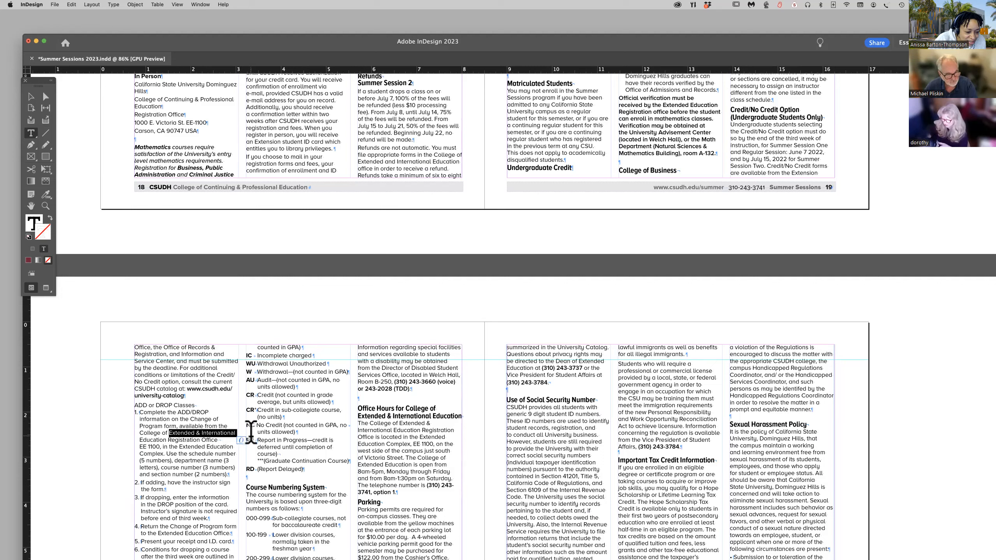
left_click(71, 4)
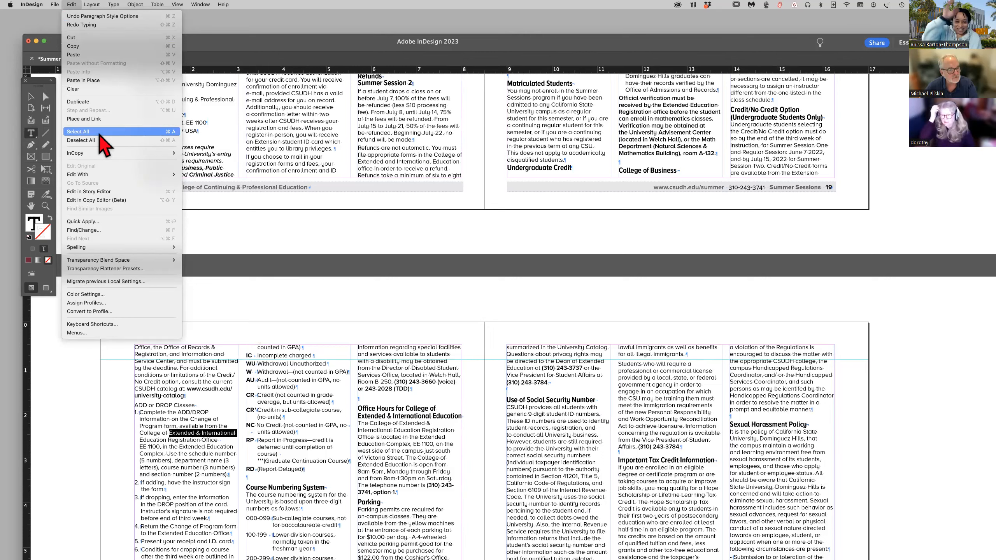
left_click(107, 230)
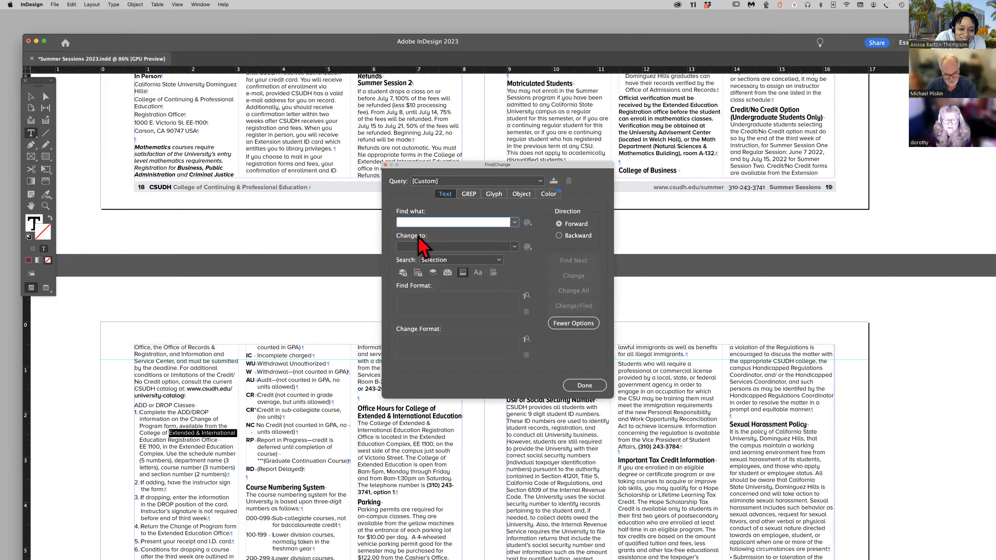
type("Extended & International")
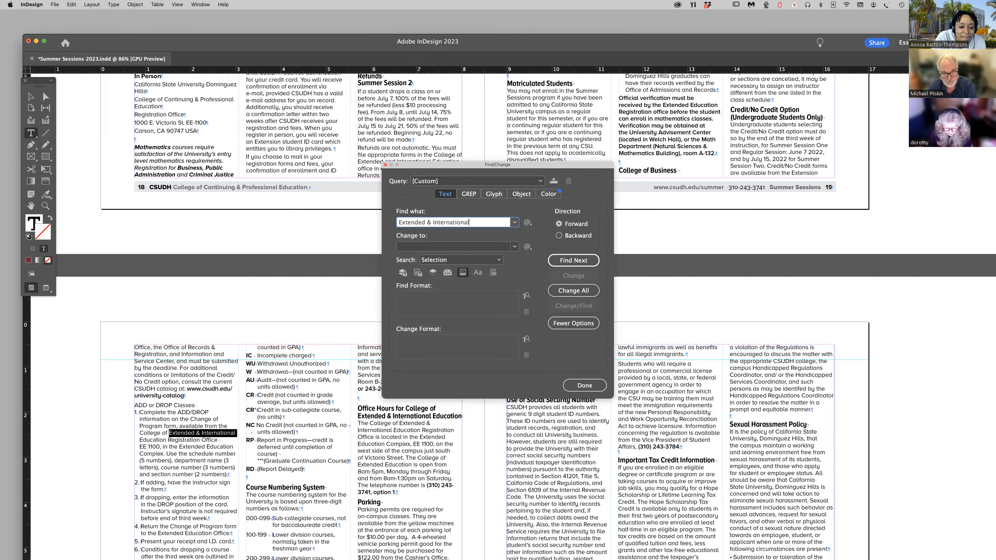
key("Tab")
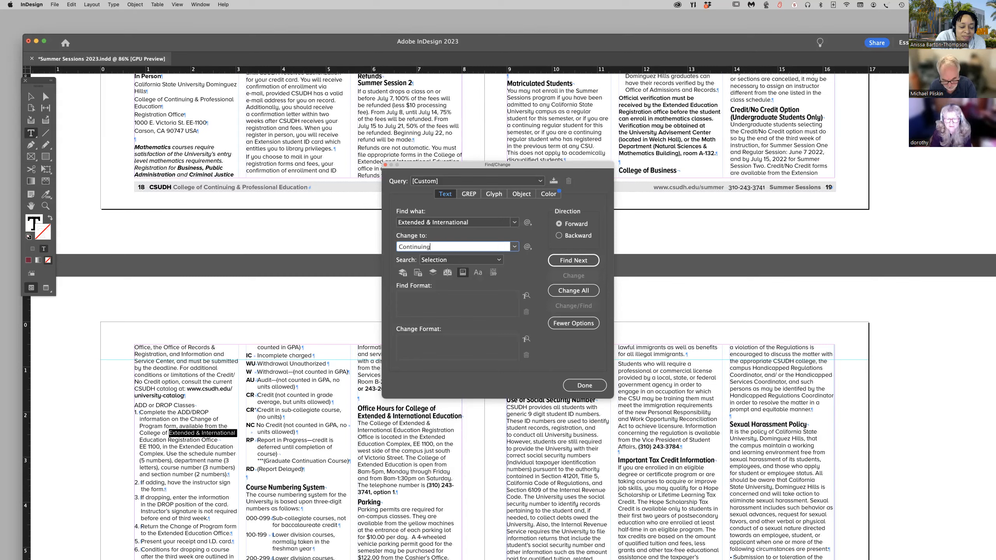
type("Continuing & Professional")
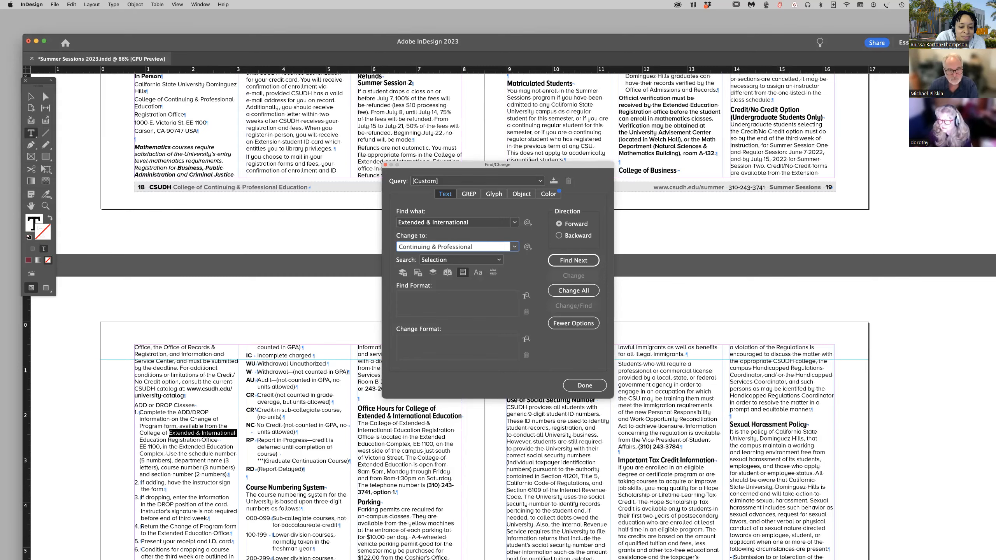
left_click(565, 290)
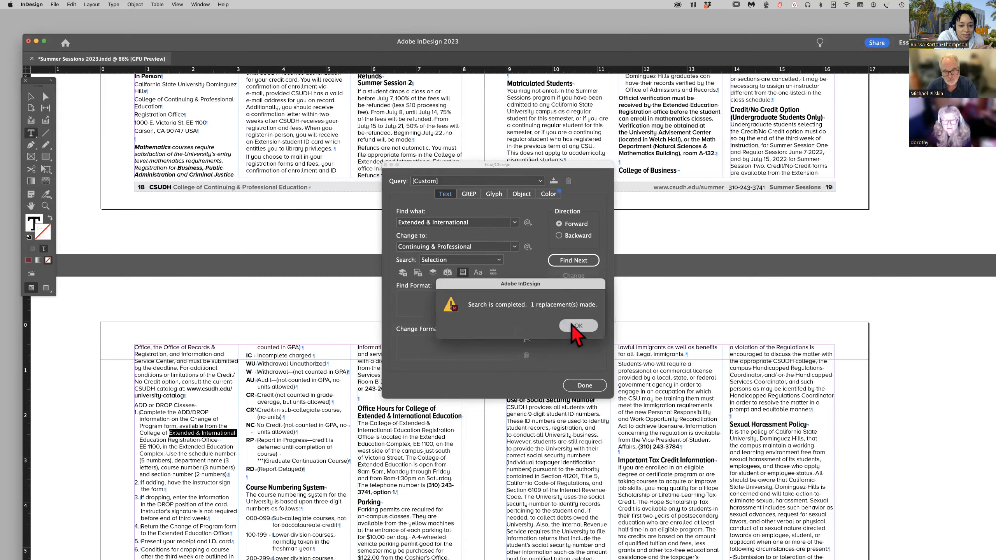
left_click(580, 336)
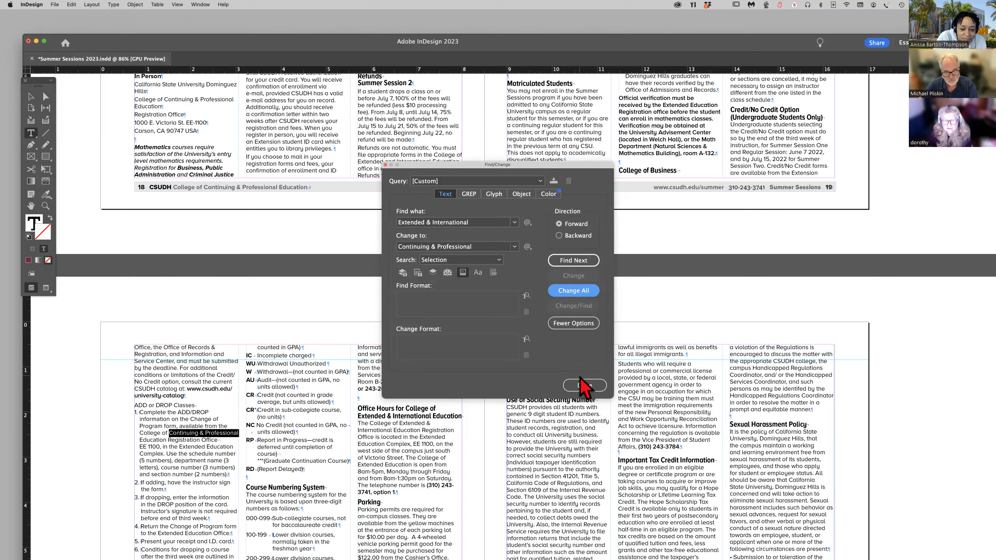
left_click(584, 262)
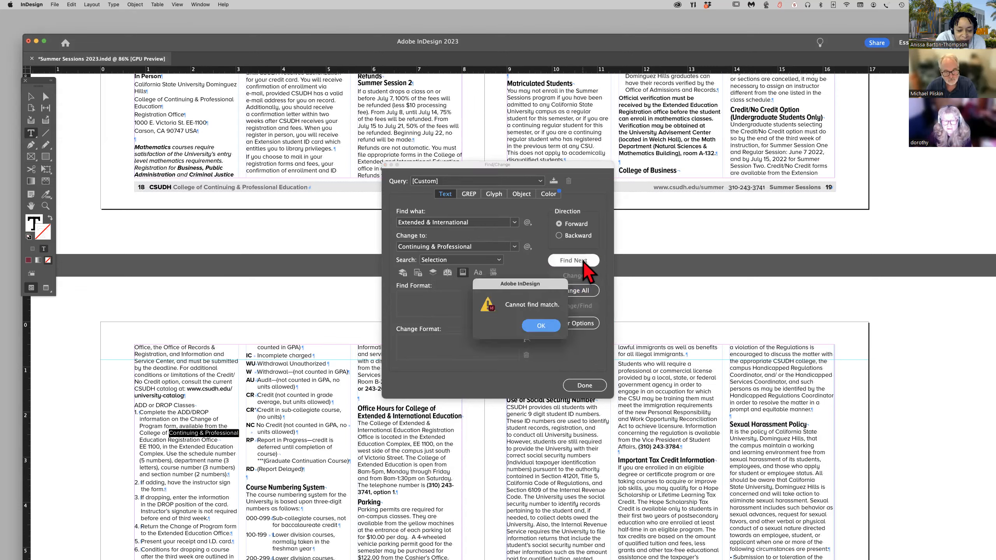
Search the story and replace "Extended & International" with "Continuing & Professional" in the Office Hours heading and the paragraph beneath it.
left_click(541, 326)
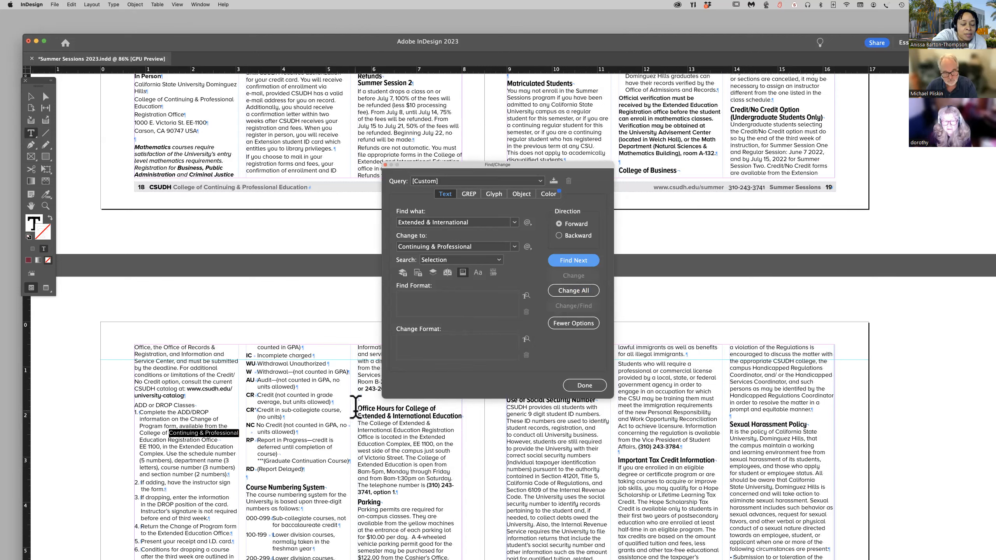
left_click(241, 433)
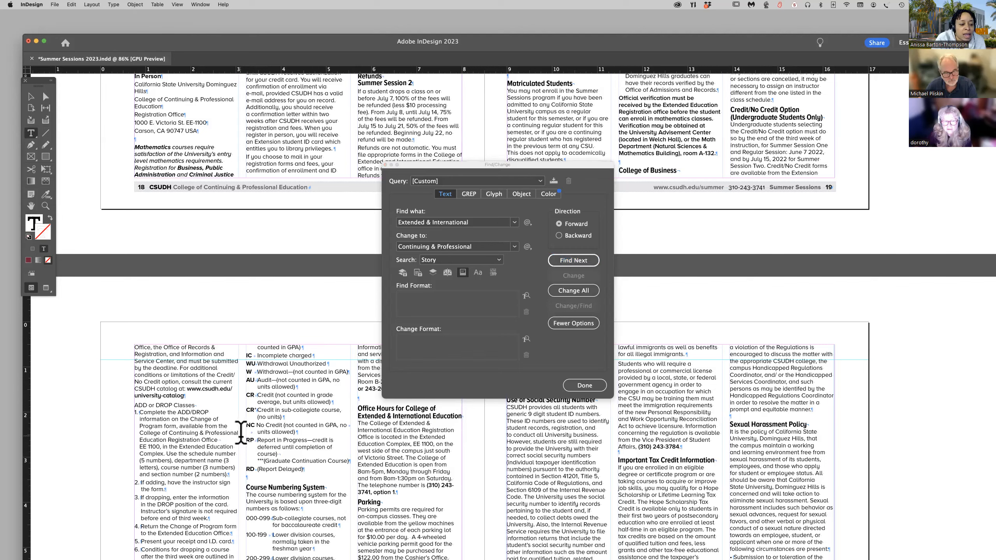
double_click(201, 433)
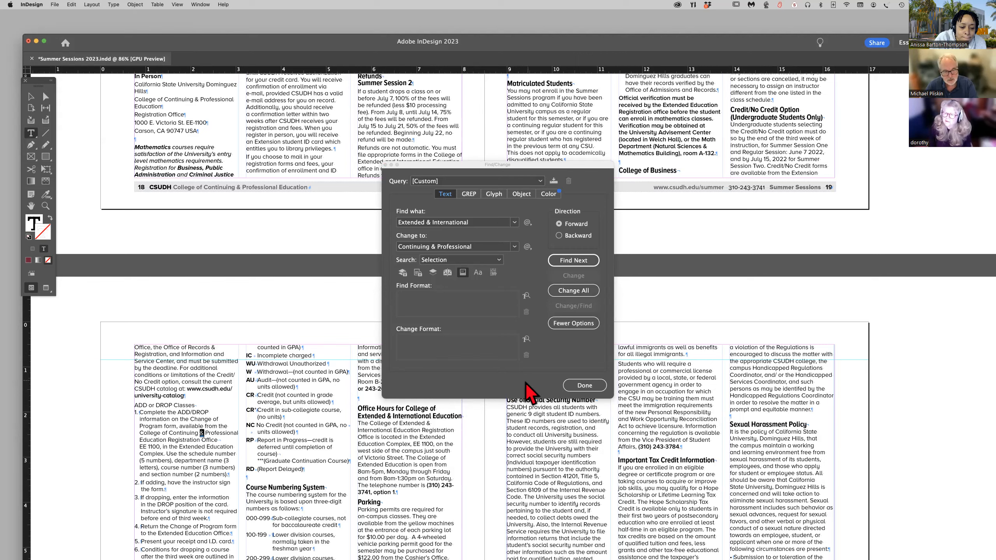
left_click(243, 429)
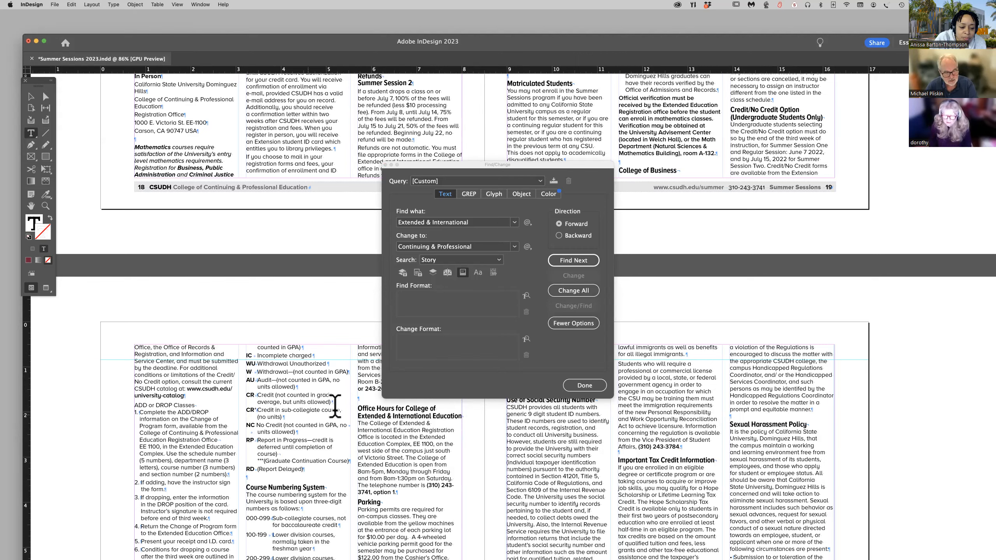
left_click(577, 261)
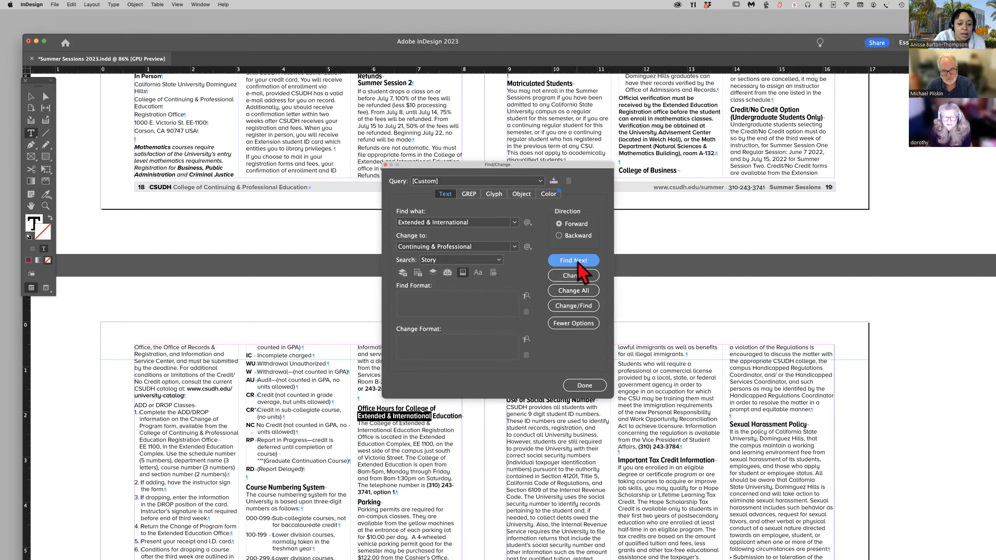
left_click(580, 275)
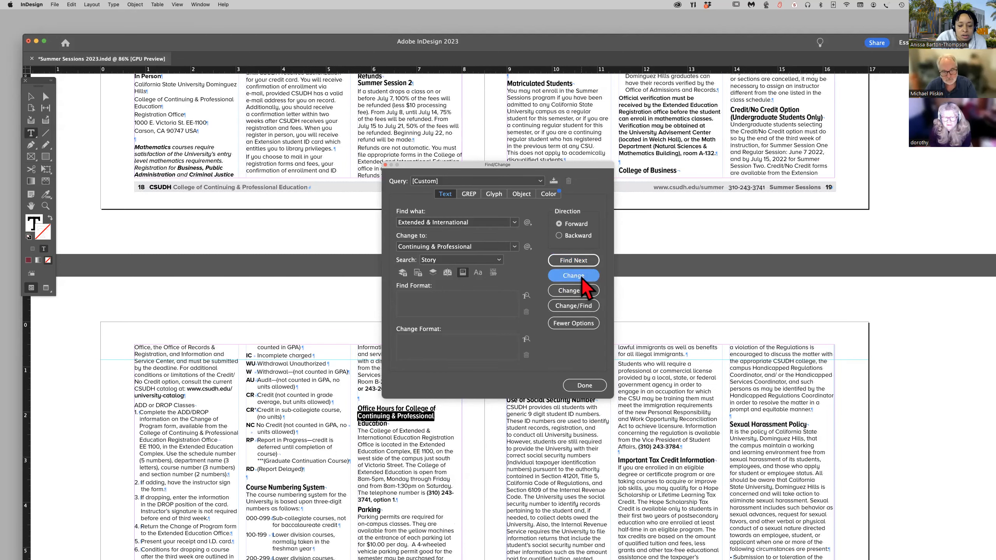
left_click(581, 262)
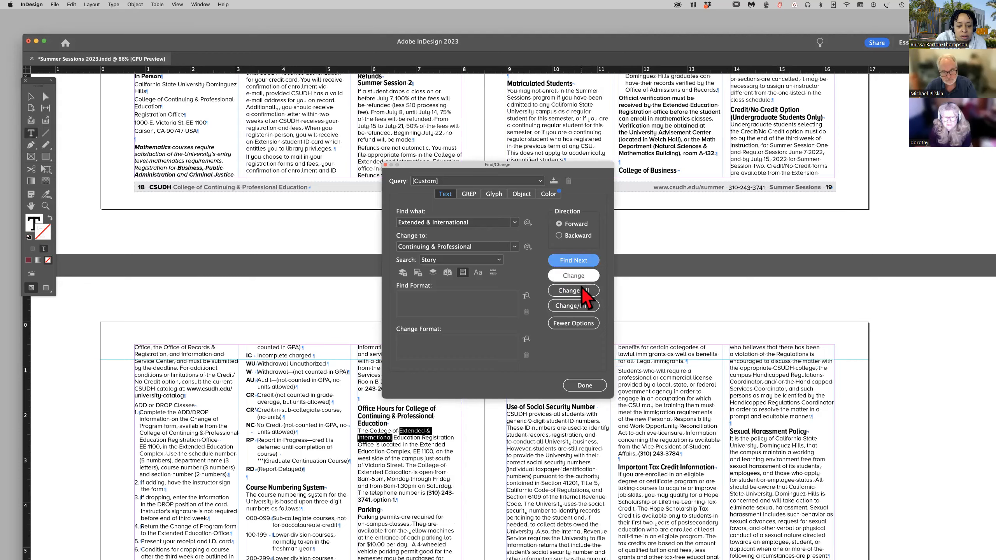
left_click(583, 276)
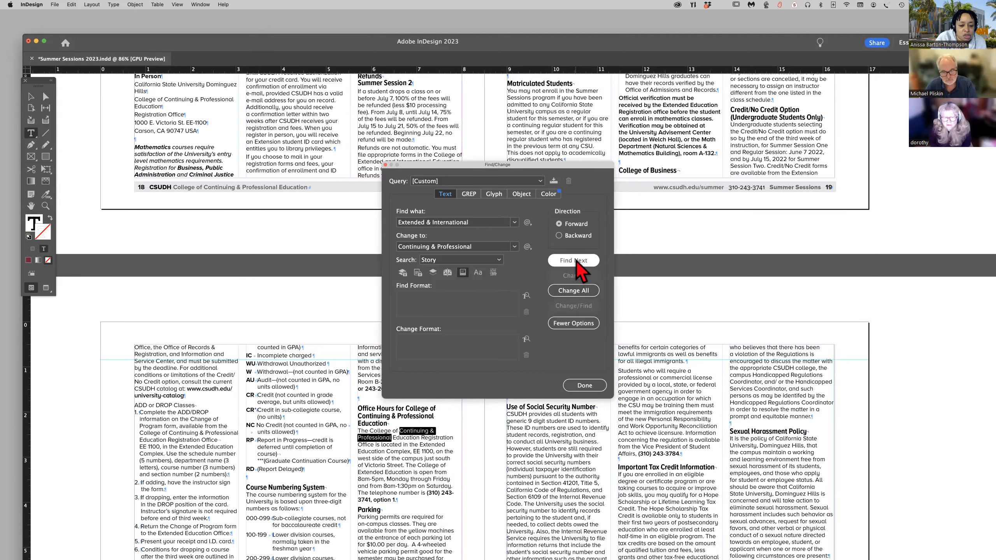
Replace all remaining "Extended & International" matches in the story with "Continuing & Professional" and close Find/Change.
left_click(577, 265)
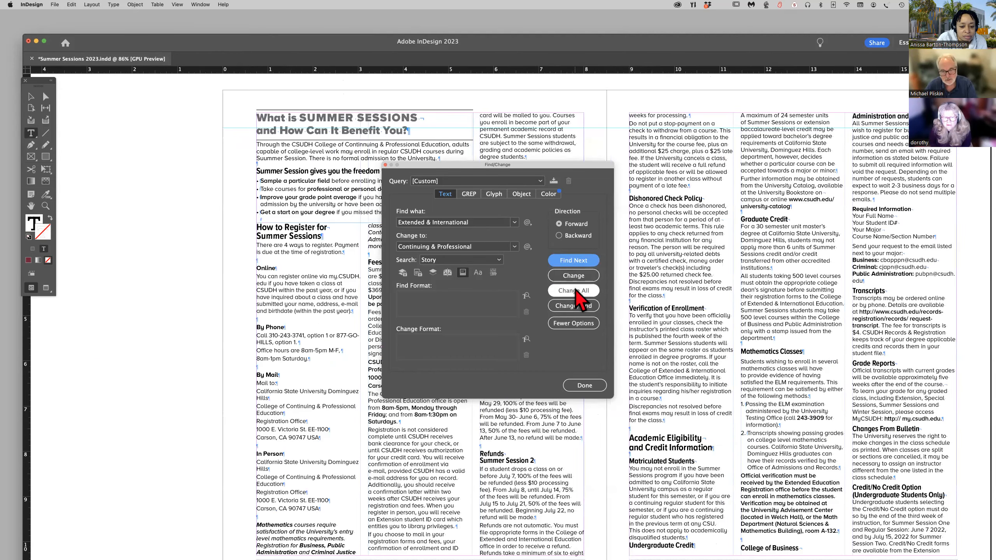
left_click(576, 291)
left_click(575, 327)
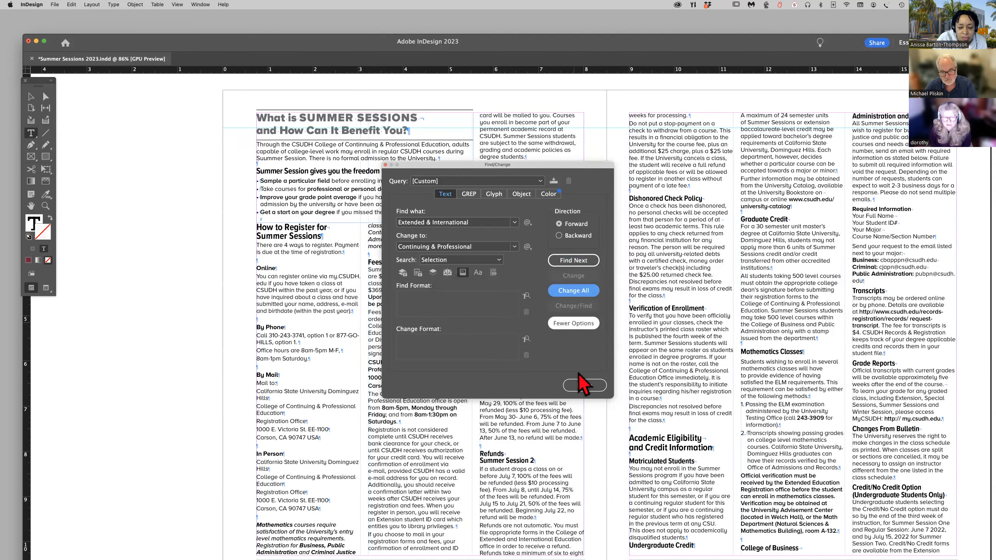
left_click(584, 385)
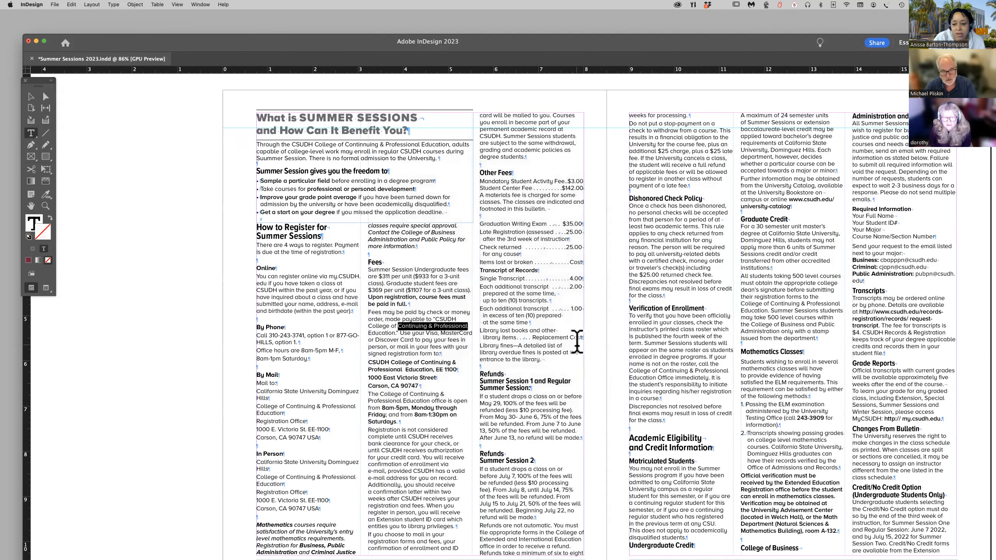
Try bold heading formatting on the "ADD or DROP Classes" line on page 20, and undo it.
scroll(513, 340, "right", 1)
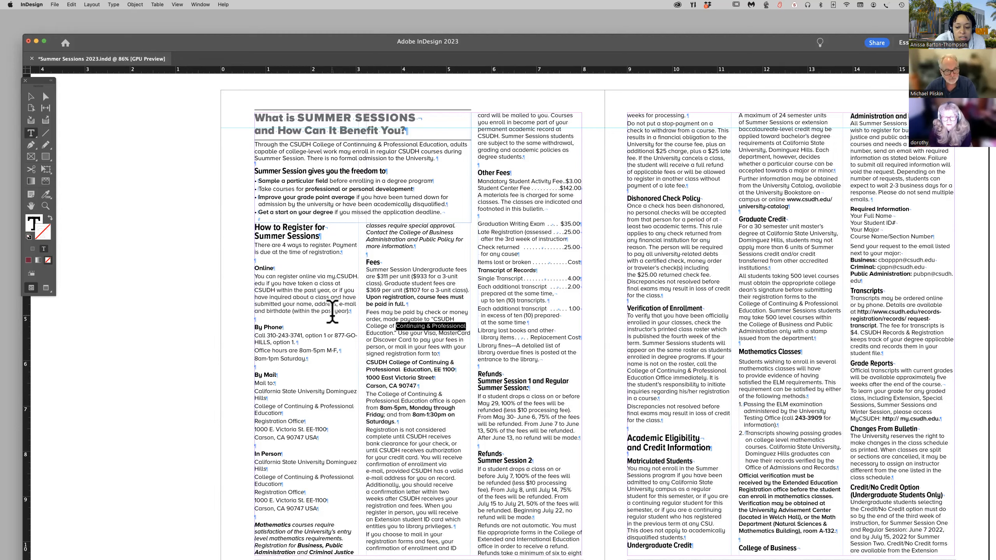
scroll(332, 312, "down", 10)
scroll(332, 313, "down", 20)
scroll(333, 312, "up", 8)
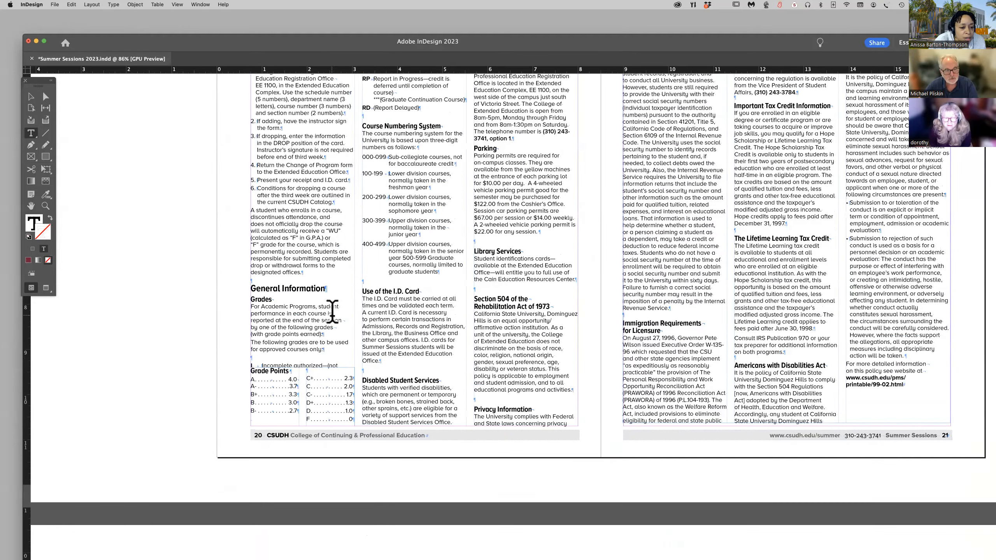
scroll(333, 312, "up", 7)
scroll(333, 312, "left", 1)
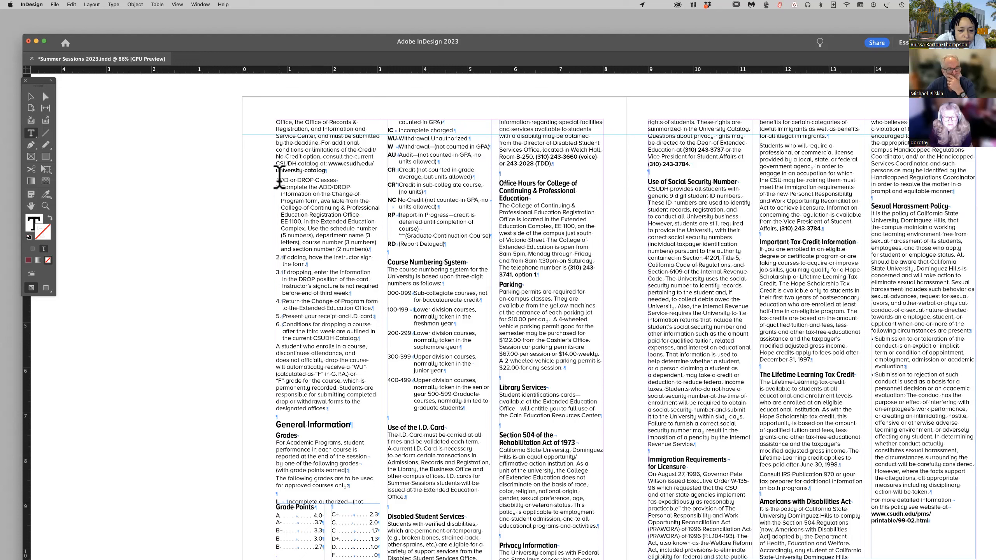
left_click_drag(276, 180, 336, 177)
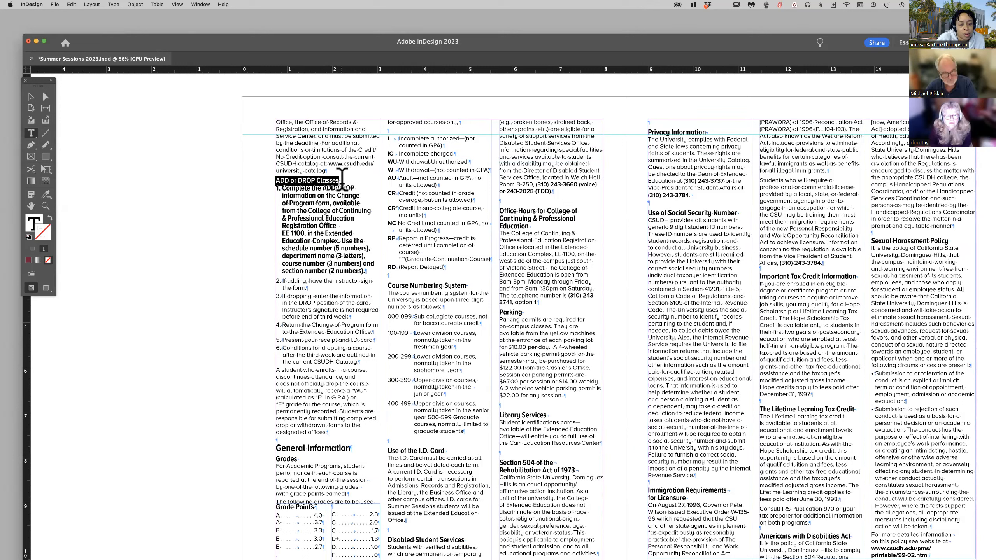
key("super")
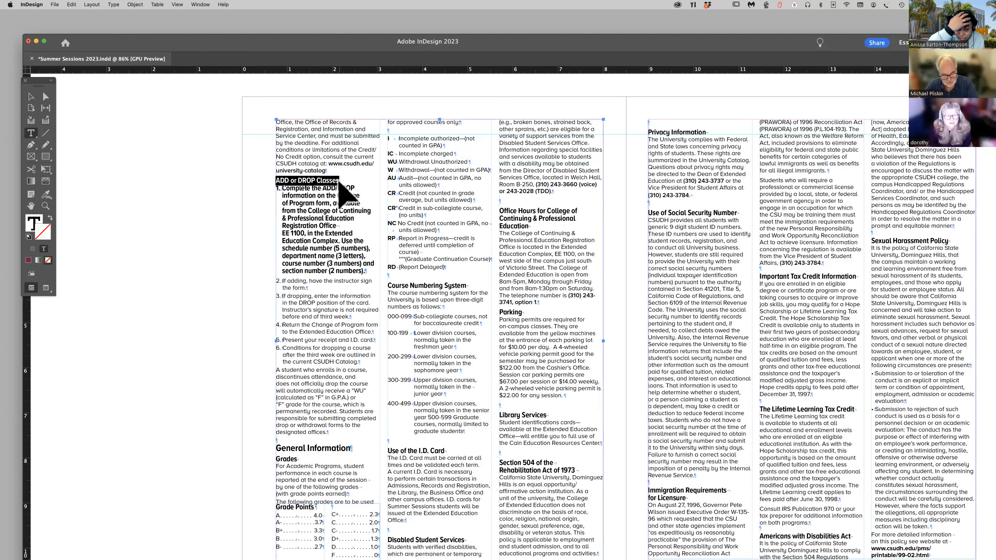
key("super+z")
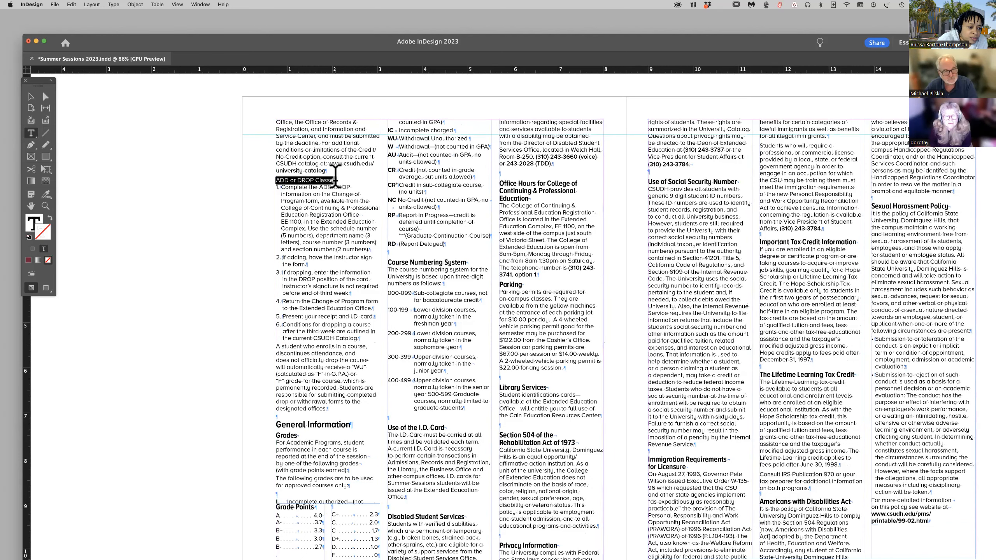
Separate "ADD or DROP Classes" from its list with a paragraph break and give the line bold heading formatting.
left_click(336, 177)
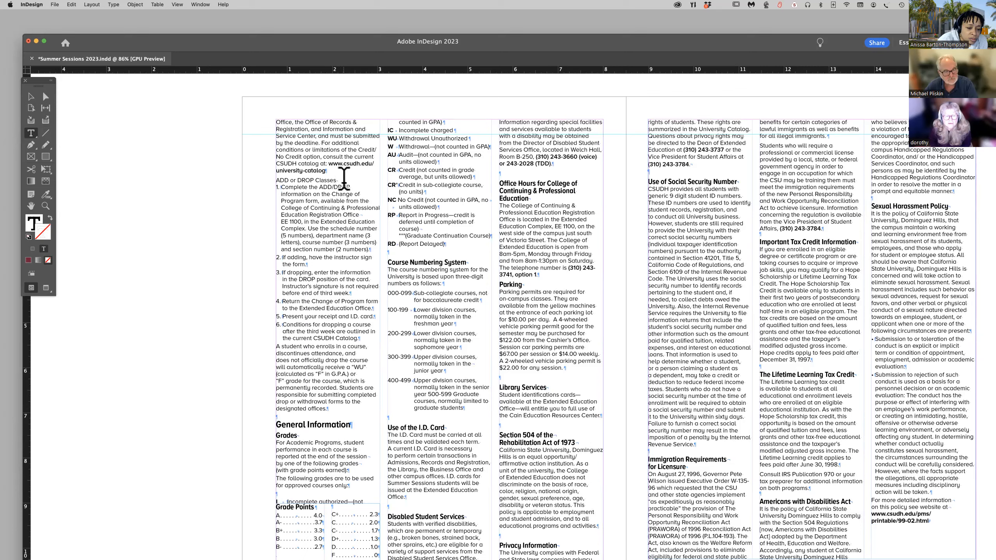
key("Return")
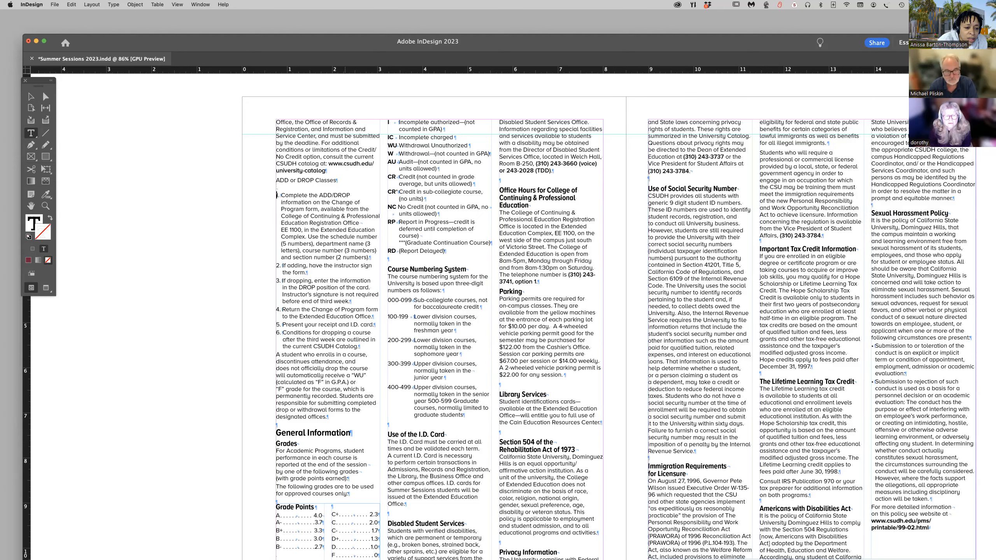
key("BackSpace")
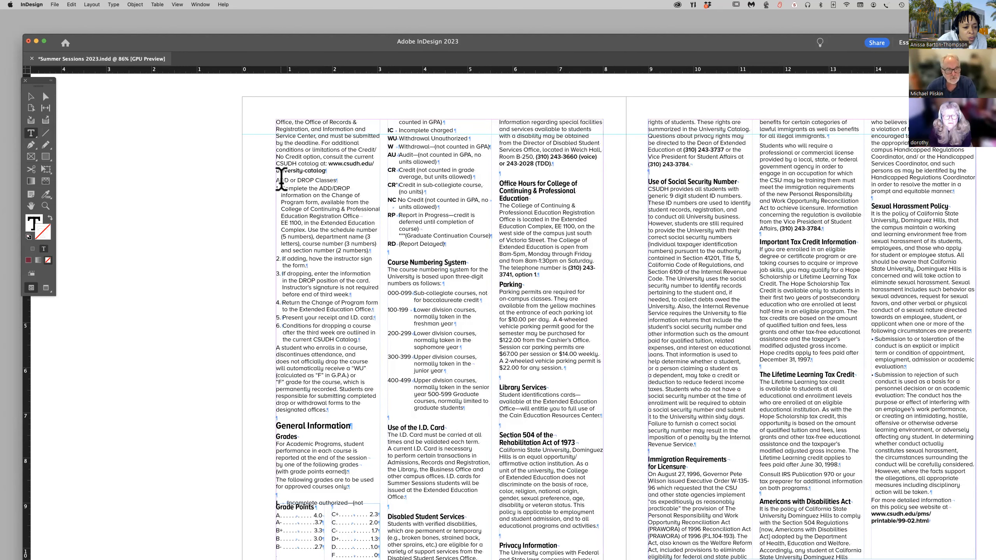
left_click_drag(276, 180, 339, 177)
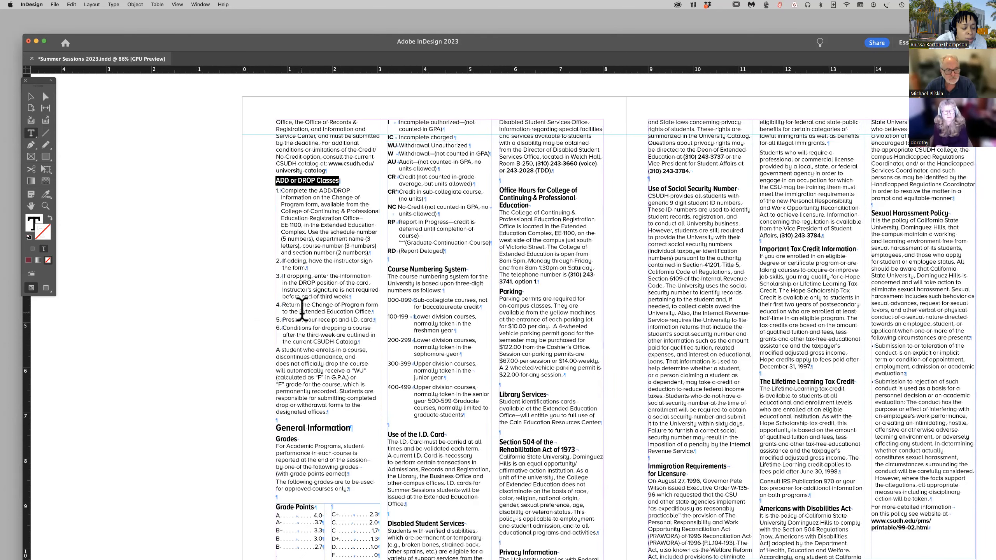
Apply automatic numbering to the six list items under the "ADD or DROP Classes" heading.
scroll(271, 189, "right", 1)
left_click_drag(274, 191, 112, 196)
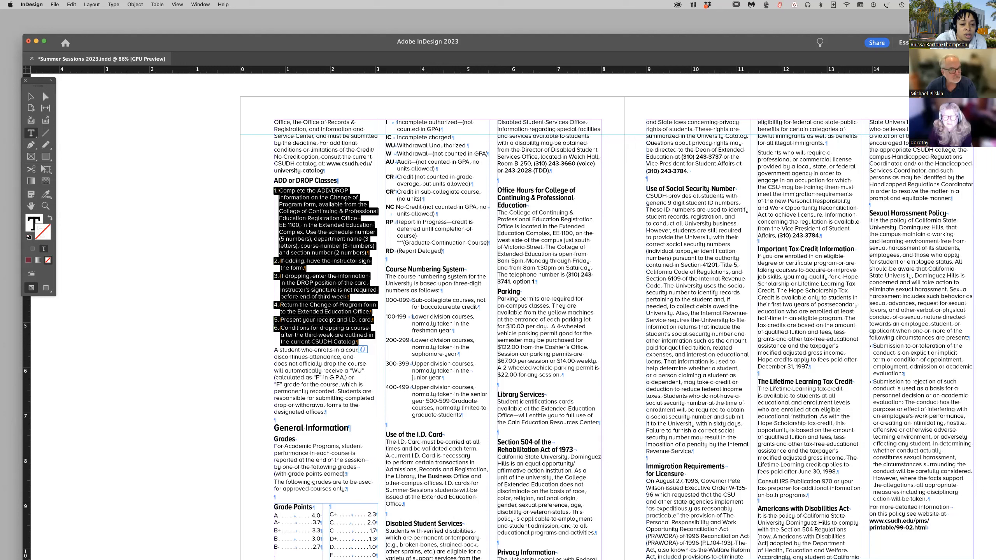
left_click_drag(112, 196, 164, 110)
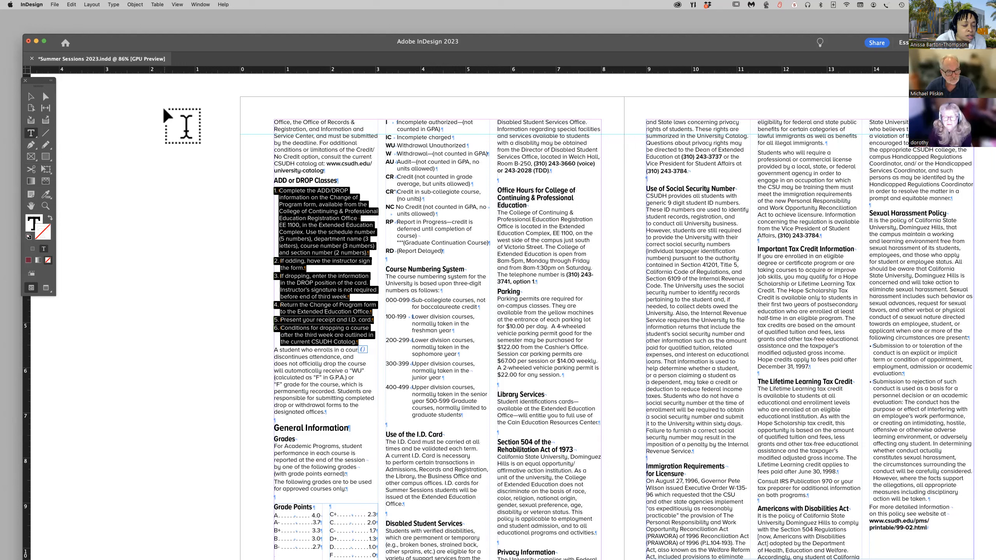
left_click_drag(165, 111, 184, 91)
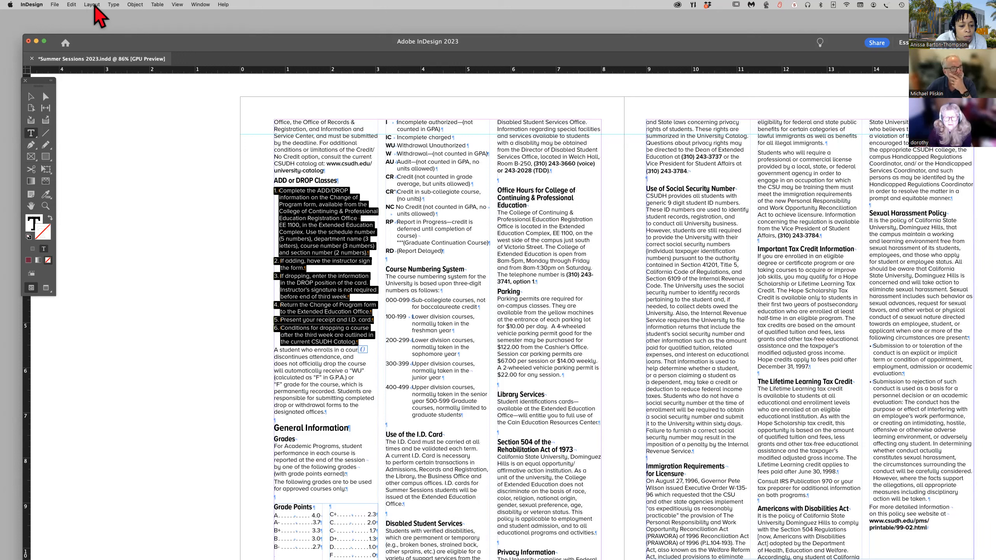
left_click(114, 5)
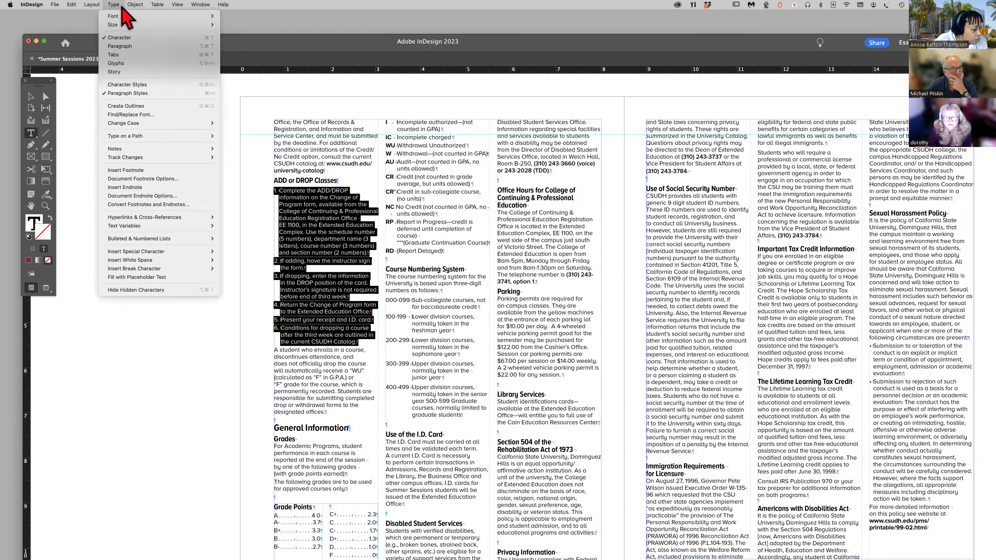
mouse_move(145, 238)
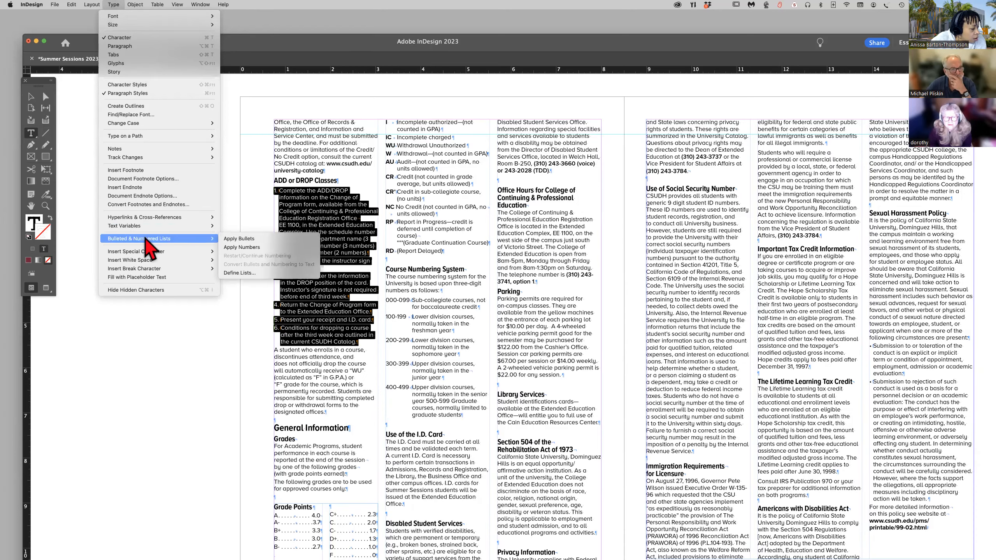
left_click(241, 247)
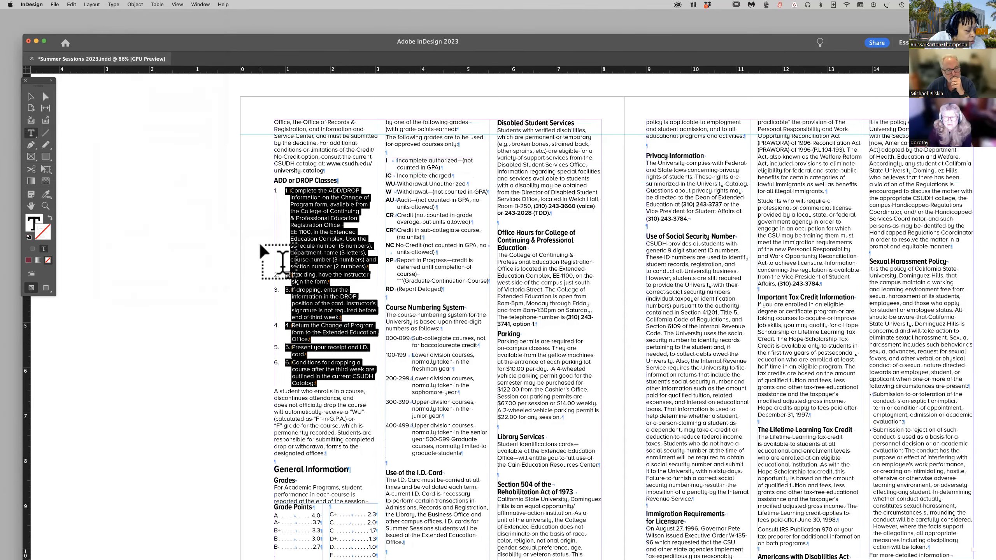
Delete the manually typed "1." from the first ADD or DROP Classes list item.
left_click(291, 198)
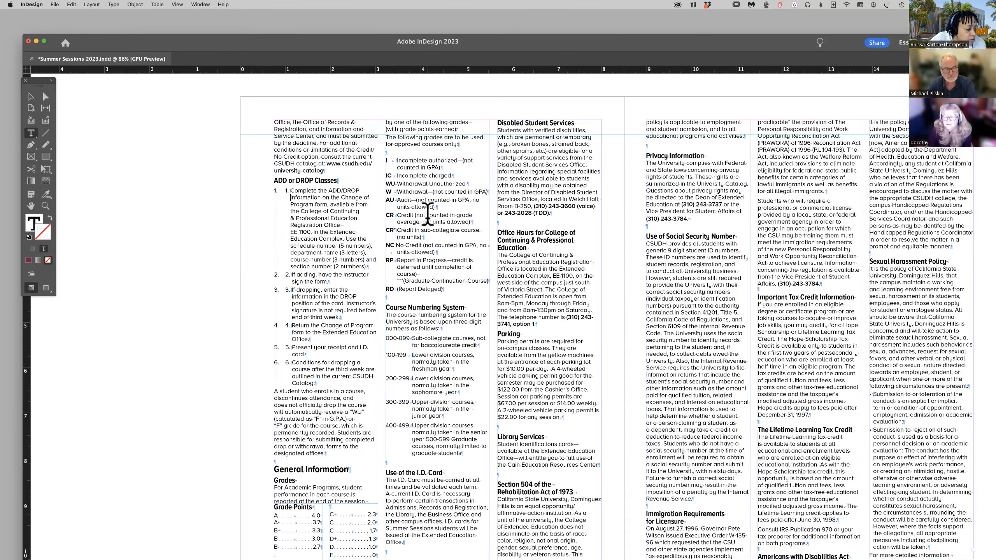
key("BackSpace")
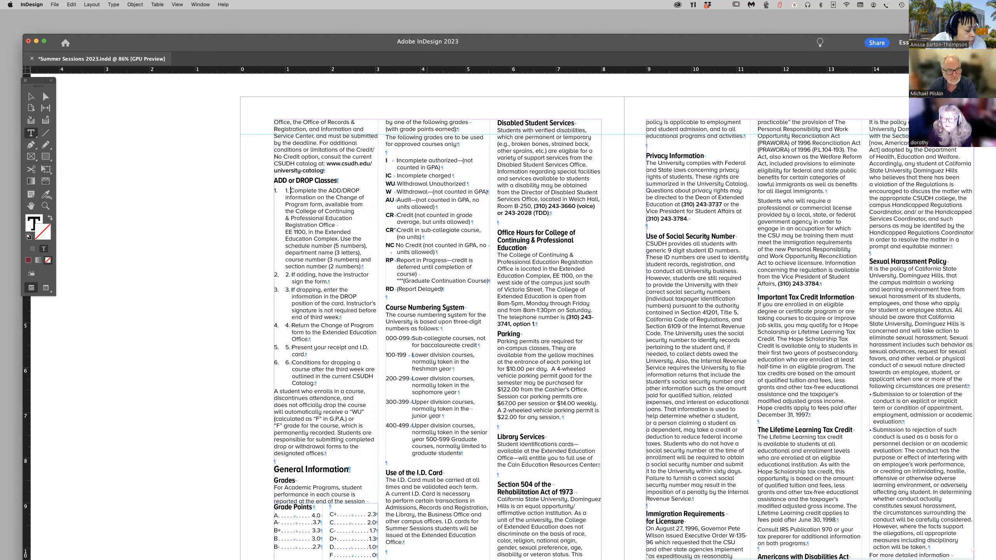
key("BackSpace")
key("BackSpace")
key("BackSpace")
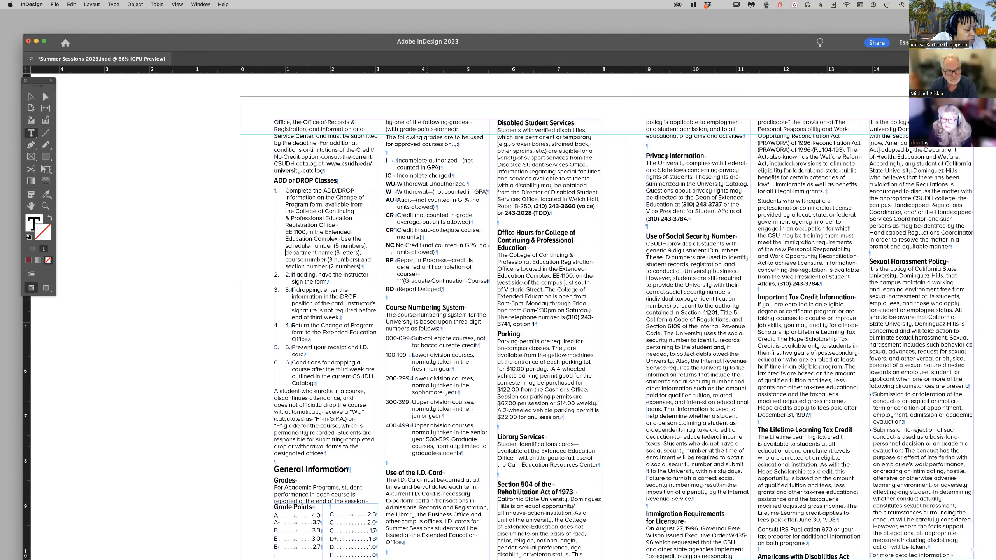
Delete the manually typed "2." from the second ADD or DROP Classes list item.
key("Down")
key("Down")
key("Down")
key("Right")
key("Right")
key("Right")
key("Right")
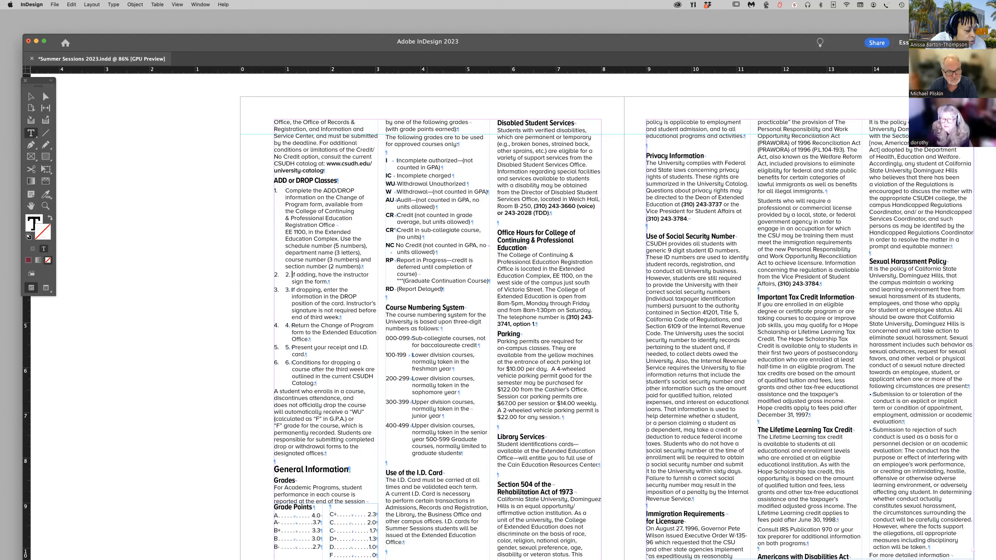
key("BackSpace")
key("BackSpace")
key("BackSpace")
Delete the manually typed "3." from the "If dropping" item, keeping it as its own list paragraph.
key("Down")
key("Down")
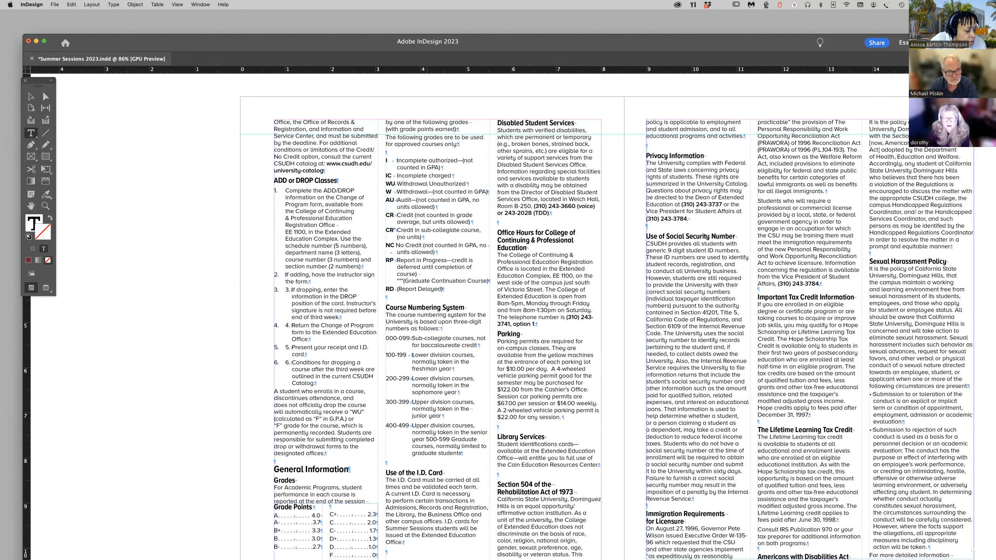
key("Delete")
key("Delete")
key("Delete")
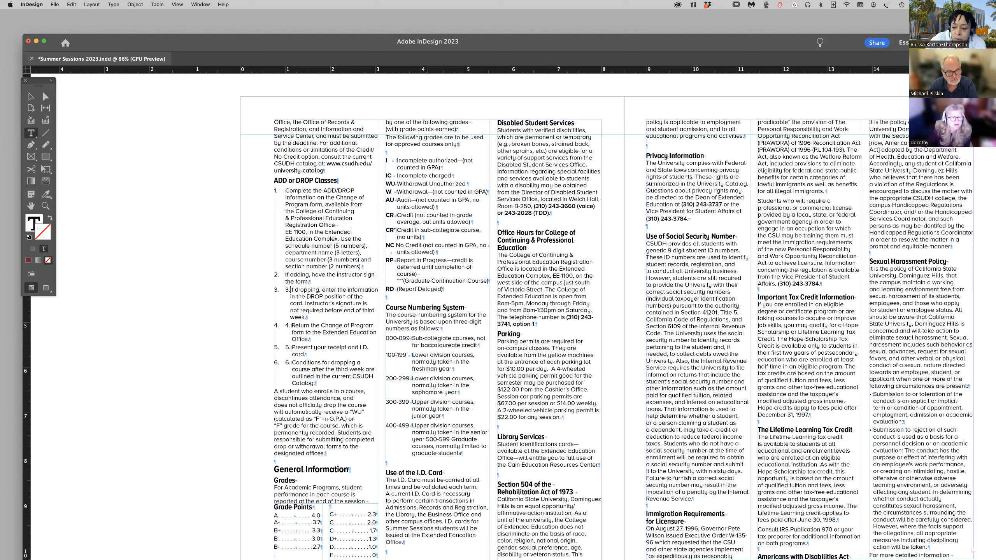
key("BackSpace")
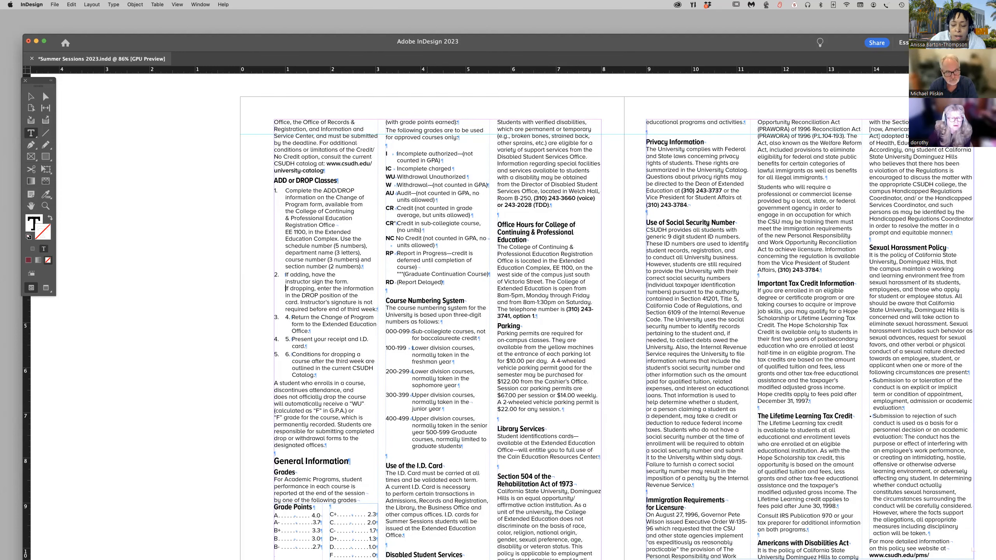
key("Return")
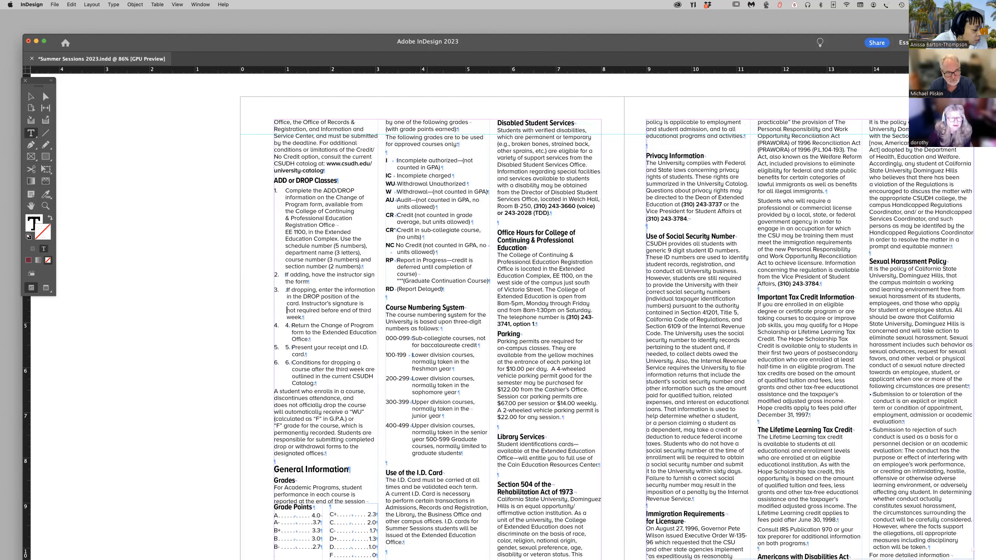
Delete the manually typed "4." from the "Return the Change of Program form" list item.
key("BackSpace")
key("BackSpace")
key("BackSpace")
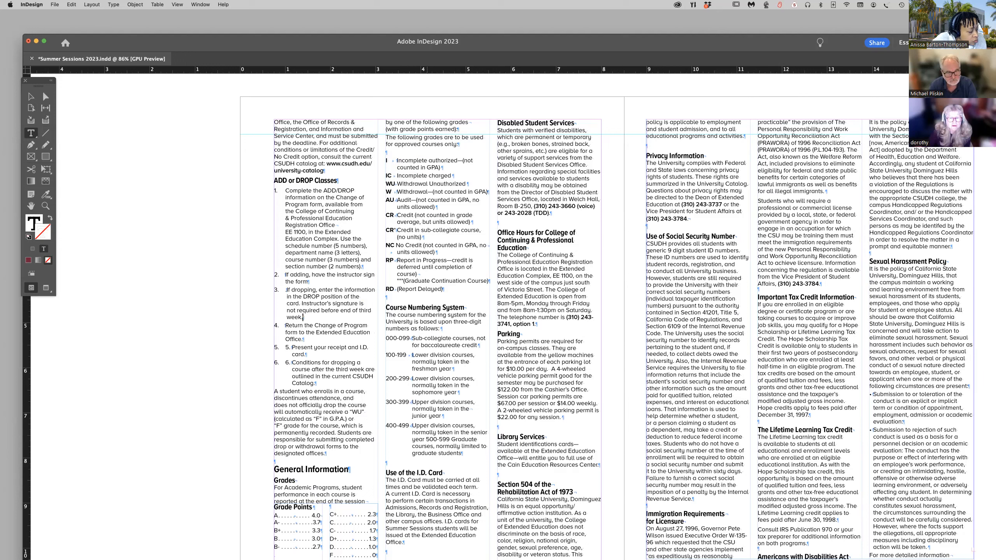
Remove the stray leading space before "If dropping" in the third ADD or DROP Classes list item.
key("Down")
key("Down")
key("Down")
key("Down")
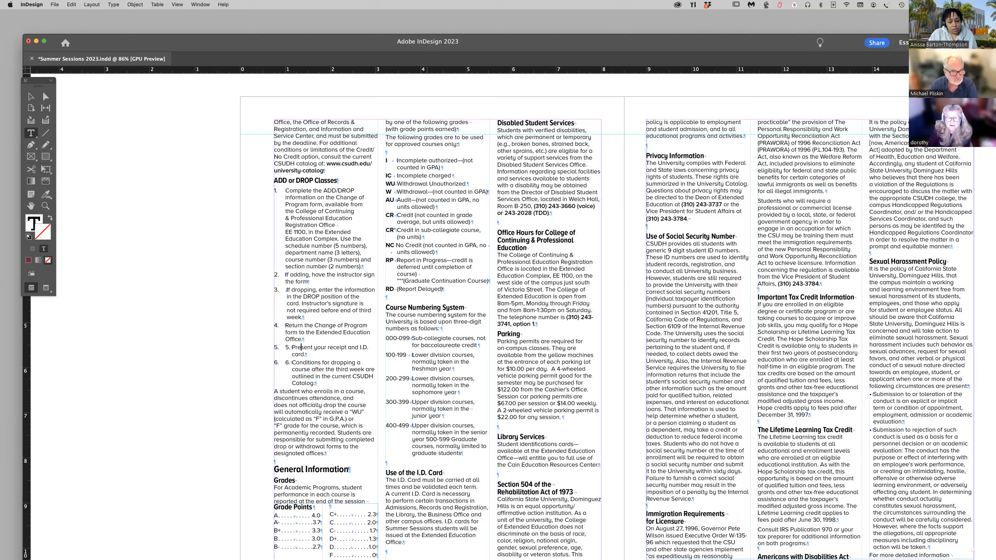
type(".")
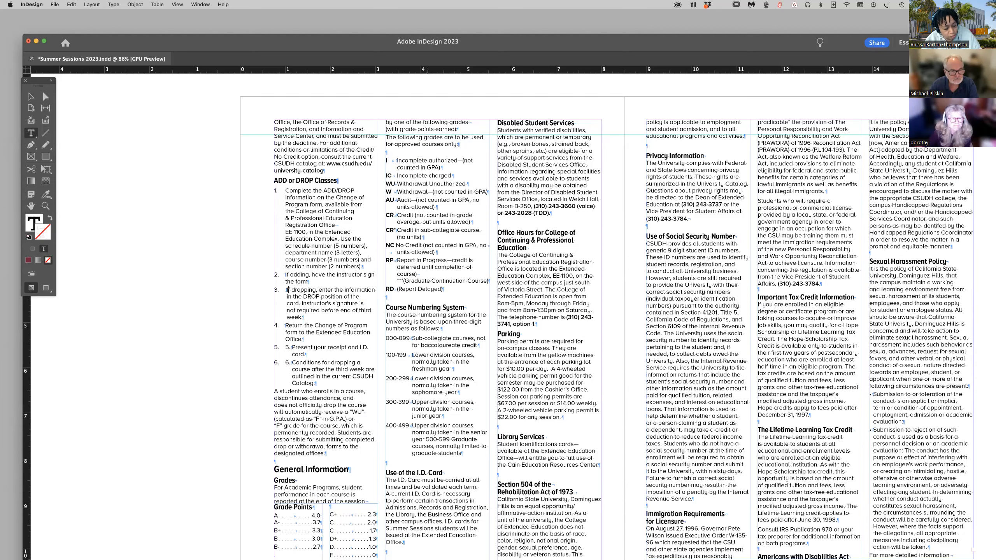
key("BackSpace")
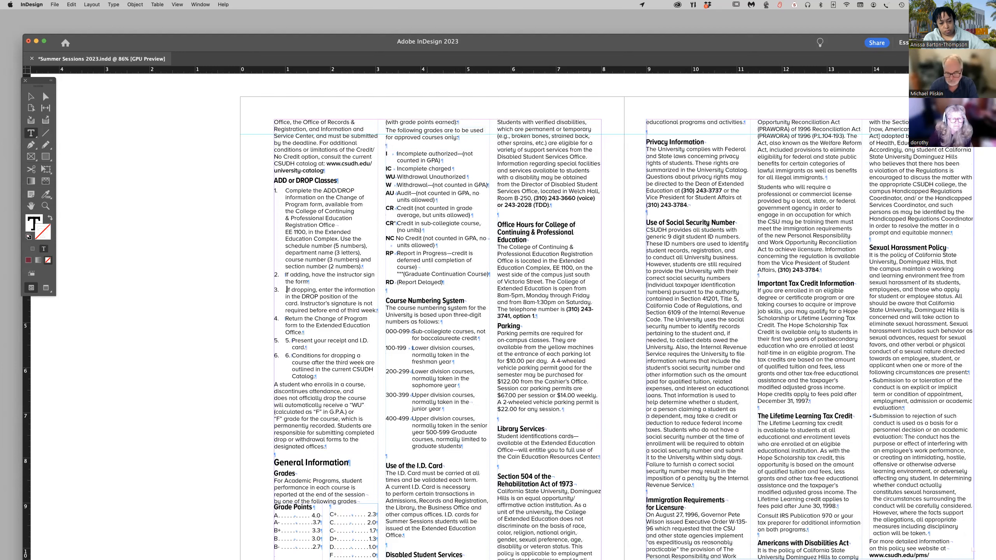
key("BackSpace")
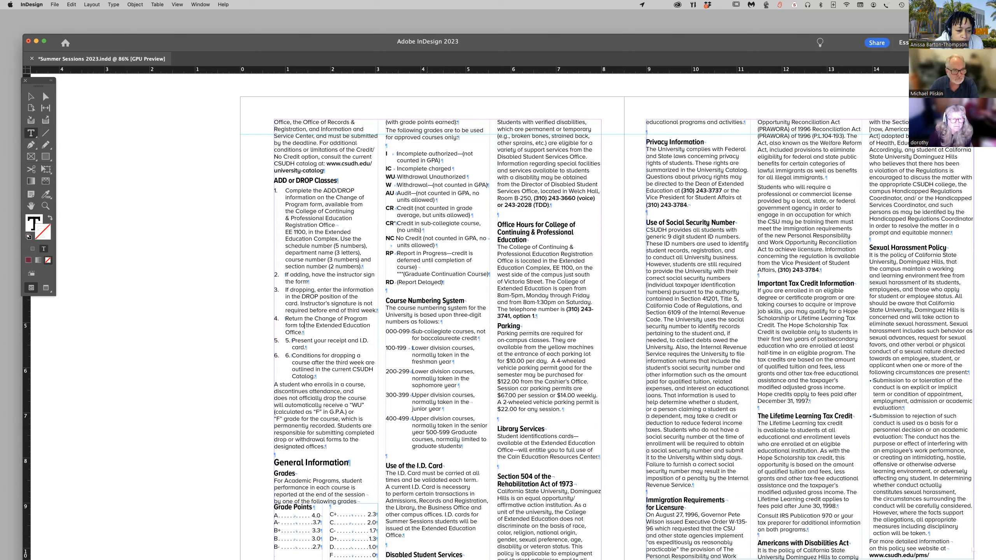
Delete the manually typed "5." and "6." from the last two ADD or DROP Classes list items.
key("BackSpace")
key("BackSpace")
key("BackSpace")
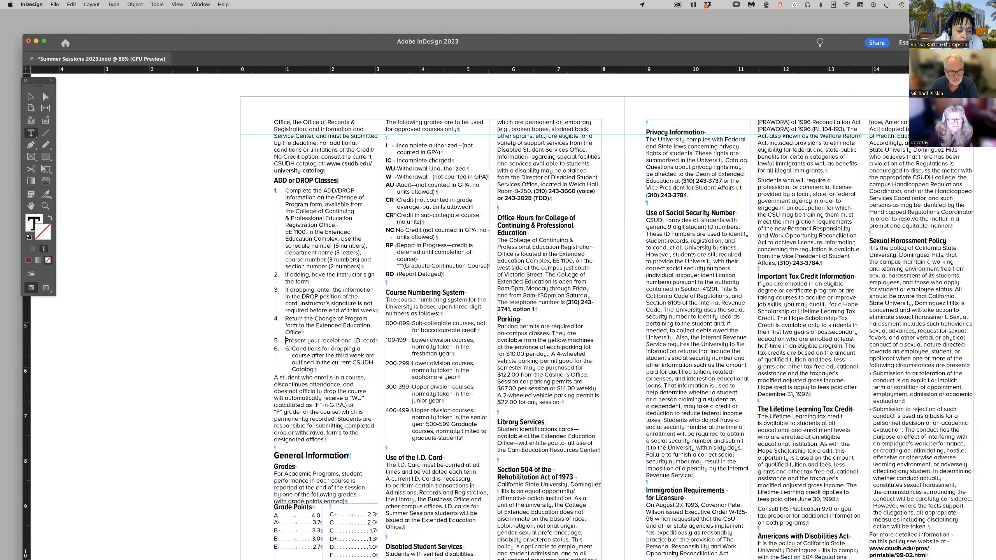
key("BackSpace")
key("BackSpace")
key("BackSpace")
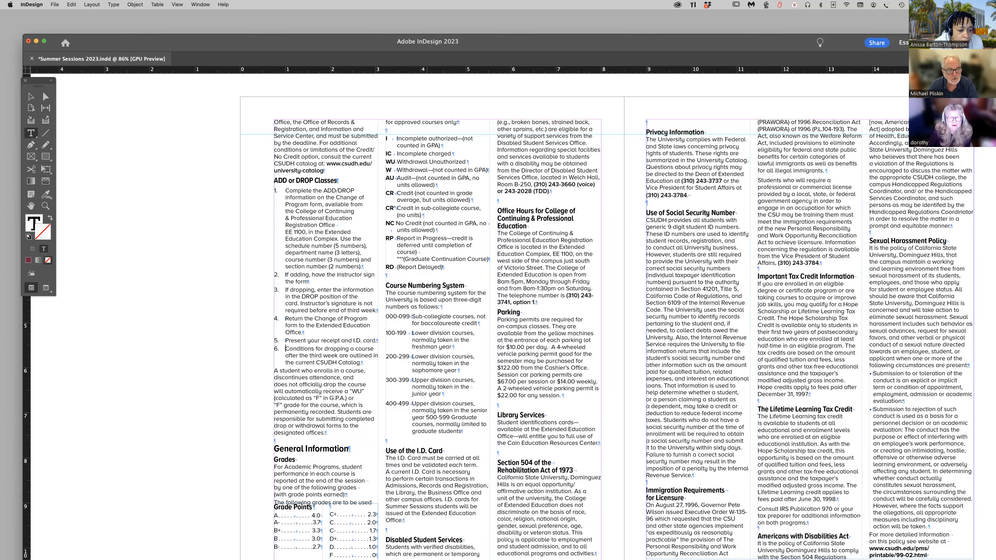
Set a left tab stop at 0.1806 in for the six numbered ADD or DROP Classes list items.
scroll(412, 236, "up", 5)
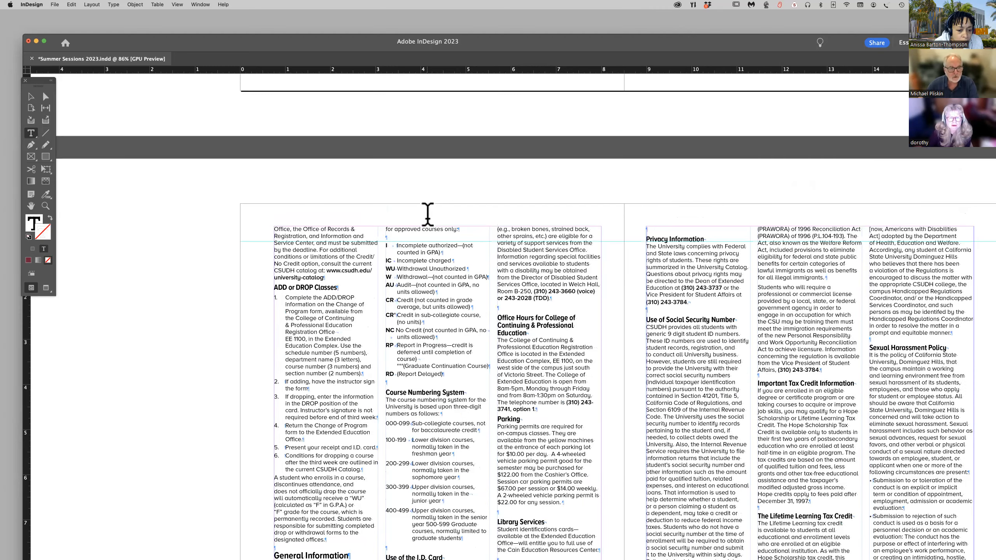
scroll(412, 236, "down", 6)
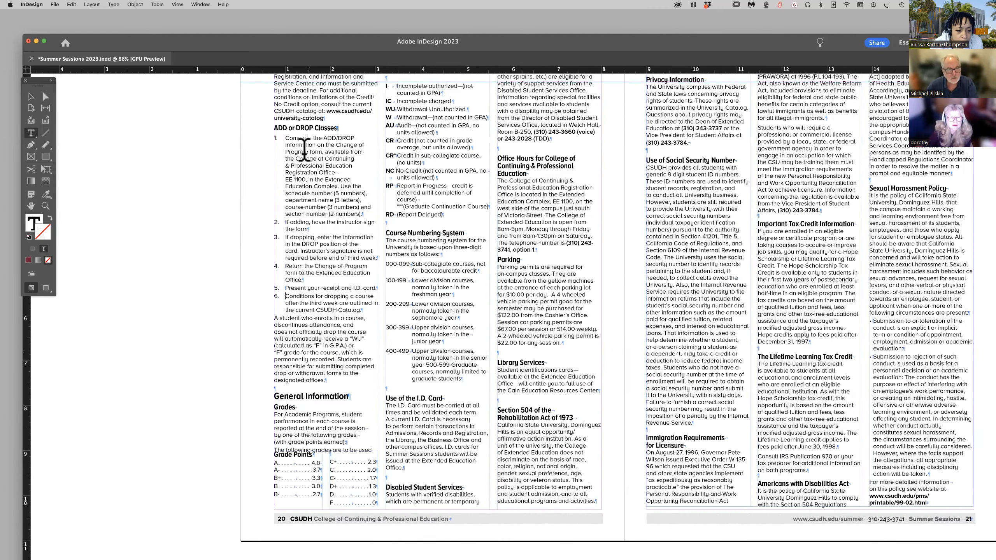
left_click_drag(274, 137, 374, 302)
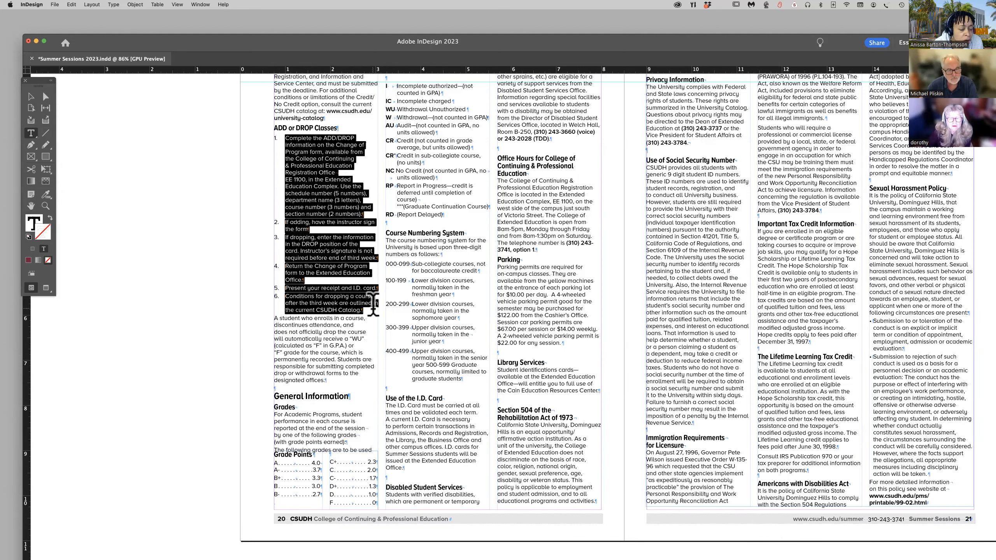
left_click(117, 4)
left_click(130, 54)
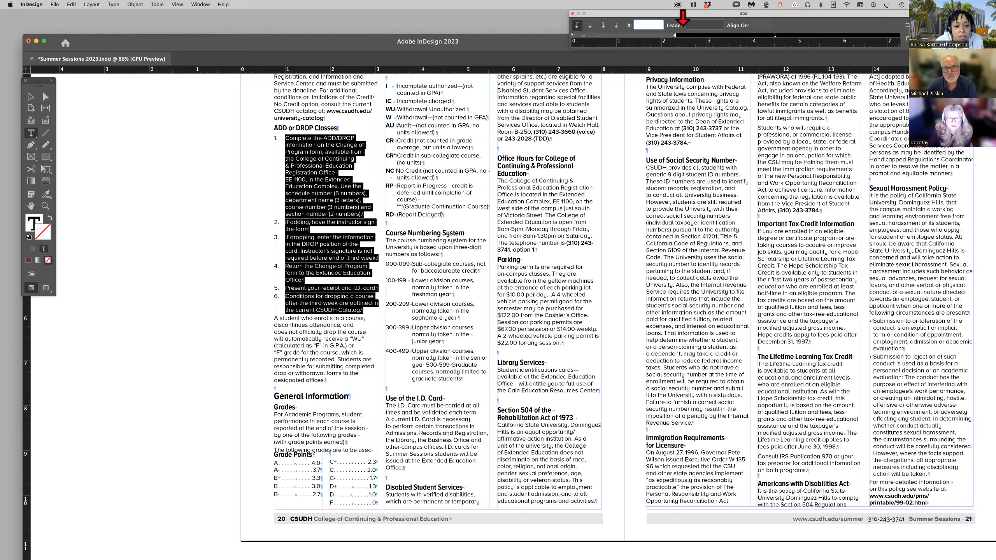
left_click_drag(683, 14, 677, 48)
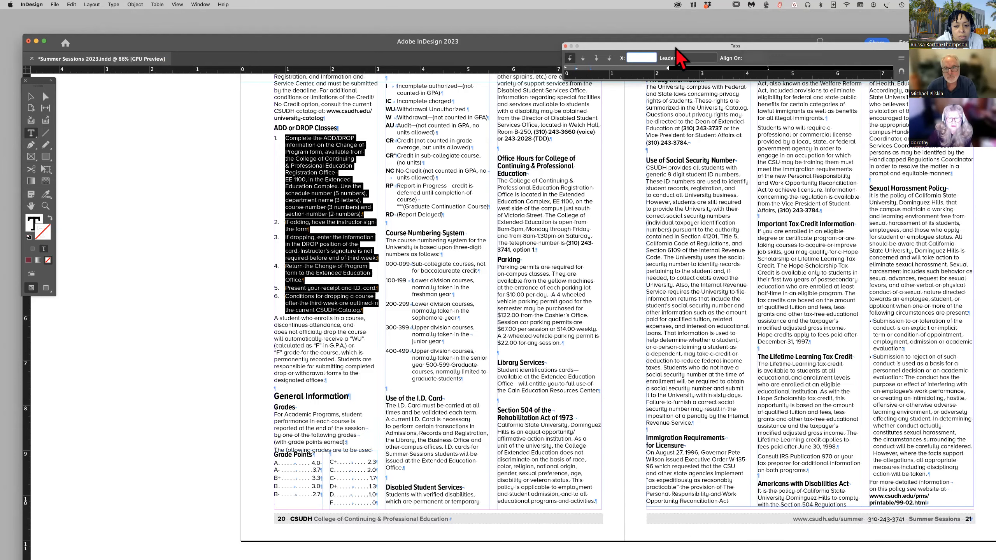
left_click(577, 71)
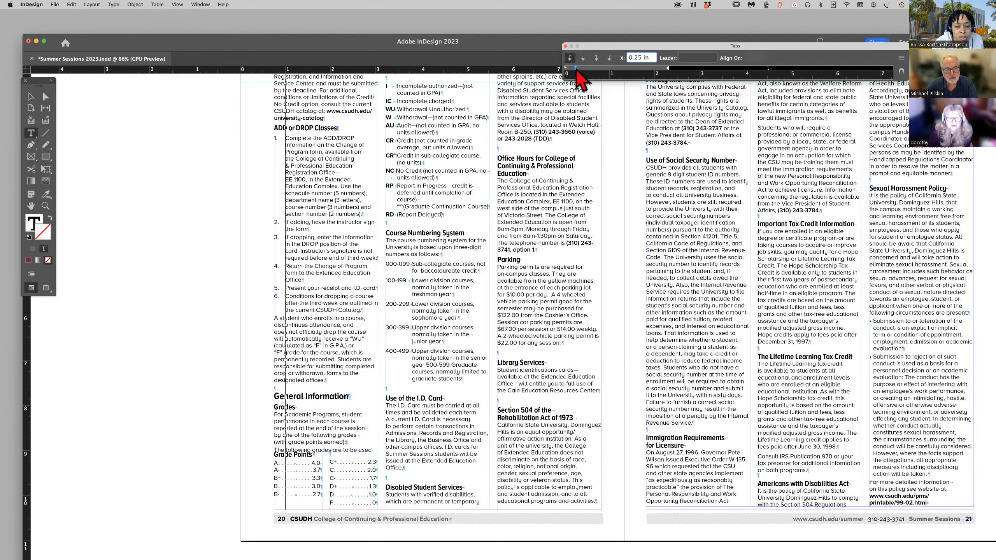
left_click_drag(577, 71, 574, 69)
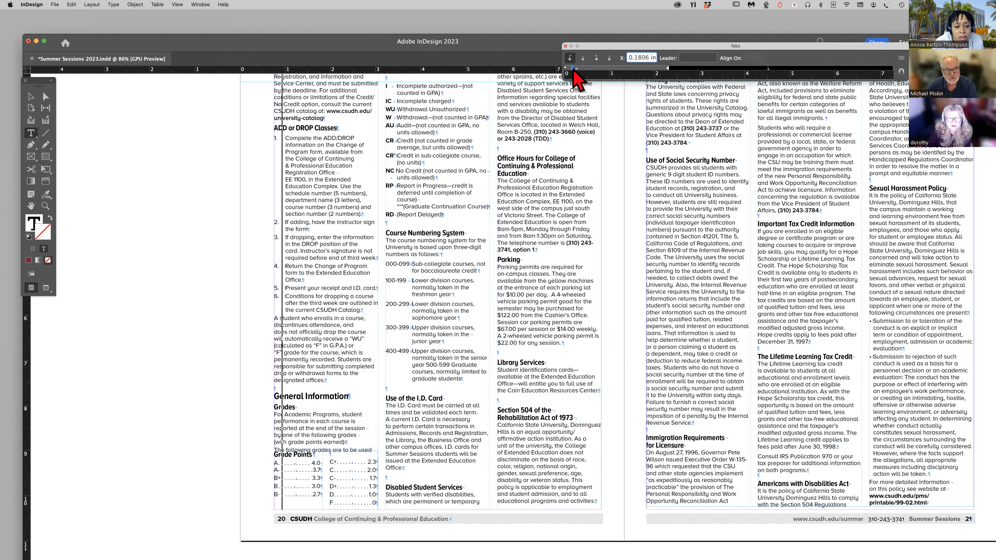
left_click_drag(573, 71, 574, 70)
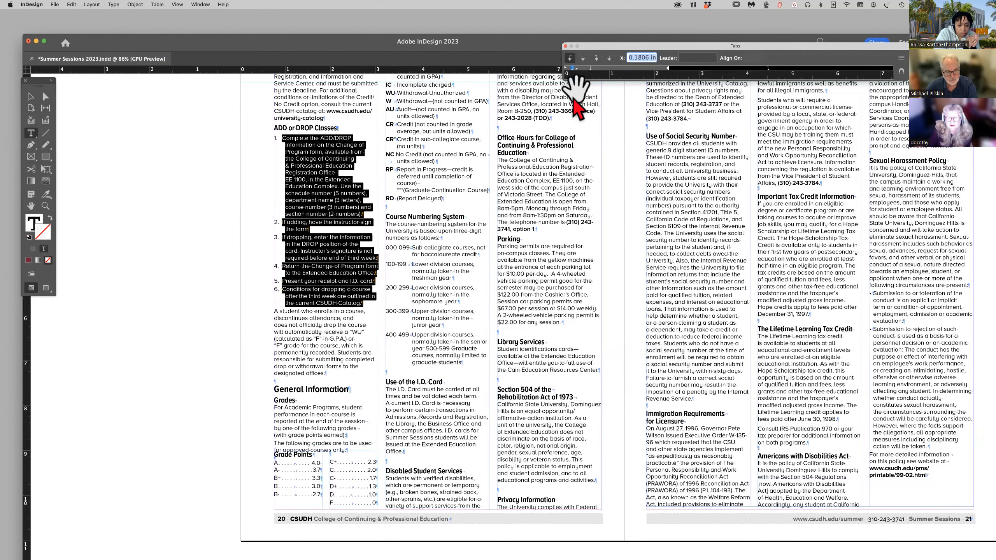
scroll(531, 148, "up", 1)
scroll(532, 148, "up", 5)
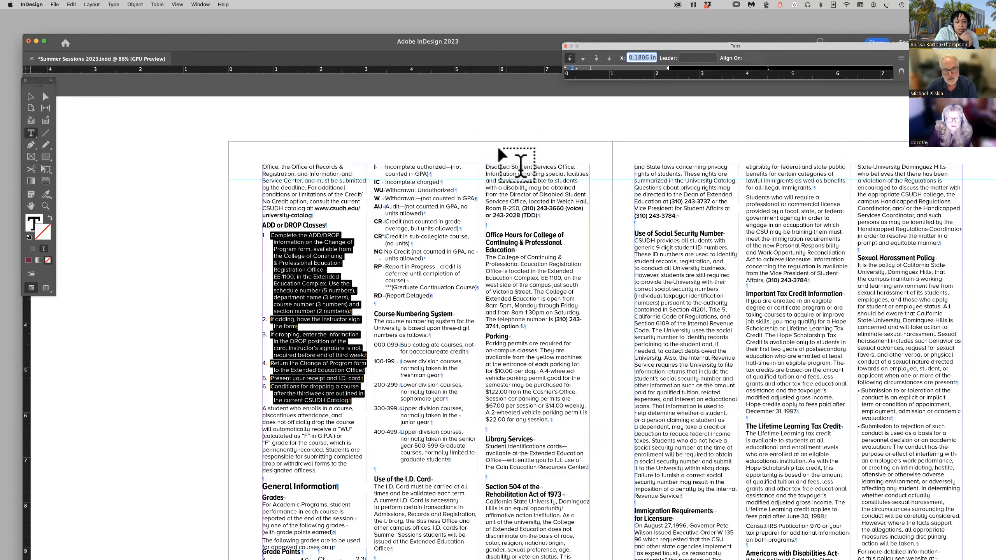
left_click(32, 98)
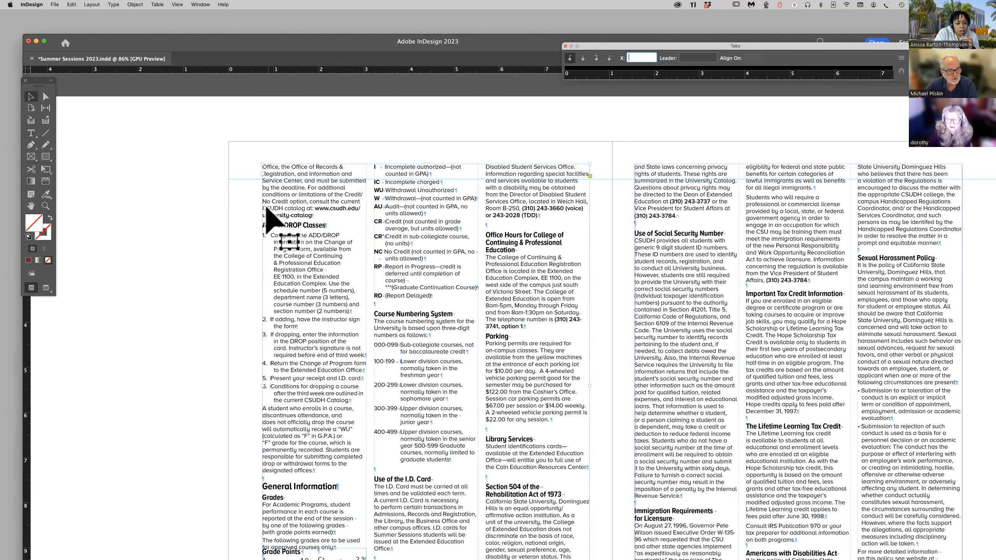
scroll(313, 243, "left", 1)
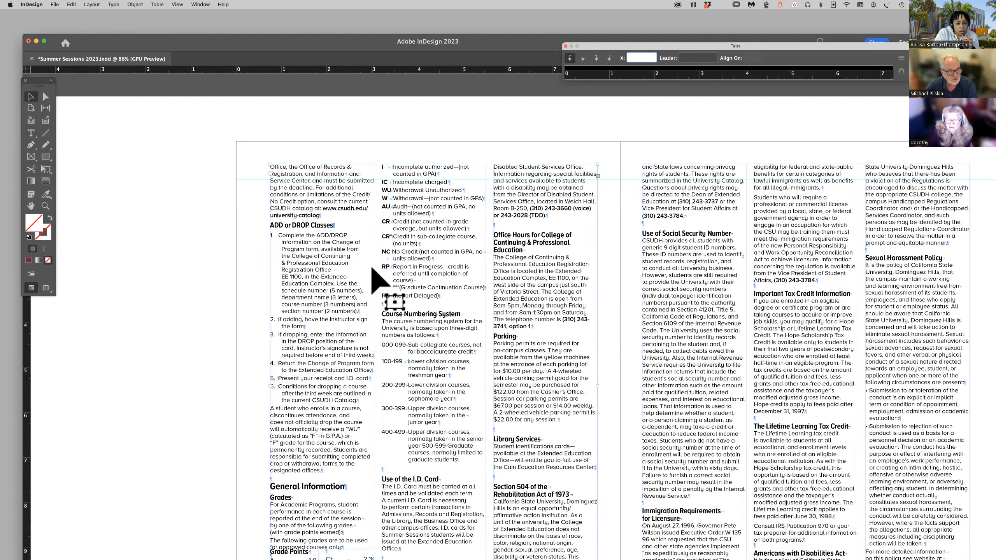
right_click(303, 261)
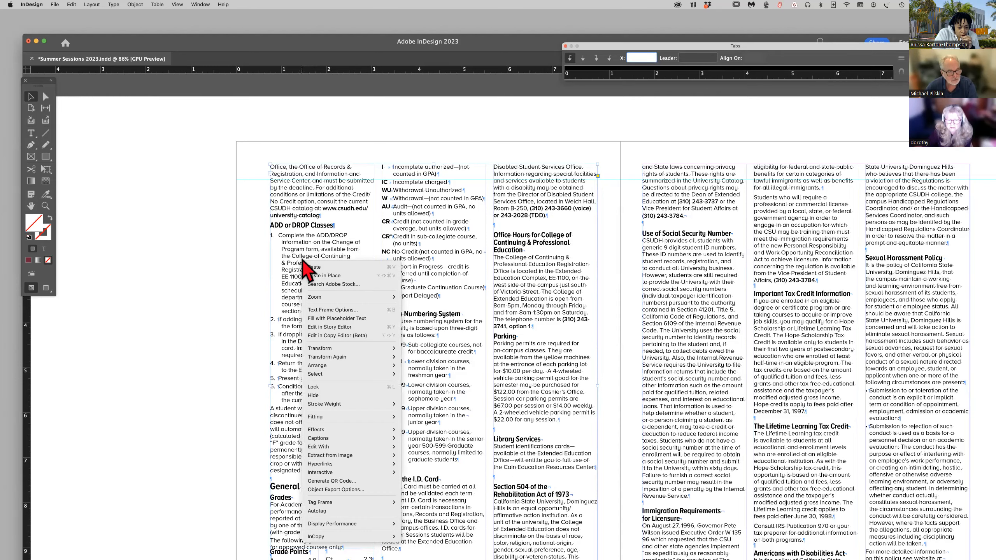
left_click(303, 261)
right_click(303, 261)
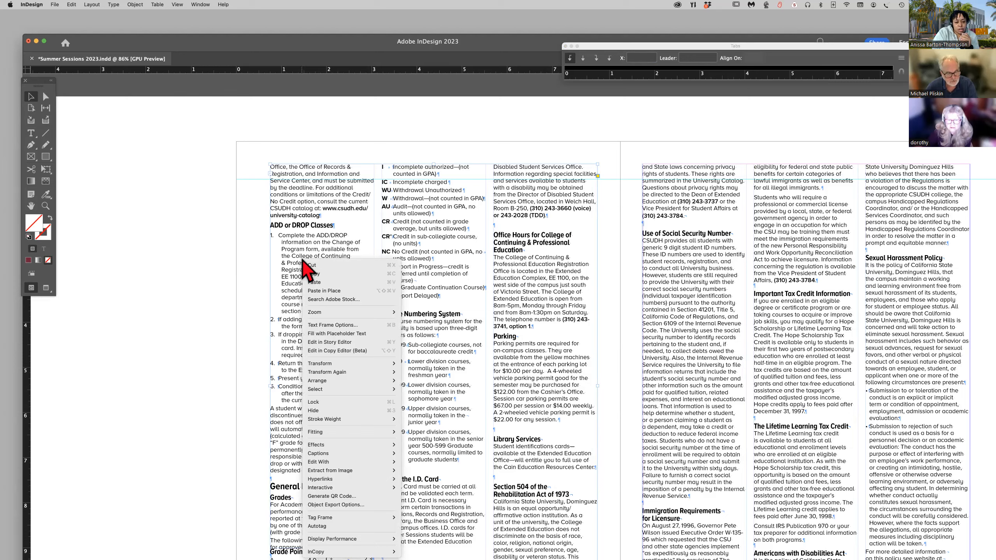
mouse_move(330, 448)
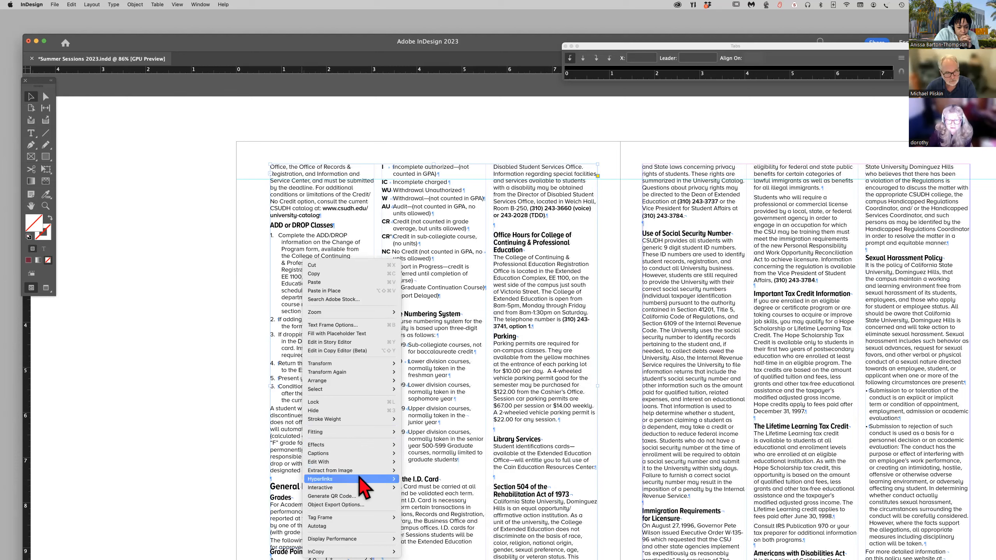
mouse_move(334, 520)
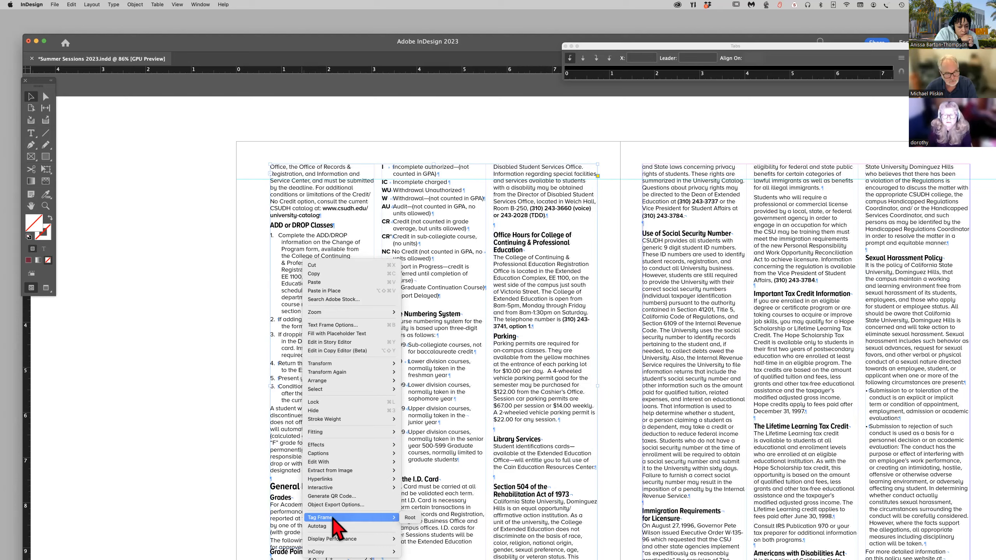
left_click(239, 245)
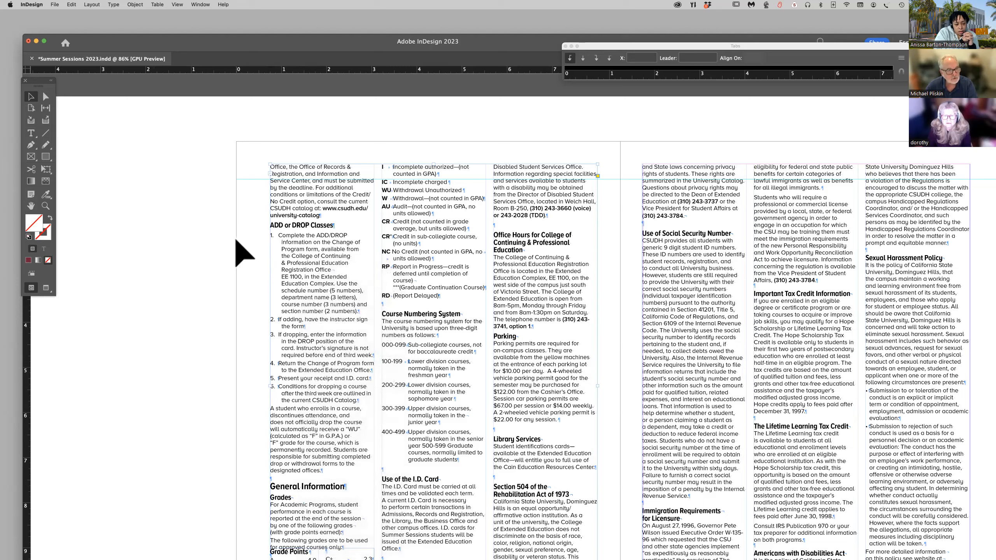
Start a new paragraph style based on the six ADD or DROP Classes list items and name it Numbered List.
left_click(32, 133)
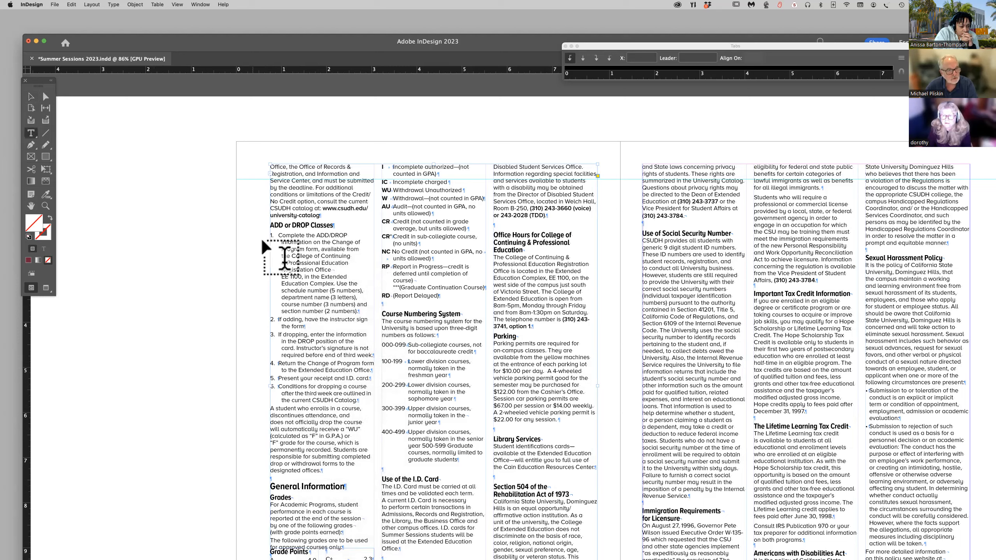
left_click(269, 233)
left_click_drag(269, 234, 358, 396)
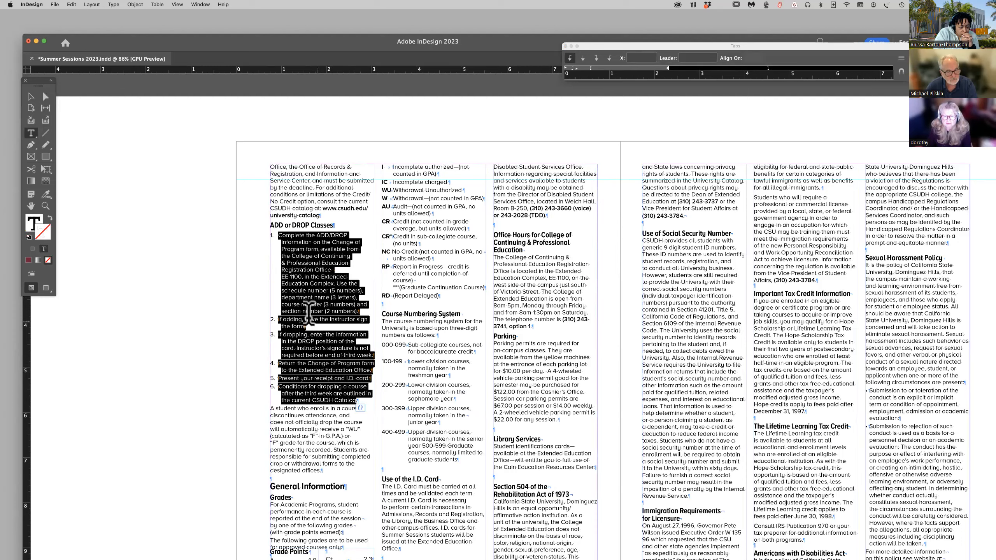
right_click(303, 303)
left_click(260, 302)
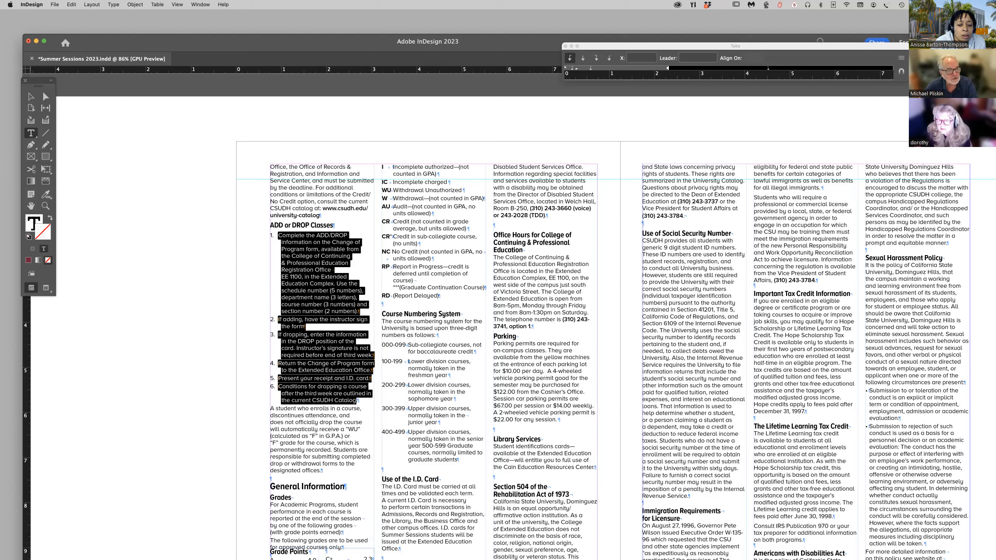
left_click(113, 5)
mouse_move(138, 227)
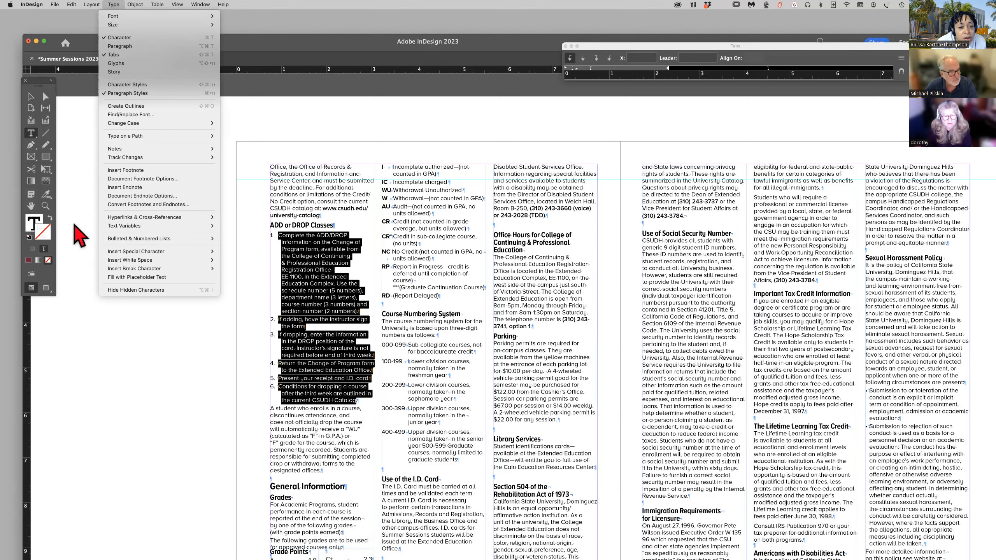
left_click(77, 232)
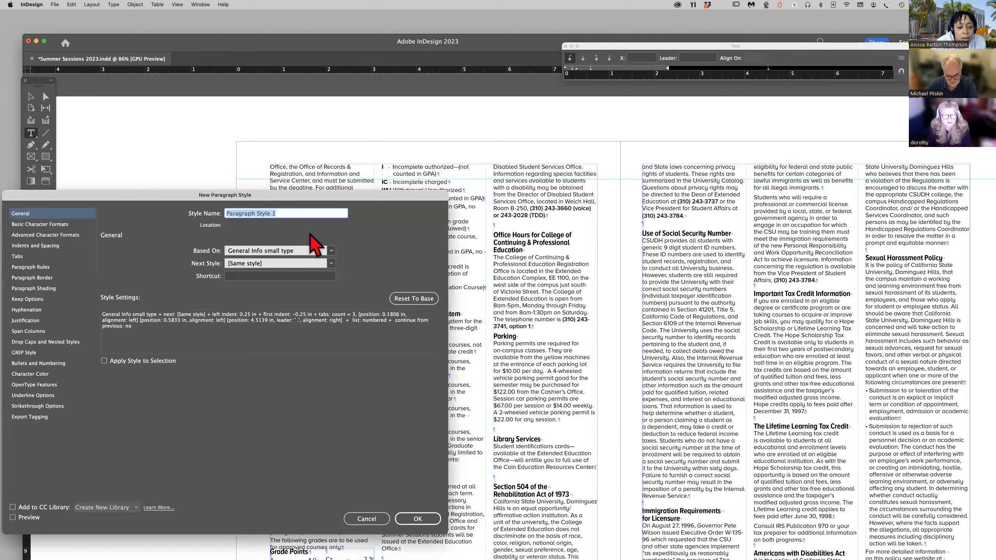
type("B")
key("BackSpace")
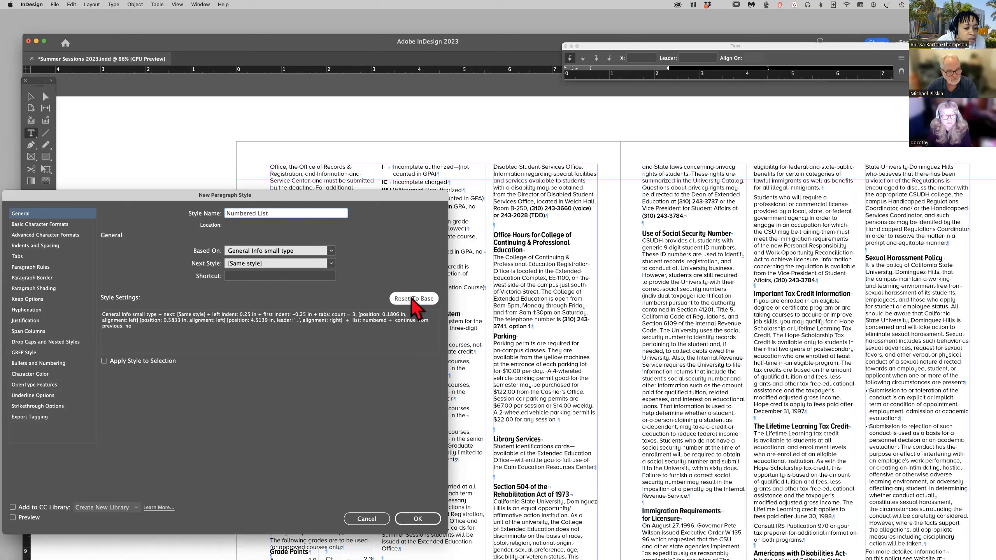
Create the Numbered List style with its PDF export tag set to [Automatic] and apply it to the six selected list items.
left_click(40, 417)
left_click(176, 434)
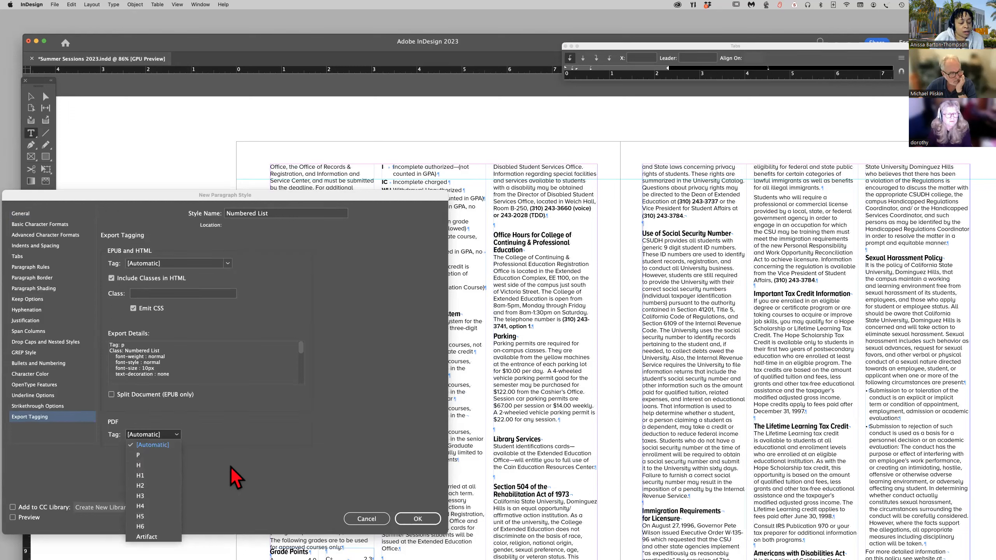
left_click(176, 447)
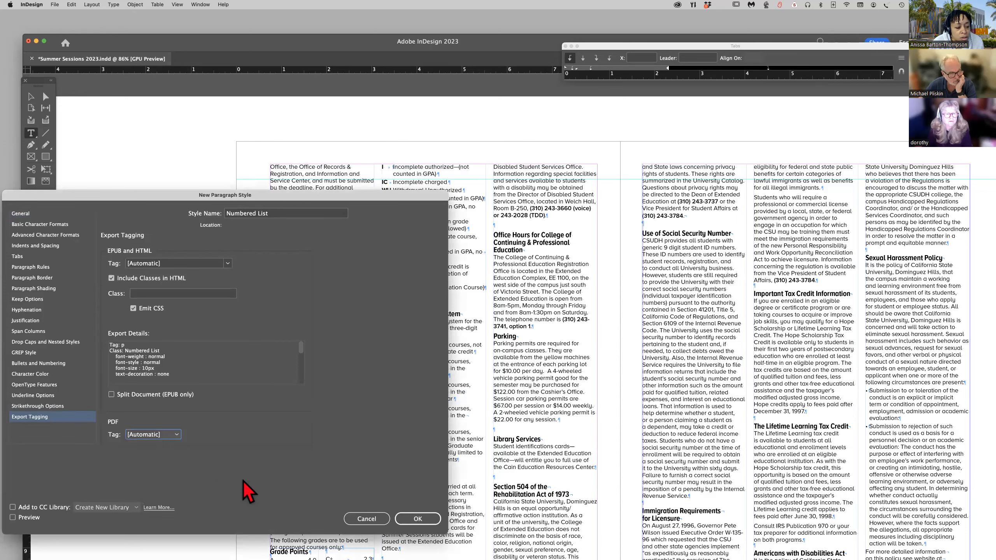
left_click(417, 519)
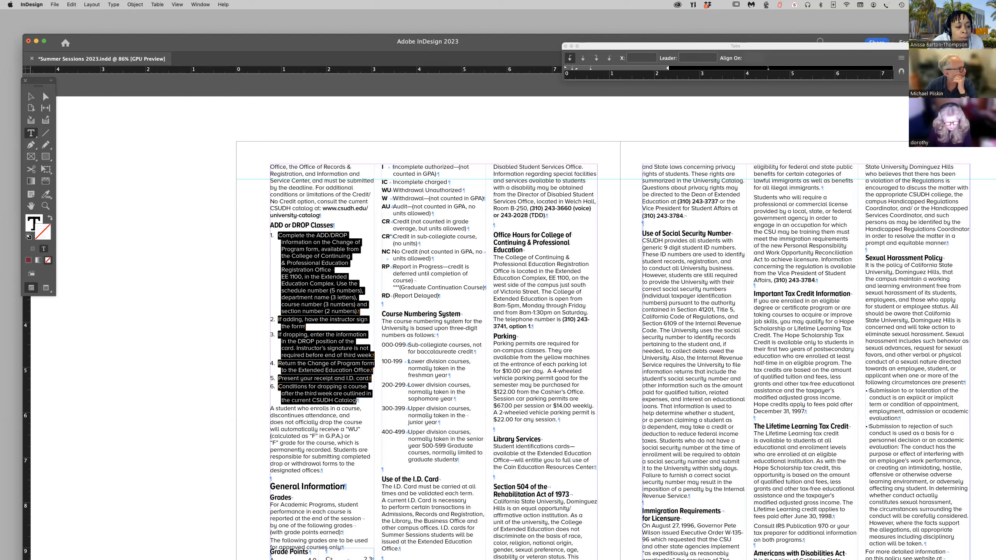
key("super+z")
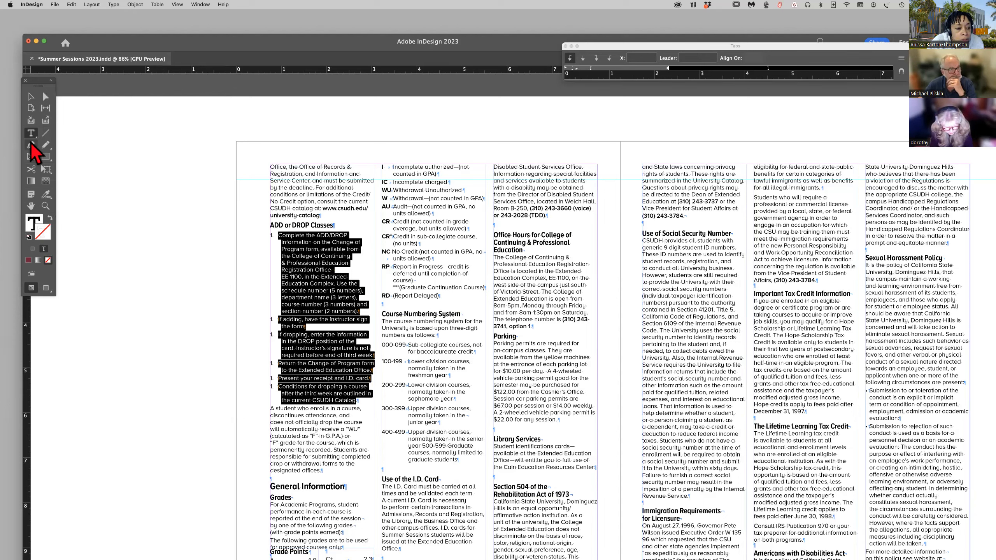
key("Escape")
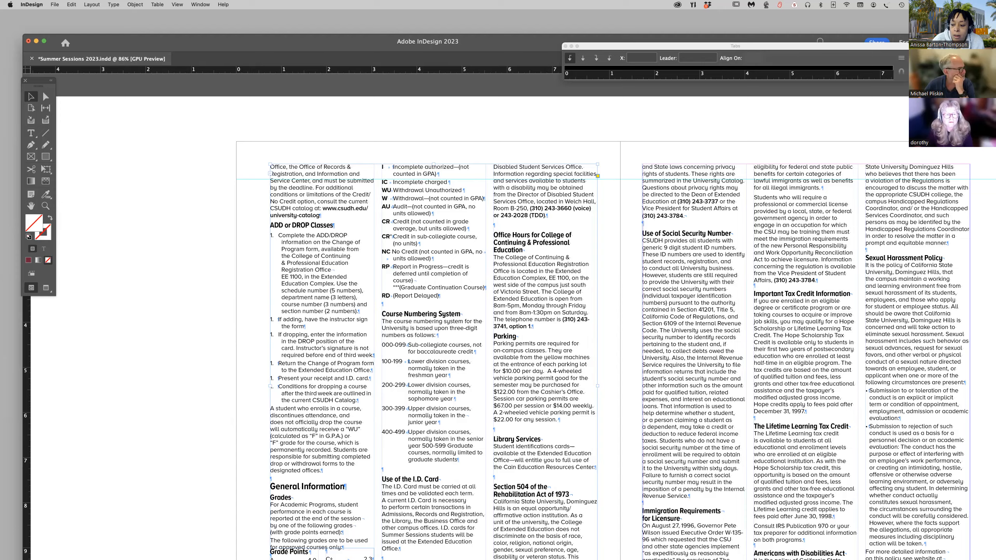
Switch to Acrobat and view the content containers of the ADD or DROP Classes list on page 20 of the bulletin PDF.
left_click_drag(178, 40, 198, 161)
left_click(312, 73)
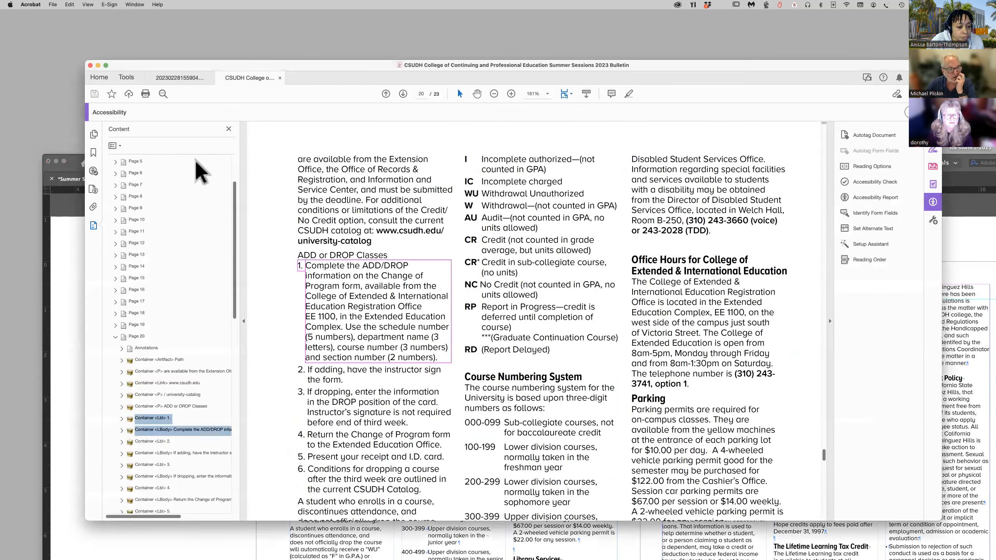
Collapse the content tree and examine Elements 2 to 4 flagged under List items in the accessibility check results.
left_click(115, 337)
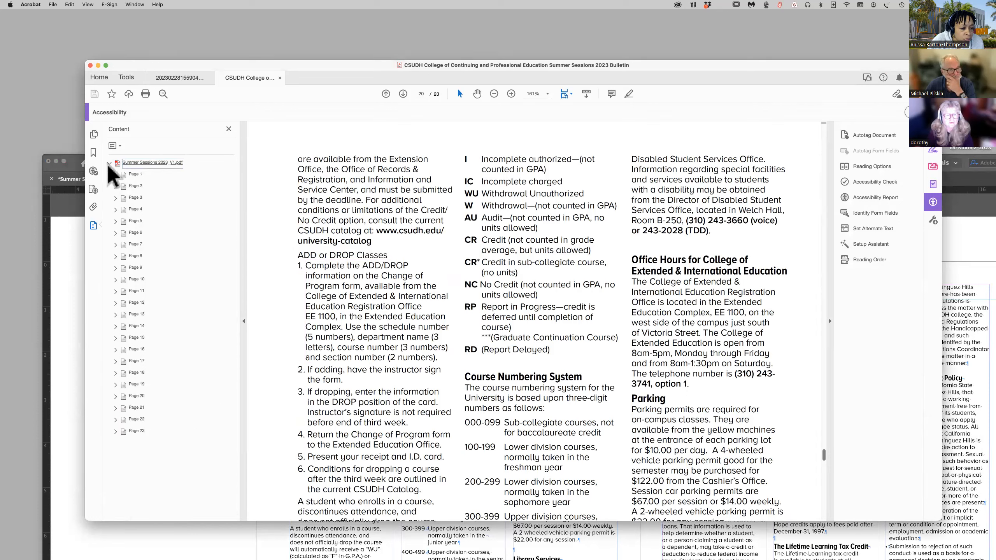
left_click(93, 171)
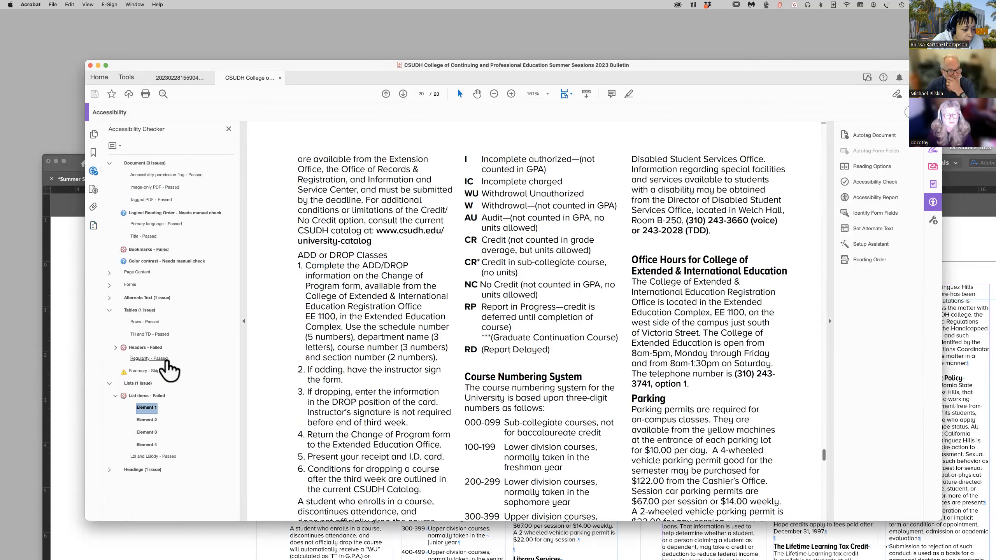
left_click(152, 423)
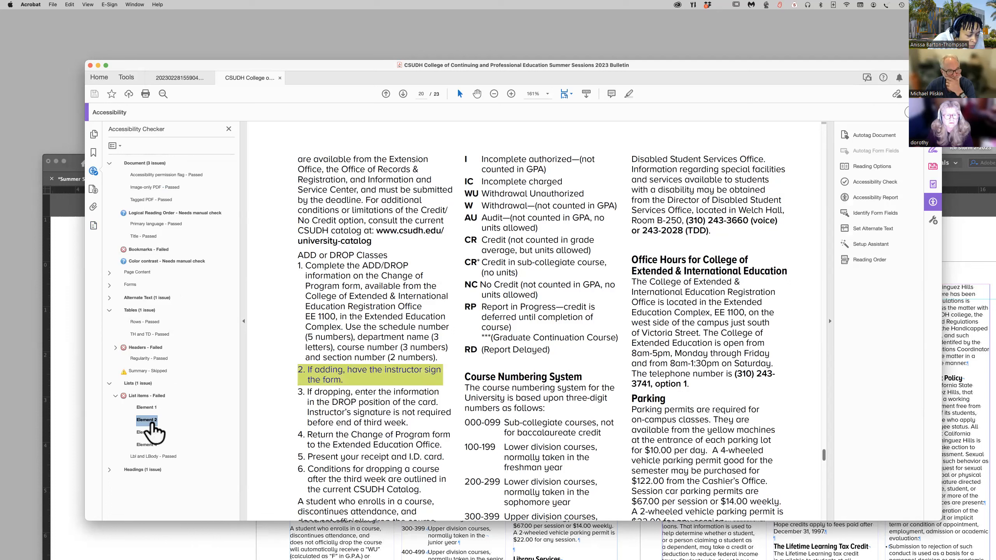
left_click(148, 433)
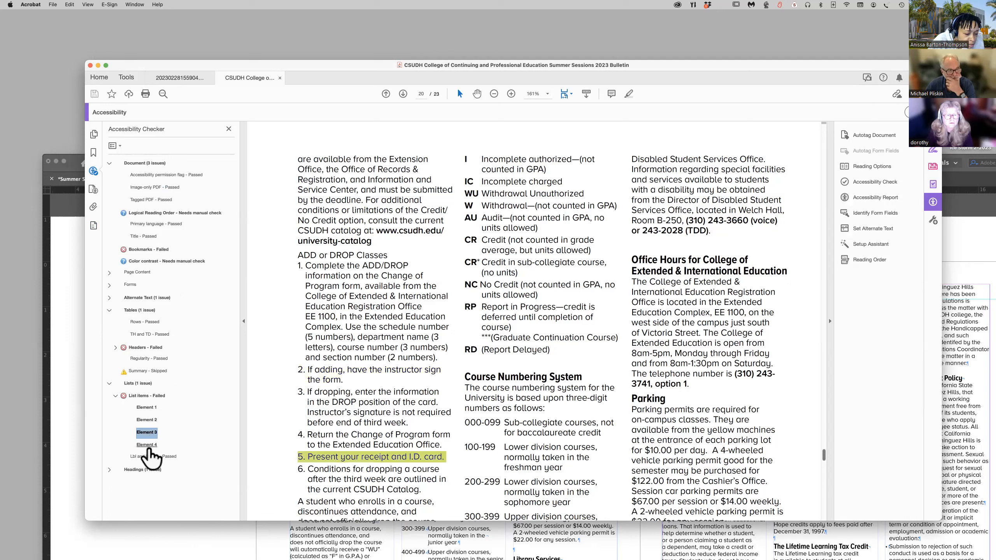
left_click(147, 446)
left_click(116, 396)
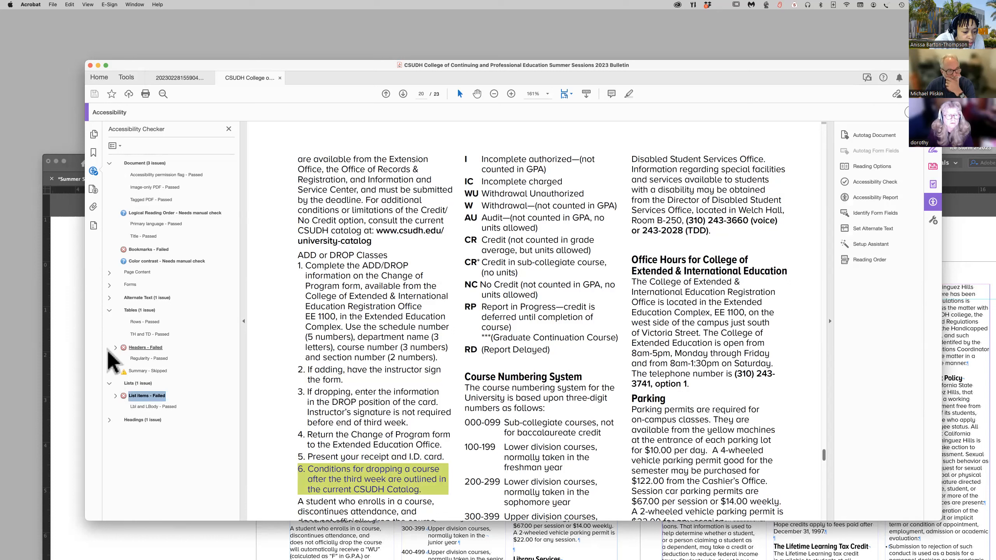
Examine Elements 1 to 8 flagged under the Headings check's Appropriate nesting rule, locating each one in the bulletin.
left_click(109, 420)
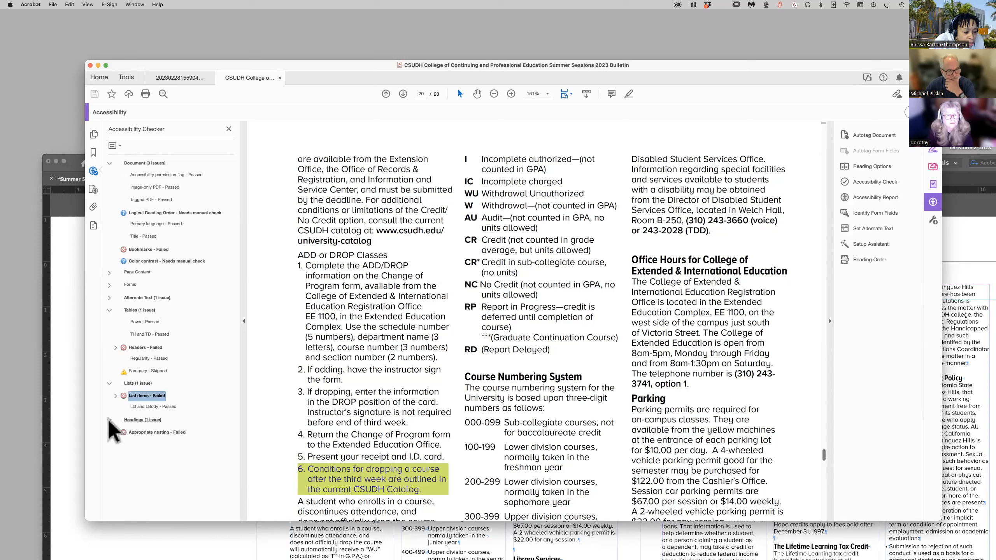
left_click(115, 432)
scroll(228, 500, "down", 1)
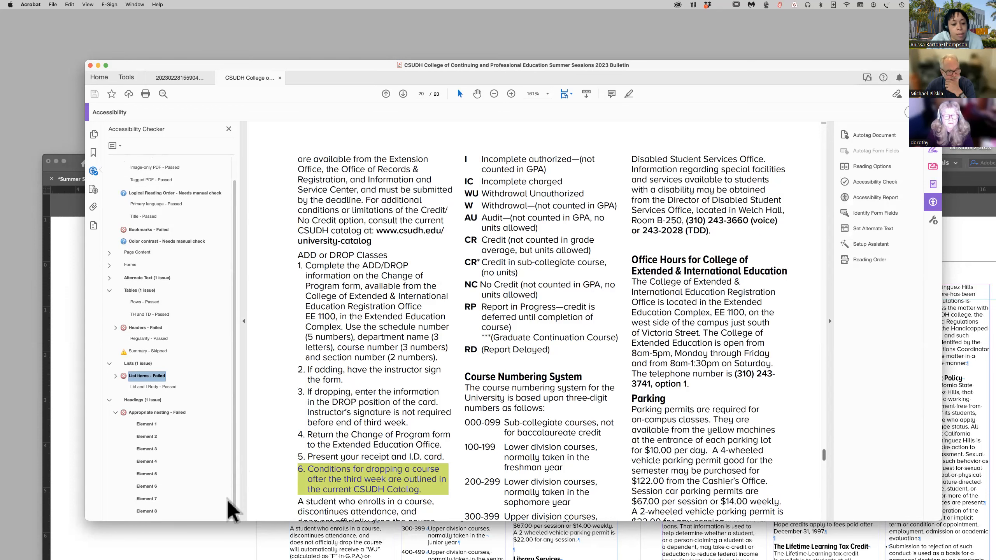
left_click(146, 425)
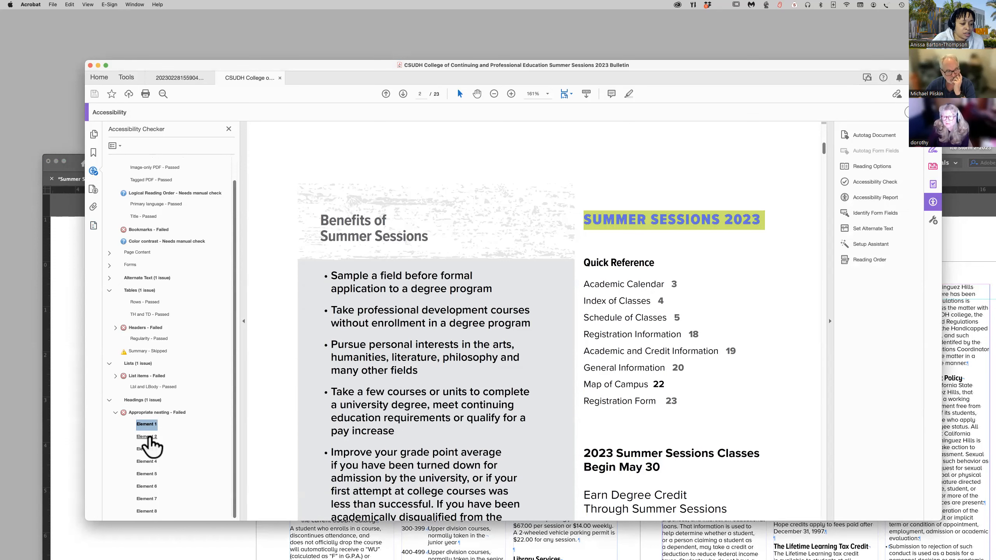
left_click(149, 437)
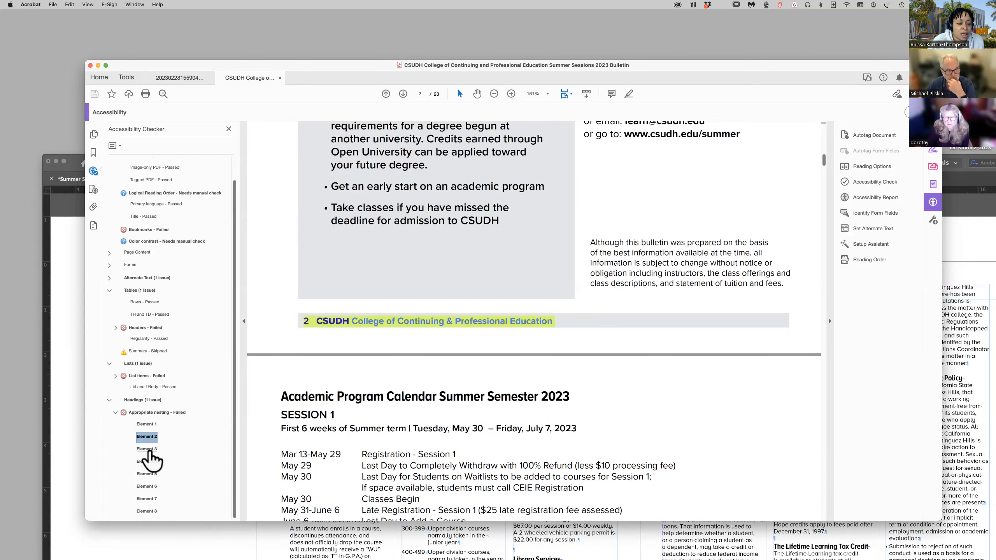
left_click(147, 449)
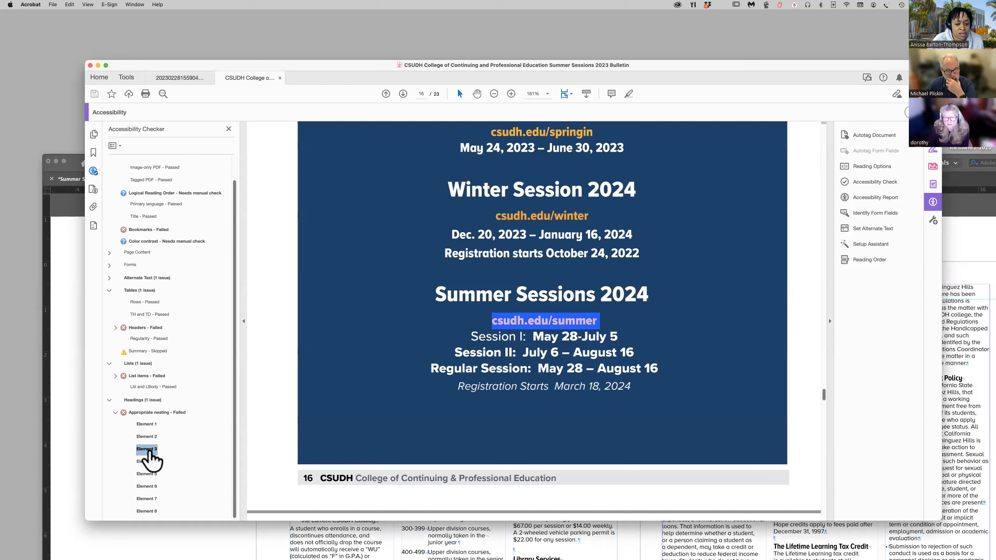
left_click(147, 462)
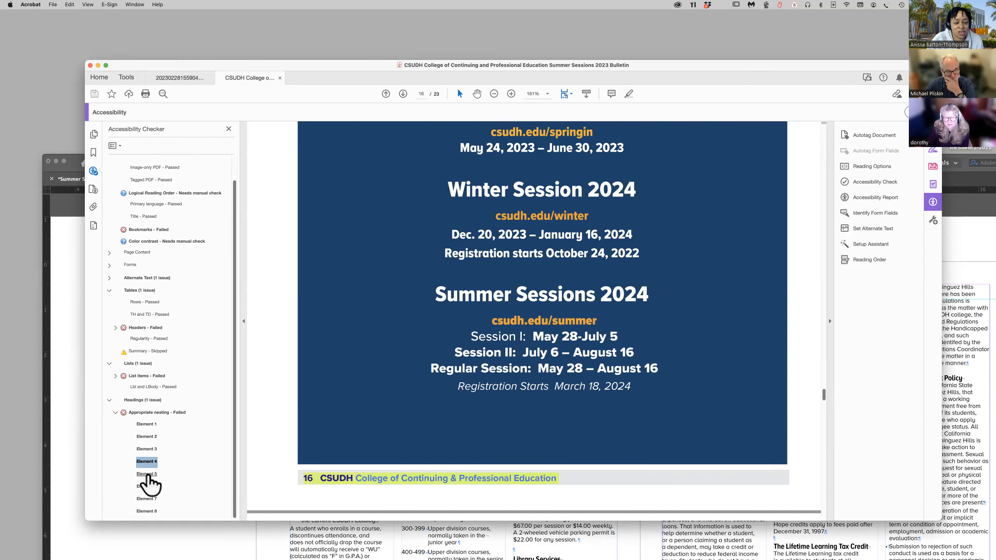
left_click(147, 474)
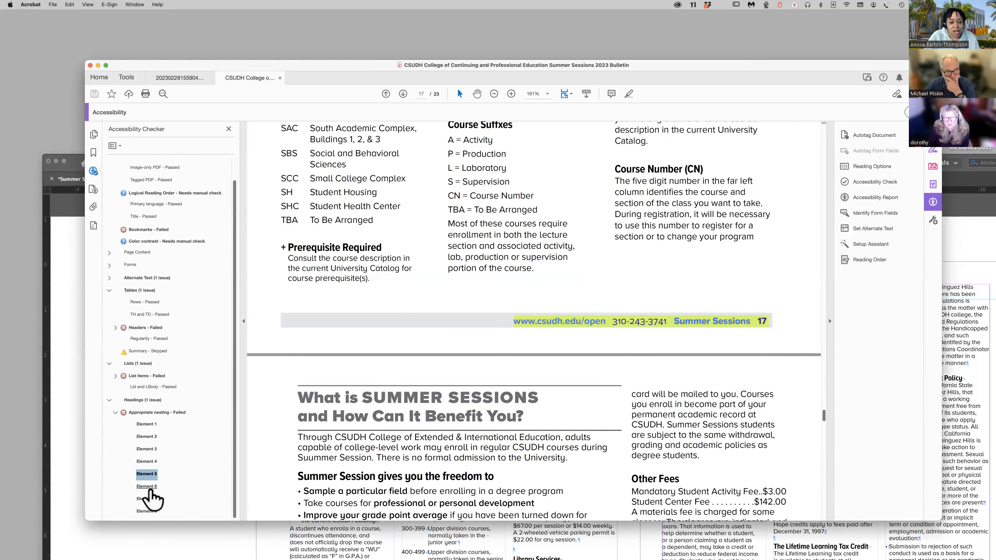
left_click(149, 488)
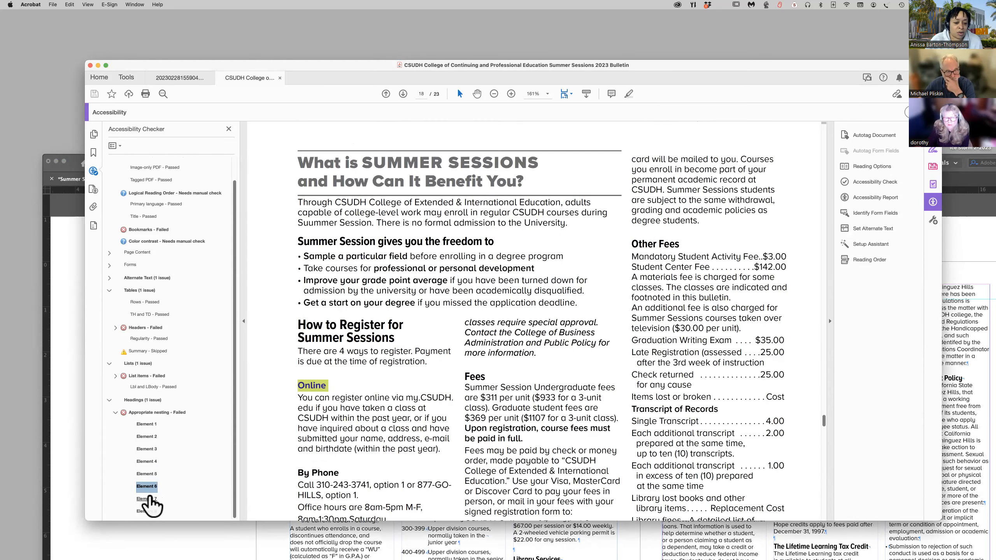
left_click(147, 500)
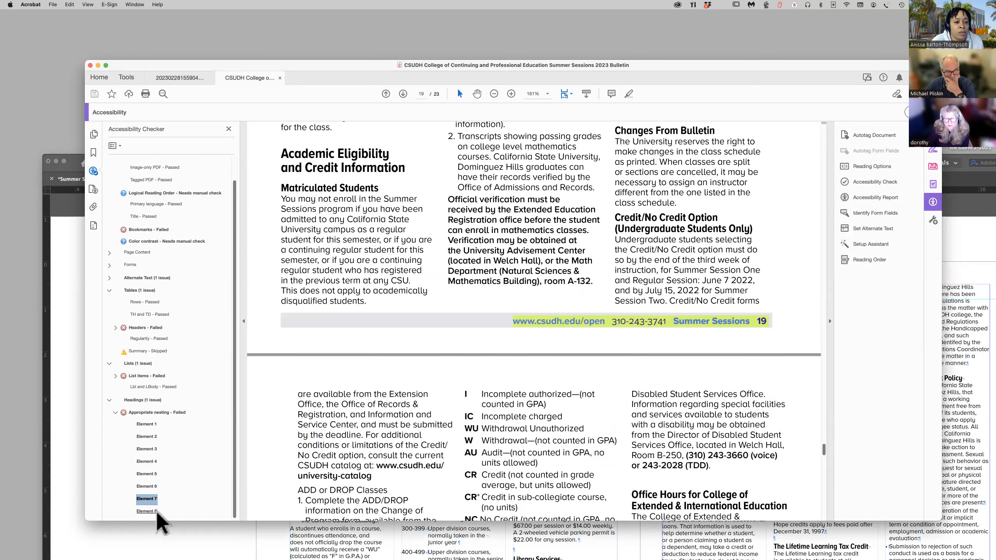
left_click(150, 512)
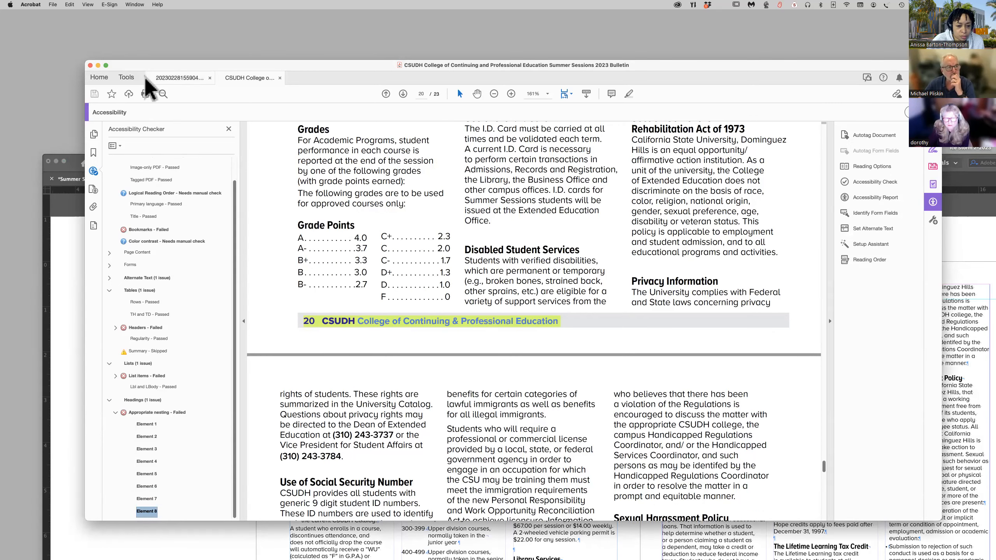
Switch to InDesign, enlarge the view of the bulletin, and select the left-page footer on the A-Master spread.
left_click(77, 167)
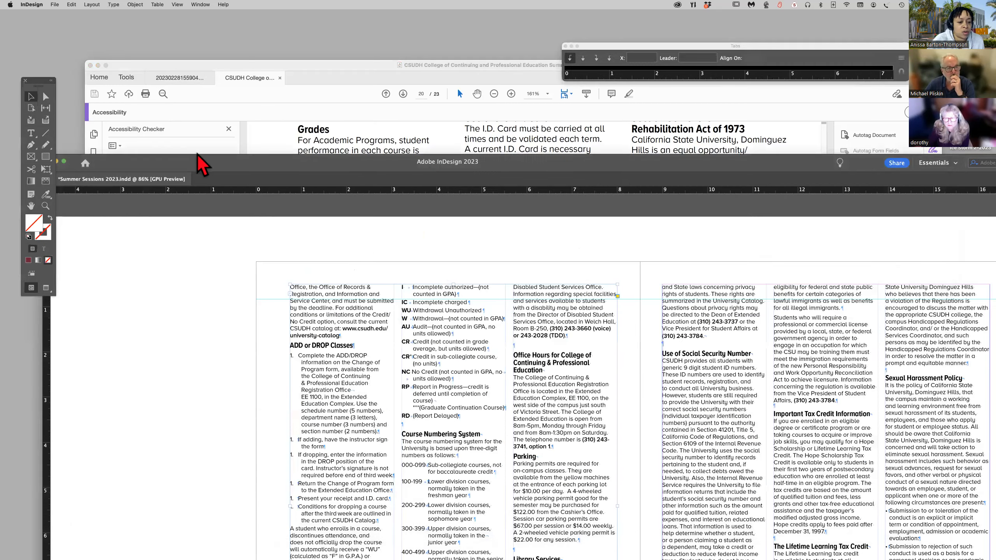
left_click_drag(208, 169, 152, 16)
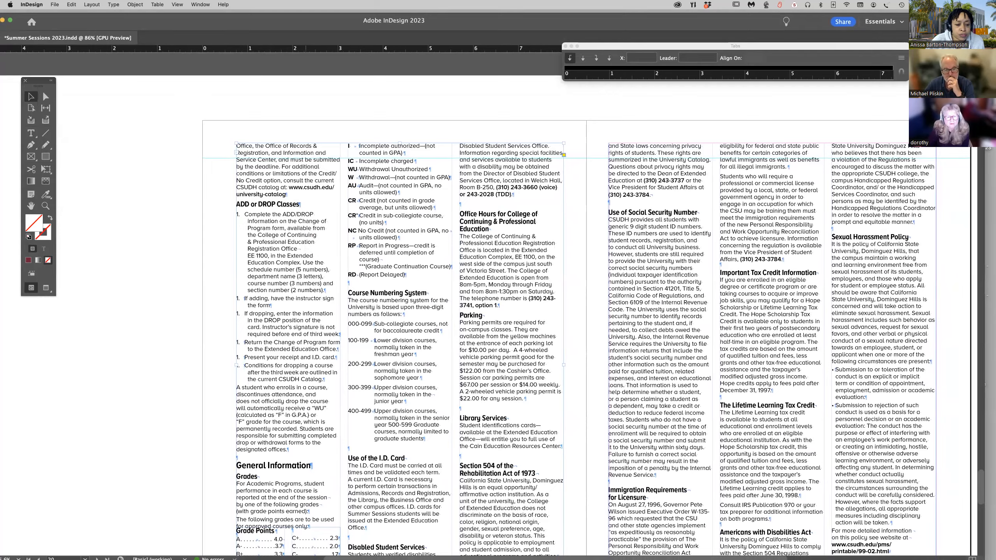
scroll(308, 246, "down", 5)
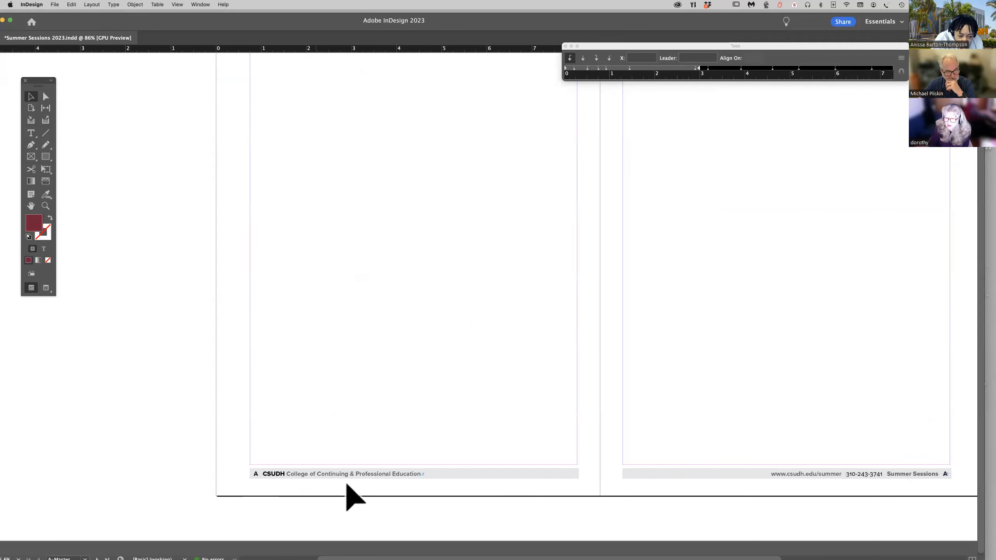
left_click(370, 474)
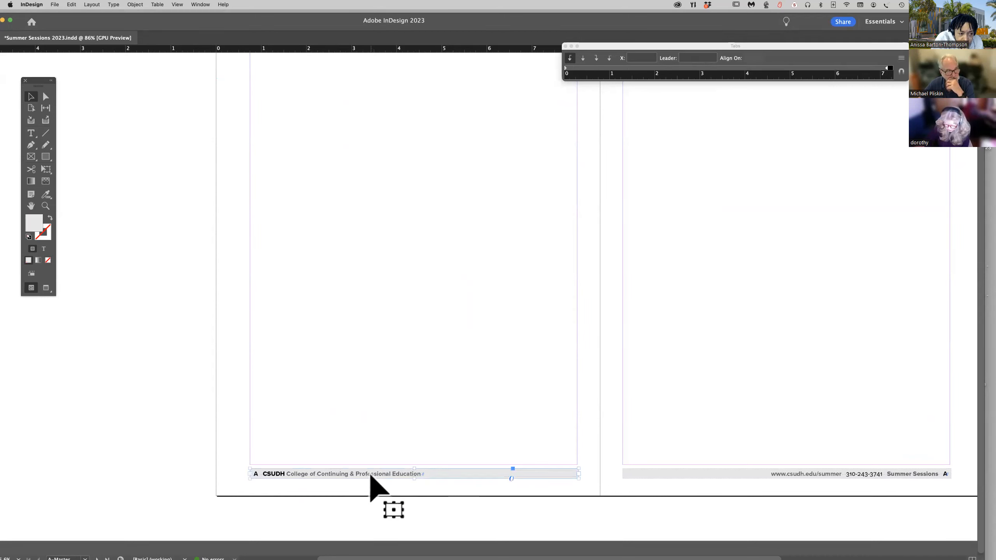
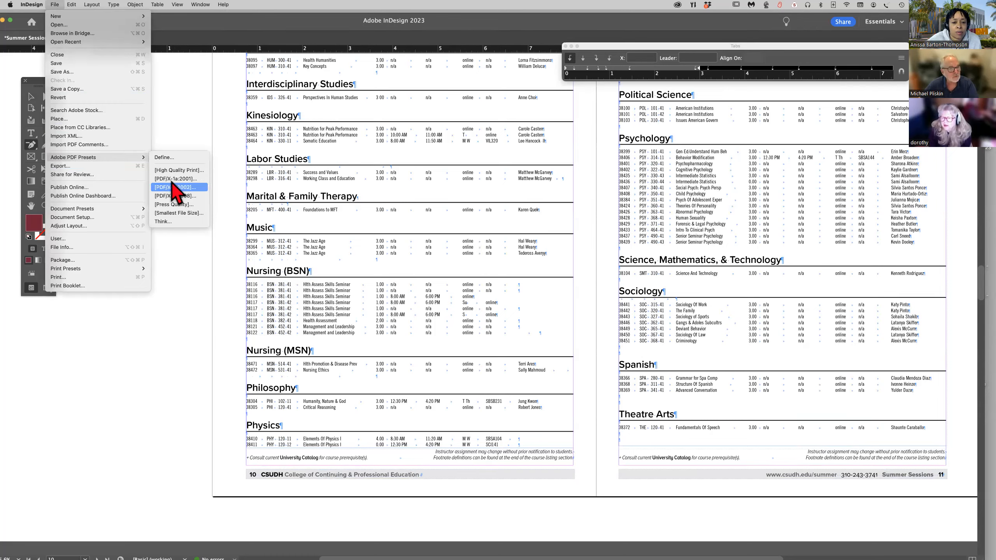
Export the bulletin with the Smallest File Size preset as Summer Sessions 2023_V2.pdf, with Create Tagged PDF and Hyperlinks enabled.
left_click(196, 214)
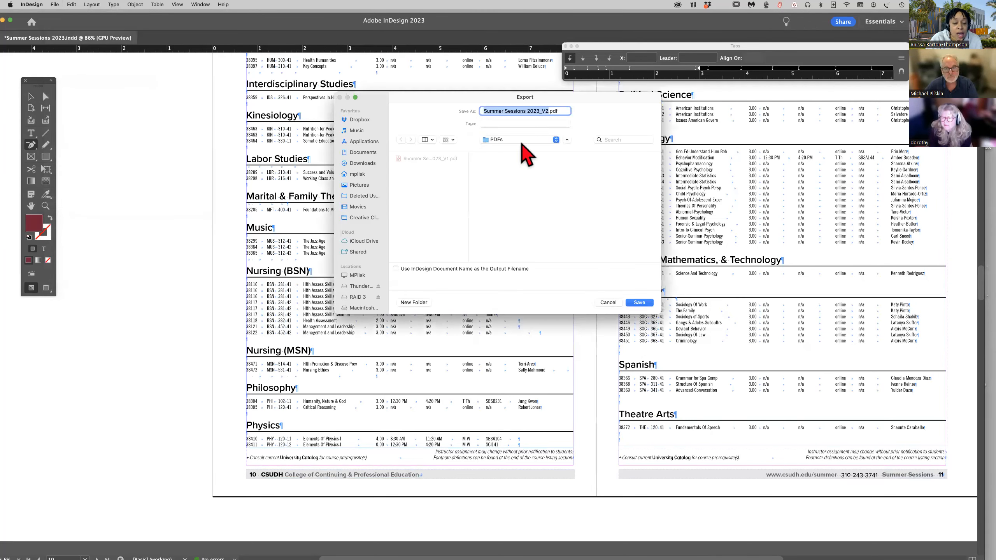
left_click(640, 302)
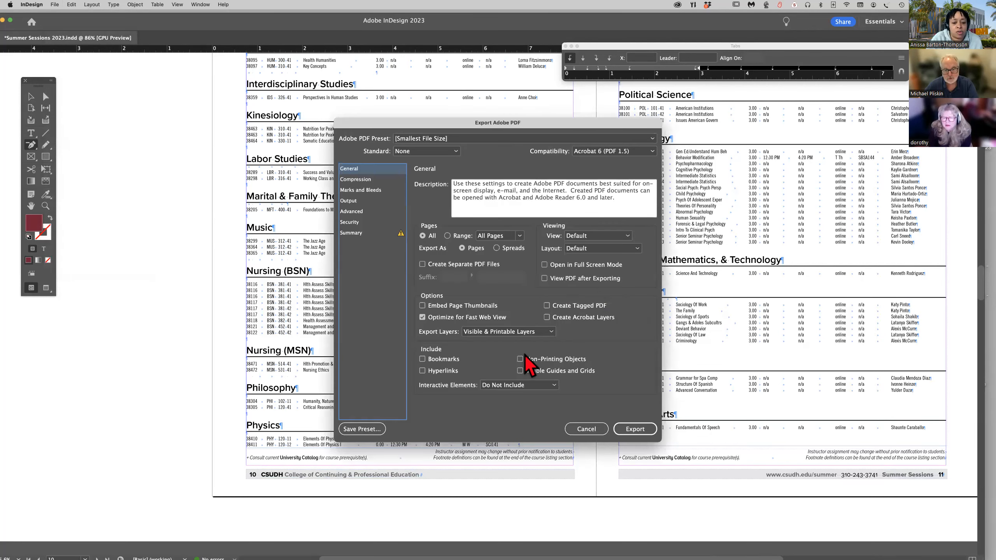
left_click(547, 305)
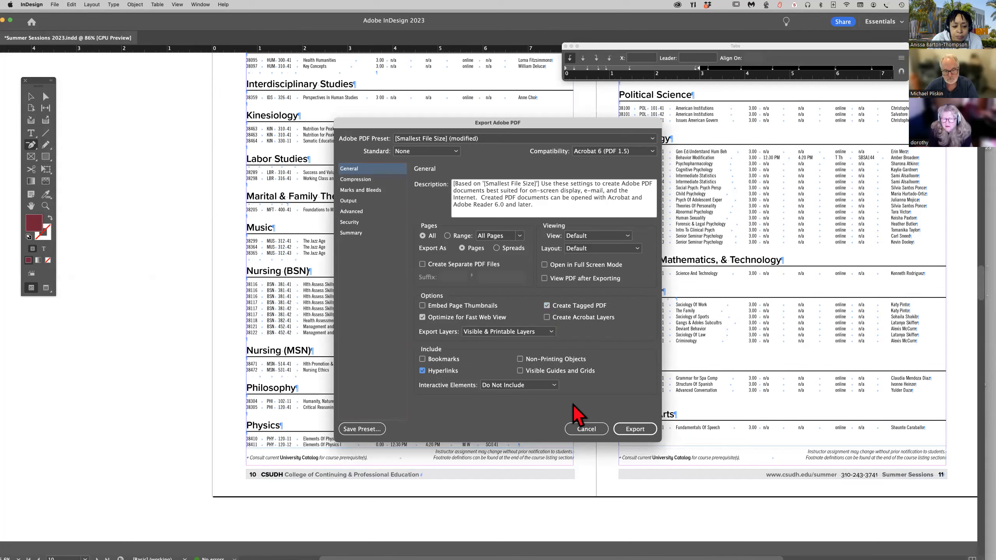
left_click(636, 430)
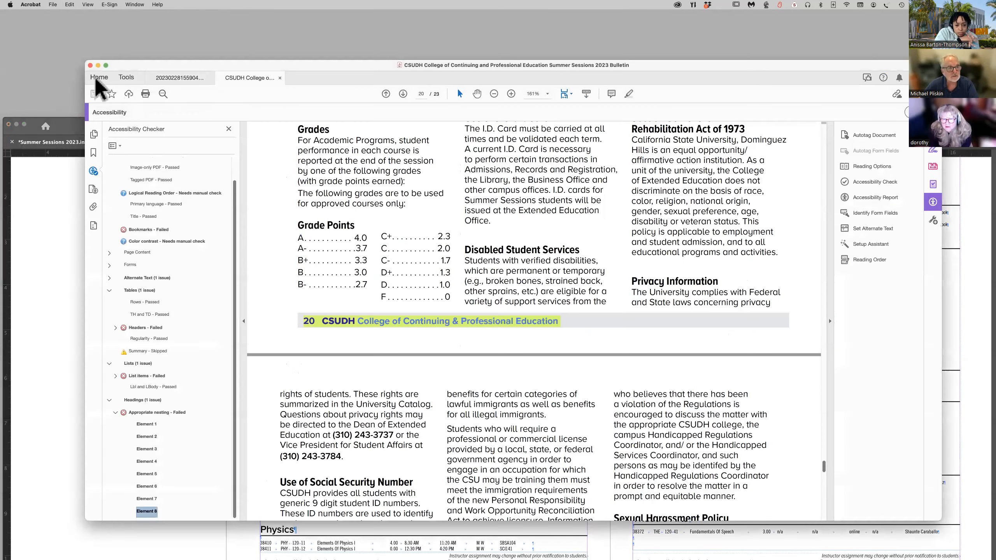
left_click(53, 5)
mouse_move(75, 36)
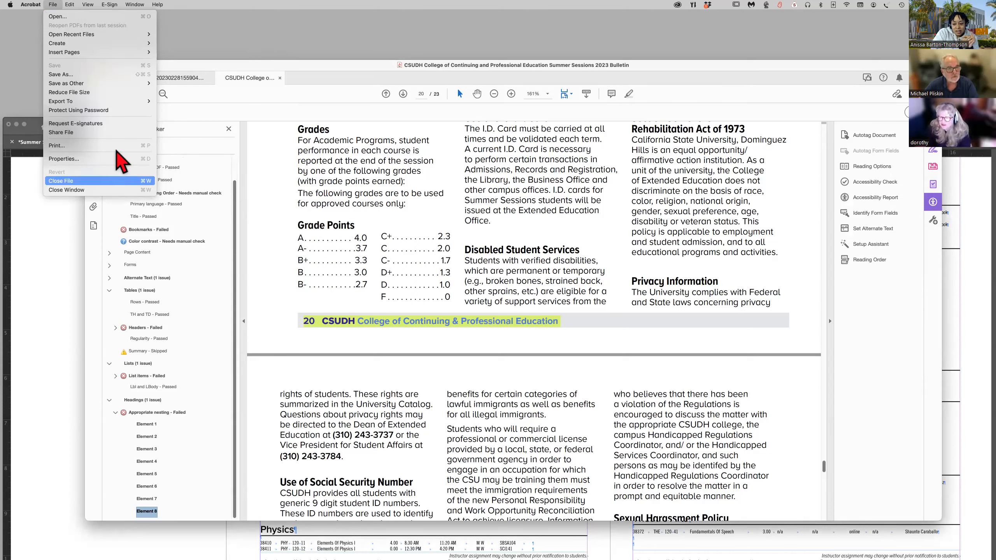
left_click(44, 233)
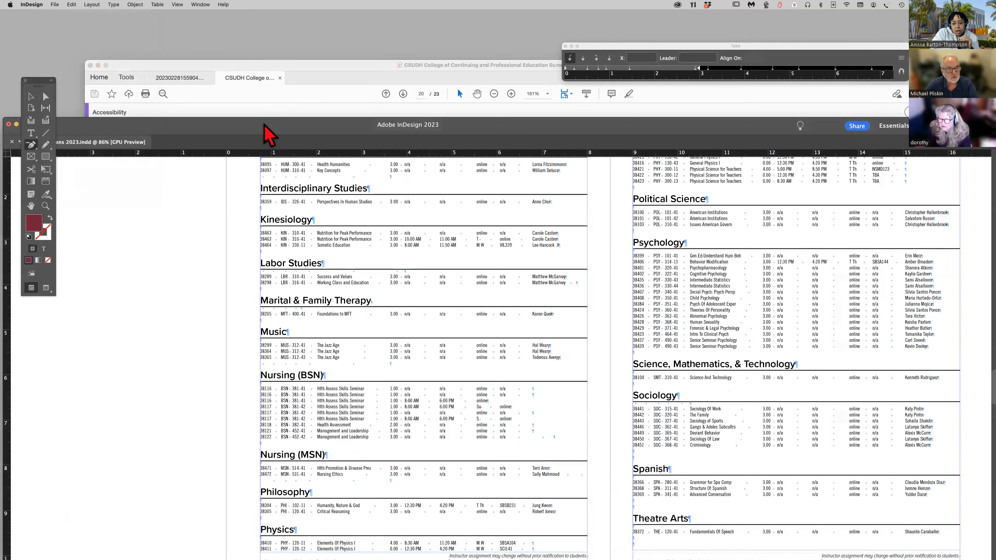
Start another Smallest File Size PDF export of the bulletin, replacing Summer Sessions 2023_V2.pdf in the PDFs folder.
left_click_drag(242, 124, 241, 64)
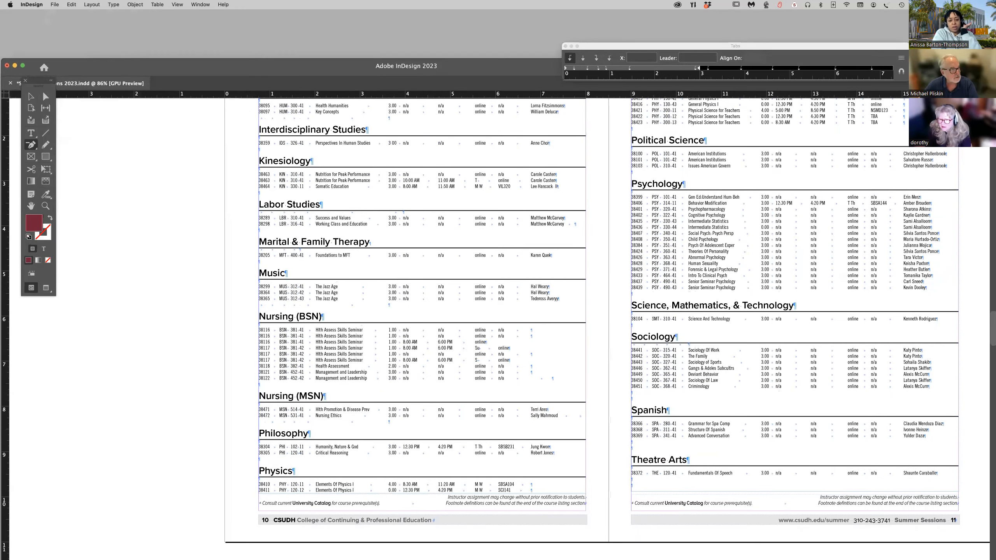
left_click(55, 5)
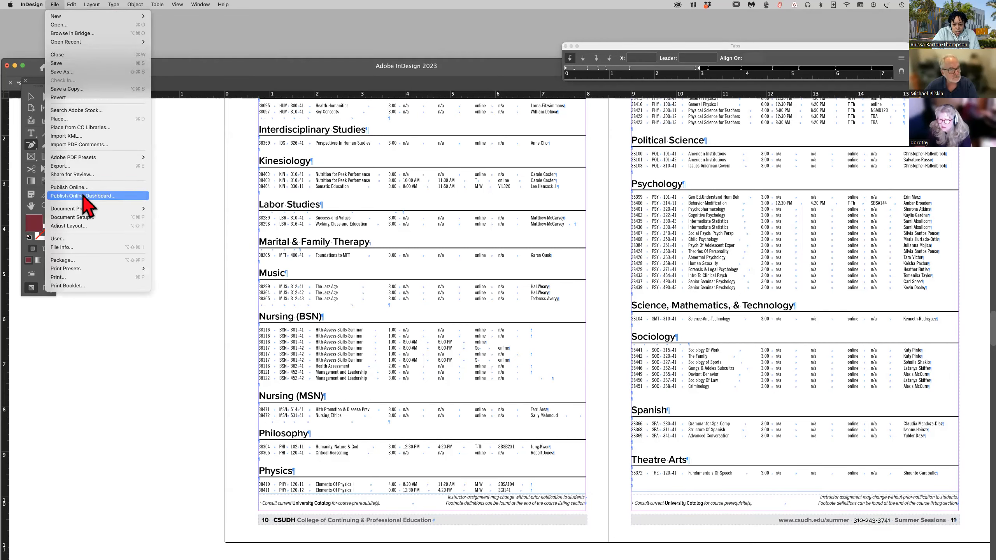
mouse_move(89, 157)
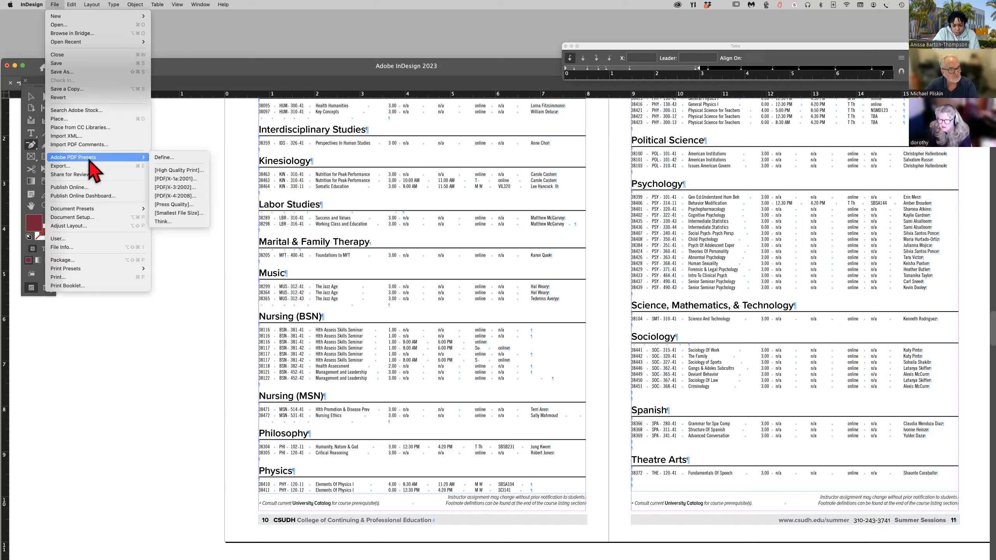
left_click(198, 214)
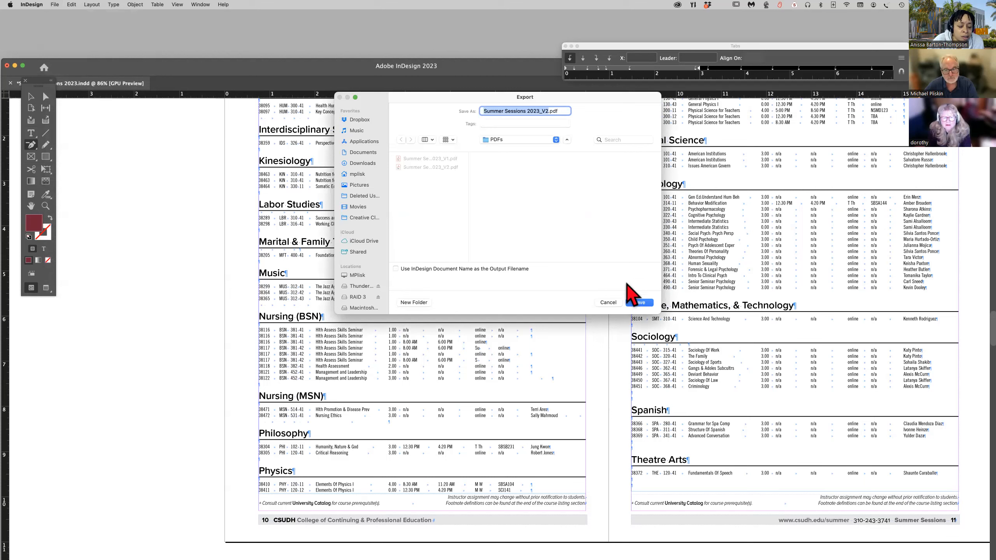
left_click(639, 302)
left_click(522, 248)
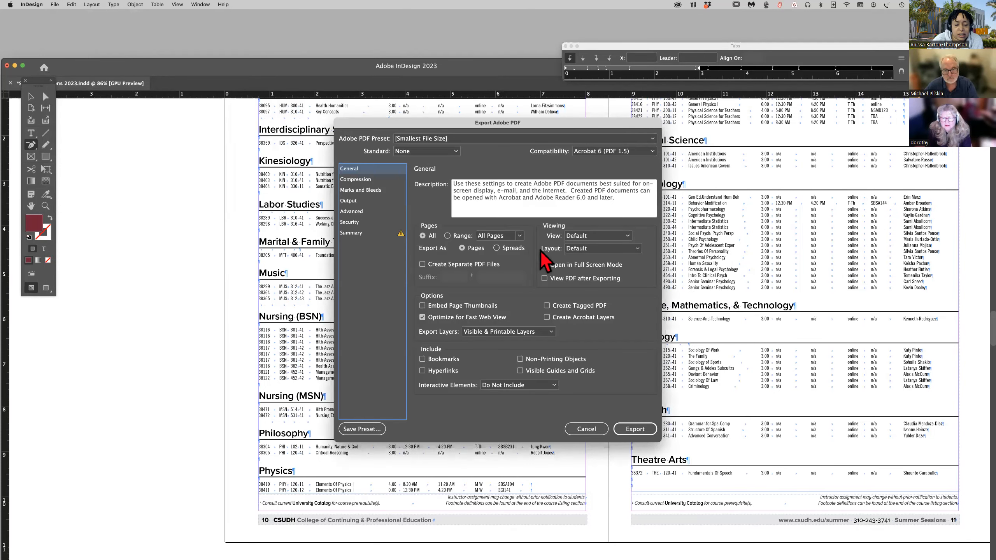
Export the PDF with Acrobat 8/9 (PDF 1.7) compatibility, Hyperlinks included and Create Tagged PDF enabled.
left_click(653, 151)
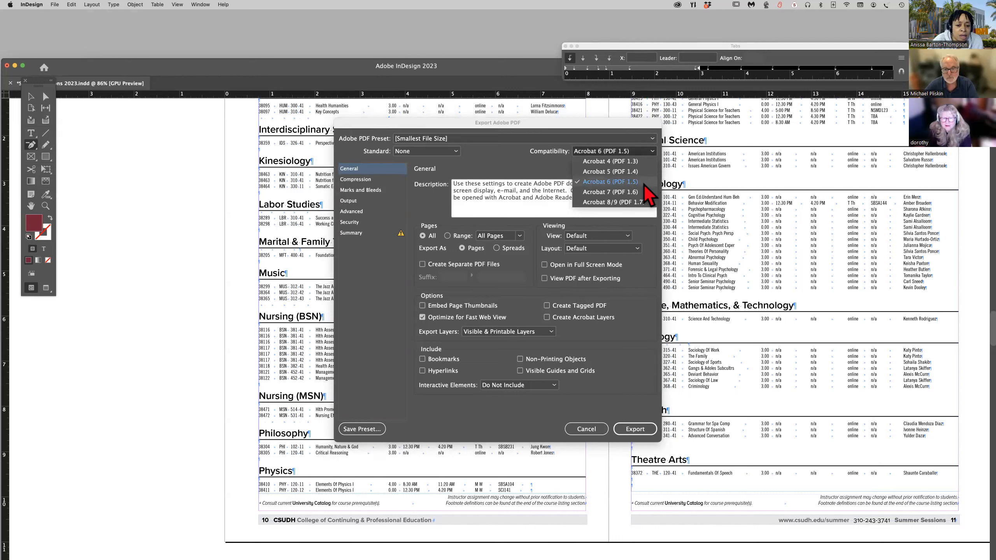
left_click(630, 202)
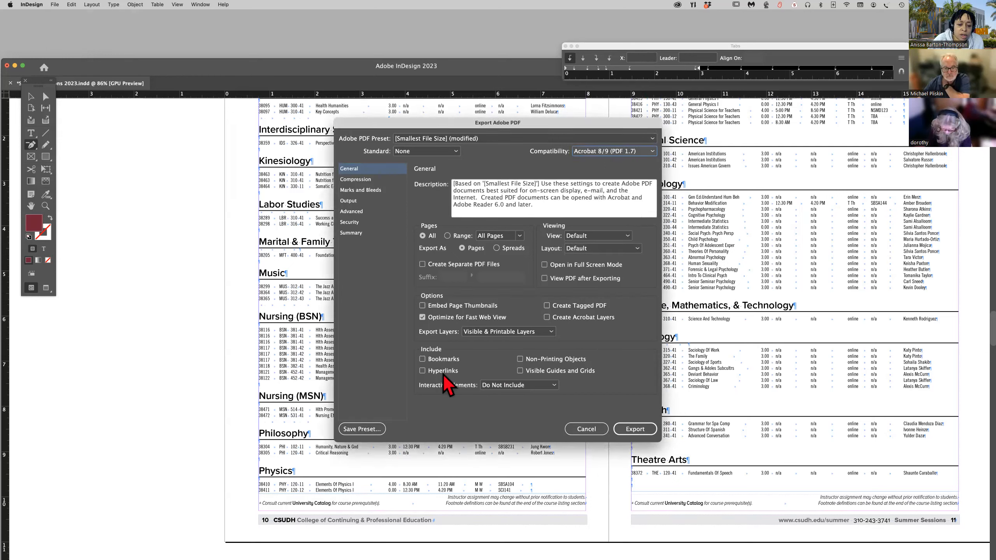
left_click(422, 372)
left_click(546, 306)
left_click(635, 432)
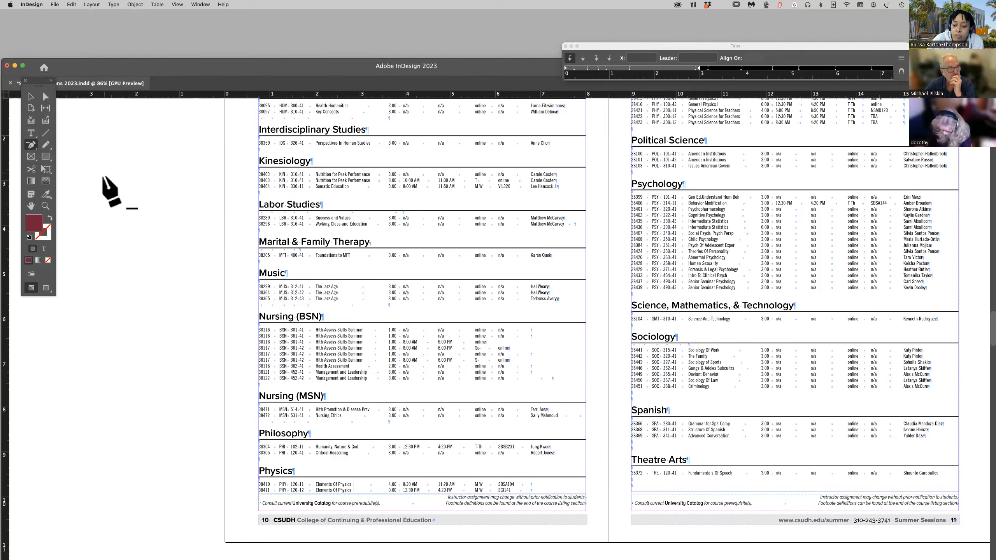
Switch to Acrobat and open Summer Sessions 2023_V2.pdf from the PDFs folder.
left_click(54, 37)
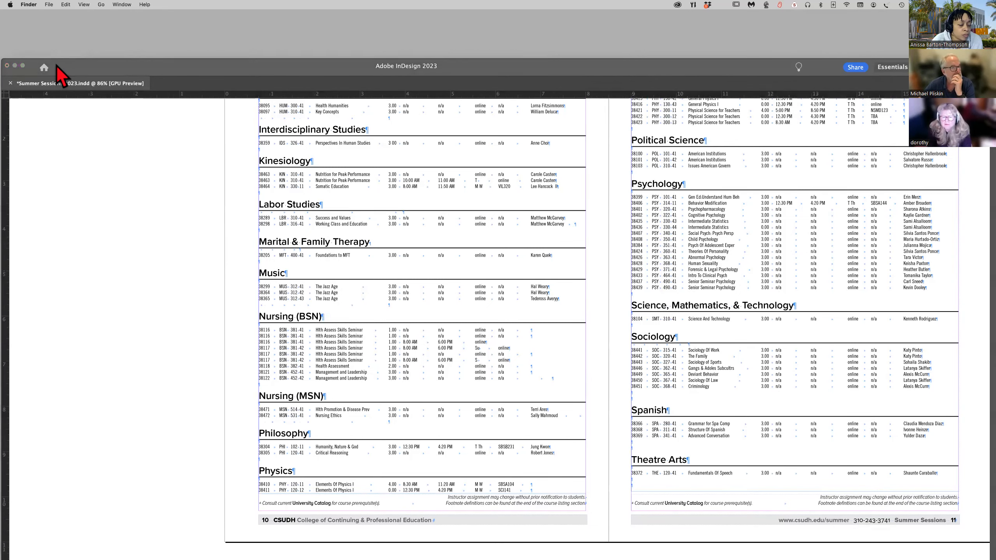
left_click(60, 66)
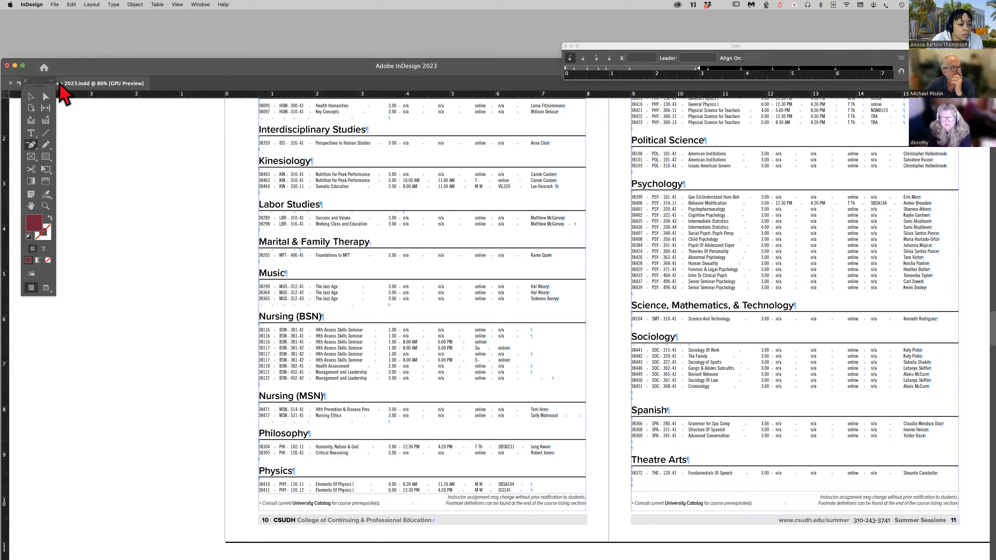
left_click(119, 61)
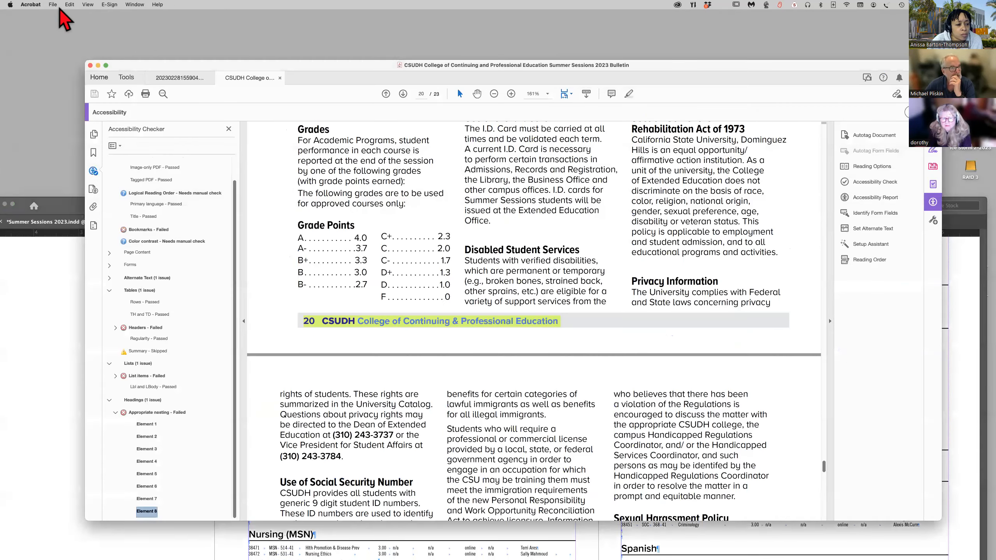
left_click(55, 4)
left_click(53, 16)
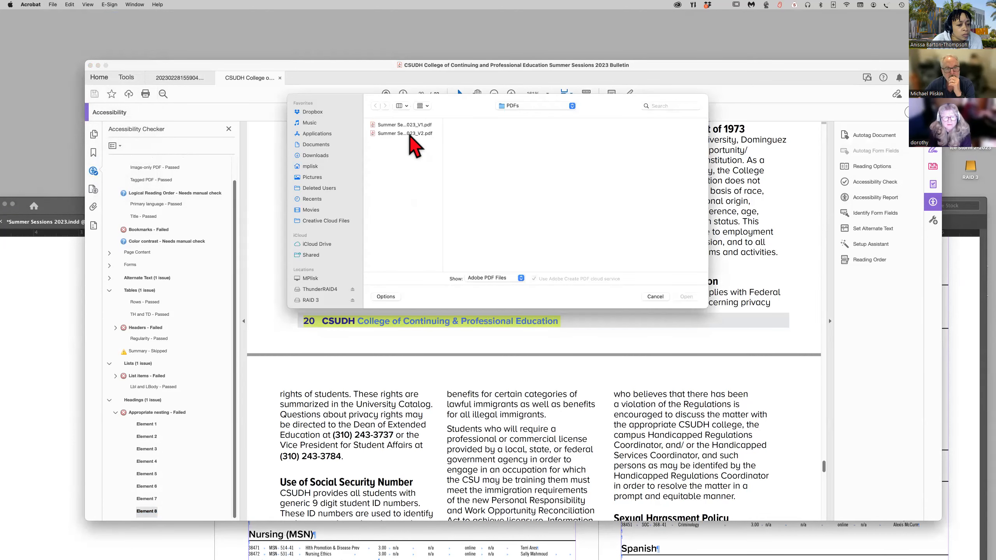
left_click(416, 134)
left_click(687, 297)
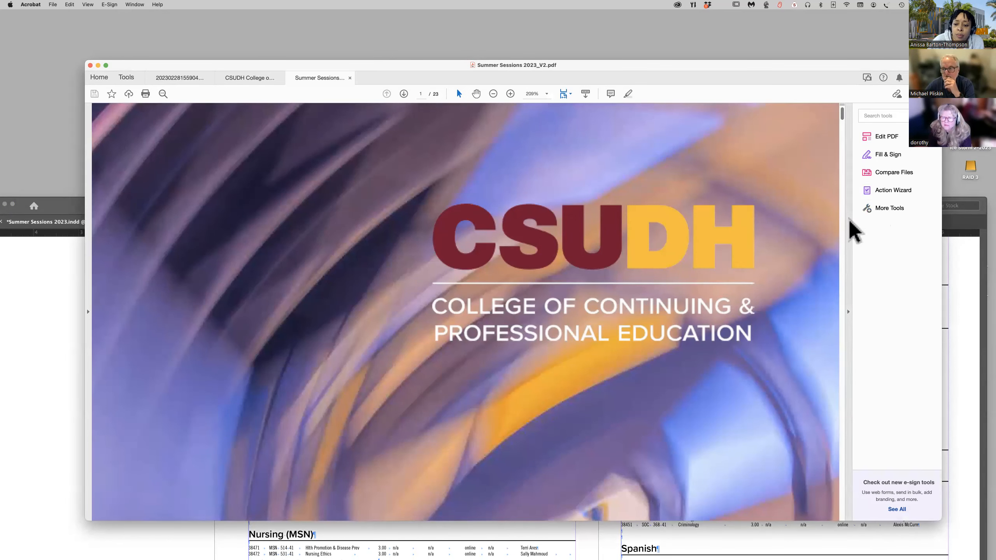
Open the Accessibility tools and run an accessibility check on all pages of the PDF with the default checking options.
left_click(891, 209)
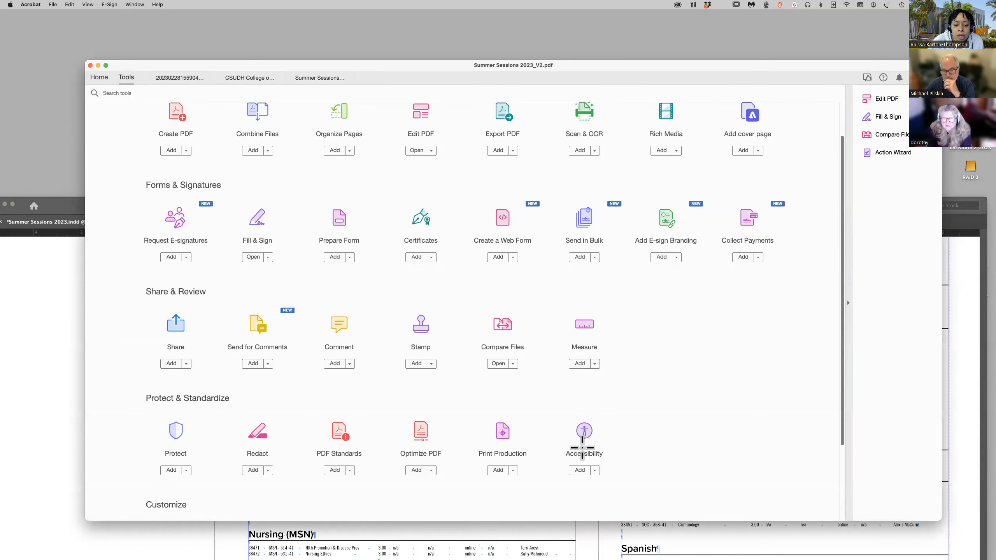
left_click(583, 436)
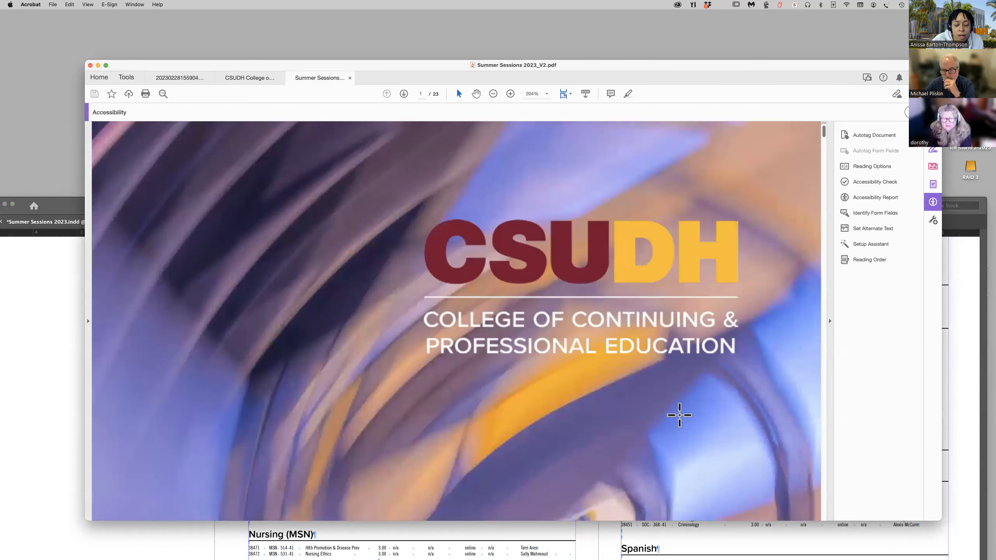
left_click(875, 198)
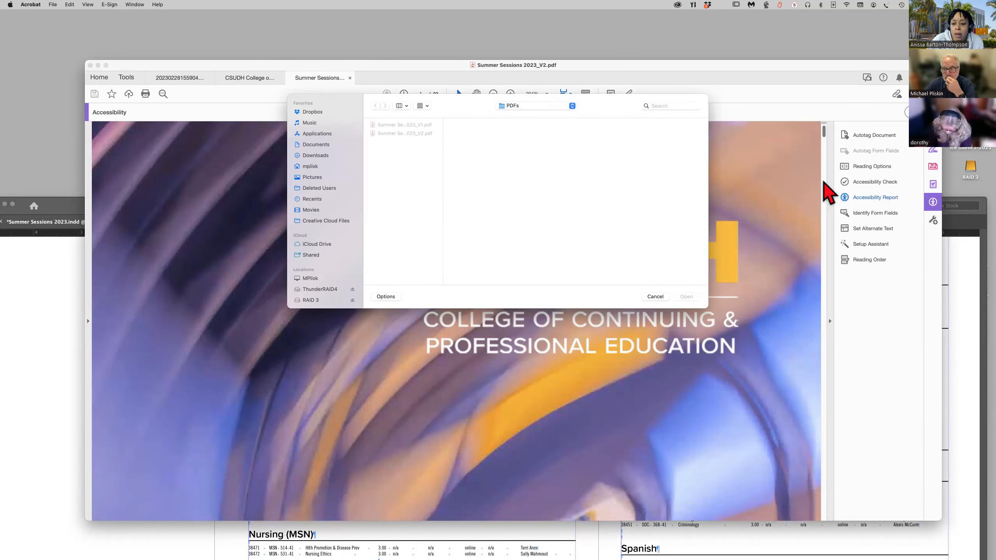
left_click(655, 296)
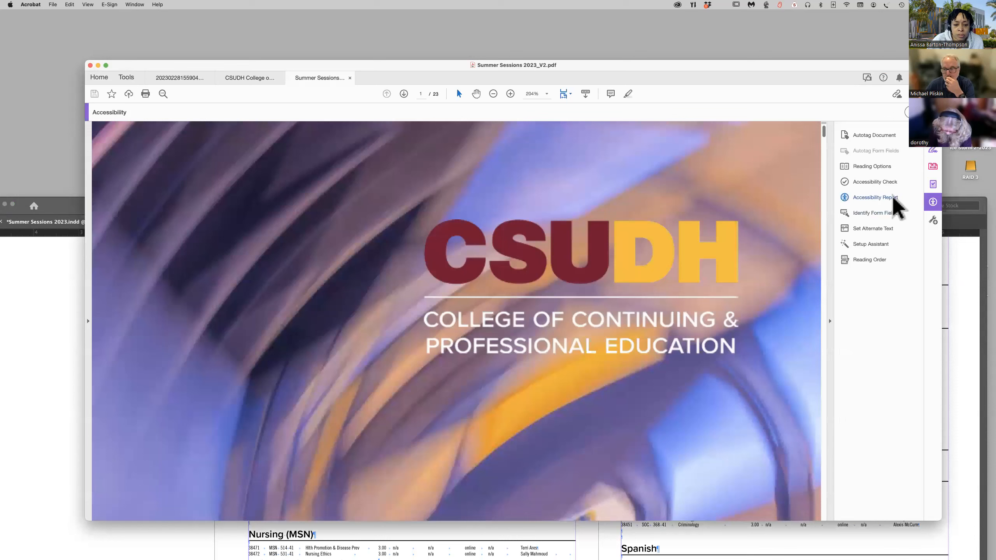
left_click(869, 182)
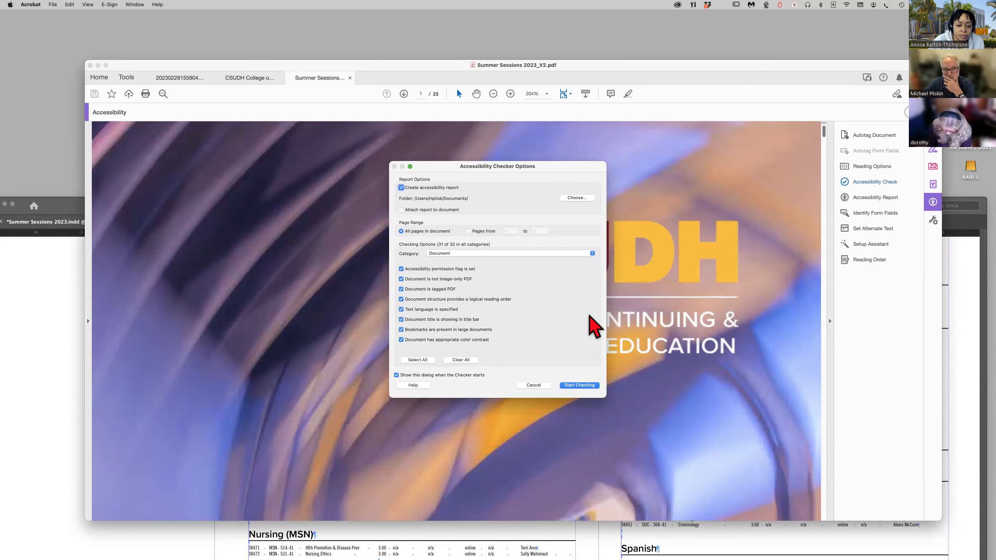
left_click(580, 386)
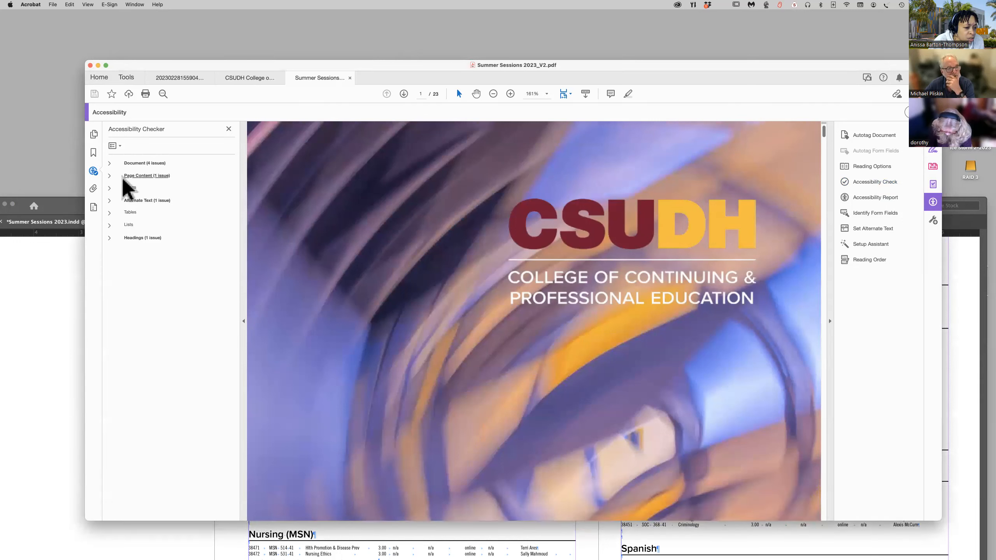
Expand the Document issues in the accessibility check results and open the fix for the failed Title rule.
left_click(110, 163)
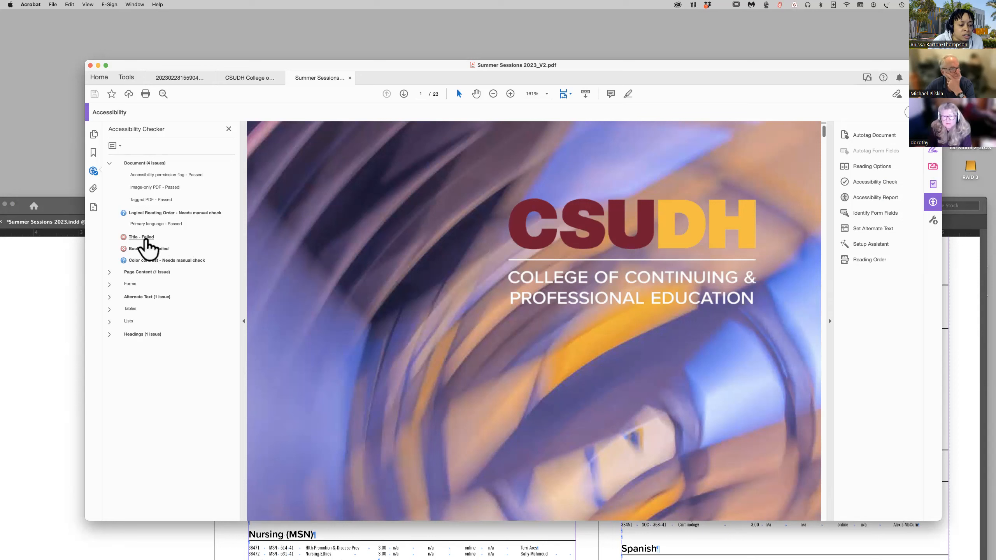
right_click(147, 238)
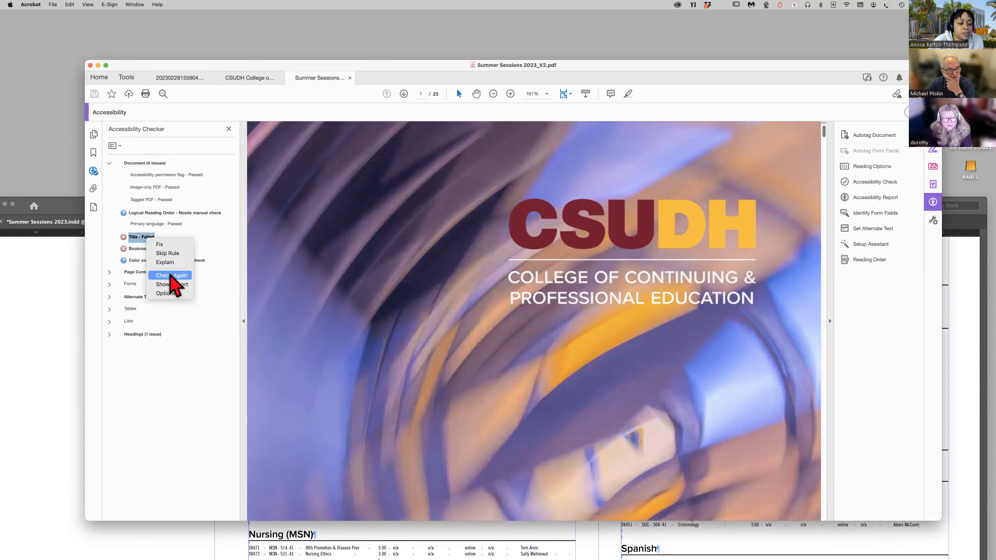
left_click(165, 245)
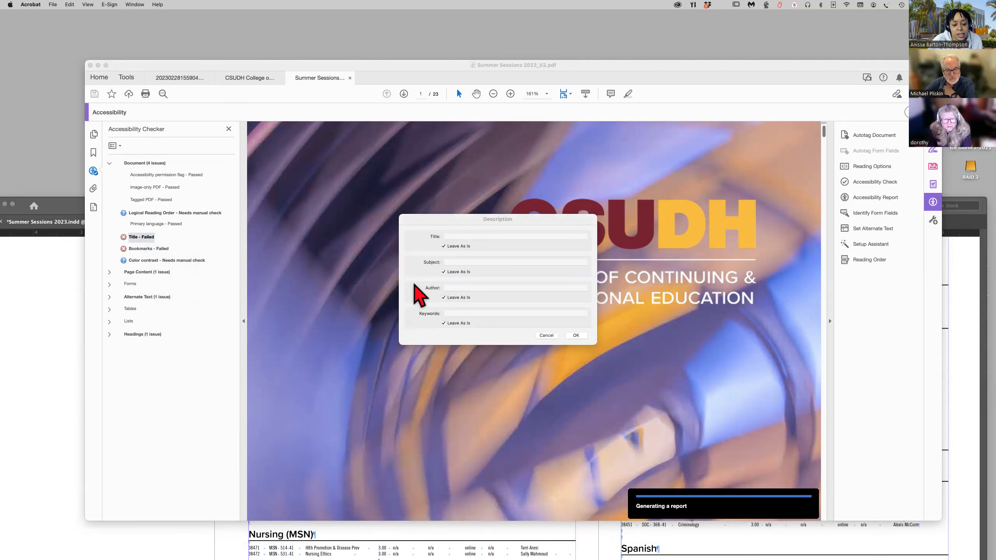
Clear Leave As Is for the document title and enter "CSUDH Summer Sessions Bulletin 2023" as the title.
left_click(474, 239)
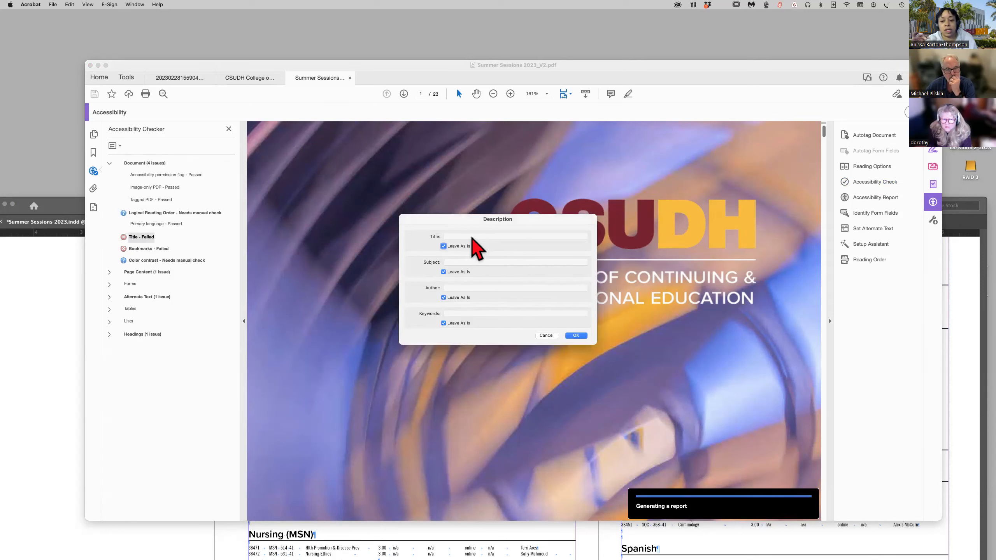
left_click(443, 246)
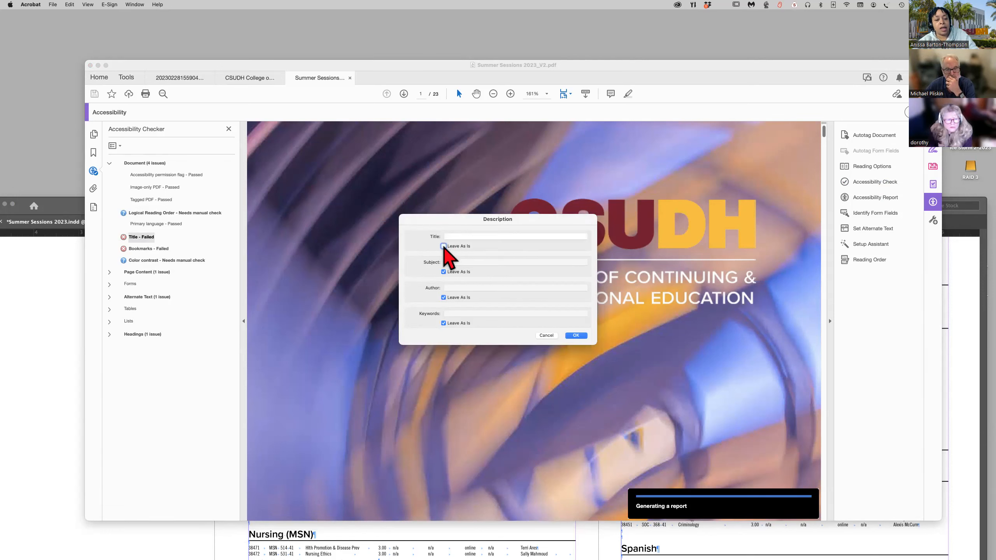
left_click(462, 236)
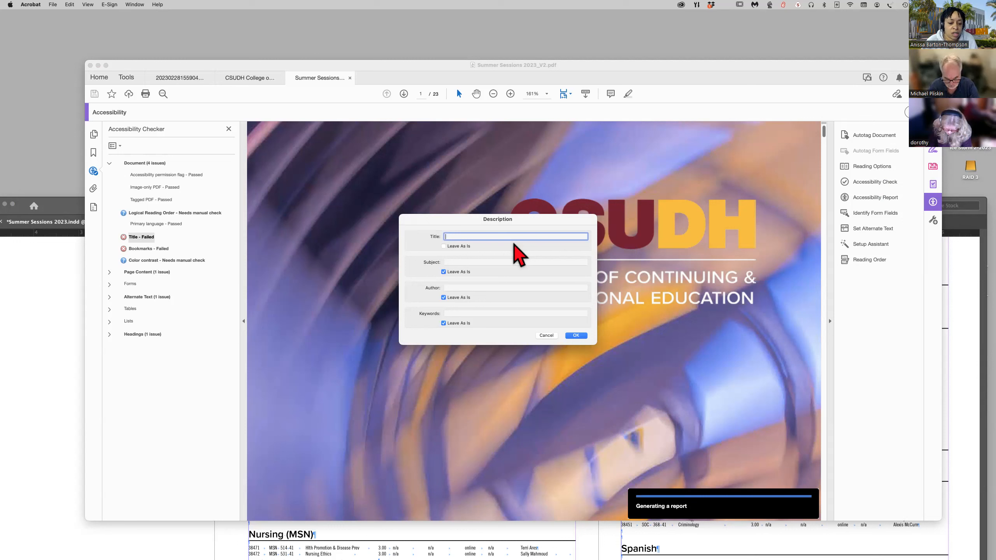
type("CSU")
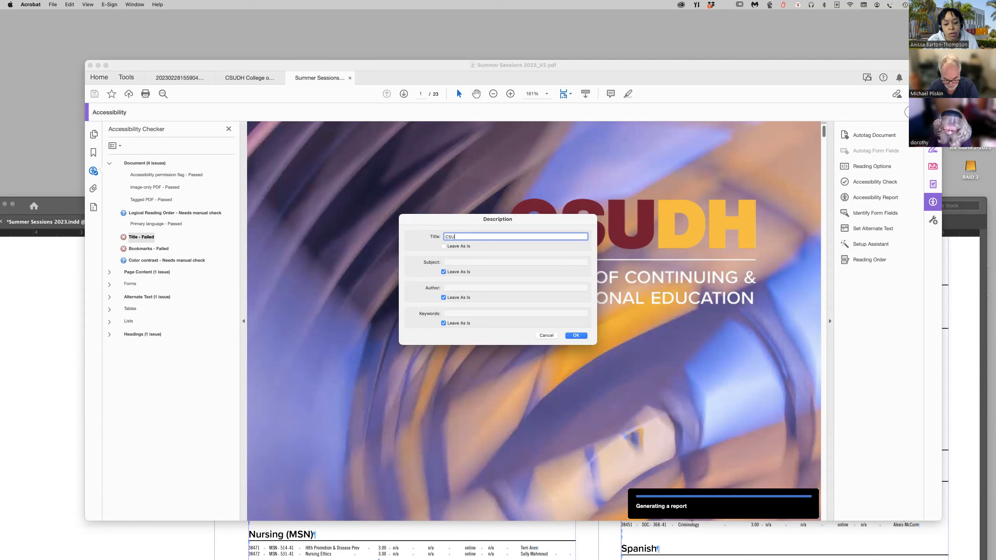
type("DH Summer")
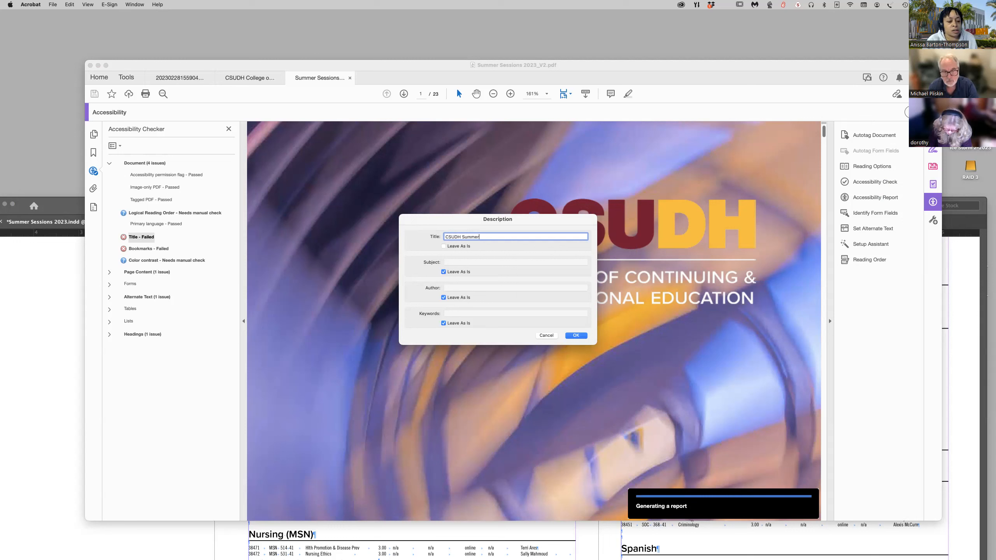
type(" Sessions")
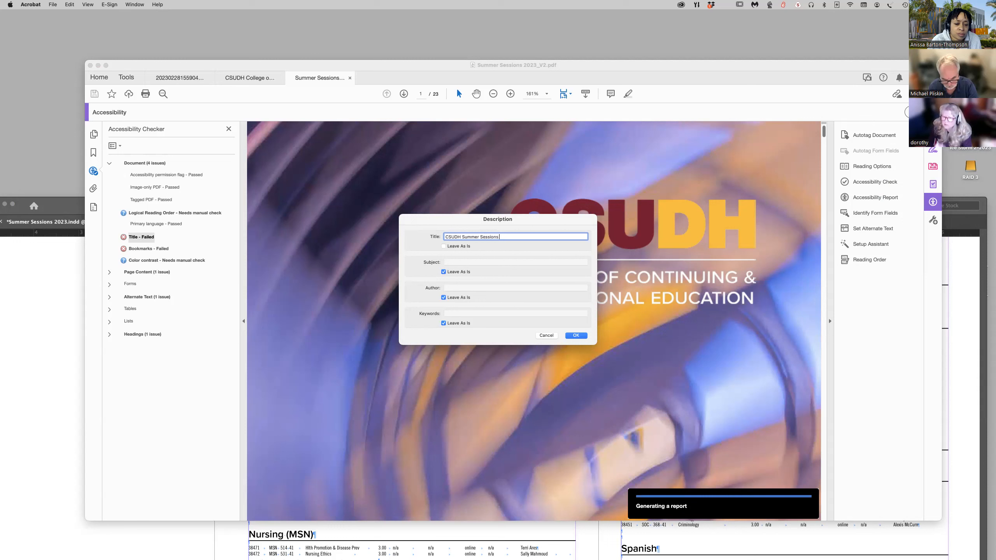
type(" Bulletin 2023")
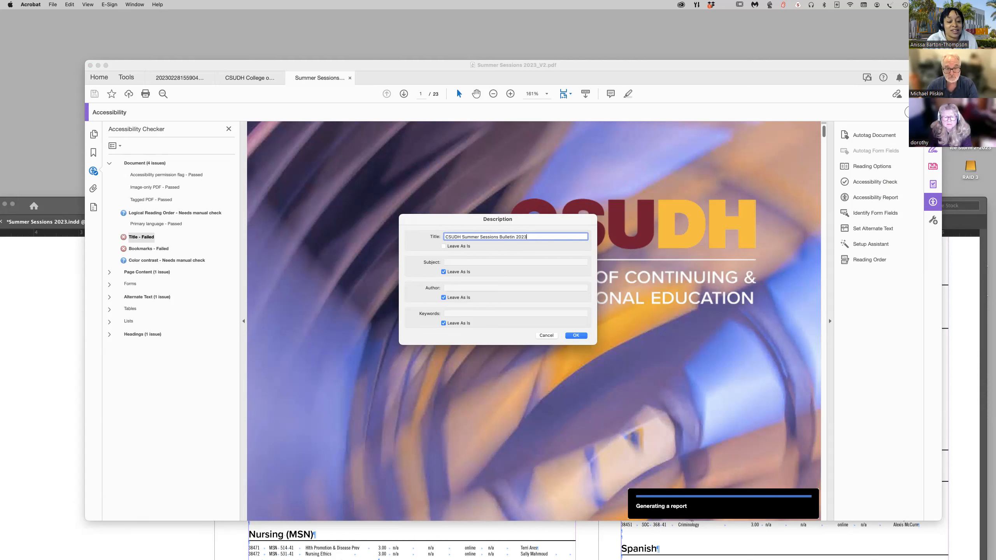
Copy the title text into the Subject and Keywords of the document description, clearing Leave As Is for both.
left_click_drag(529, 236, 404, 237)
key("super+c")
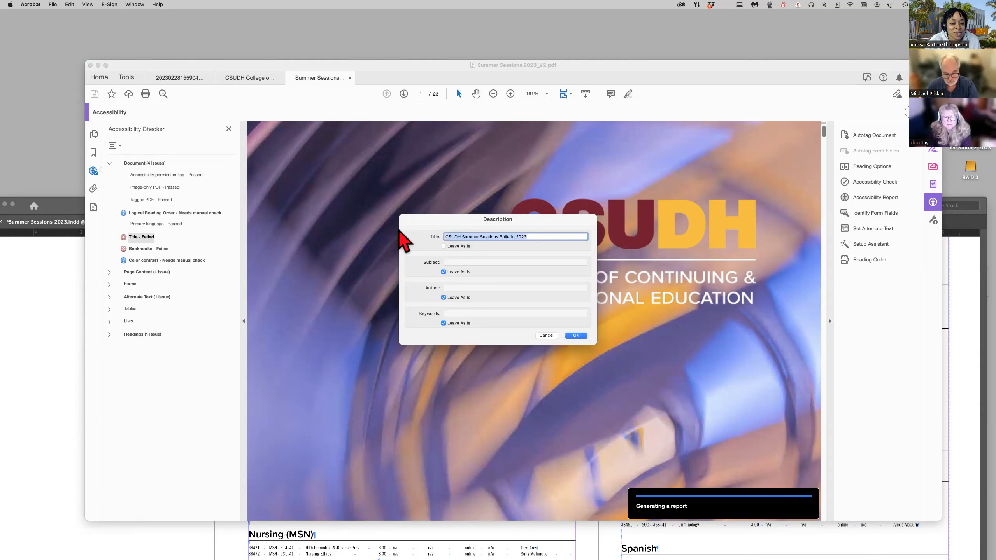
left_click(445, 272)
left_click(458, 262)
key("super+v")
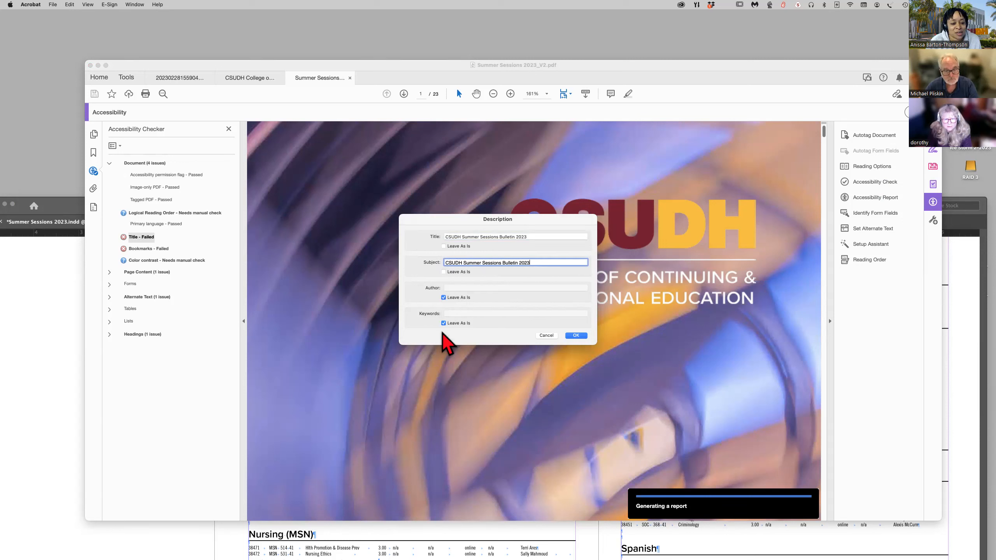
left_click(444, 323)
left_click(454, 314)
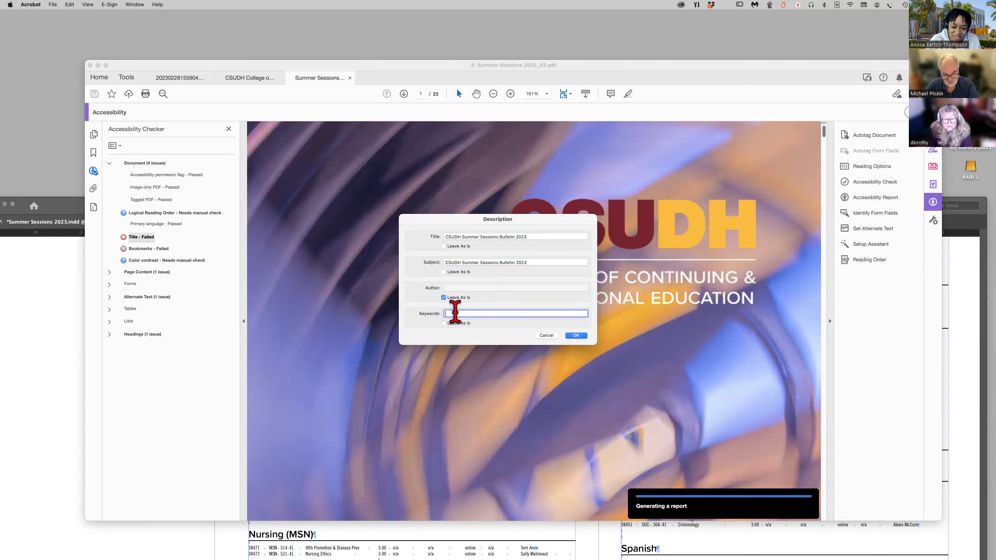
key("super+v")
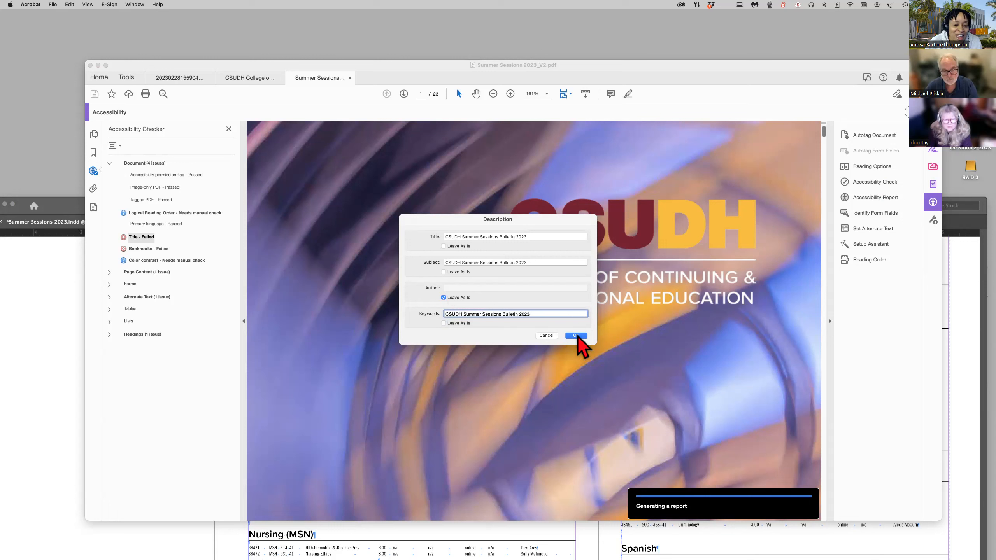
Clear Leave As Is for the author, enter "CSUDH" as the author and apply the document description.
left_click(444, 298)
left_click(452, 288)
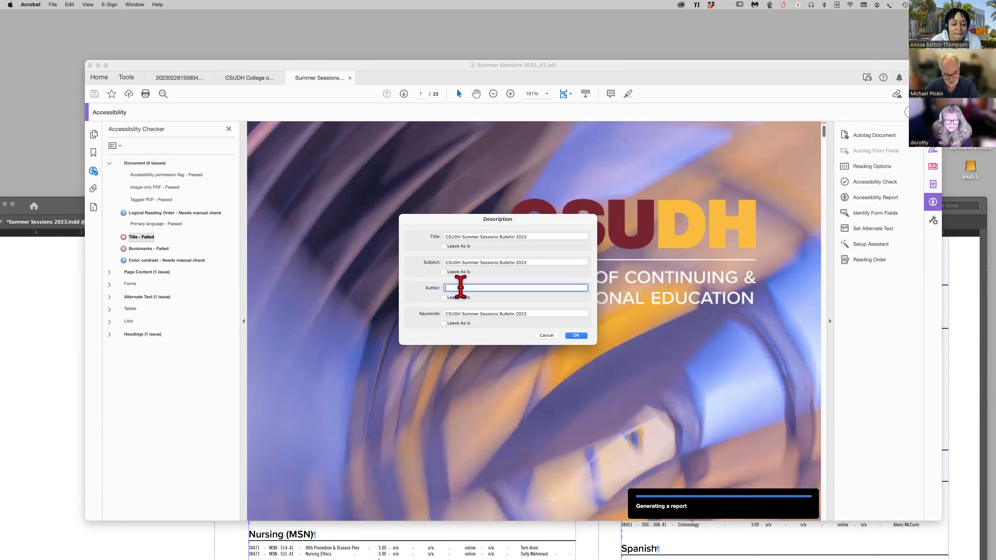
type("CSUDH")
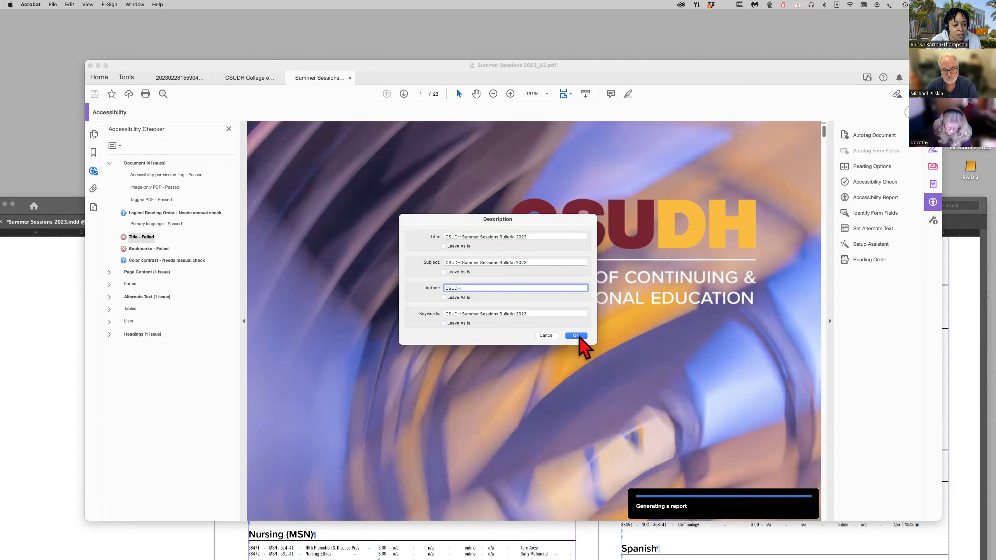
left_click(576, 335)
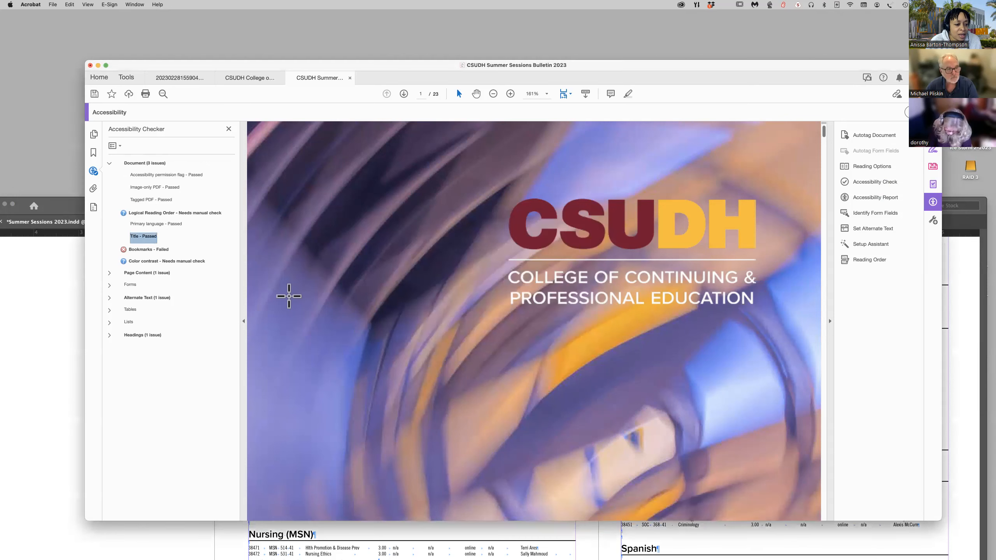
Fix the failed Bookmarks rule, accepting the structure elements list without selecting any elements.
right_click(162, 257)
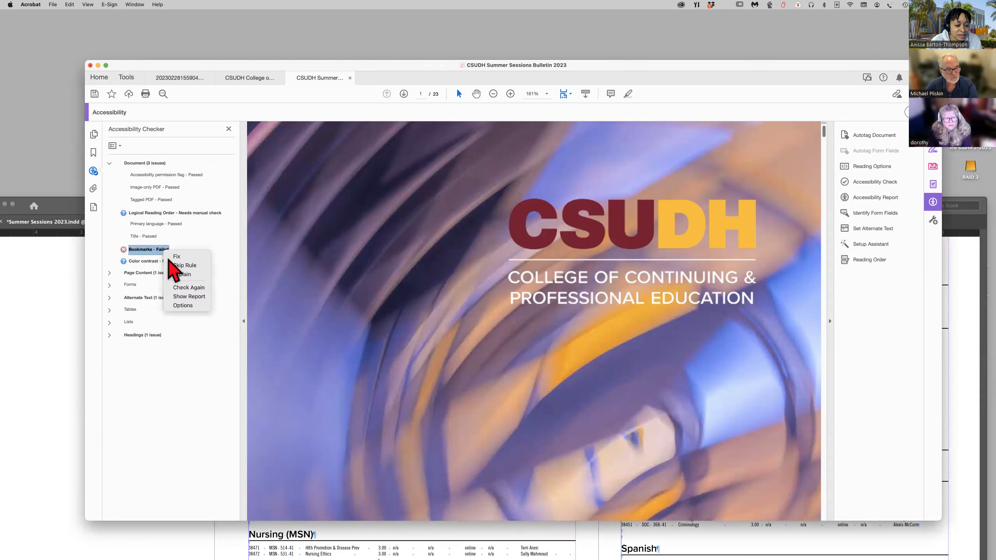
left_click(178, 260)
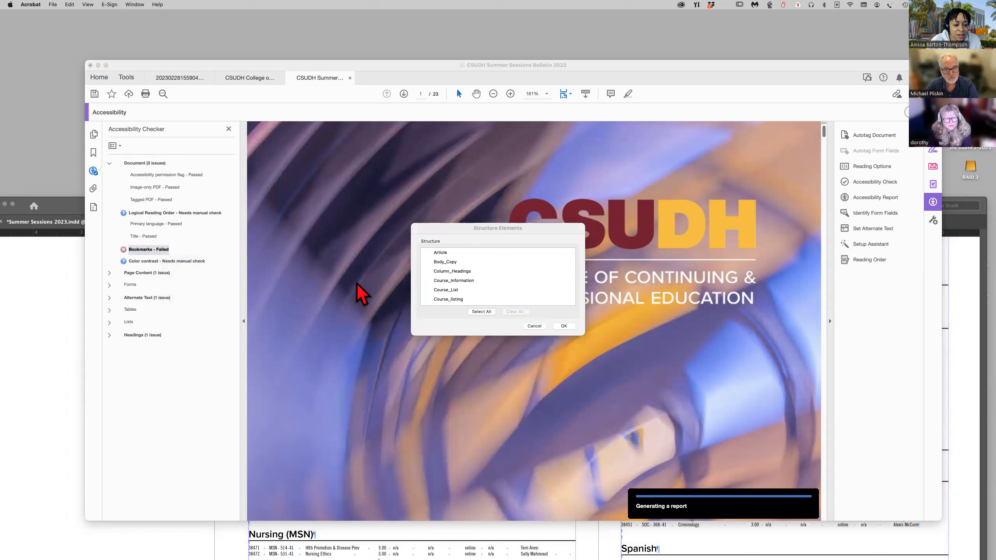
scroll(505, 287, "down", 3)
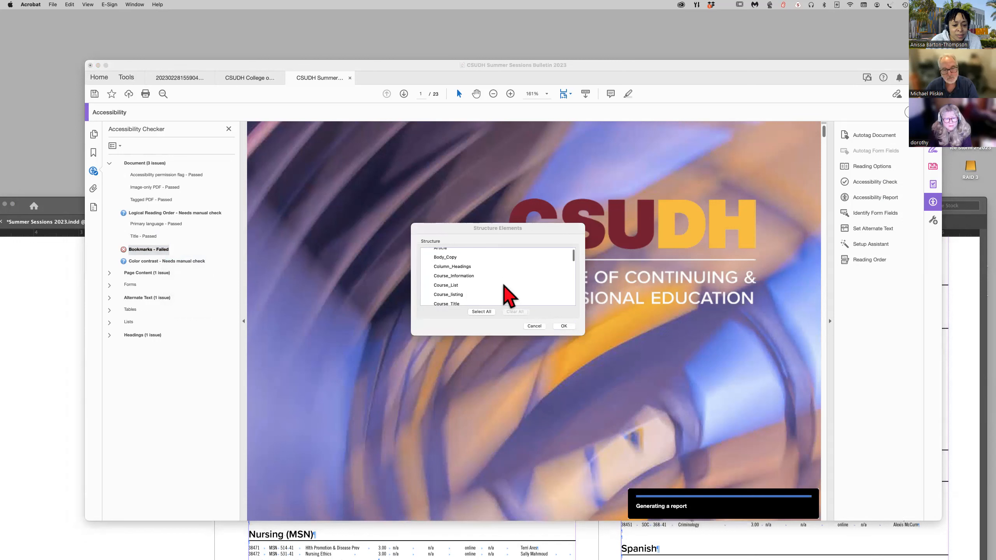
left_click(568, 327)
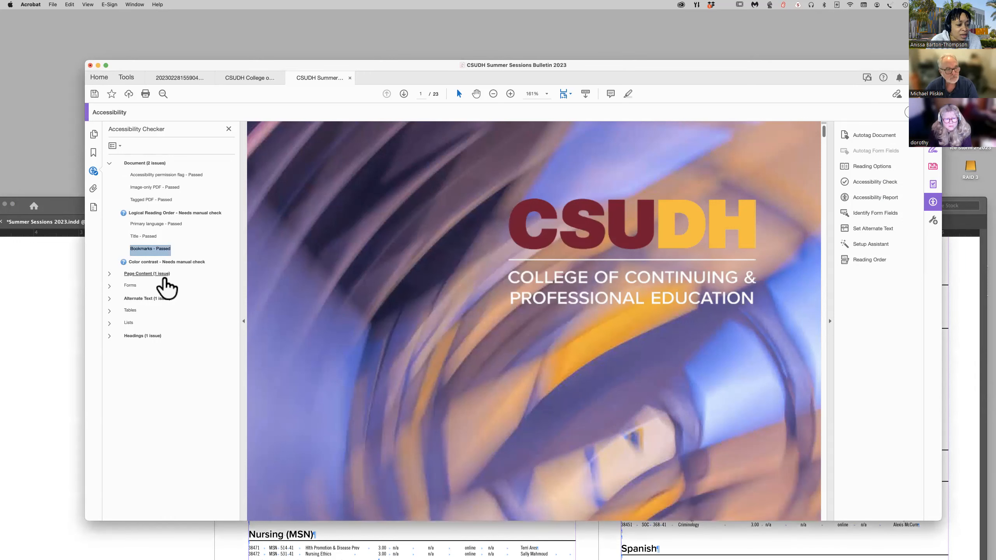
Expand the Page Content issues and the failed Tab order rule, and examine the flagged content on page 1.
left_click(110, 274)
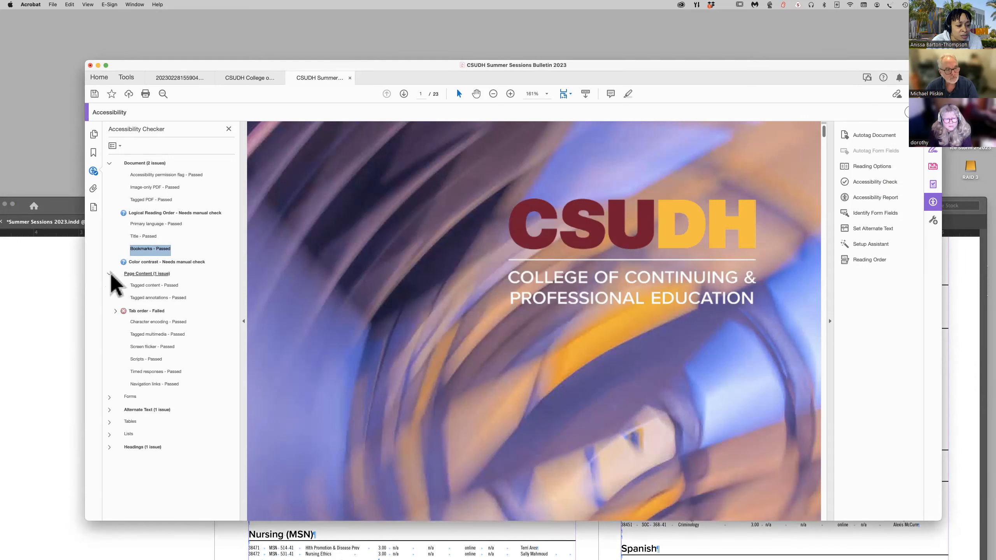
left_click(115, 312)
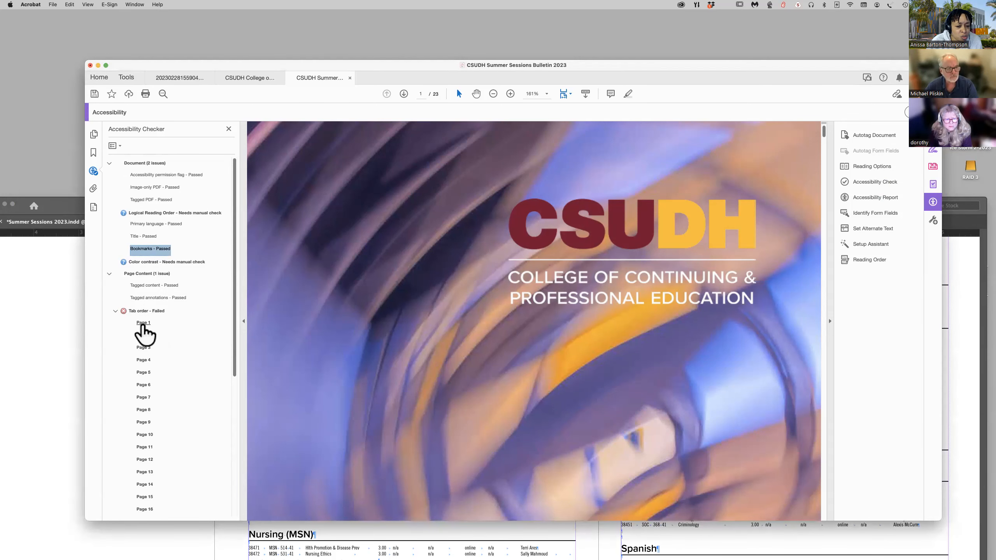
left_click(143, 324)
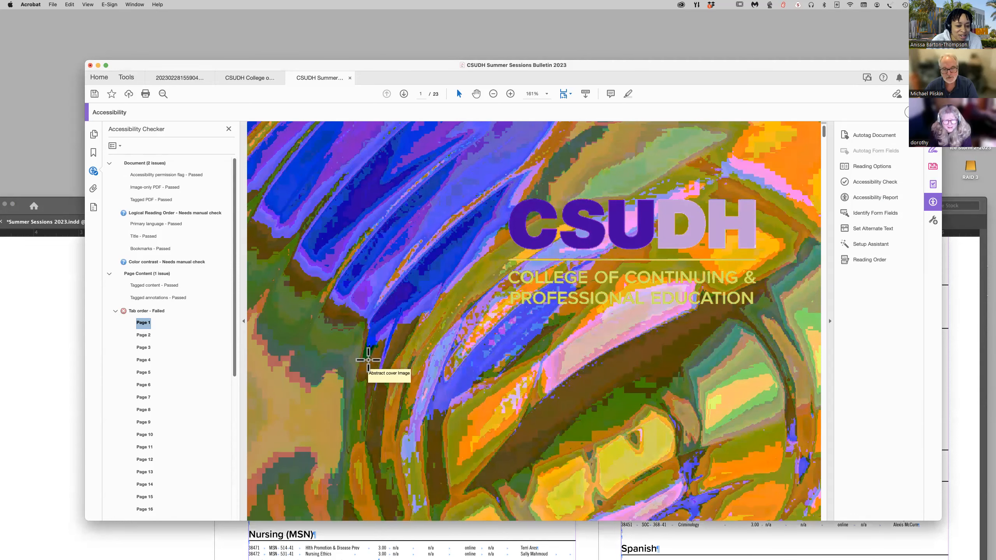
scroll(368, 359, "down", 10)
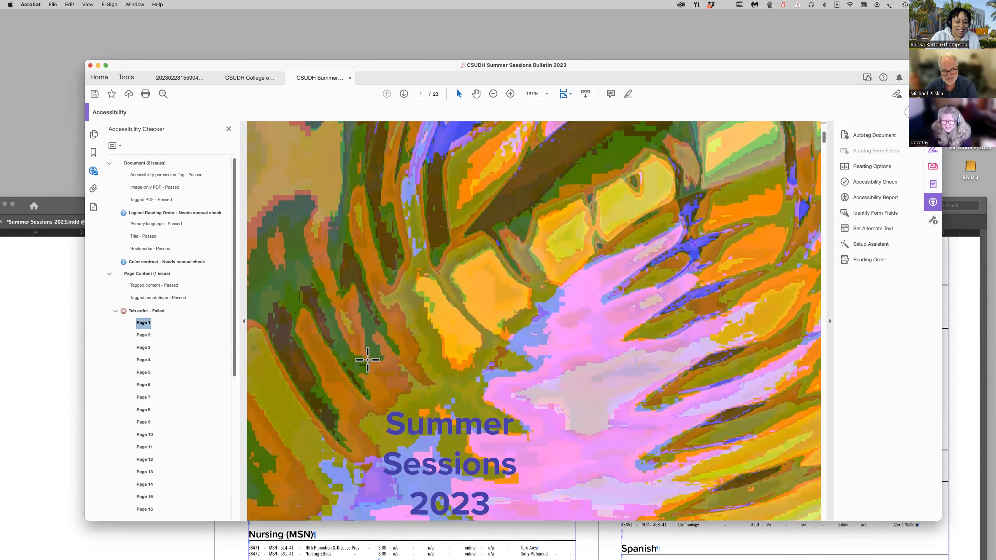
scroll(367, 360, "down", 8)
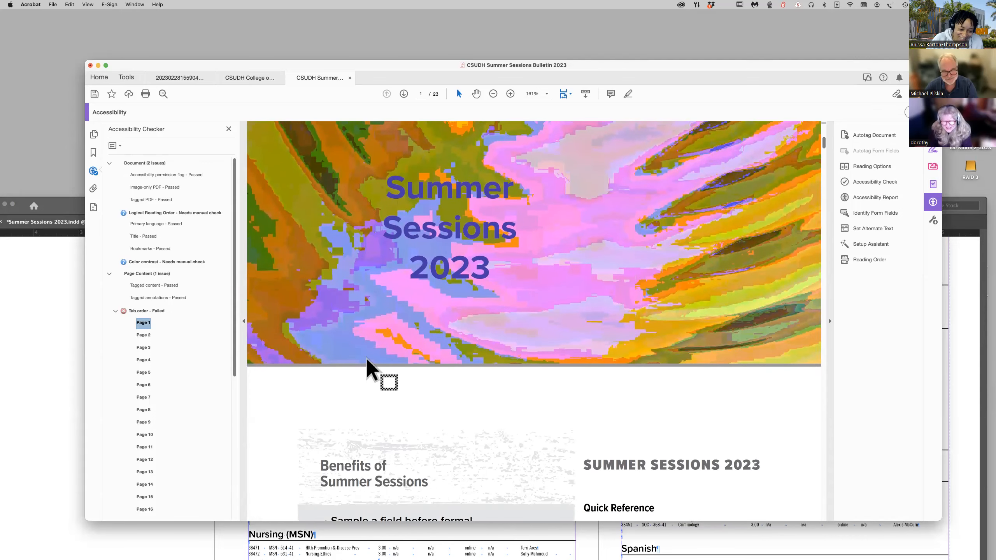
scroll(367, 359, "down", 3)
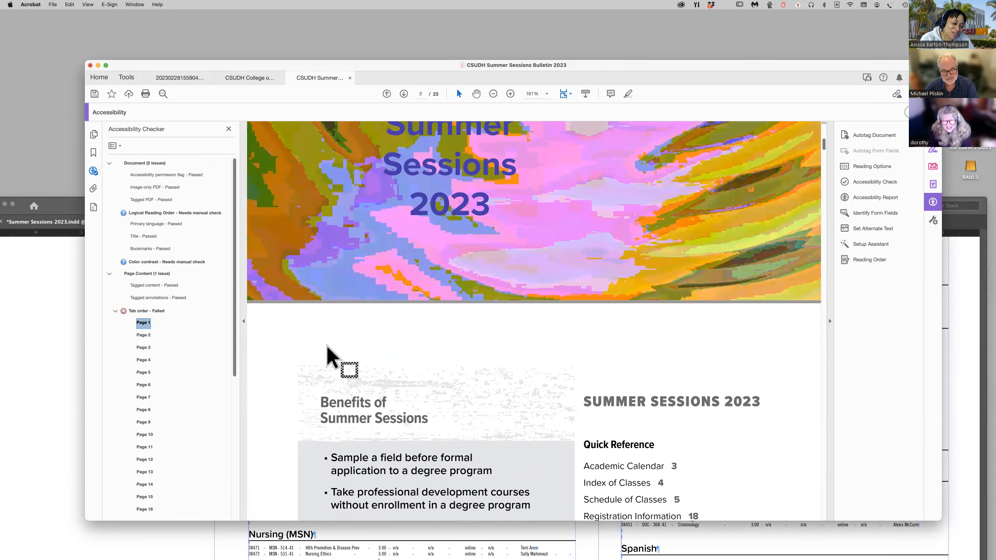
scroll(328, 347, "up", 5)
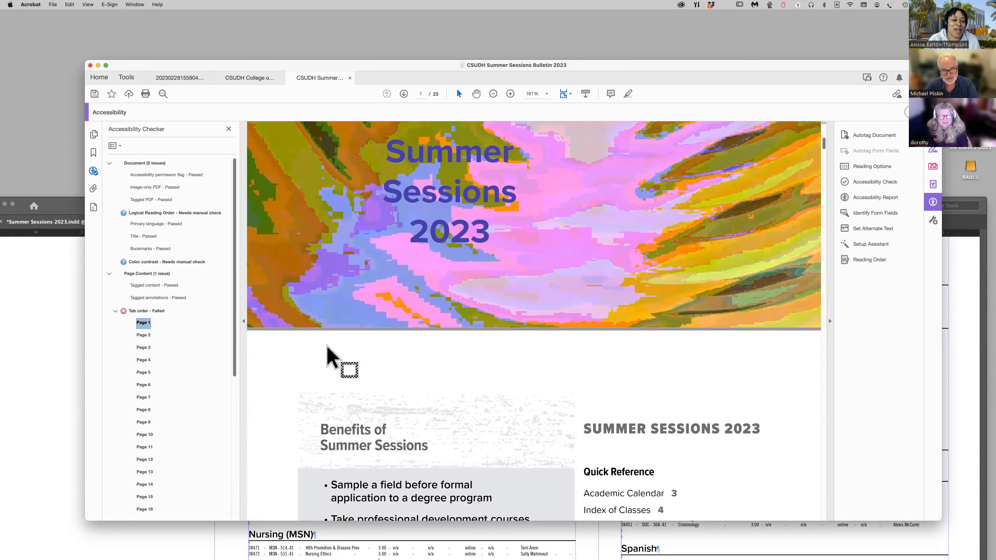
scroll(328, 347, "up", 5)
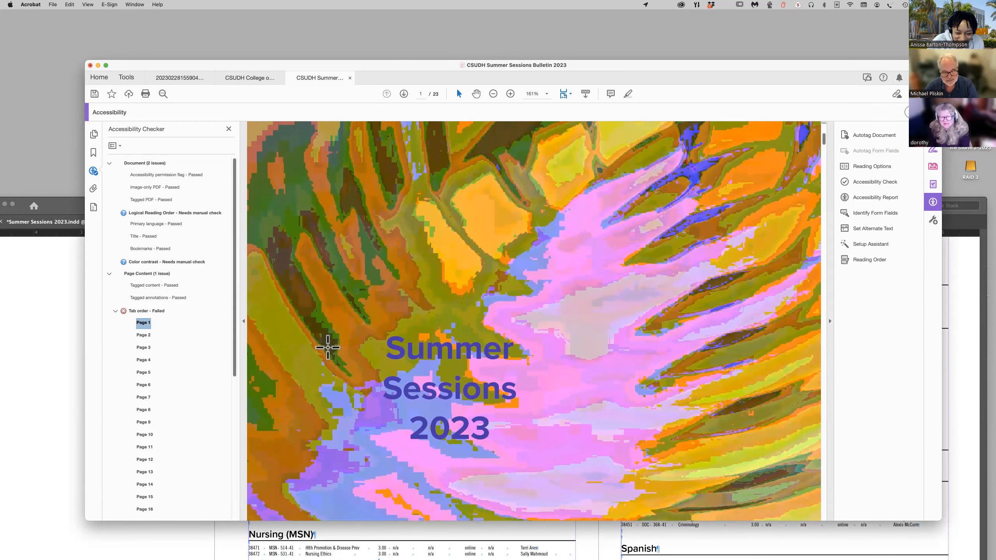
scroll(328, 348, "down", 2)
scroll(328, 348, "down", 3)
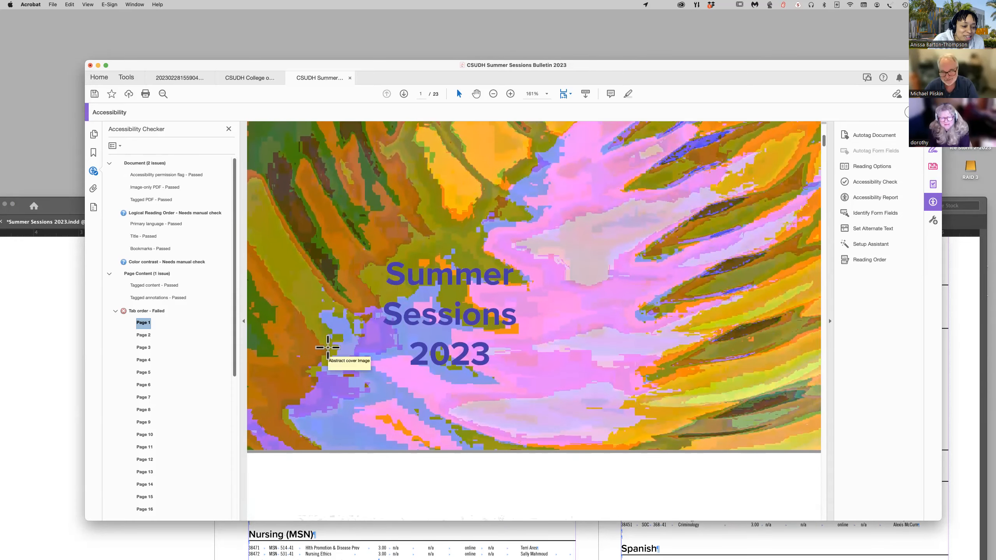
scroll(328, 347, "down", 4)
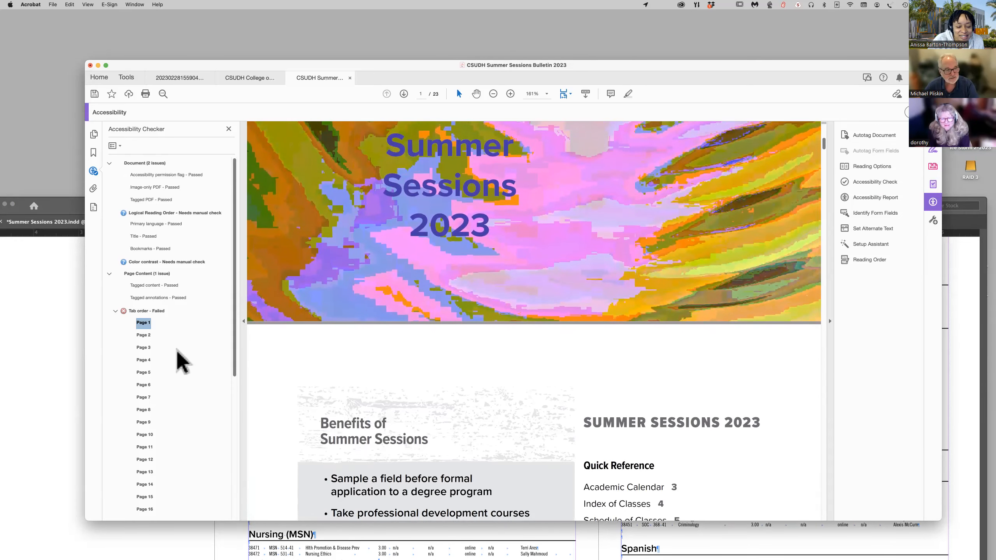
Go through the Tab order entries for pages 2 to 7 and examine the content flagged on each page.
left_click(143, 335)
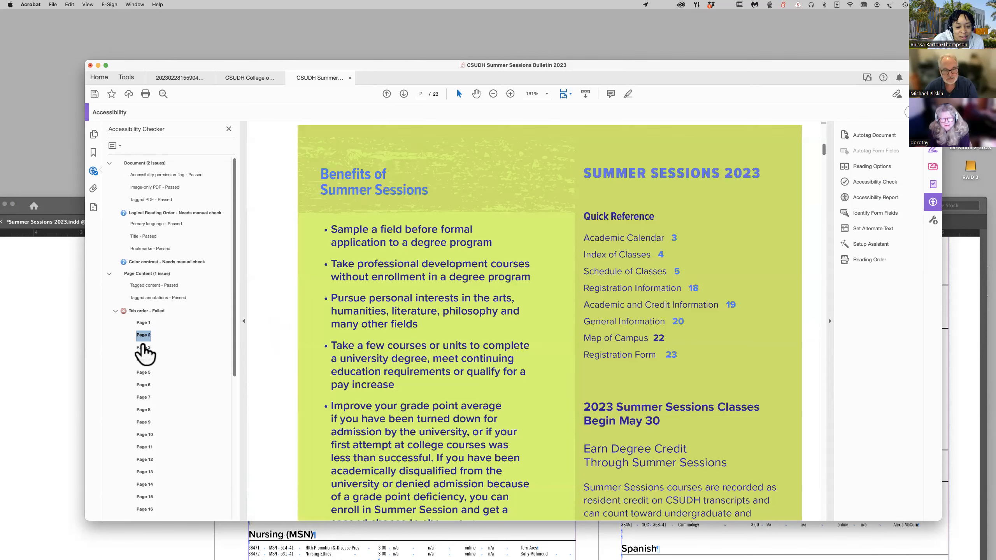
left_click(143, 348)
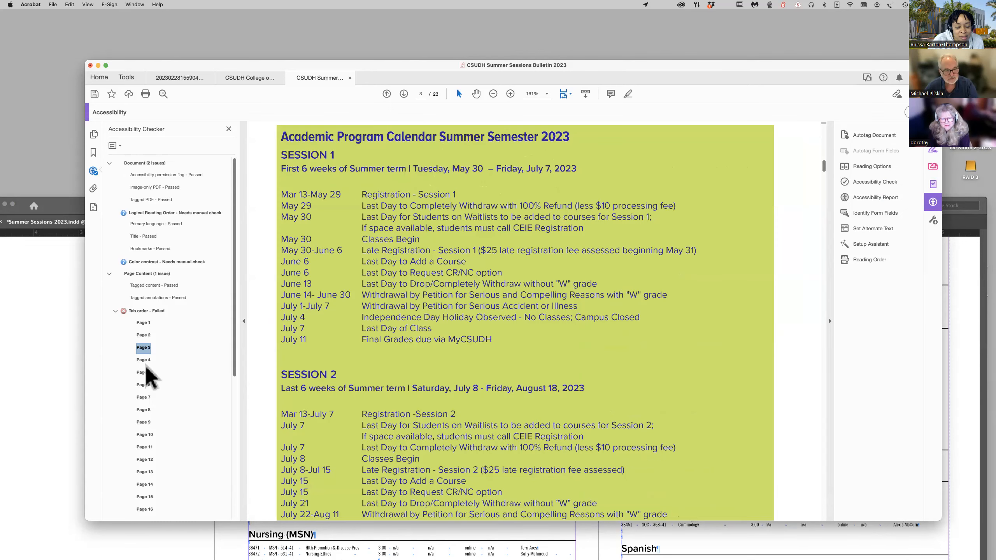
left_click(142, 361)
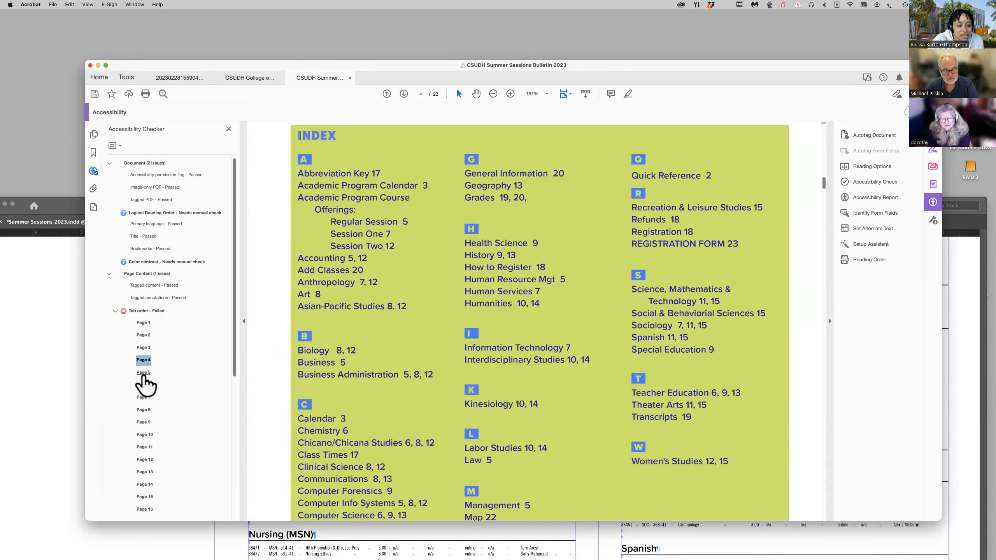
left_click(144, 374)
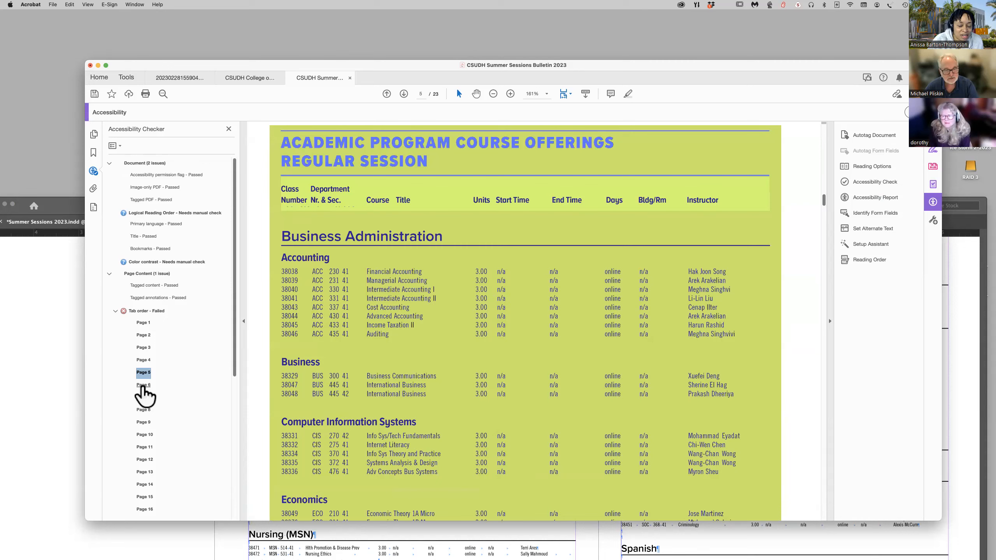
left_click(143, 387)
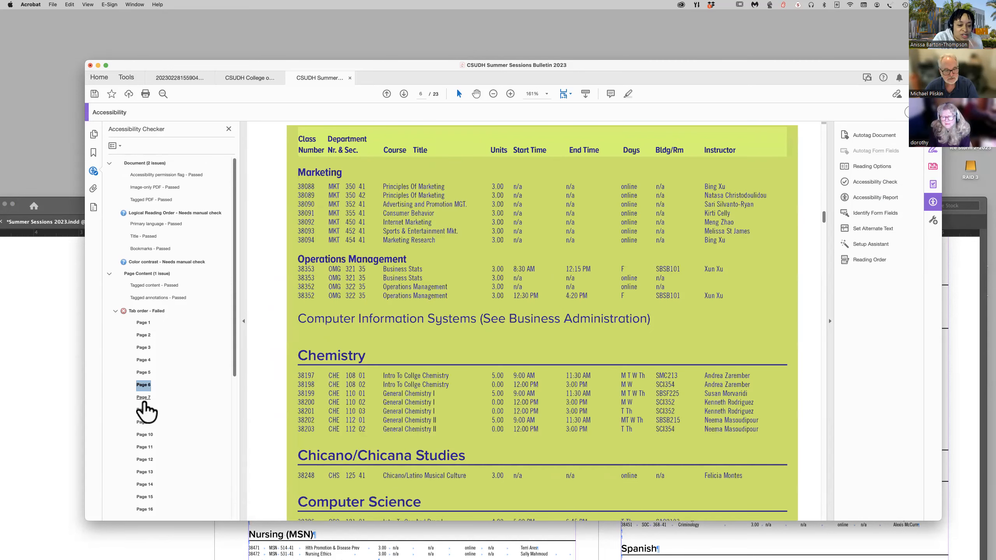
left_click(143, 399)
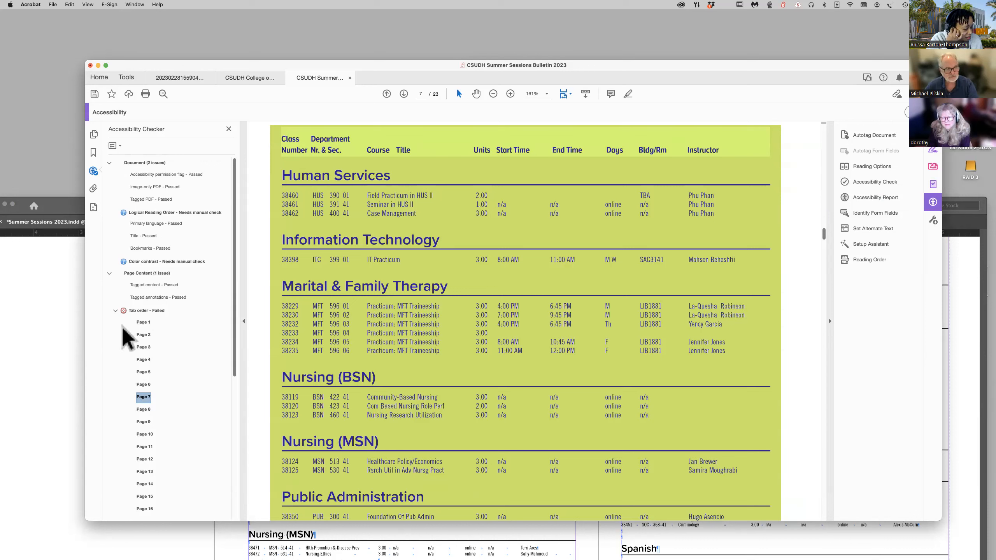
scroll(117, 333, "down", 1)
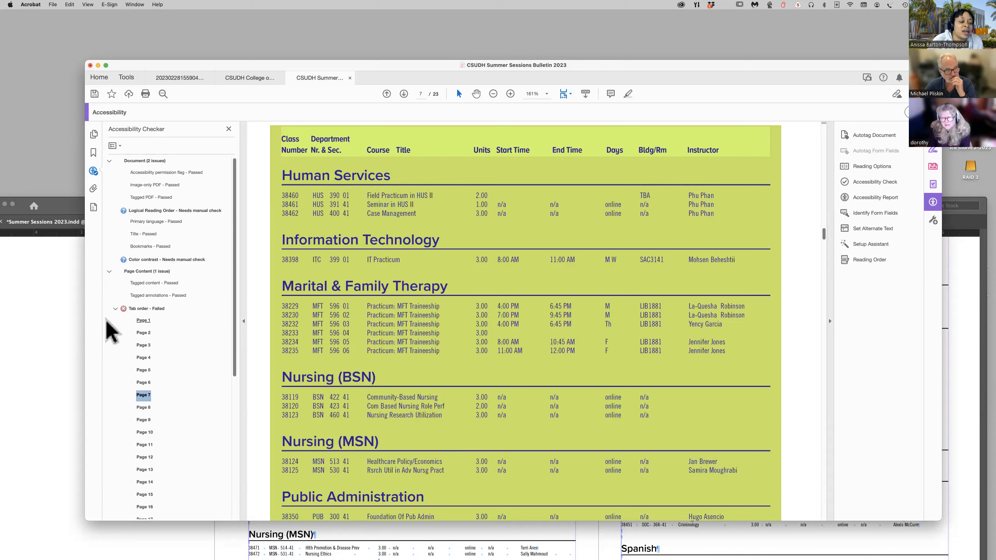
Fix the failed Tab order rule so the tab order matches the structure order on all pages.
scroll(144, 321, "down", 1)
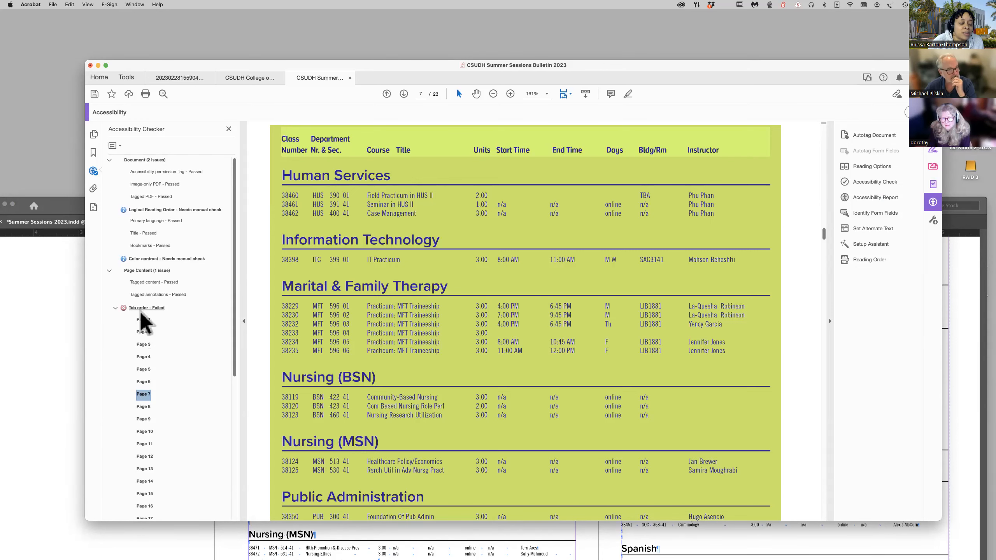
right_click(140, 309)
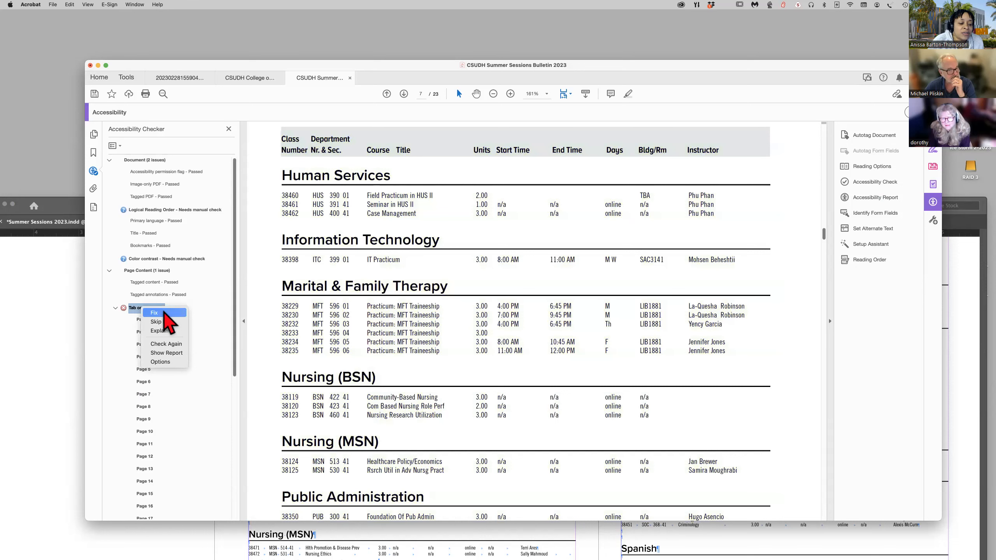
left_click(164, 313)
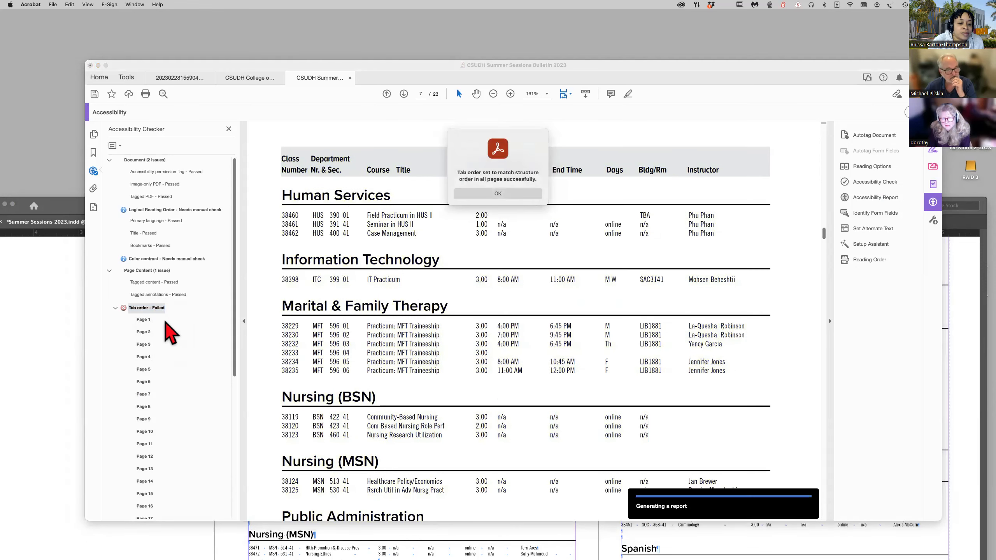
left_click(504, 192)
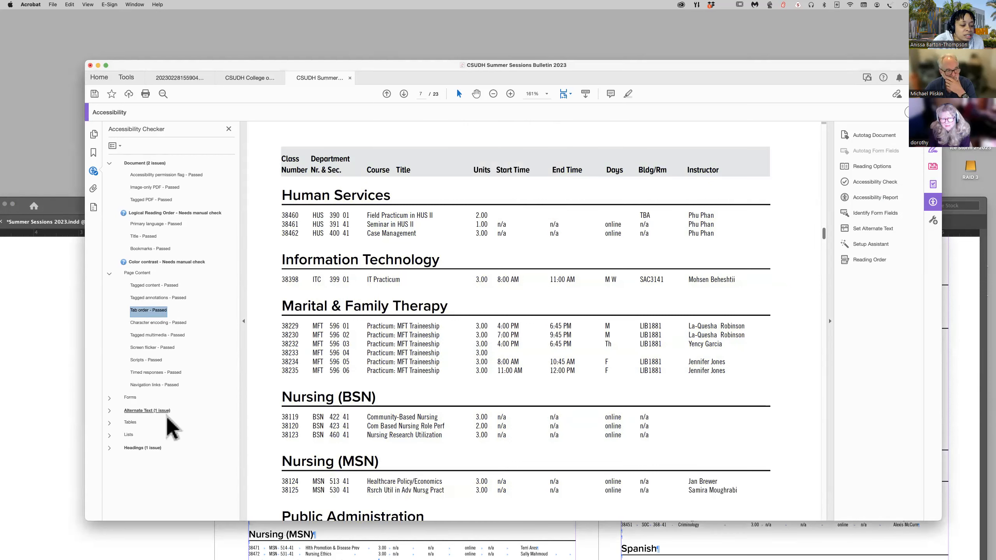
Expand the Alternate Text issues and the failed Figures alternate text rule, and examine the content flagged as Figure 1.
left_click(110, 411)
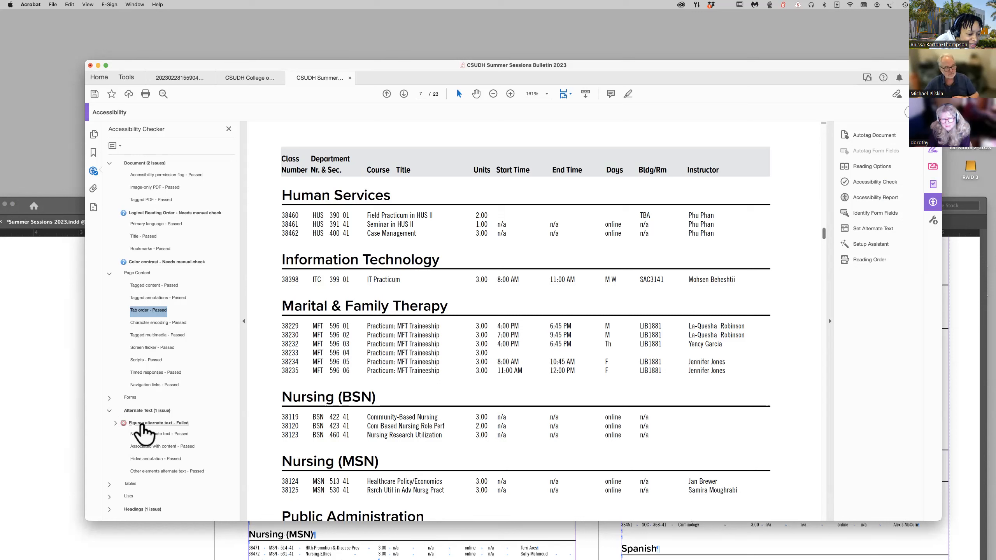
left_click(115, 422)
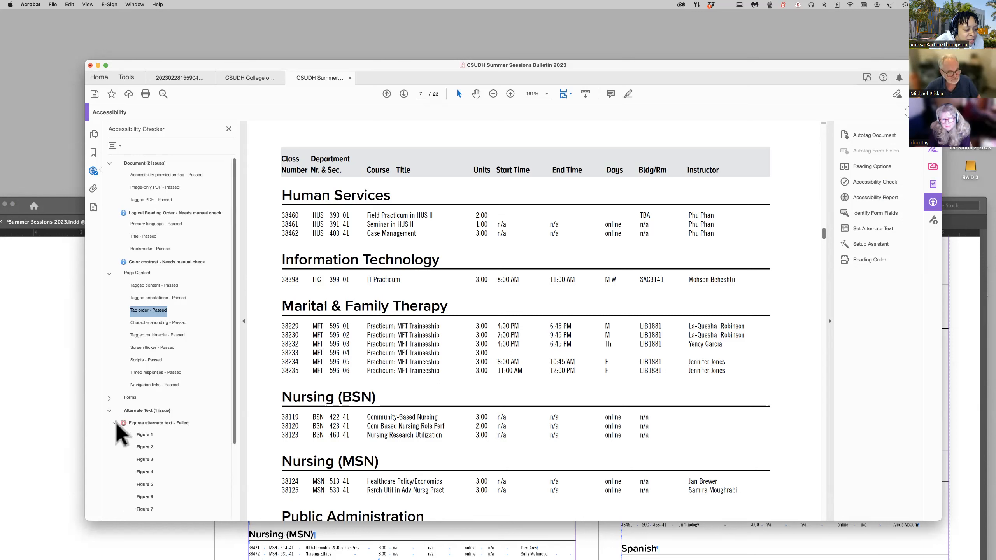
scroll(175, 431, "down", 3)
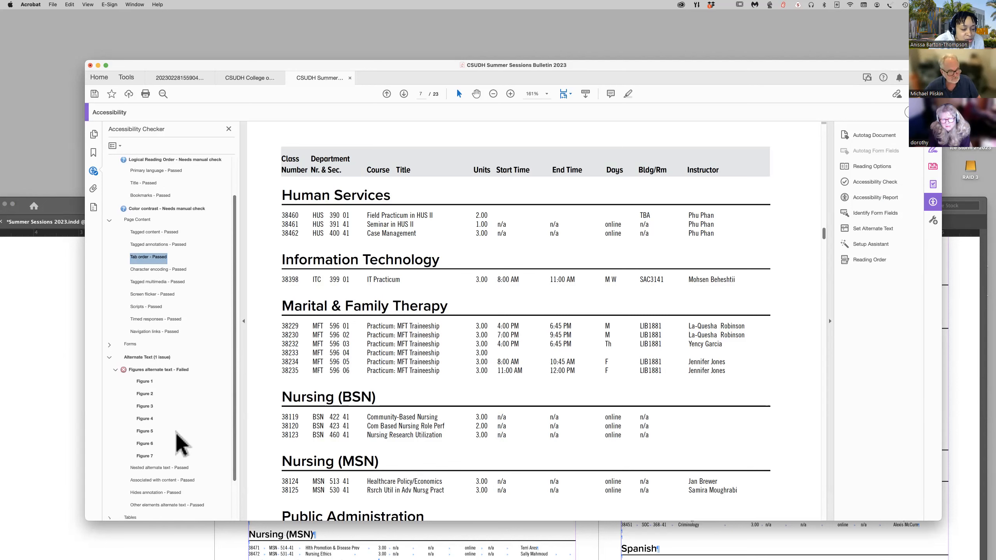
left_click(145, 382)
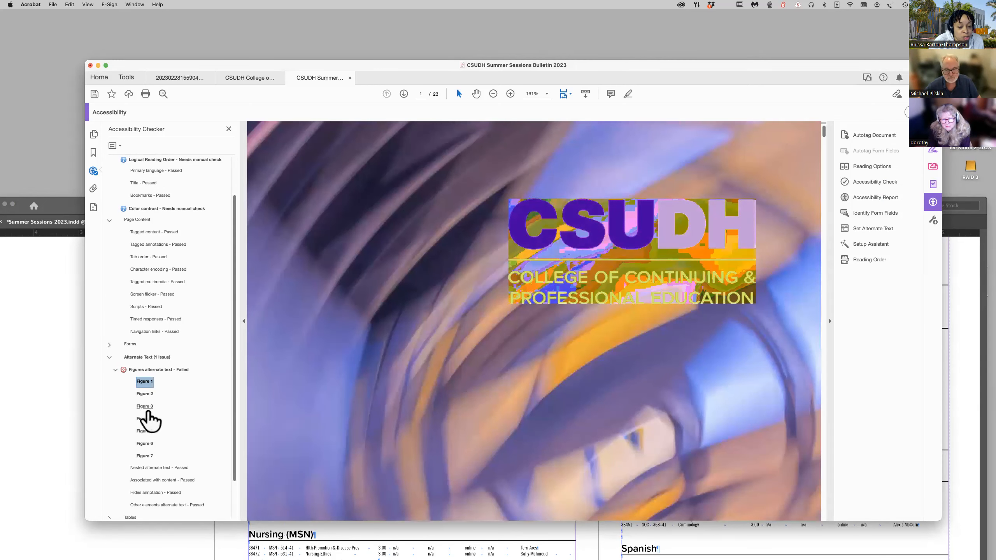
scroll(145, 397, "up", 1)
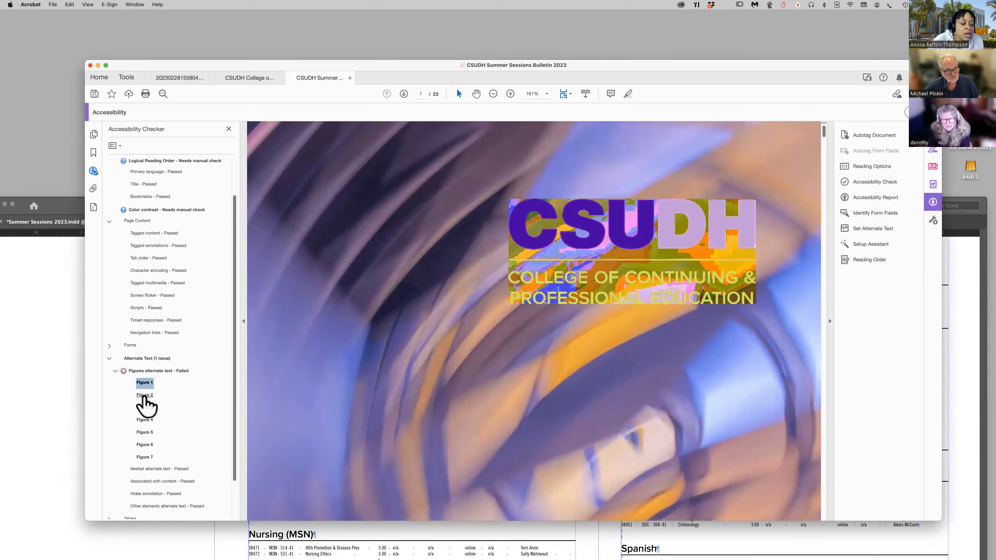
scroll(145, 386, "up", 1)
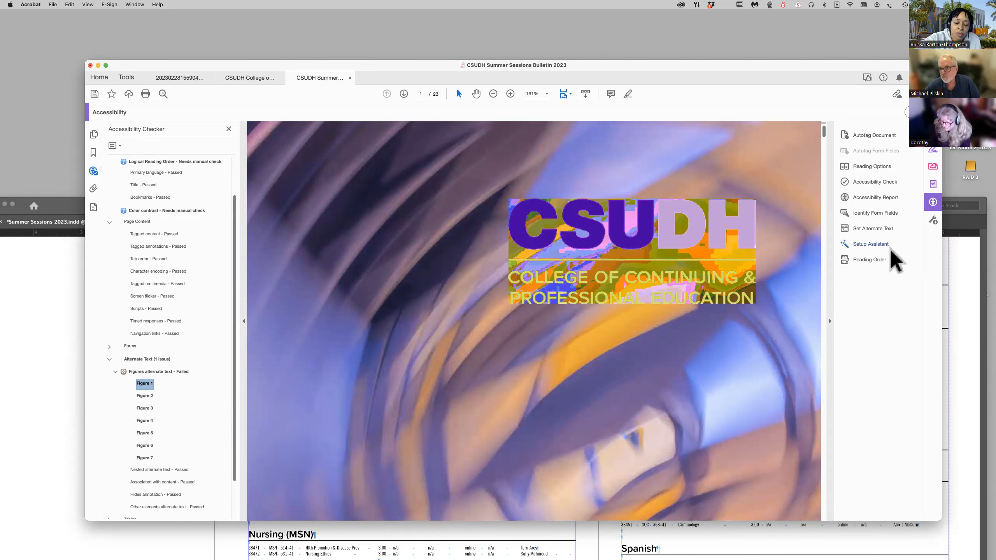
Run Set Alternate Text on all detected figures and mark image 1, the abstract cover image, as a decorative figure.
left_click(874, 229)
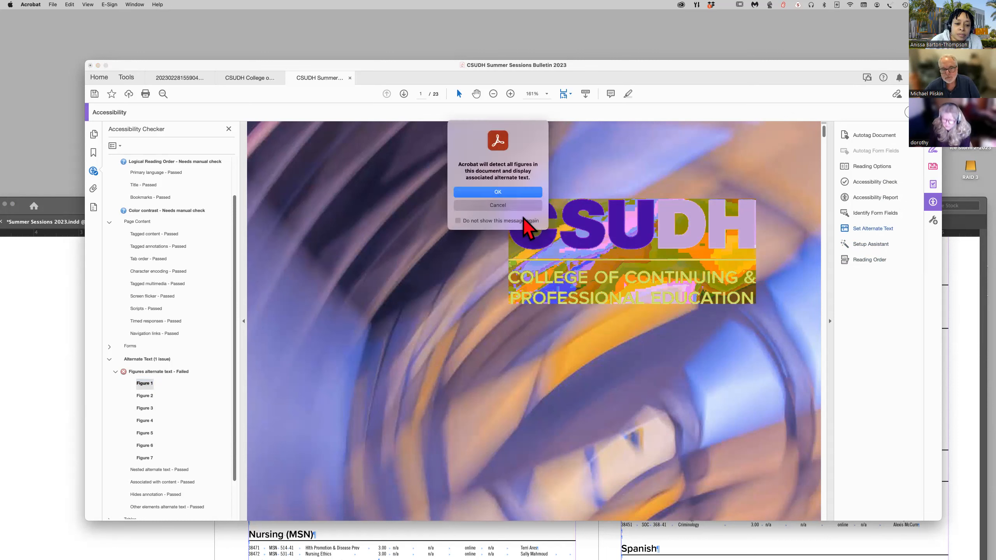
left_click(506, 197)
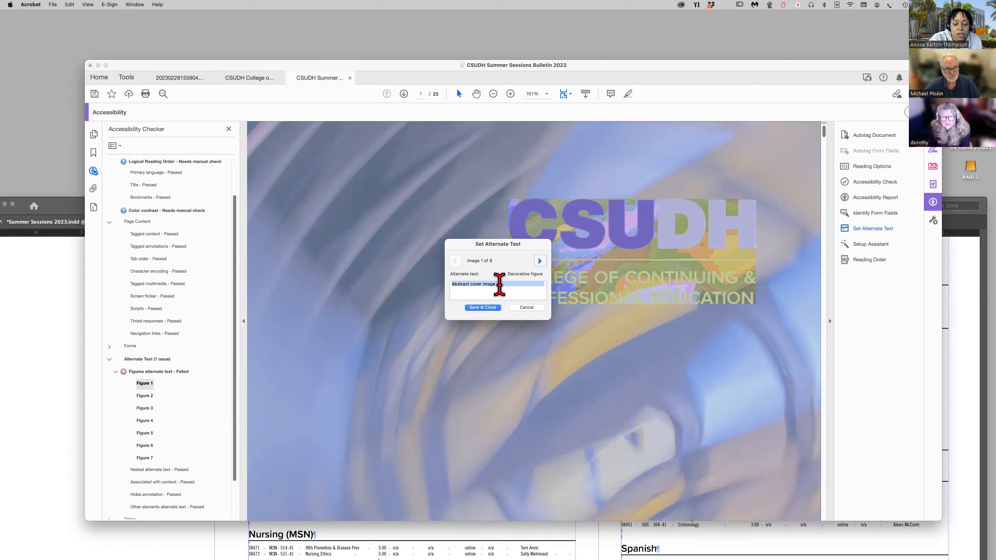
left_click(540, 261)
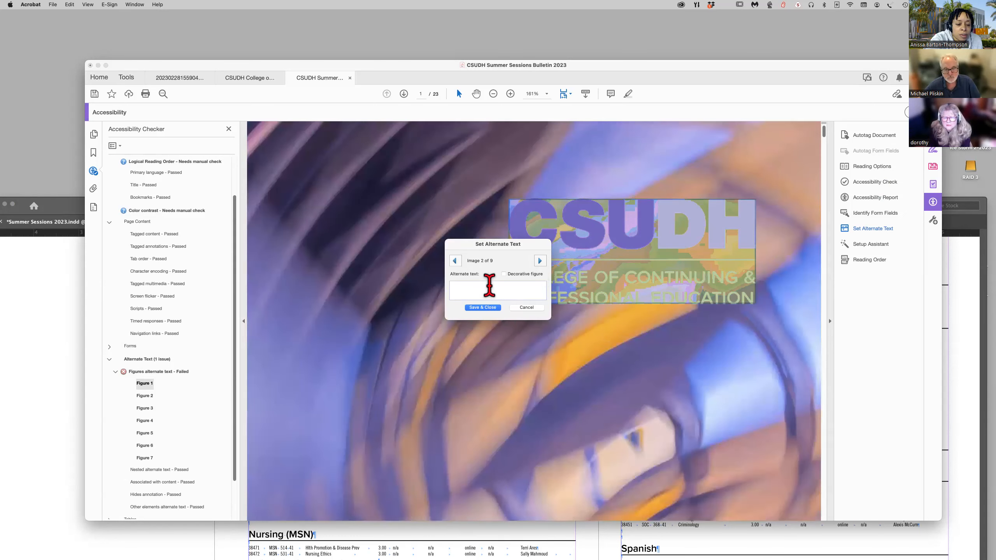
left_click(455, 261)
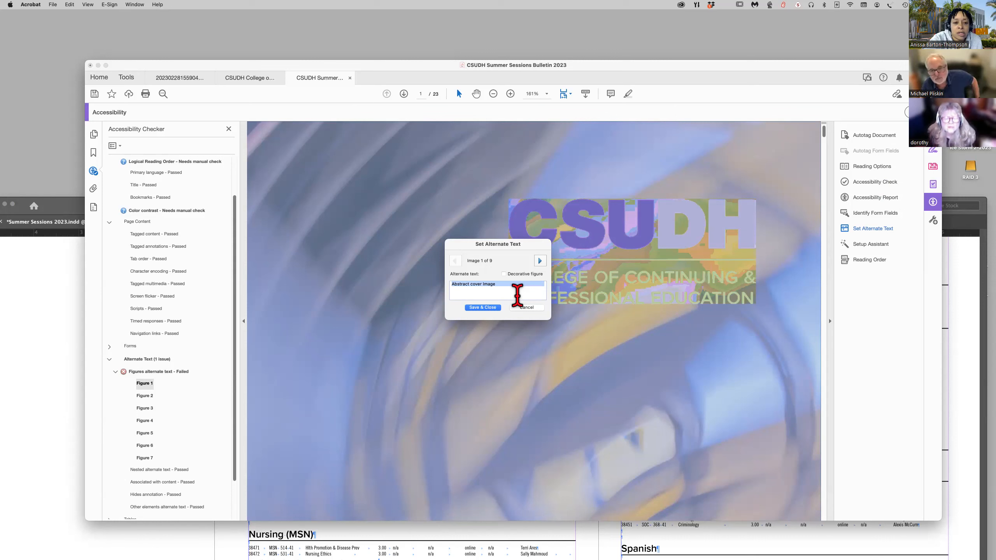
left_click(504, 274)
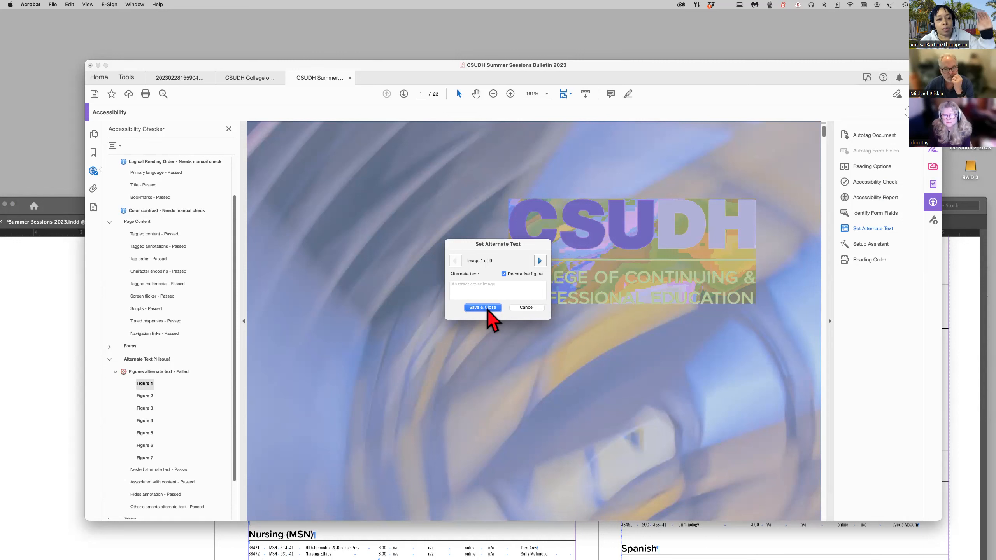
Set the alternate text of image 2, the cover logo, to "CSUDH College of Contiuing and Professional Education".
left_click(541, 261)
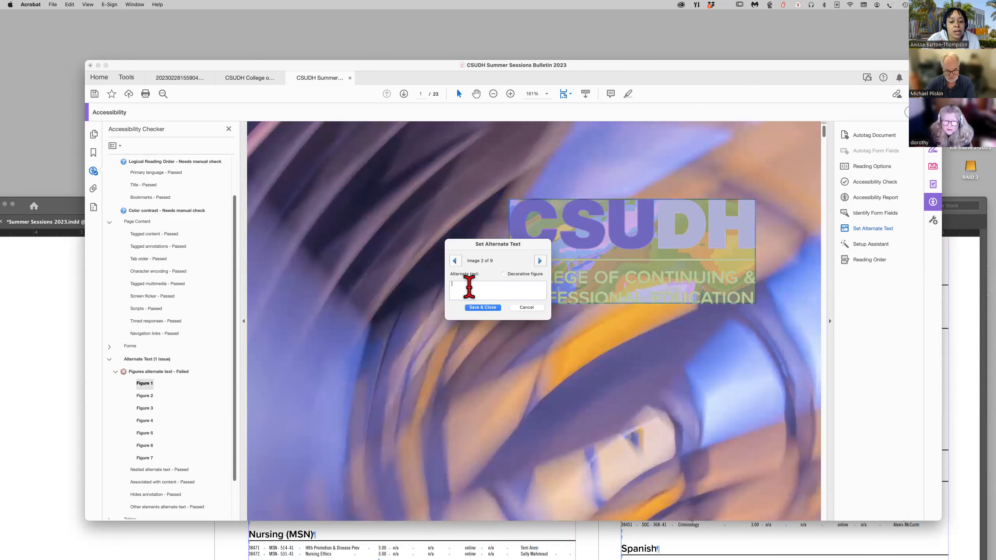
type("Logo")
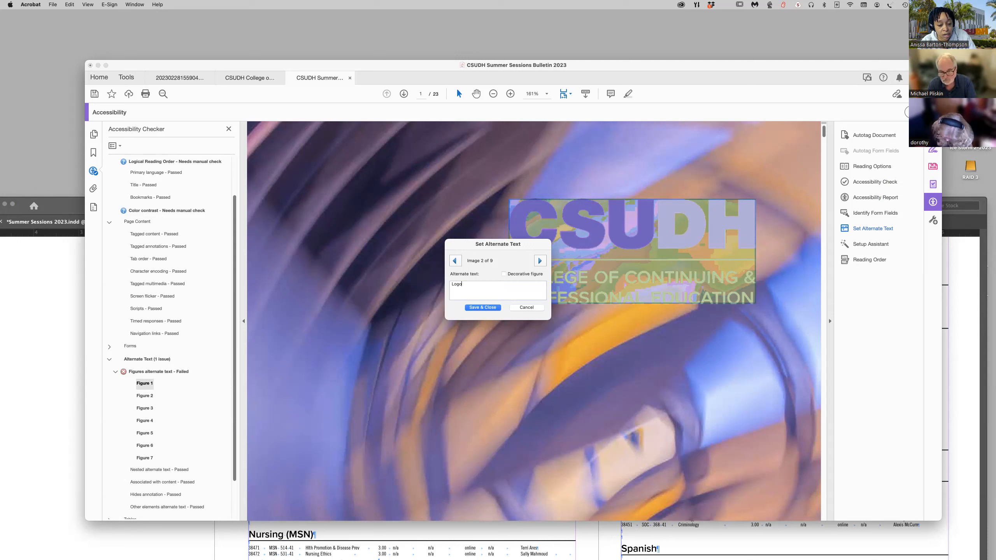
type("CSUDH Summer Sessions Bulletin 2023")
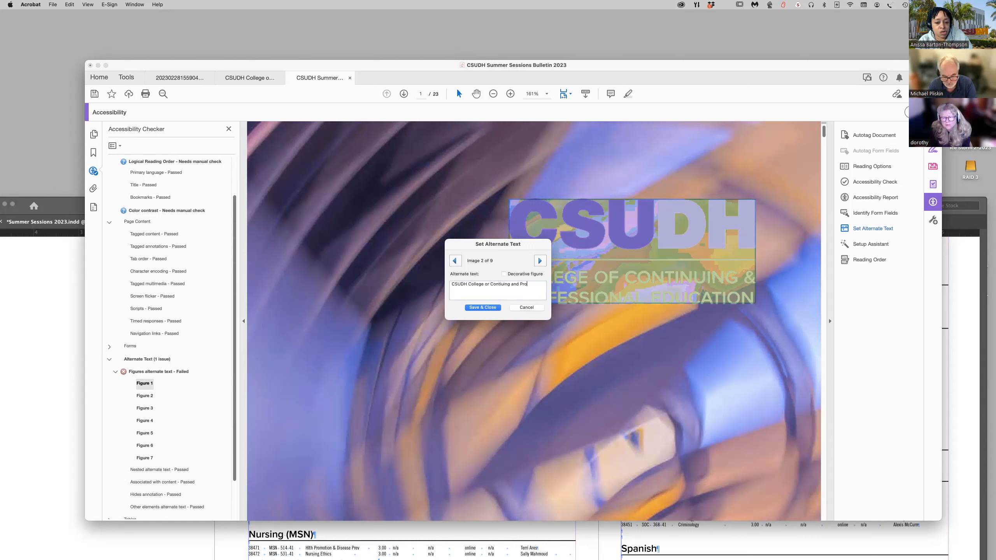
type("nal Education")
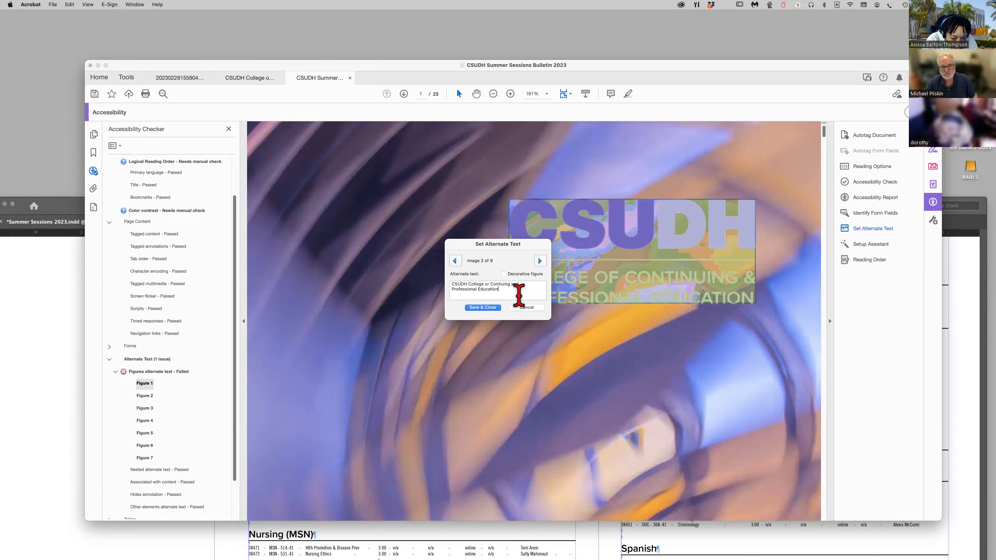
left_click(490, 285)
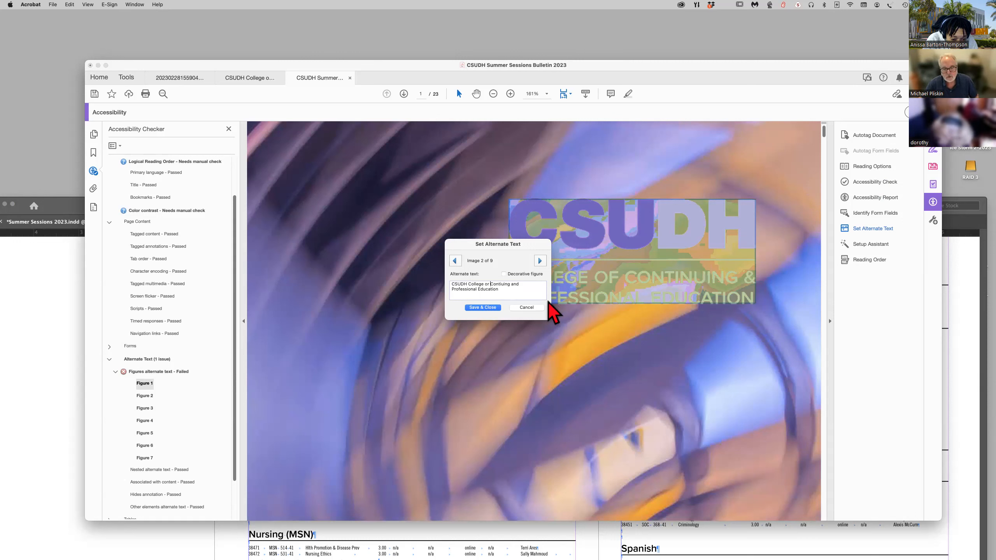
key("BackSpace")
type("f")
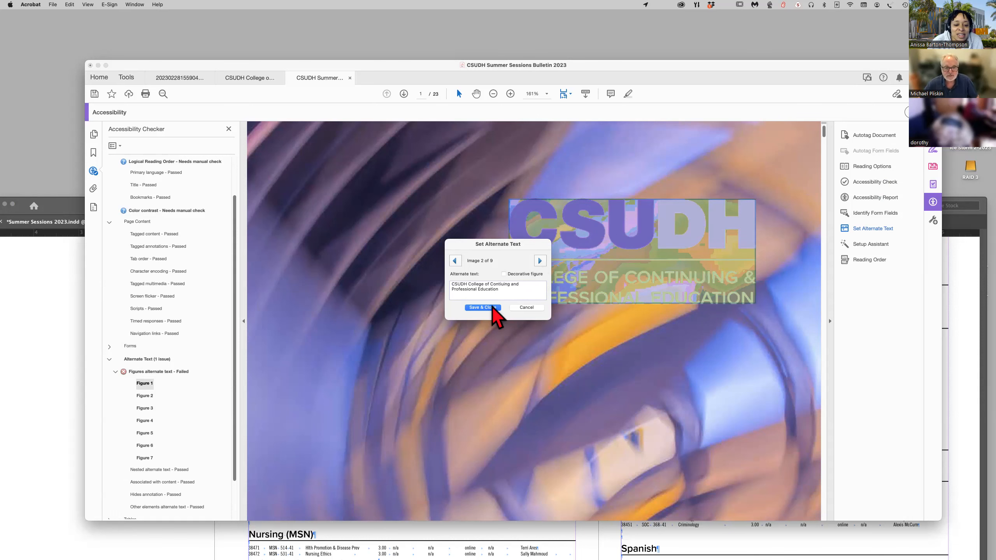
Mark image 3, the Benefits of Summer Sessions banner, and image 4, the Graduate Faster advertisement, as decorative figures.
left_click(541, 262)
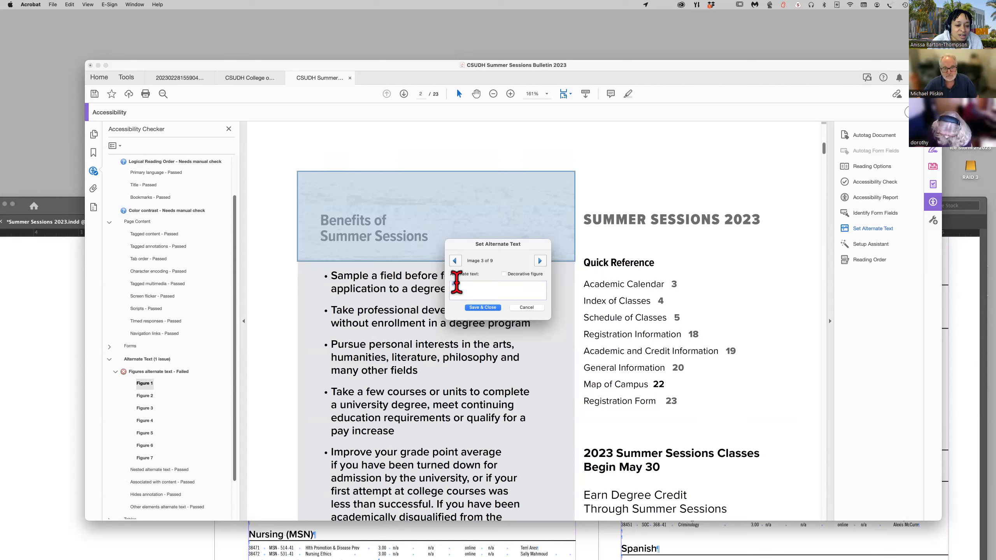
left_click(504, 274)
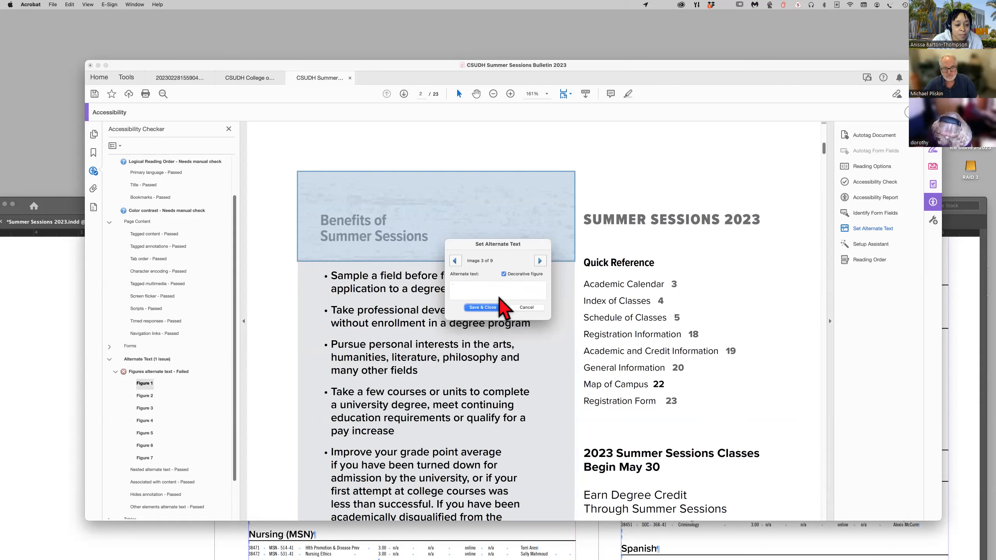
left_click(541, 261)
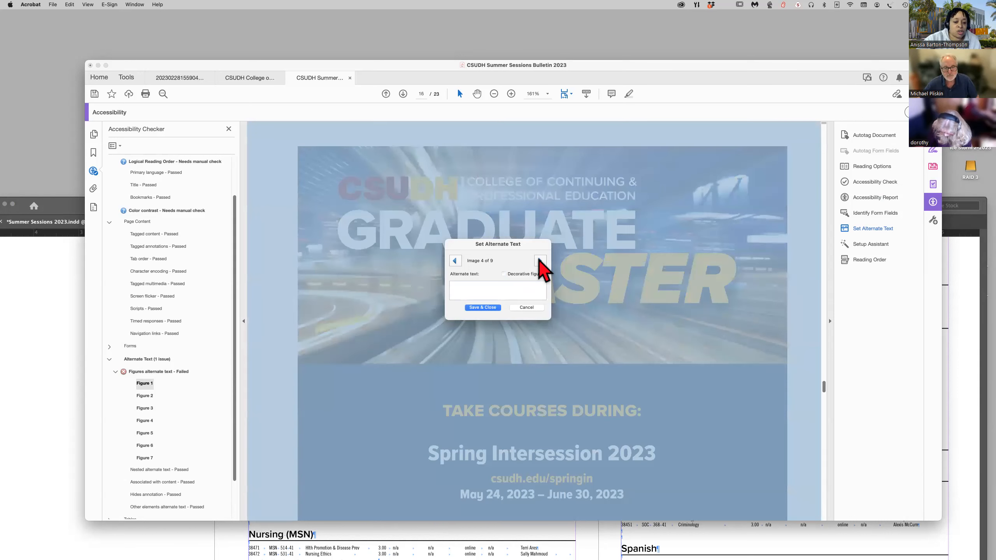
left_click(504, 274)
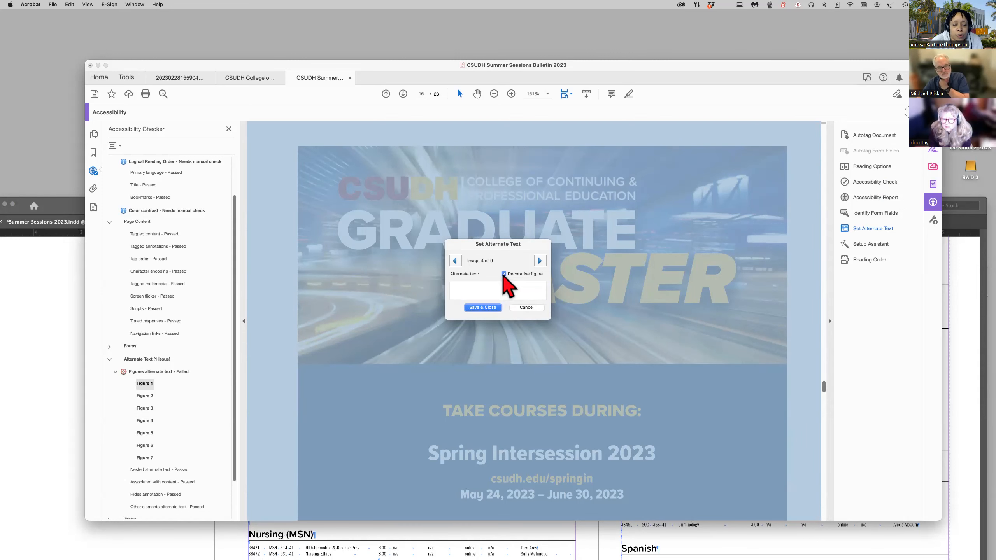
Set the alternate text of image 5, the map on page 22, to "CSUDH Campus Map".
left_click(540, 261)
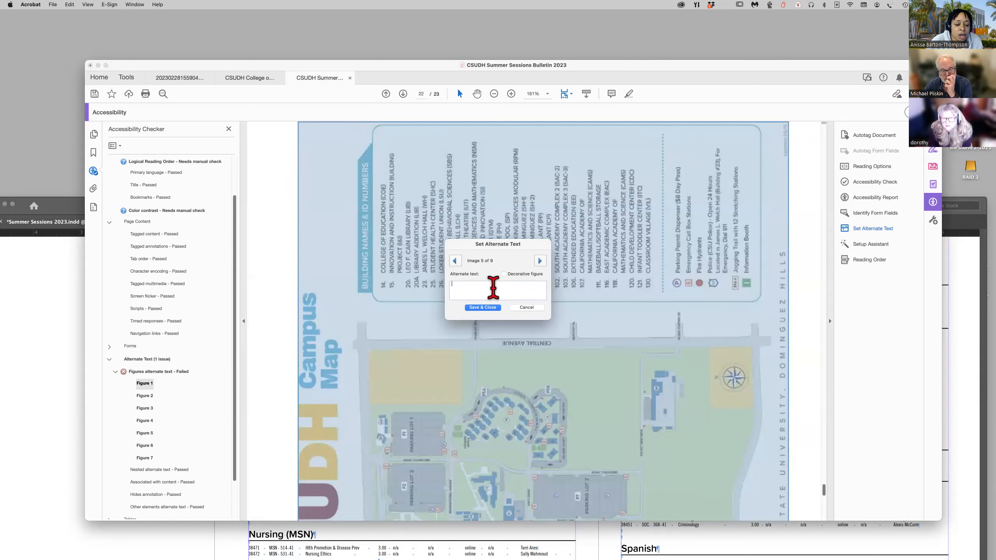
left_click(473, 290)
type("CSUDH Campus Map")
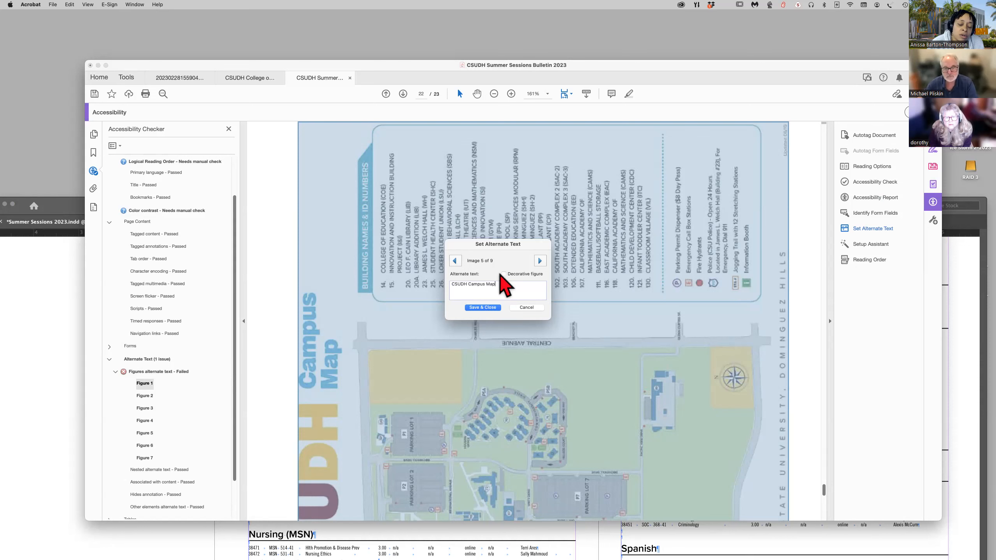
Mark images 6 to 9, the payment graphics on the registration form, as decorative figures and save the alternate text settings.
left_click(540, 261)
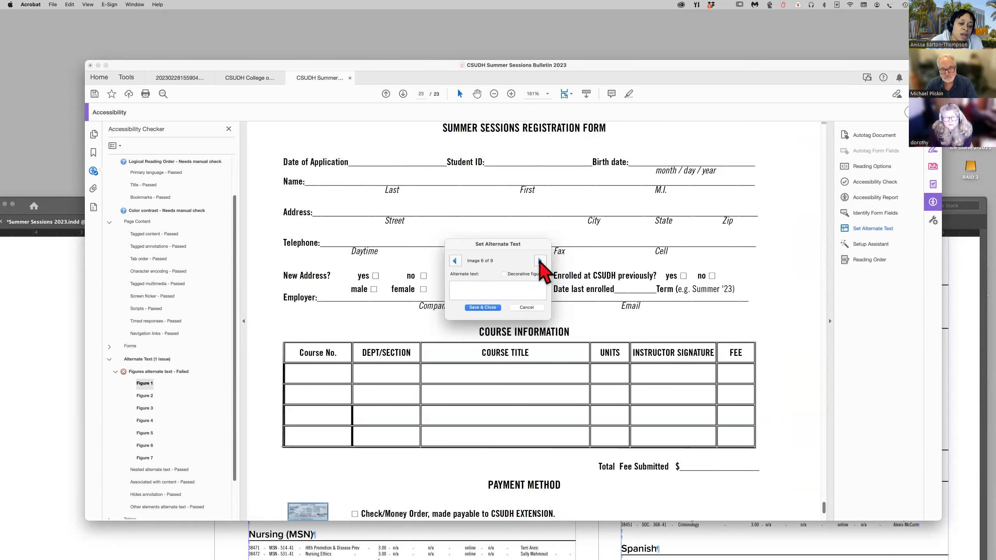
left_click(499, 289)
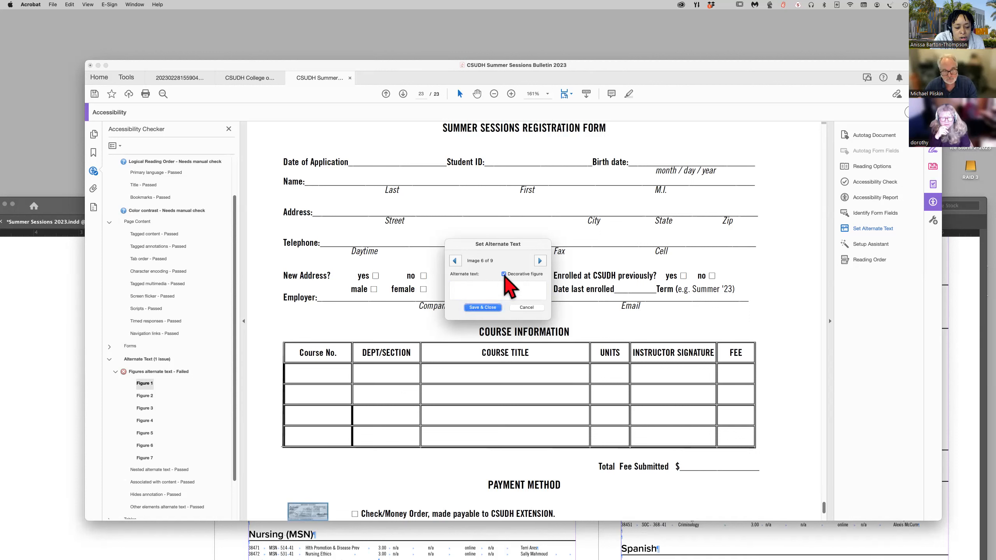
left_click(540, 261)
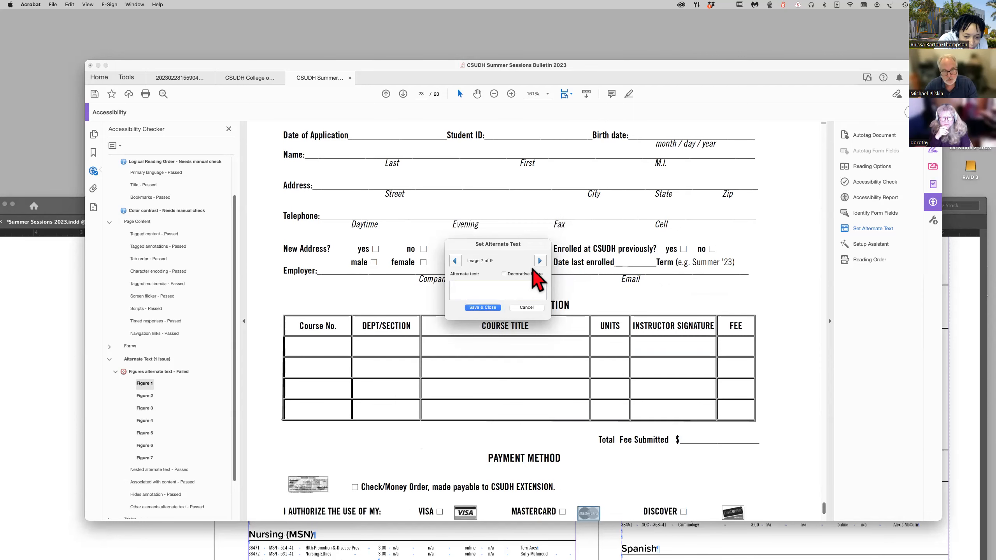
left_click(504, 274)
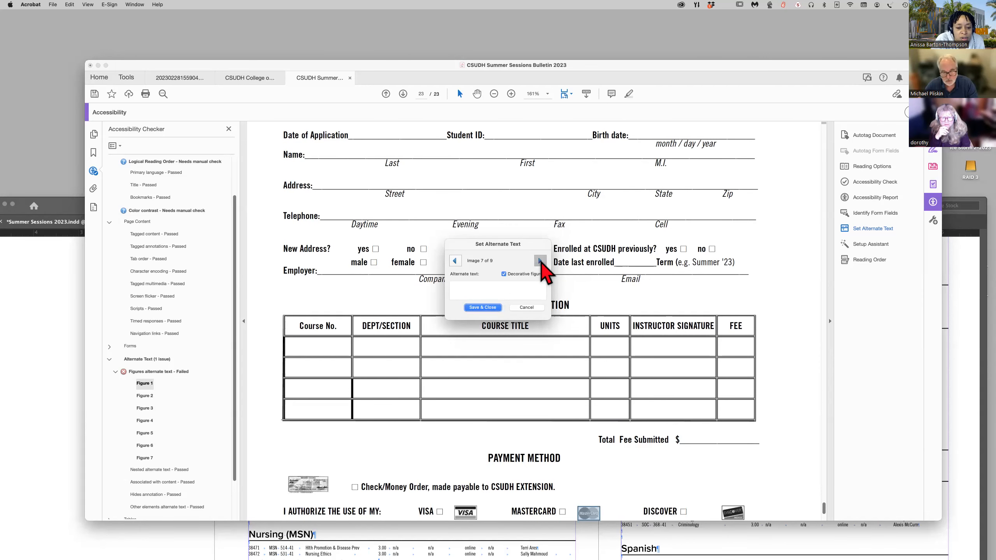
left_click(540, 261)
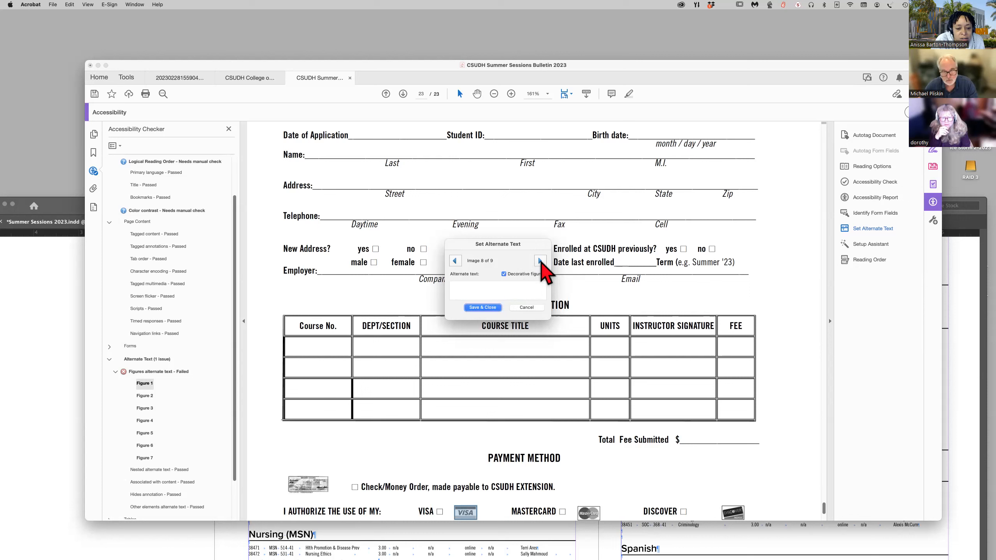
left_click(540, 262)
left_click(504, 274)
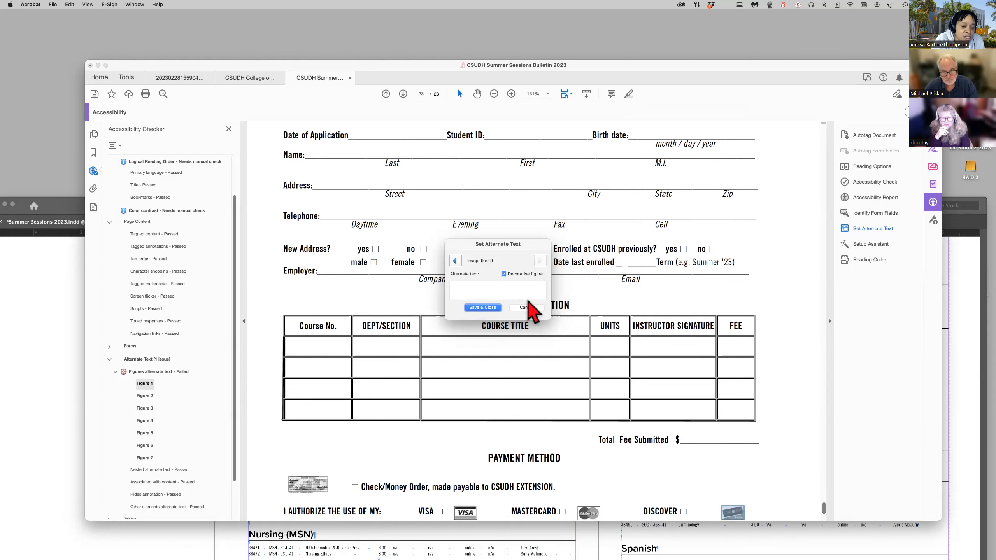
left_click(484, 307)
Check flagged figures 1 and 2, and apply the automatic fix for the failed figures alternate text rule.
scroll(178, 380, "down", 2)
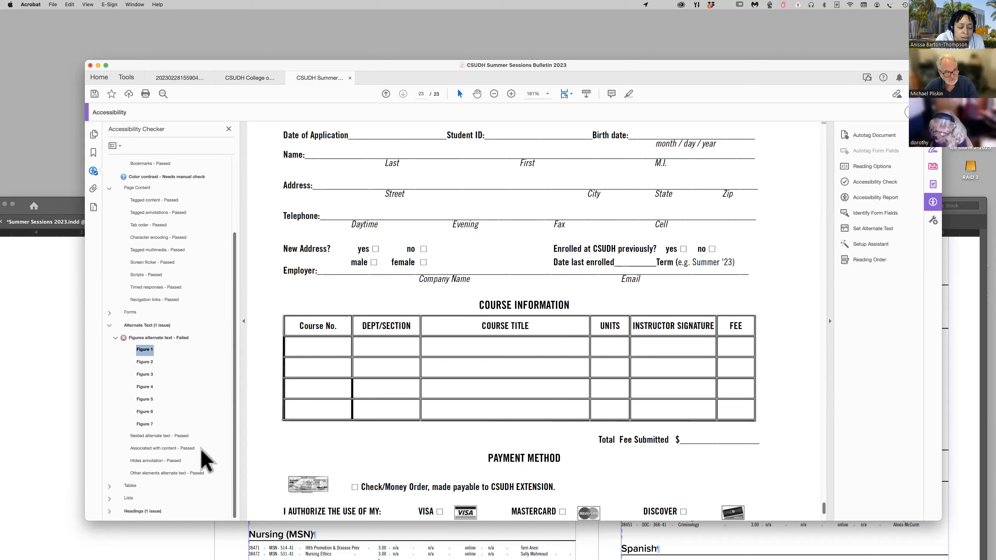
left_click(146, 363)
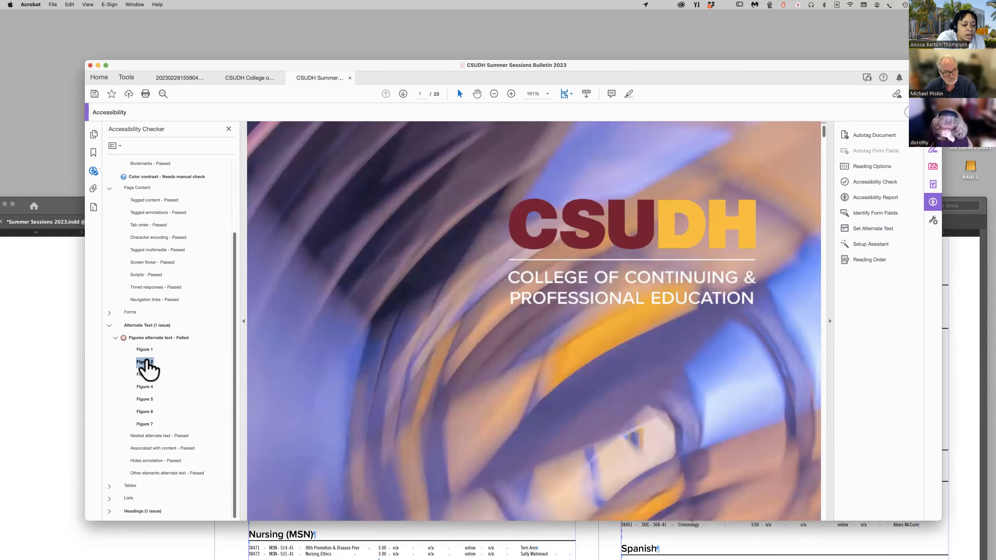
left_click(146, 350)
right_click(146, 352)
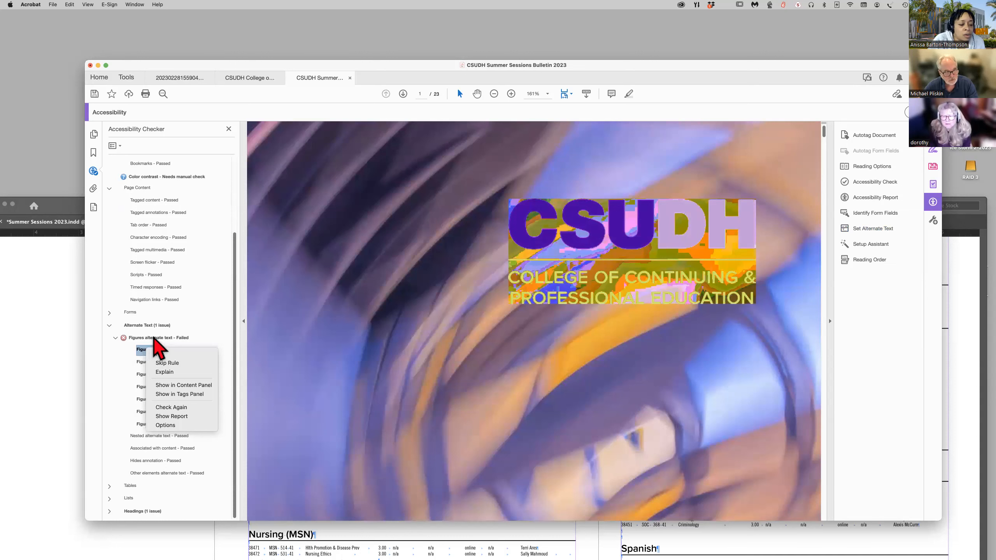
right_click(156, 338)
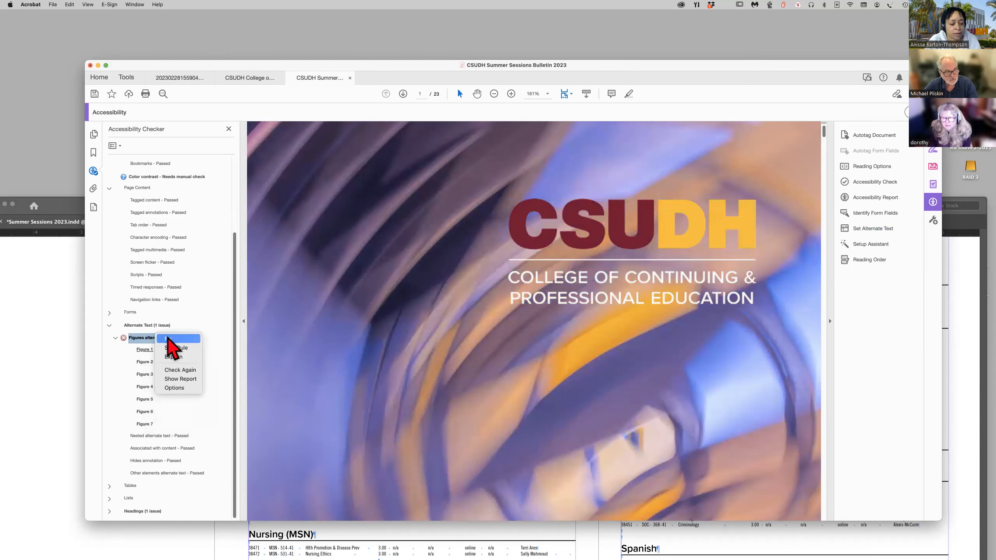
left_click(168, 340)
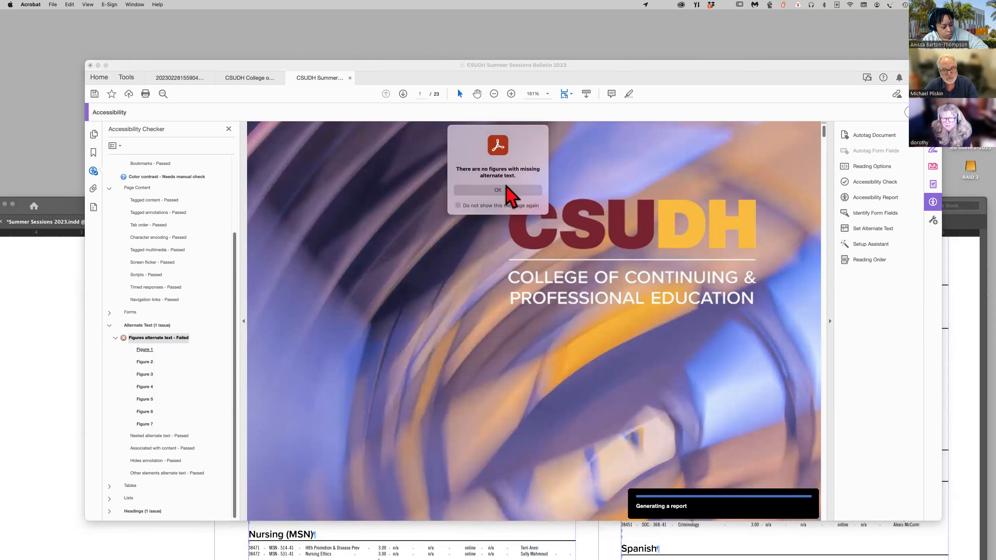
left_click(502, 190)
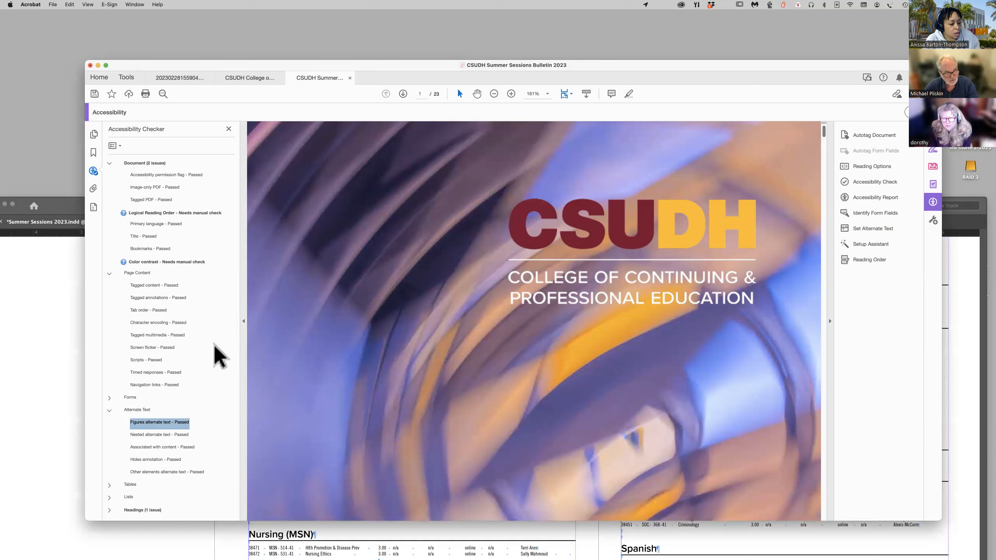
Expand the Headings issue down to the Appropriate nesting elements and locate Element 1 in the document.
left_click(109, 510)
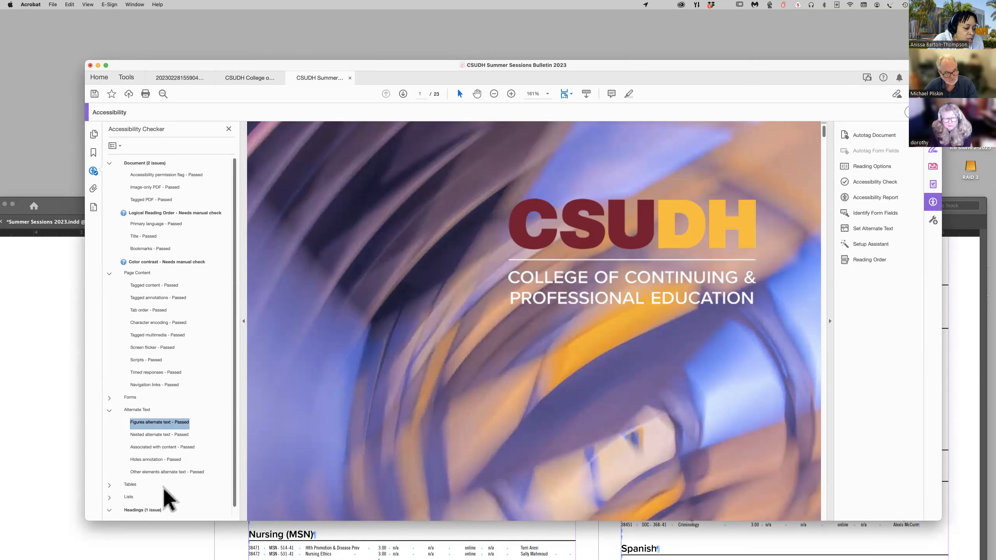
scroll(161, 499, "down", 1)
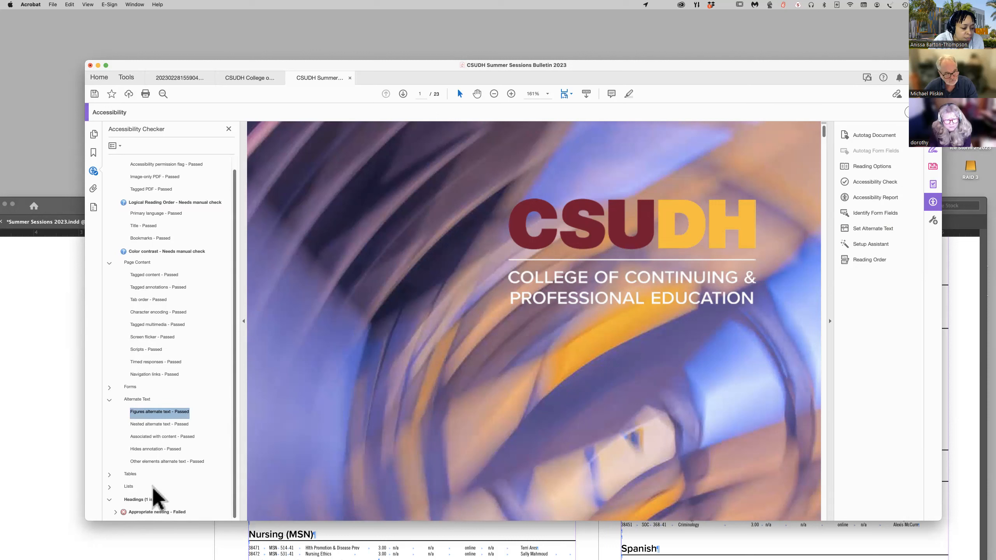
left_click(115, 511)
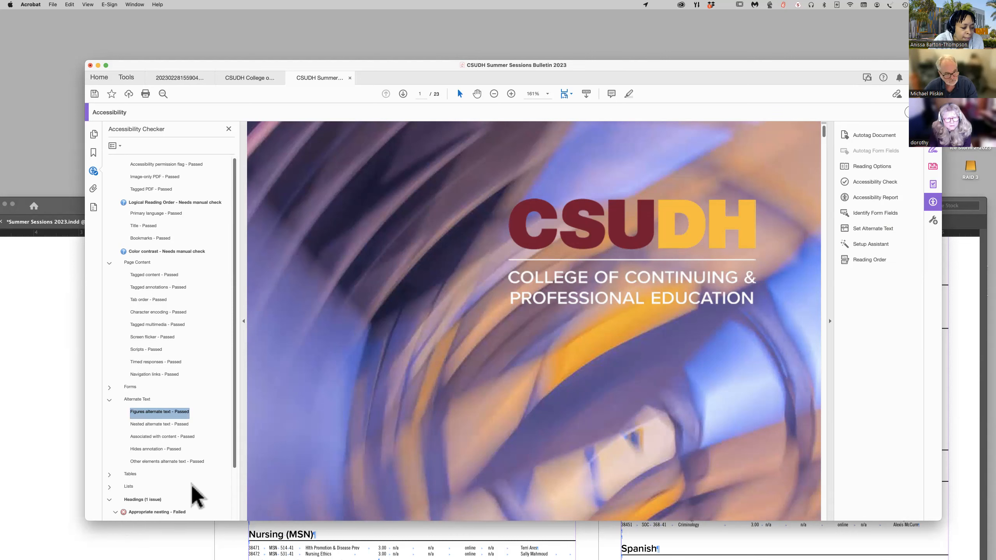
scroll(189, 494, "down", 2)
left_click(147, 487)
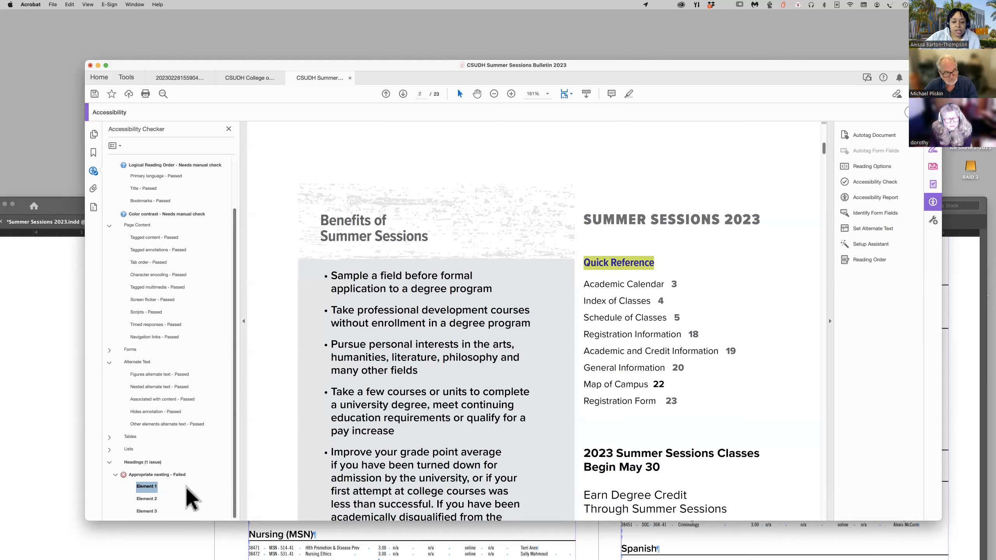
scroll(324, 428, "down", 1)
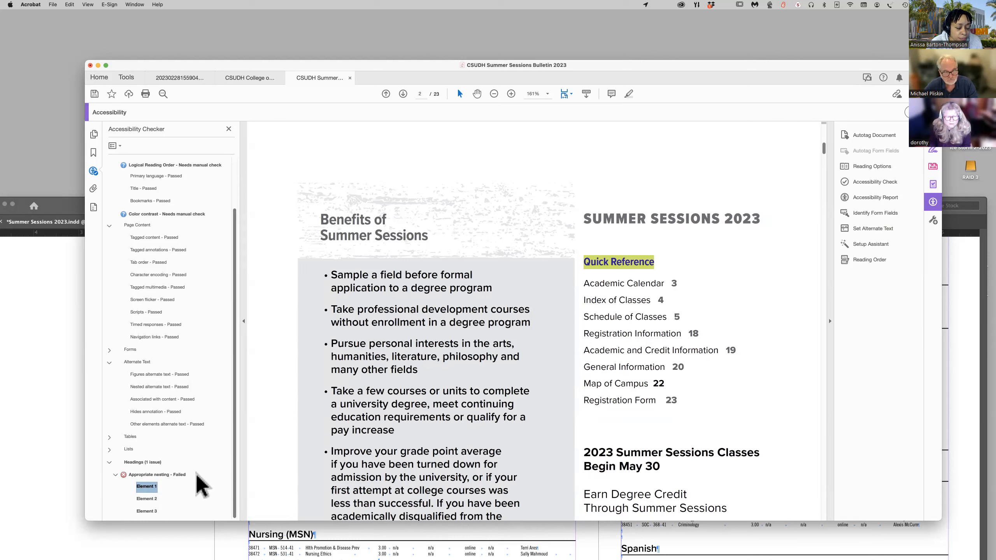
Reveal Element 1 in the content structure and inspect the content and tag properties of the Quick Reference heading container.
right_click(151, 485)
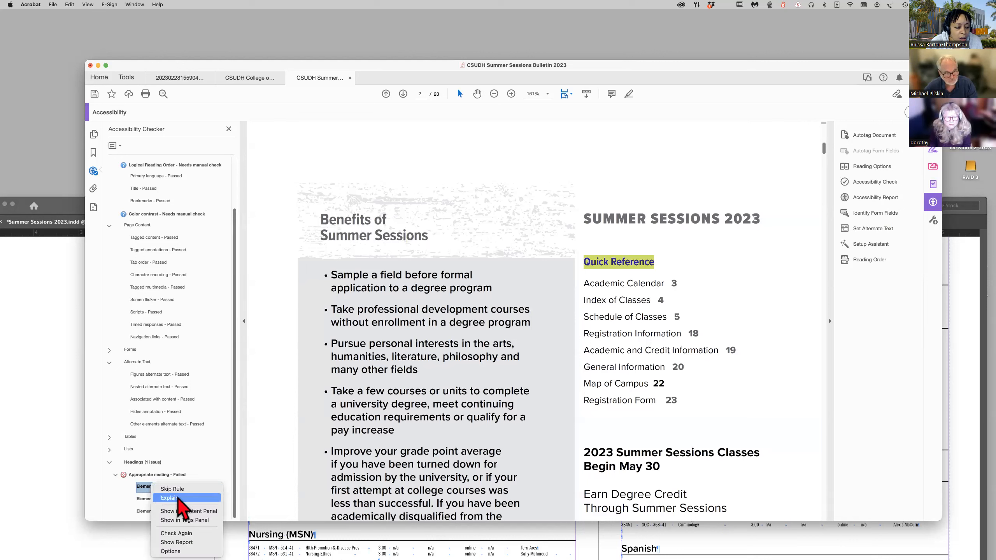
left_click(207, 513)
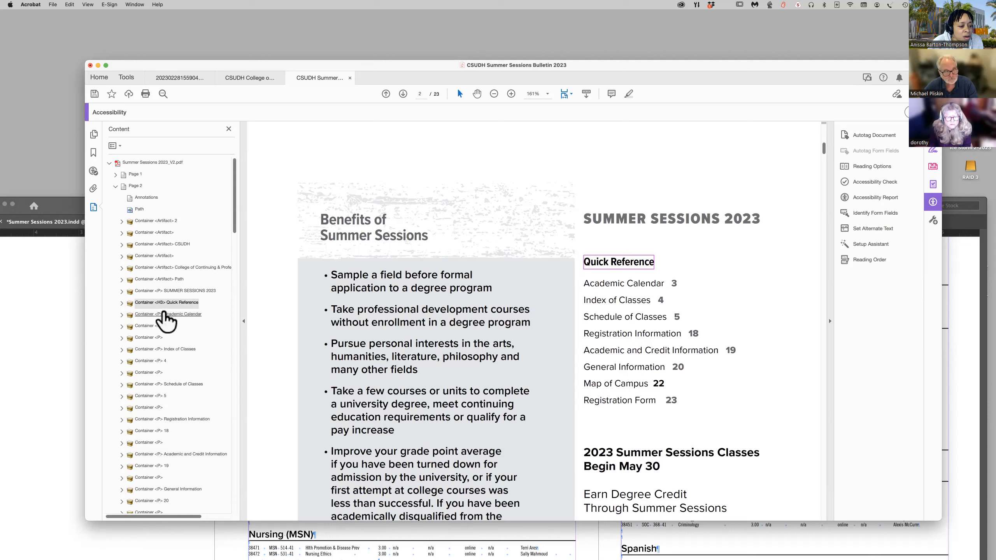
left_click(121, 303)
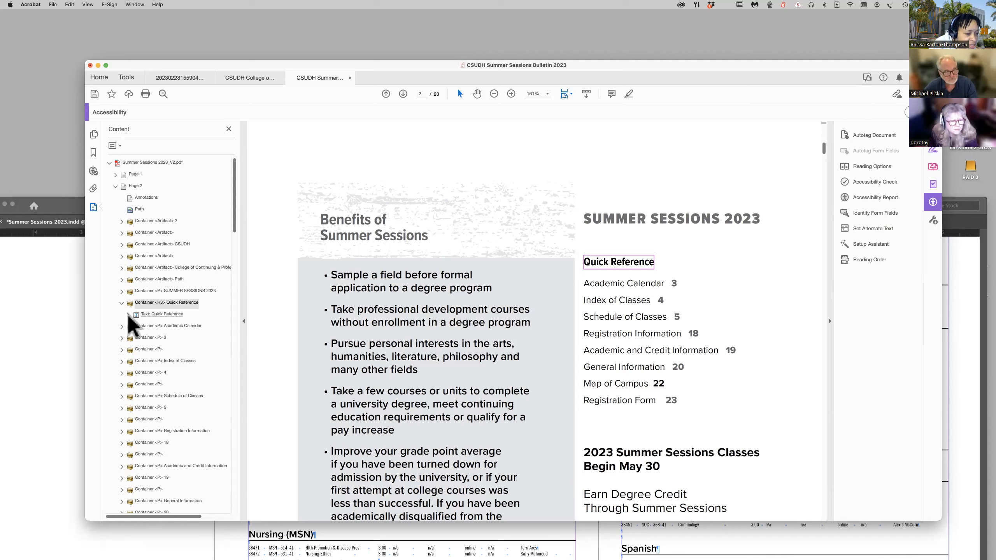
scroll(143, 314, "right", 1)
scroll(142, 314, "down", 1)
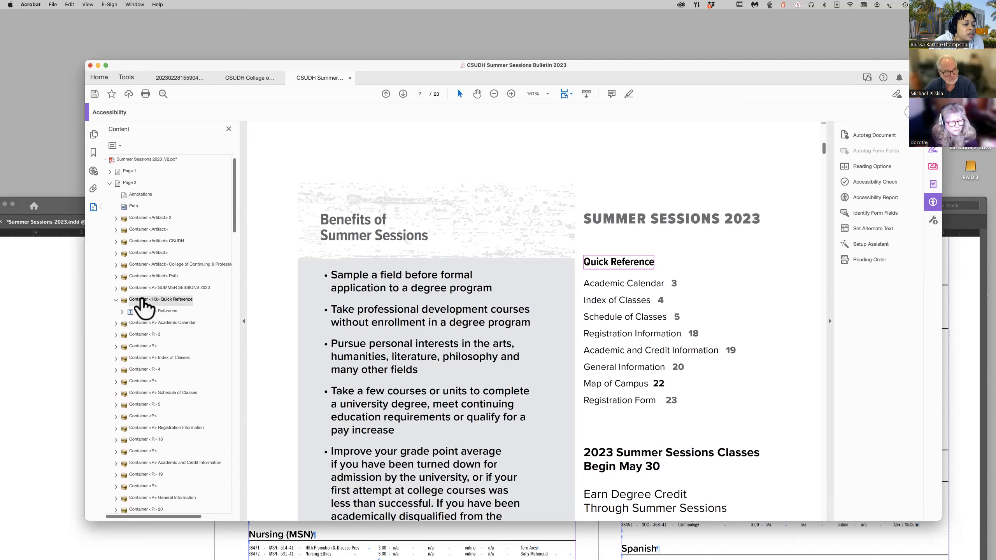
right_click(144, 300)
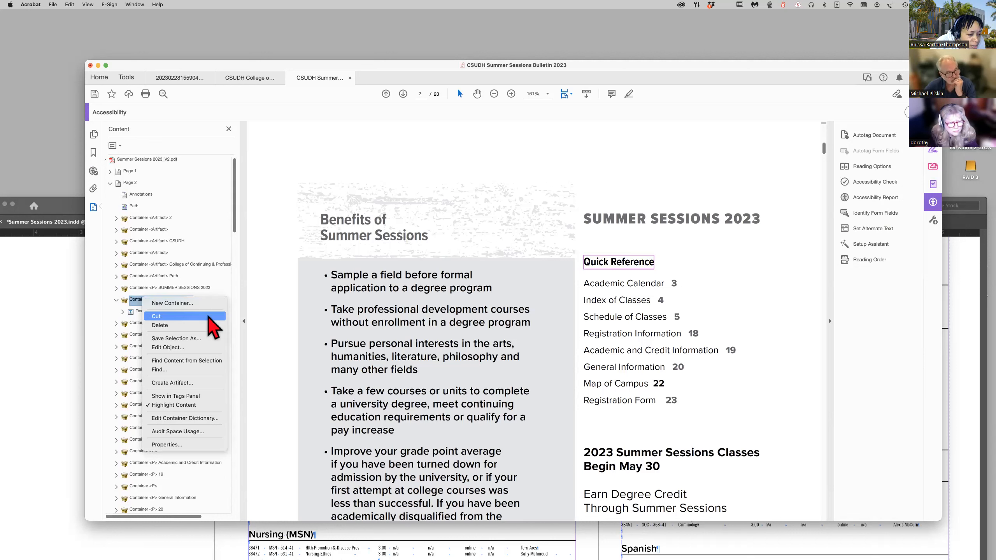
left_click(186, 447)
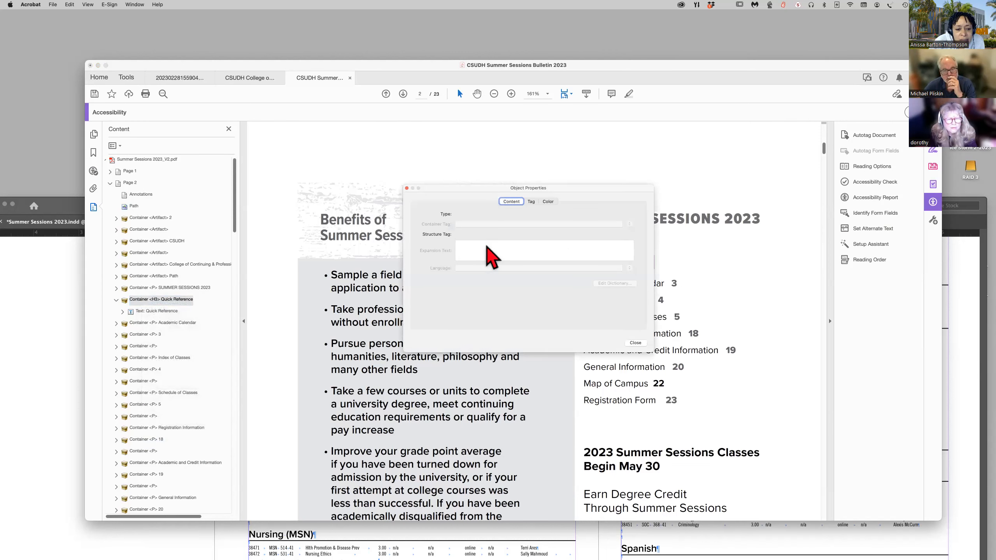
left_click(531, 203)
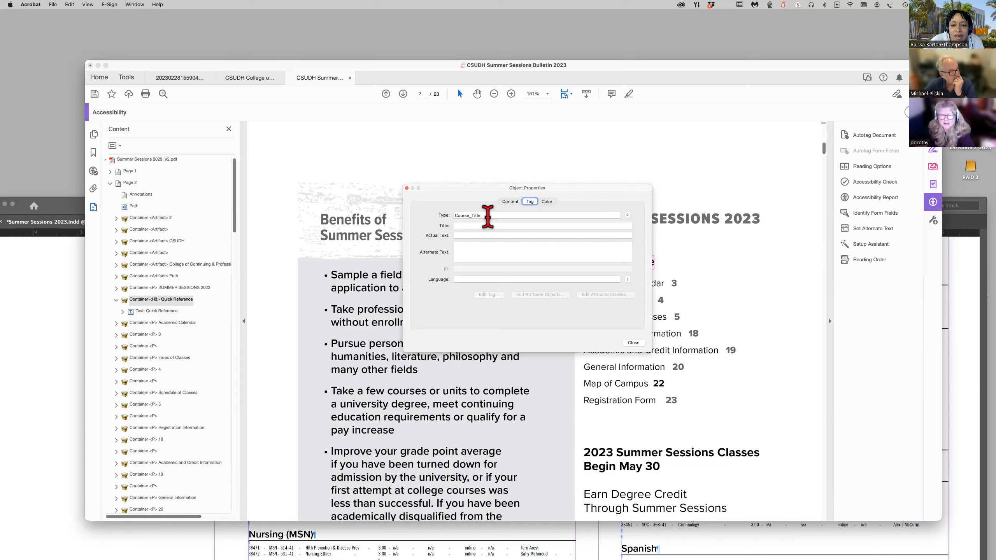
left_click(633, 343)
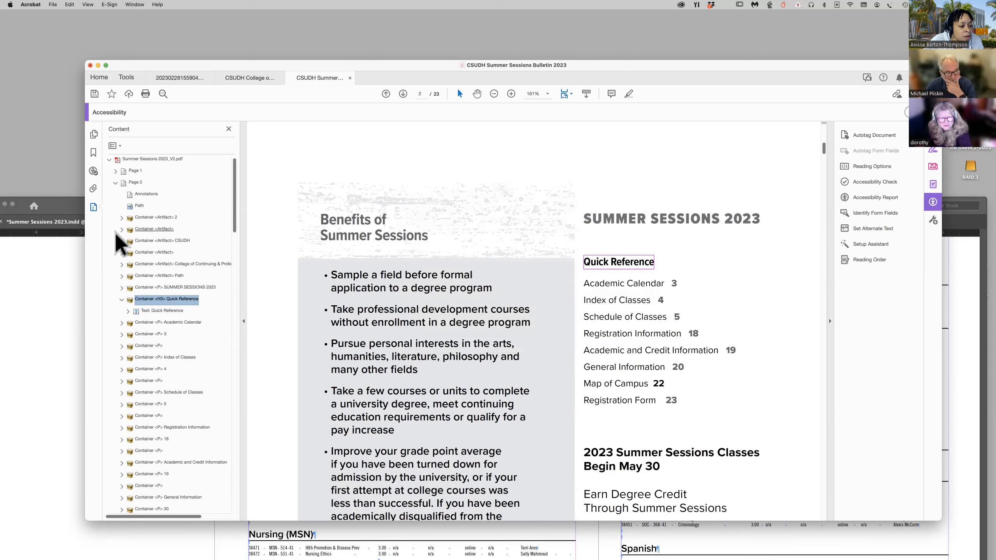
Compare nesting Elements 2 and 1 in the accessibility results, and reveal Element 1's Quick Reference heading in the tag tree.
left_click(93, 172)
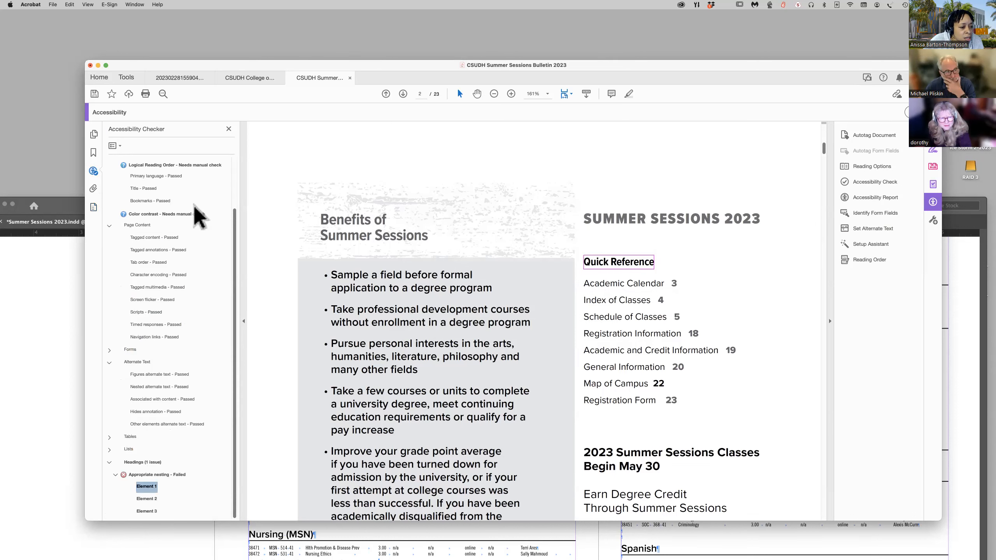
left_click(146, 500)
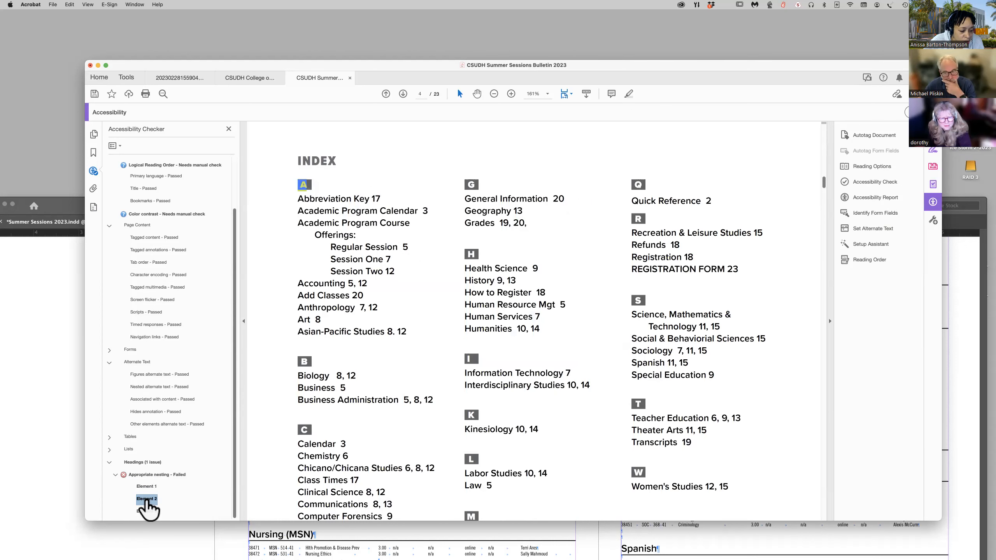
left_click(145, 487)
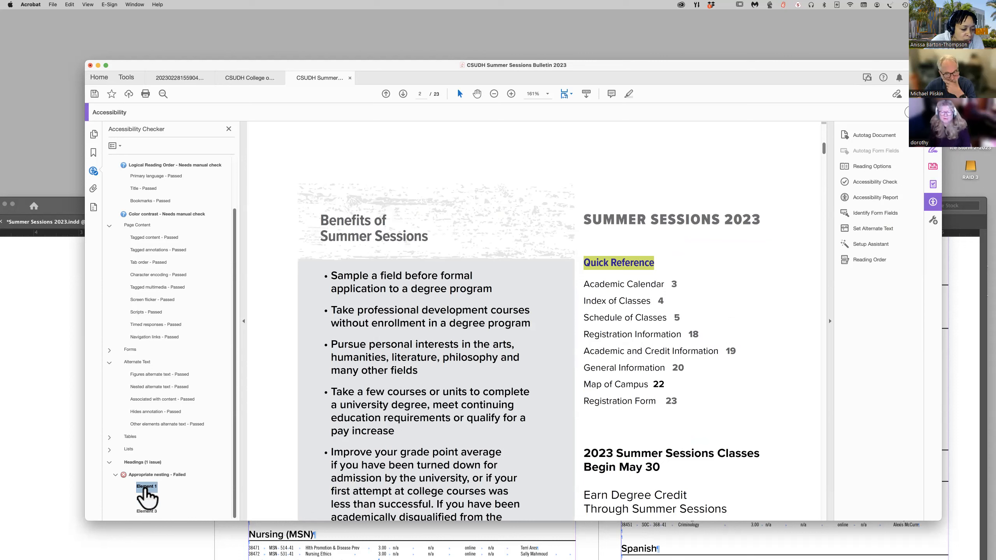
right_click(146, 491)
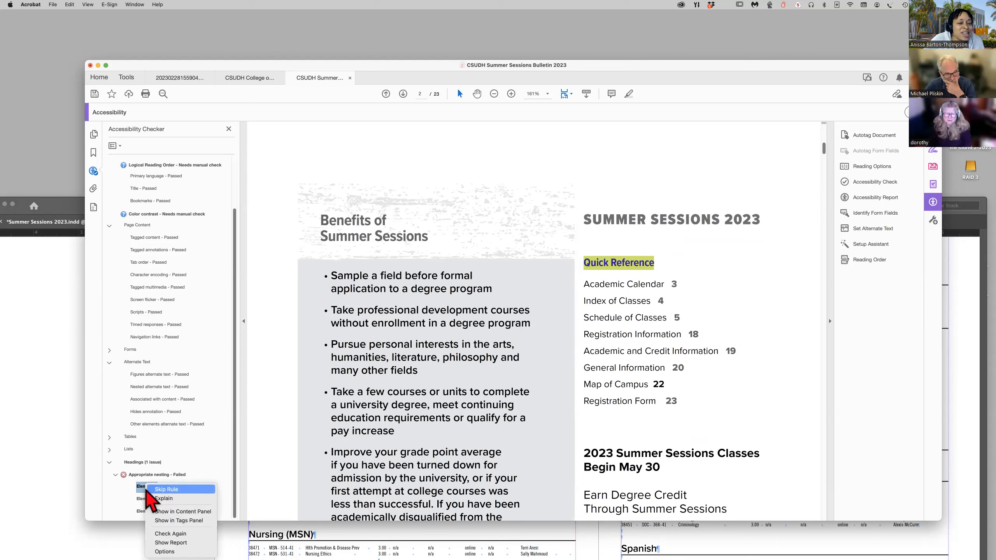
left_click(176, 521)
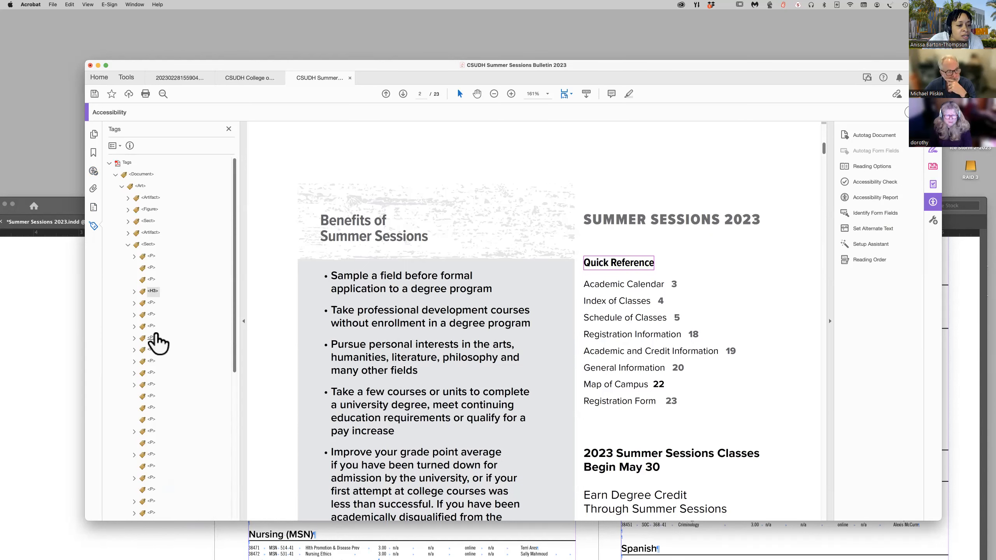
left_click(134, 291)
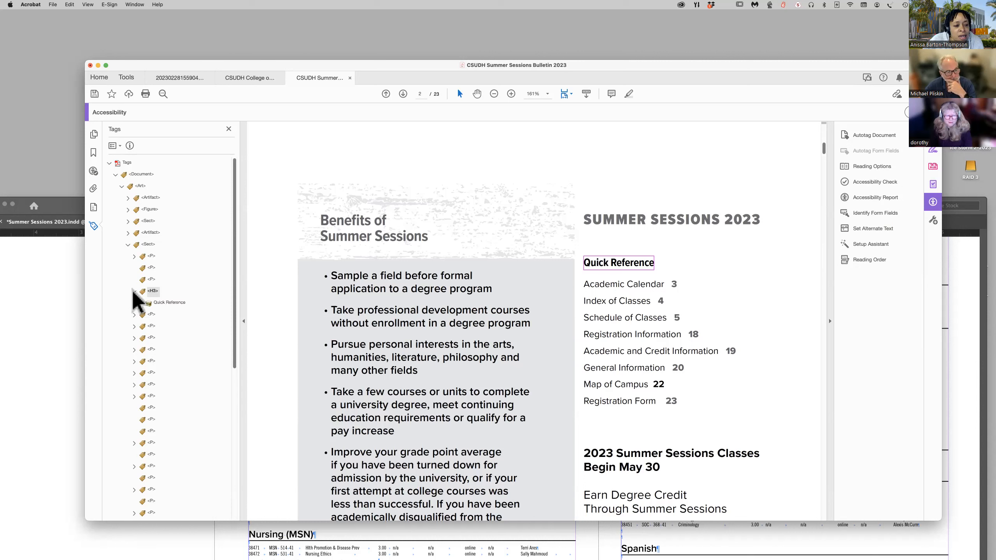
Inspect the Quick Reference heading tag's properties and its tag element dictionary without changing any entries.
right_click(154, 293)
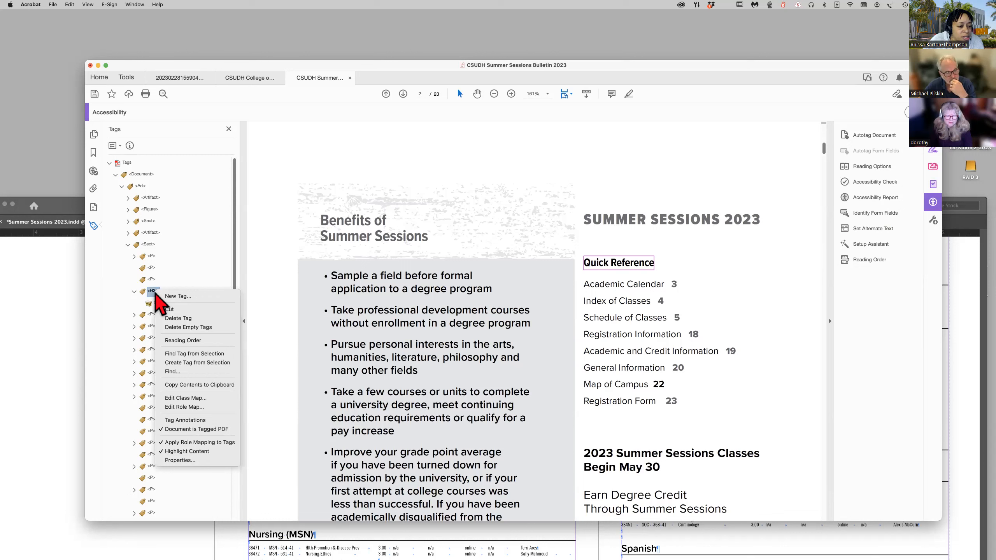
left_click(201, 462)
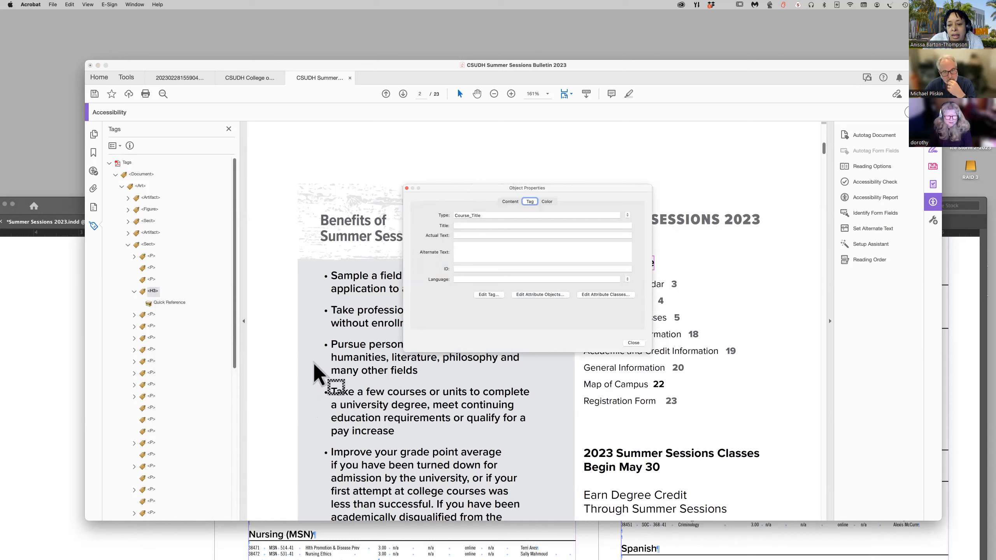
left_click(490, 296)
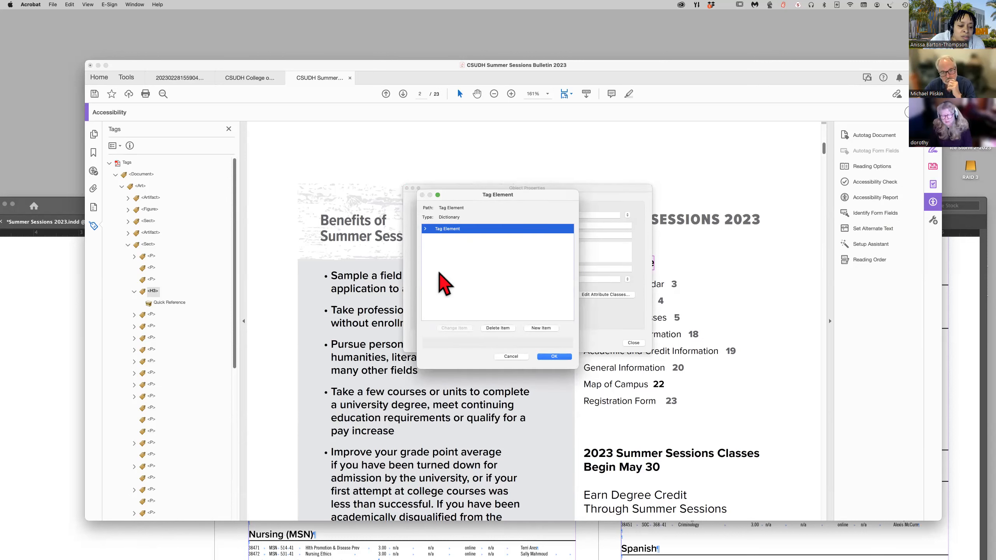
left_click(426, 230)
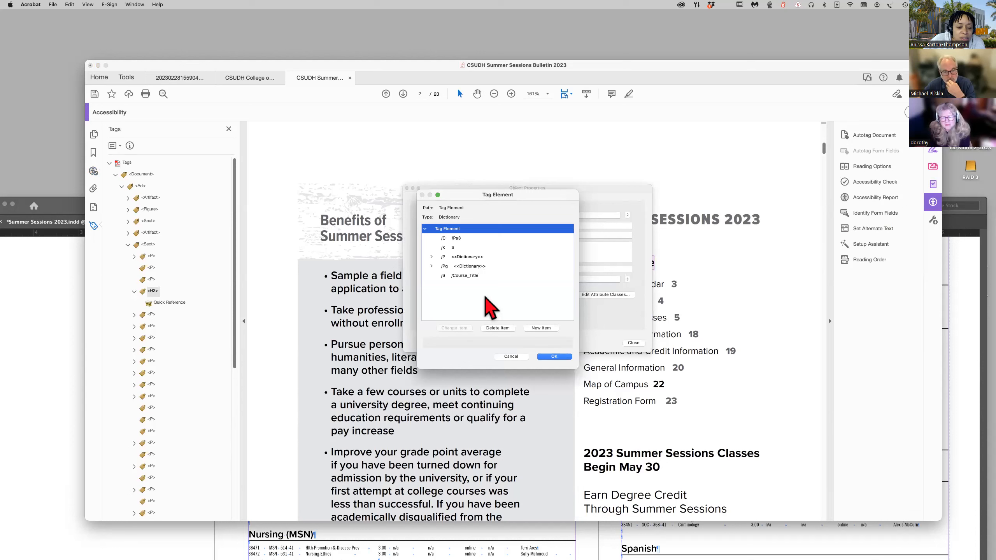
left_click(512, 357)
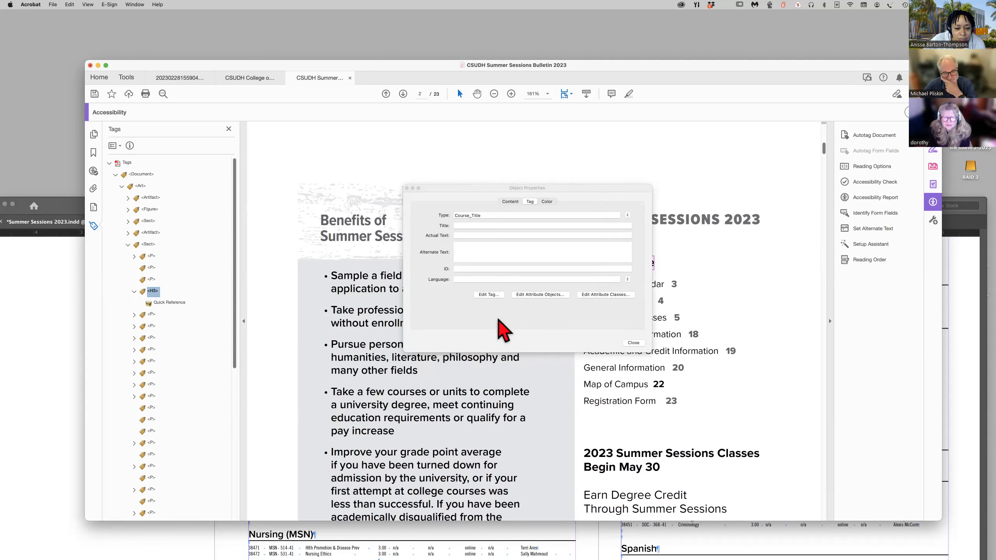
Set the container tag of the Quick Reference heading to Heading Level 2 and close its object properties.
left_click(513, 205)
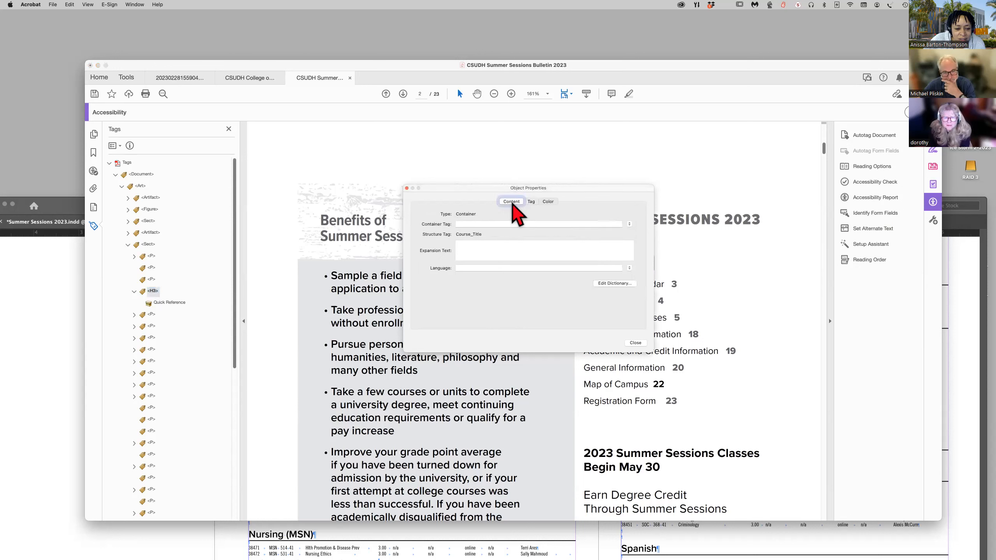
left_click(480, 224)
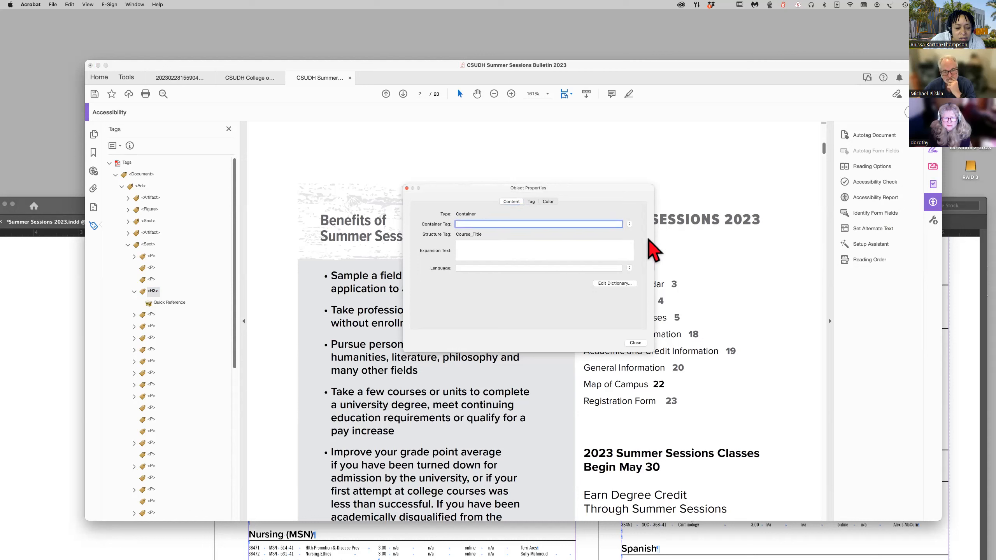
left_click(630, 224)
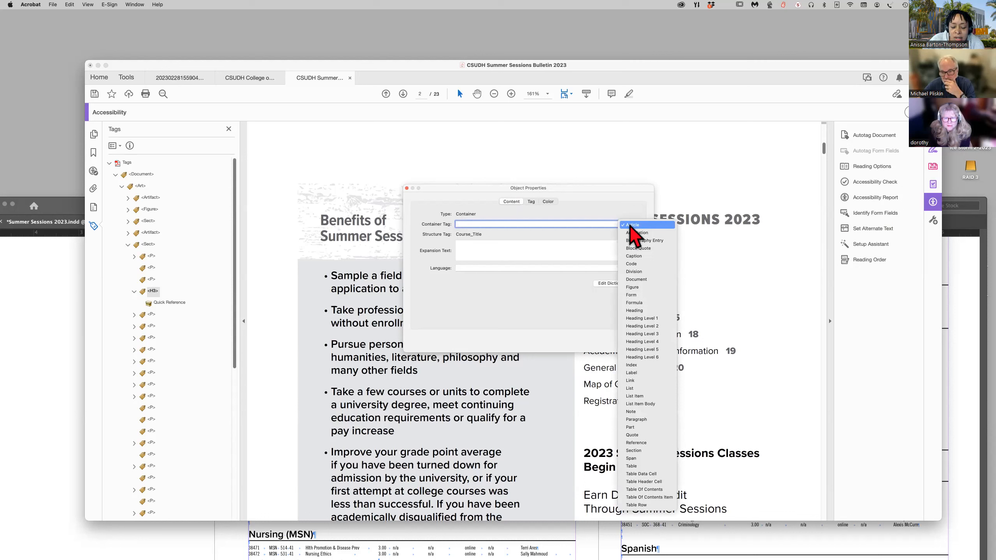
left_click(640, 326)
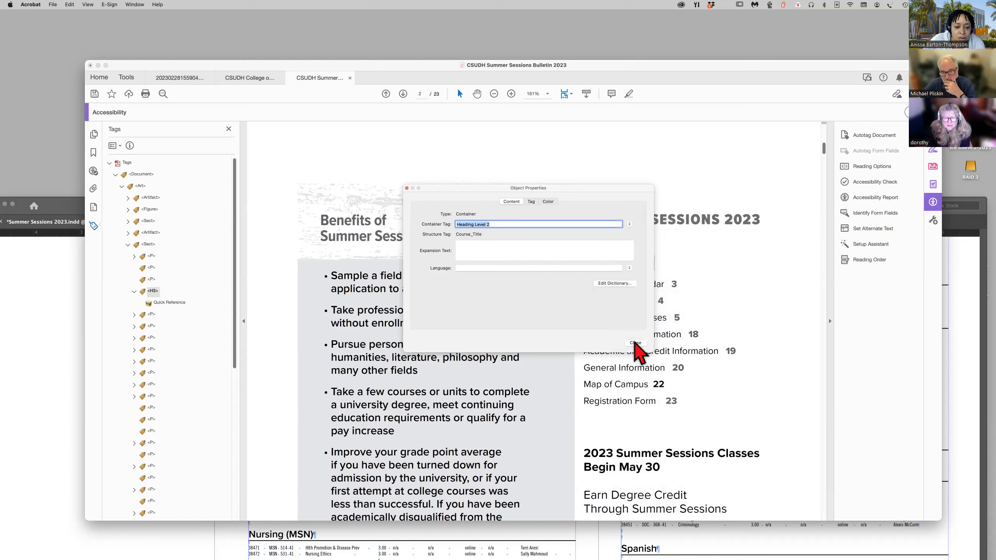
left_click(636, 343)
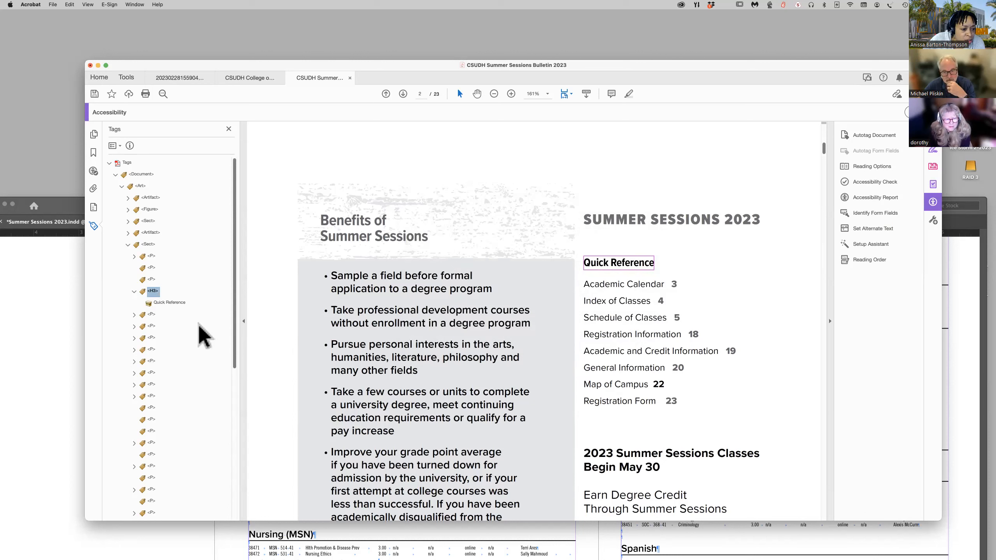
Select Element 2 under the failed Appropriate nesting rule in the accessibility results and reveal its tag in the tag tree.
left_click(93, 172)
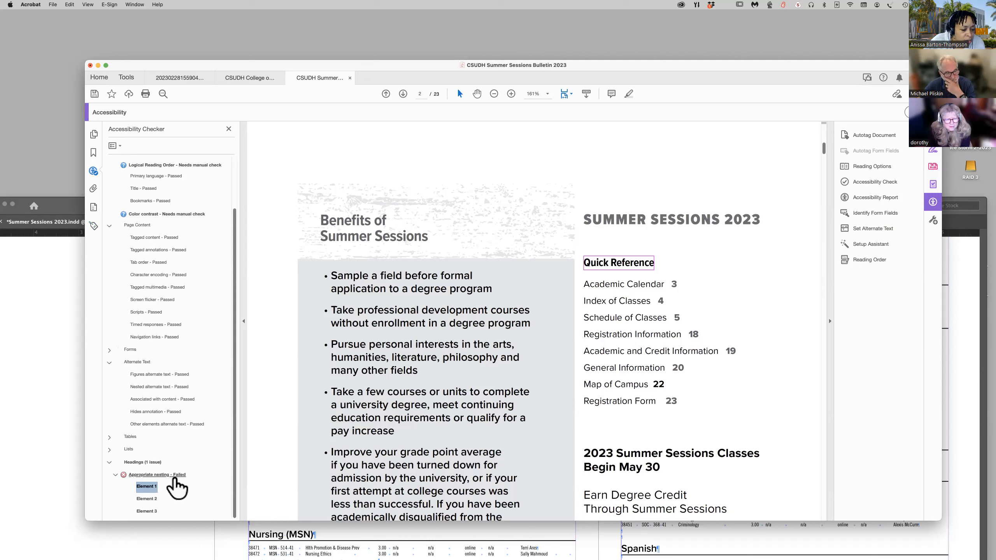
left_click(146, 499)
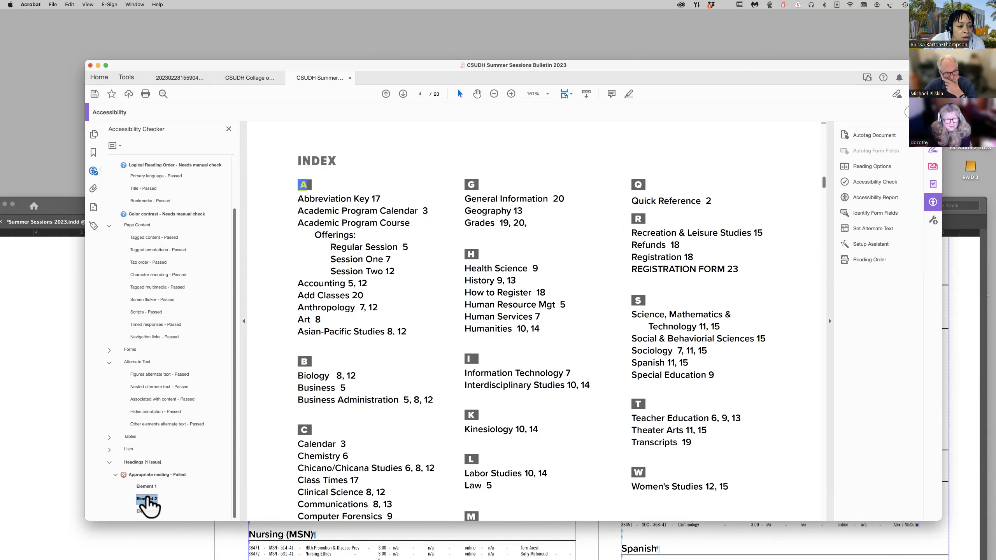
right_click(148, 500)
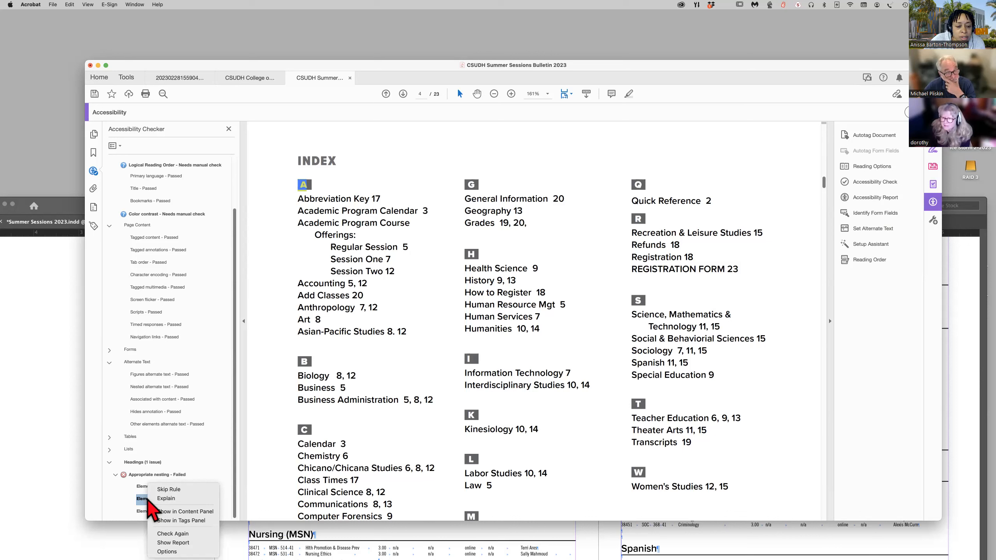
left_click(195, 520)
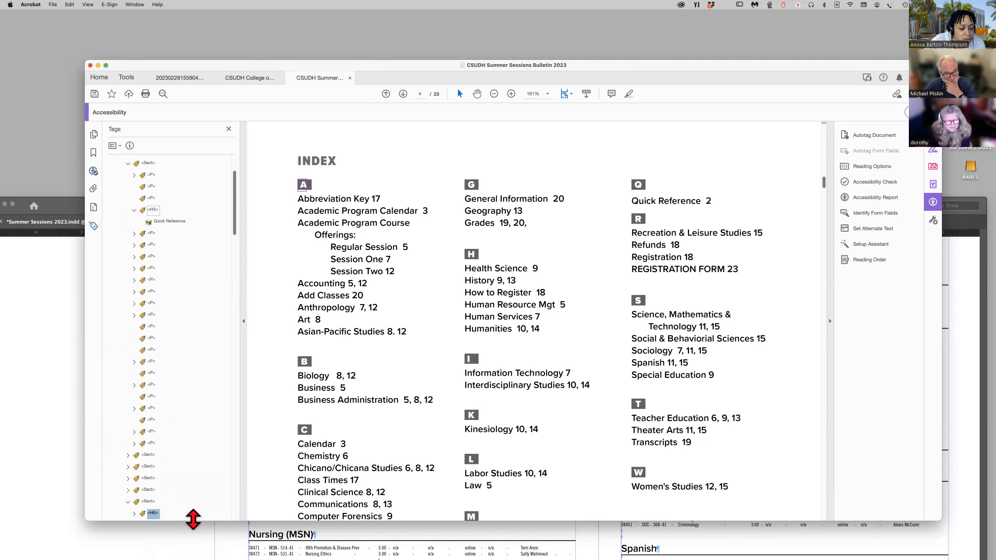
scroll(184, 510, "down", 5)
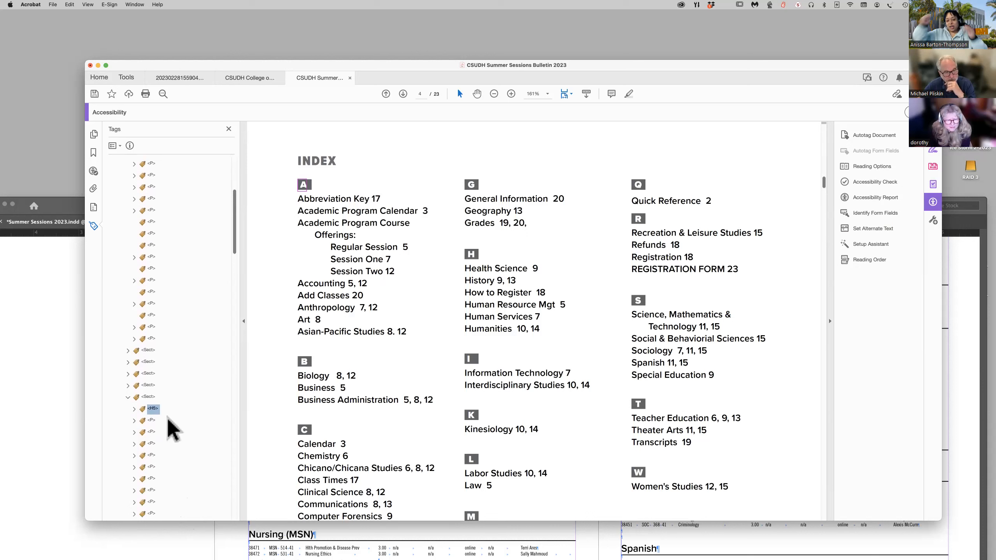
Find the INDEX heading's paragraph tag in the section above and set its container tag to Heading Level 2.
left_click(148, 398)
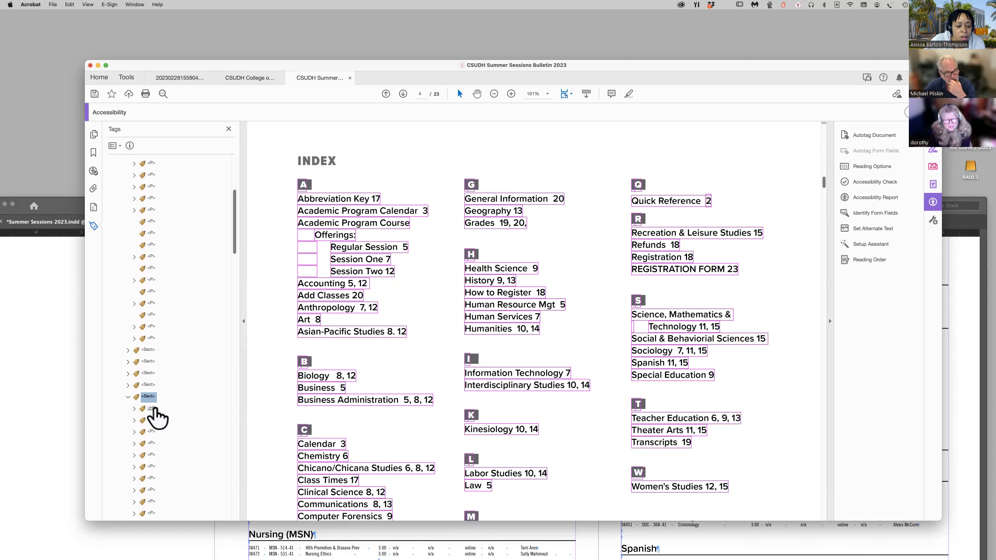
left_click(146, 385)
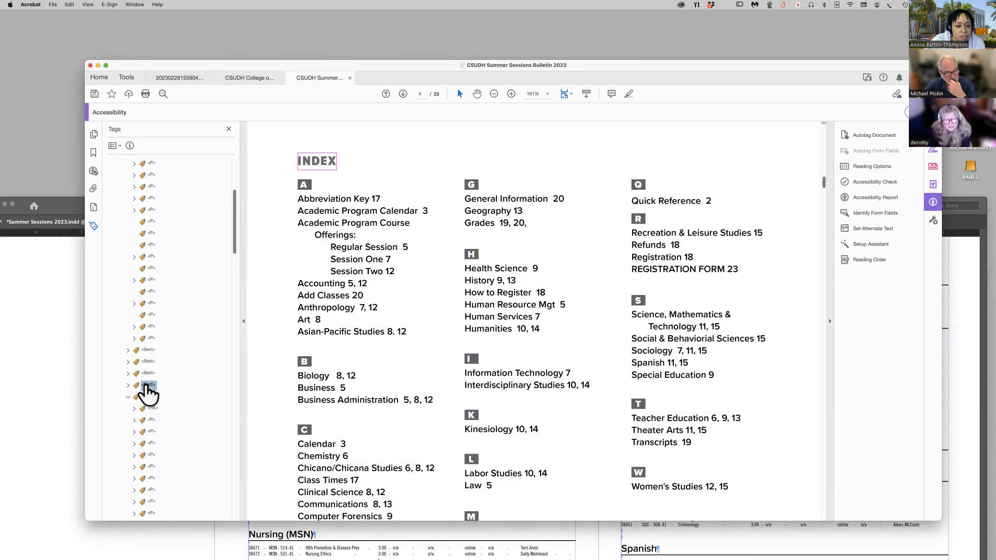
left_click(128, 384)
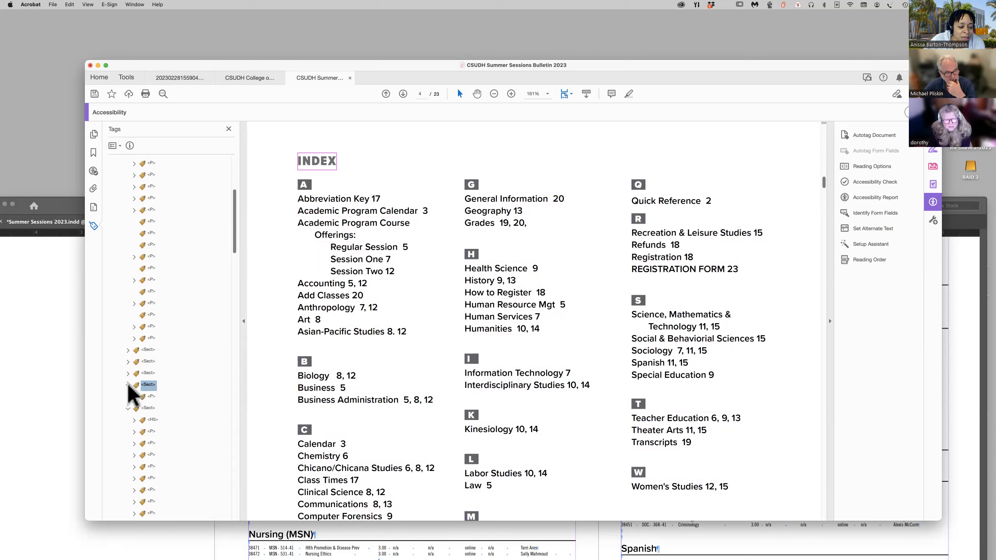
left_click(151, 397)
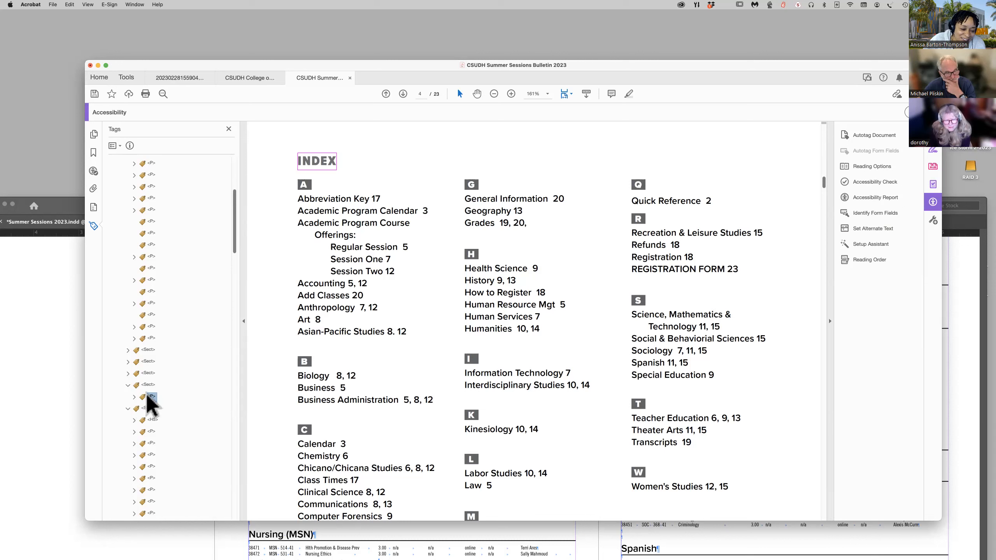
right_click(149, 400)
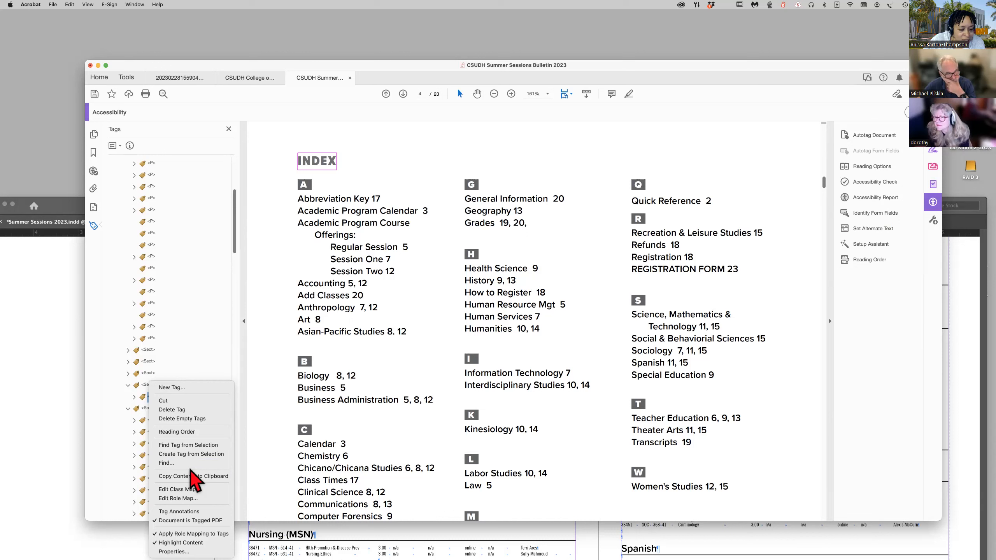
left_click(182, 533)
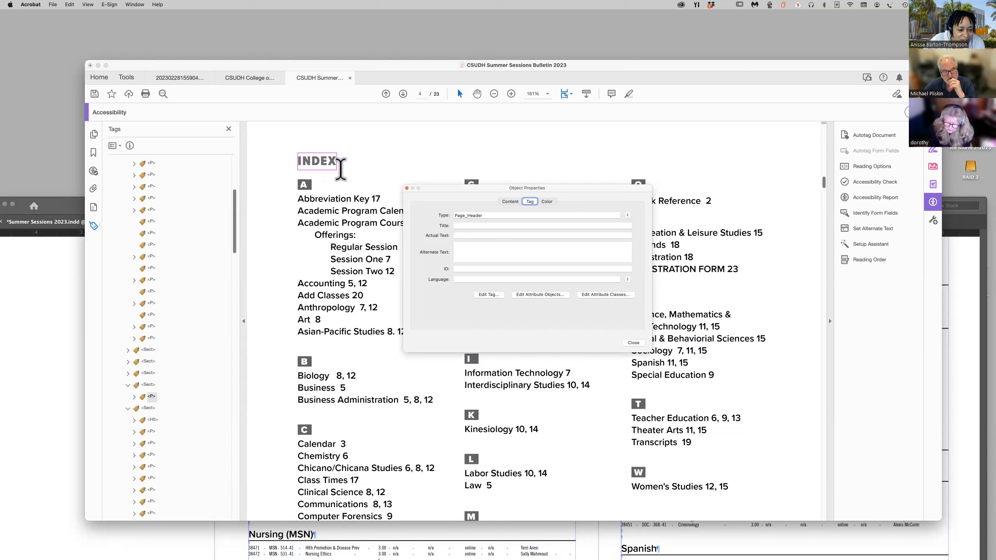
left_click(513, 201)
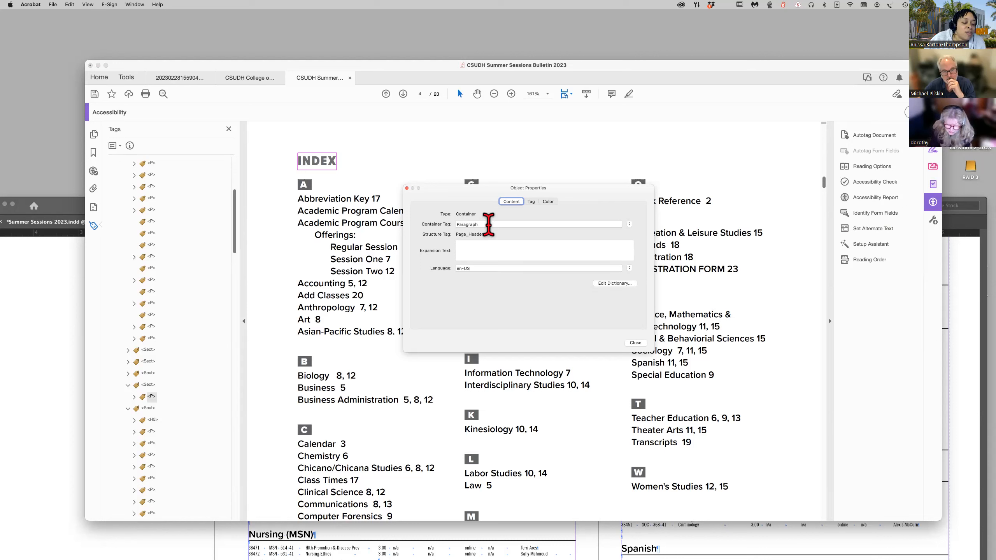
left_click(629, 225)
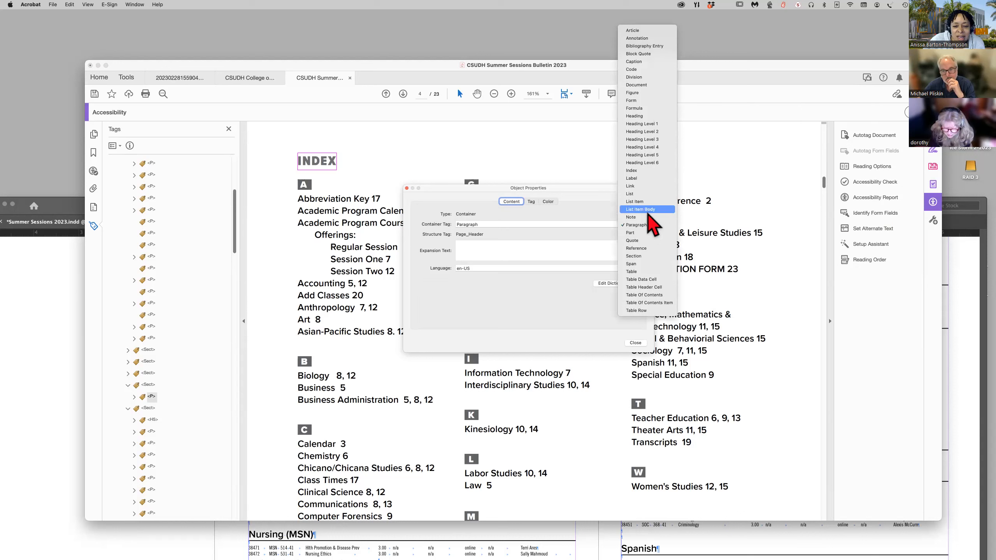
left_click(642, 131)
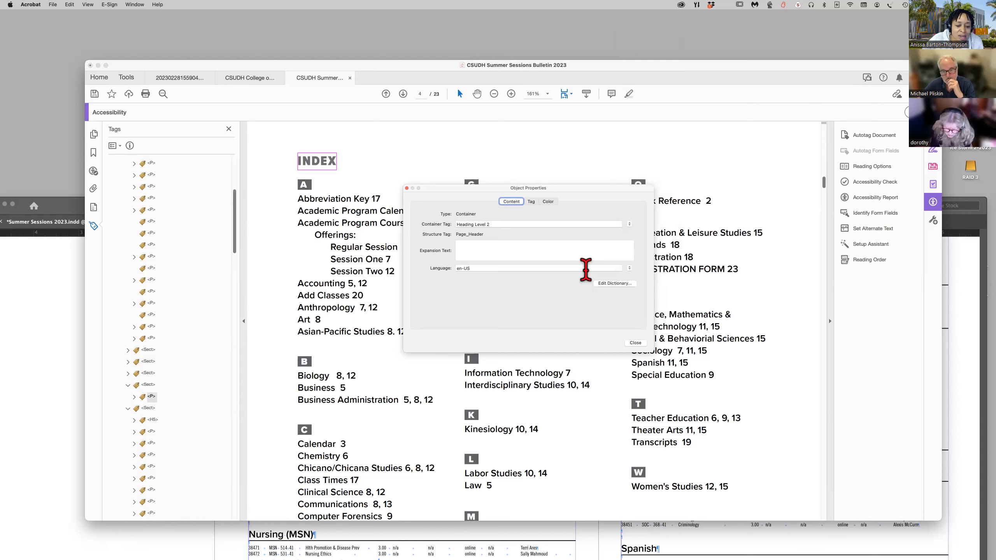
left_click(637, 345)
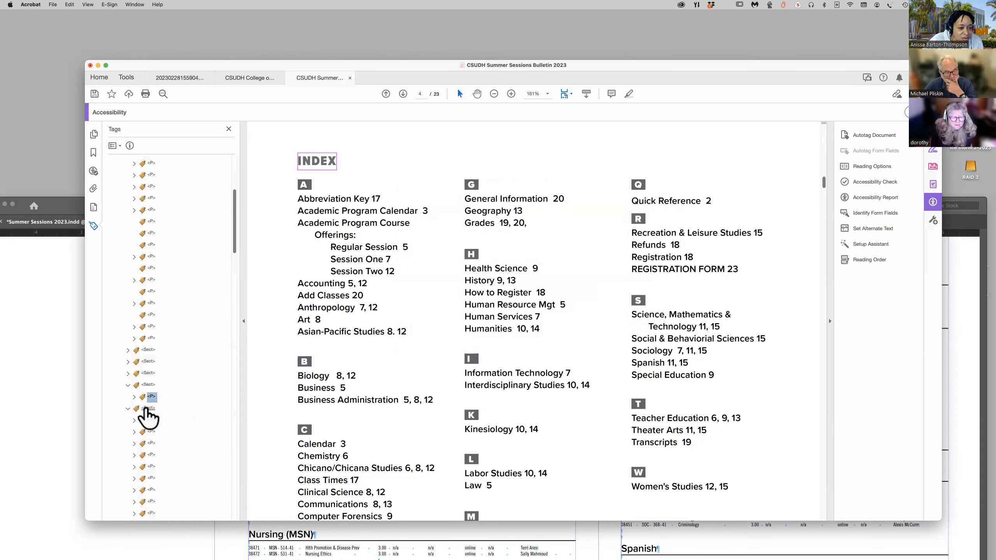
left_click(128, 386)
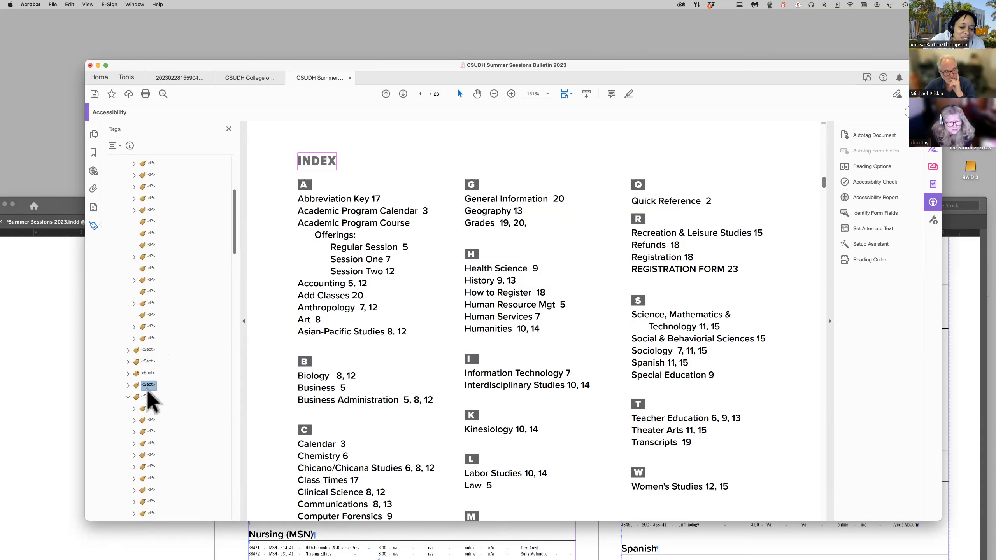
Select nesting Element 3 in the accessibility results, reveal its heading tag in the tag tree and expand that tag.
left_click(94, 172)
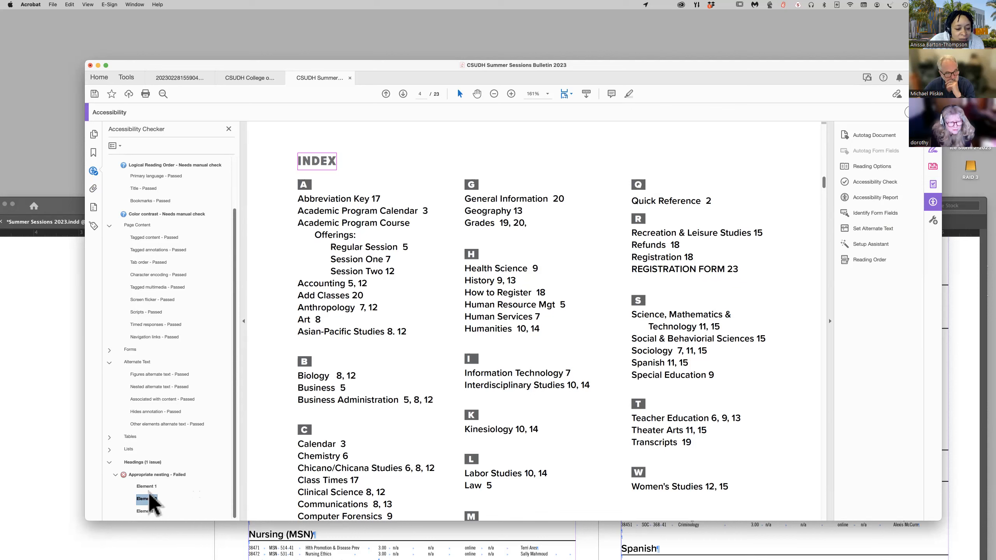
left_click(146, 512)
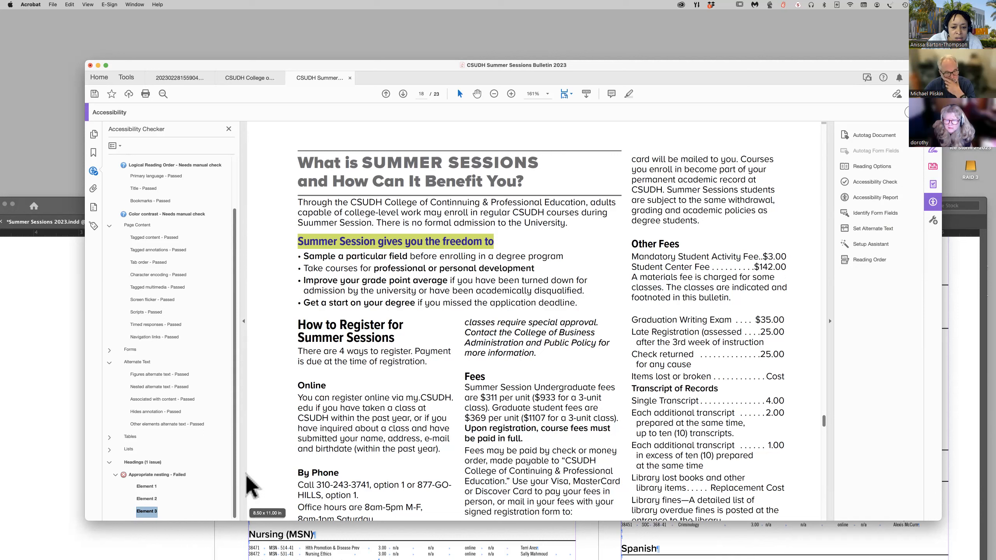
right_click(150, 516)
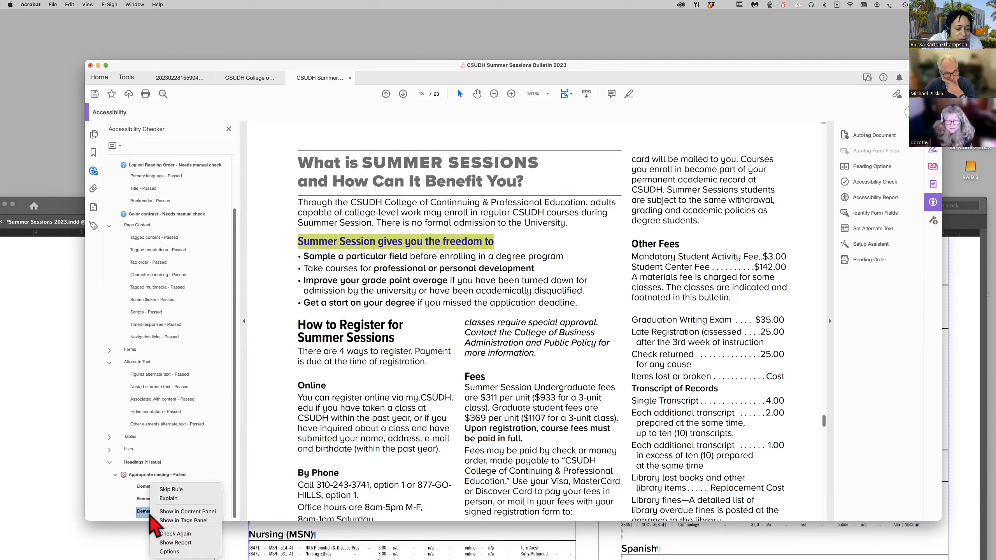
left_click(186, 535)
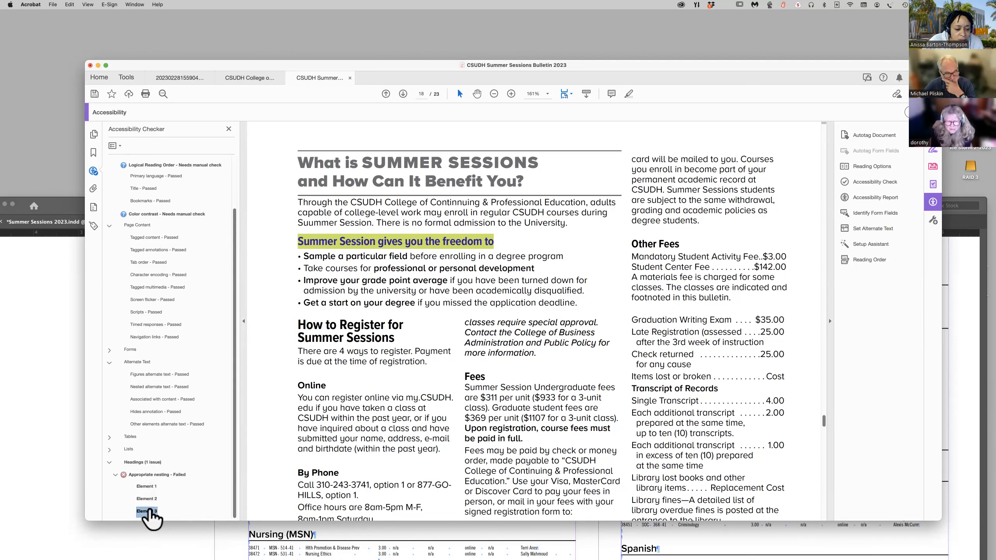
right_click(151, 516)
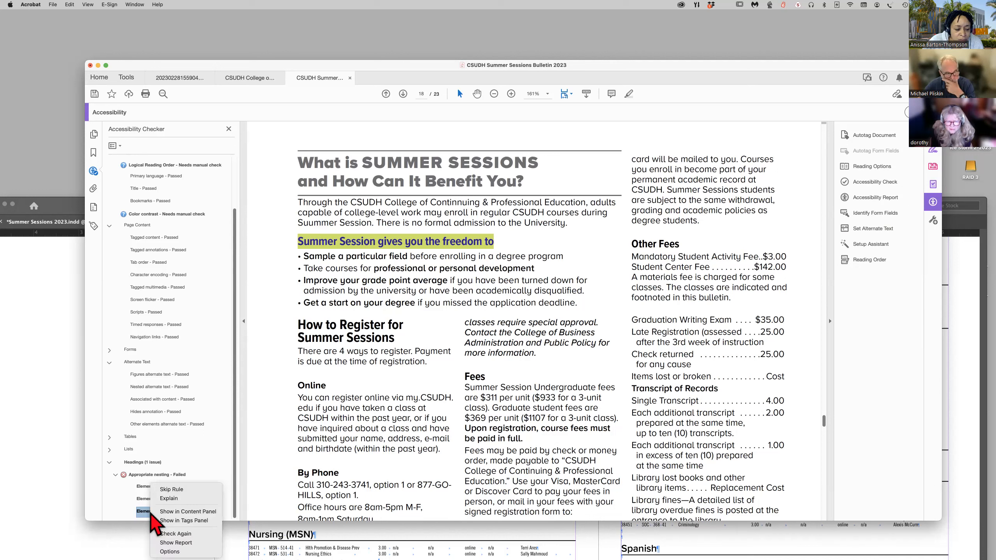
left_click(186, 522)
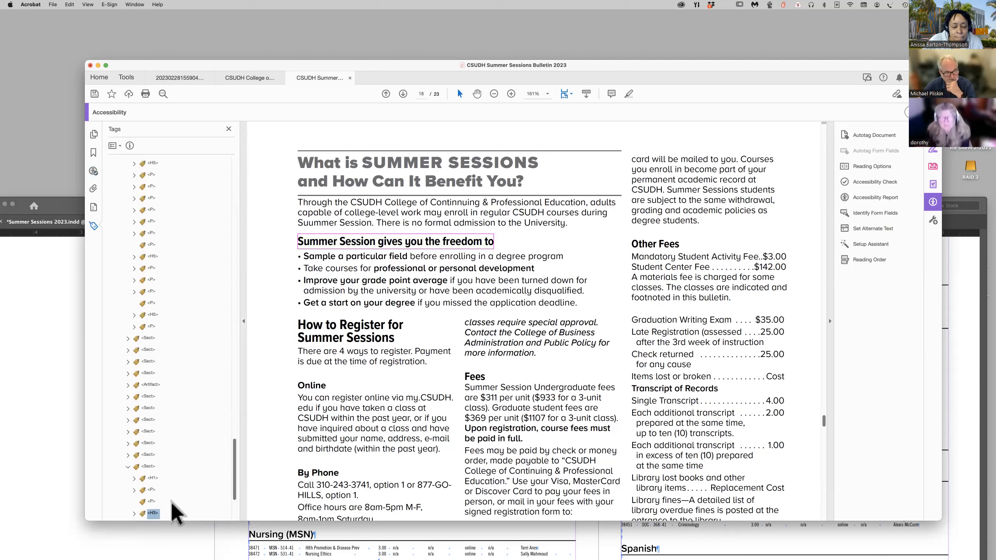
scroll(223, 485, "down", 4)
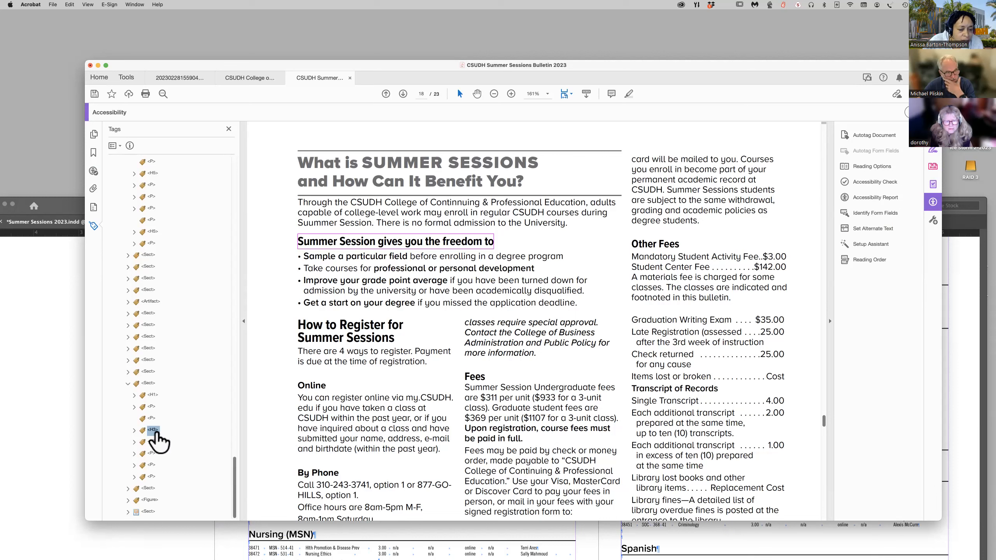
left_click(134, 430)
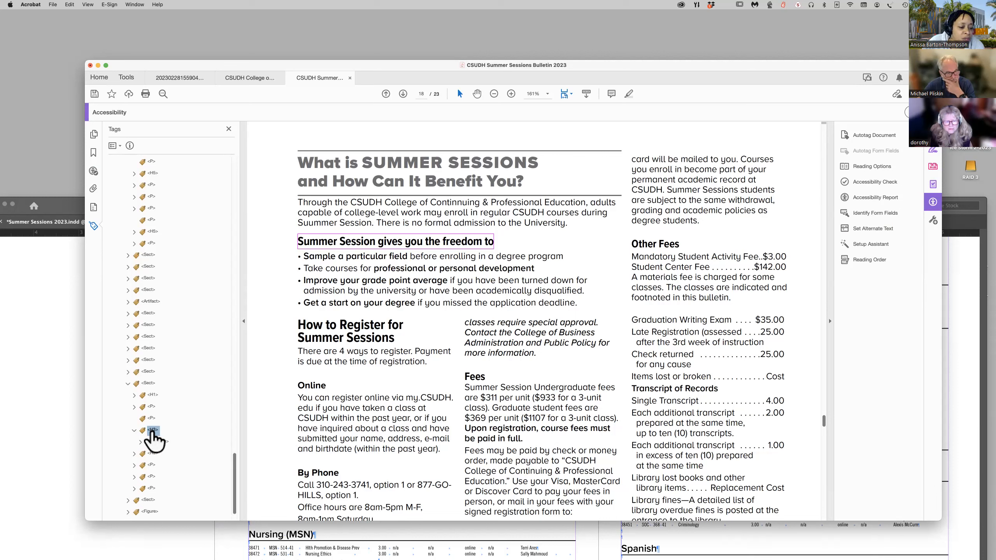
Set the container tag of the "Summer Session gives you the freedom to" heading to Heading Level 2 in its object properties.
right_click(153, 436)
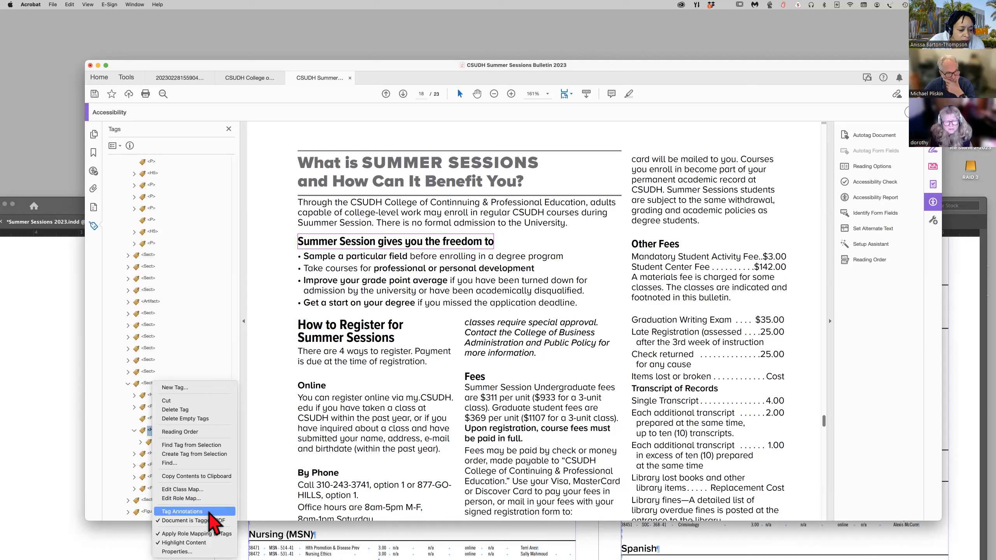
left_click(184, 551)
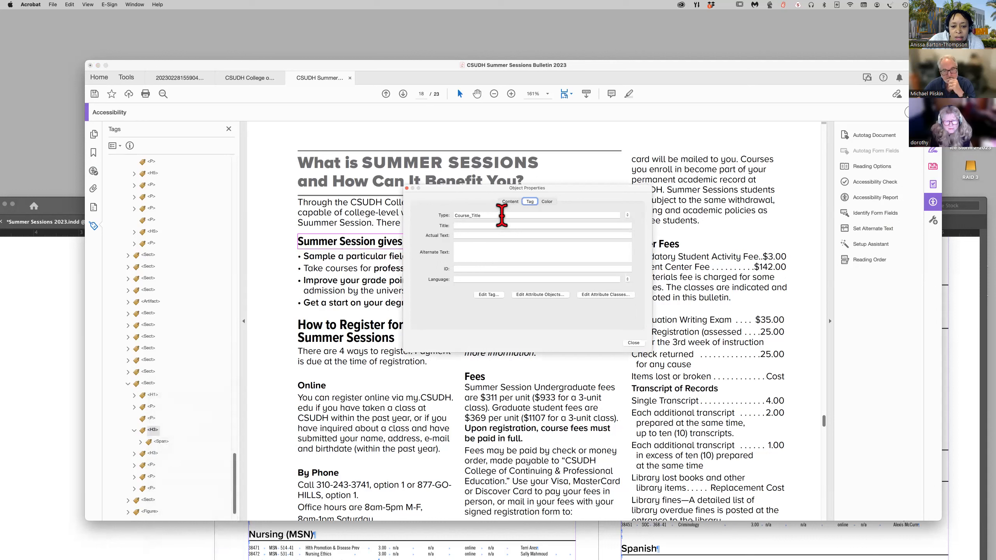
left_click(514, 202)
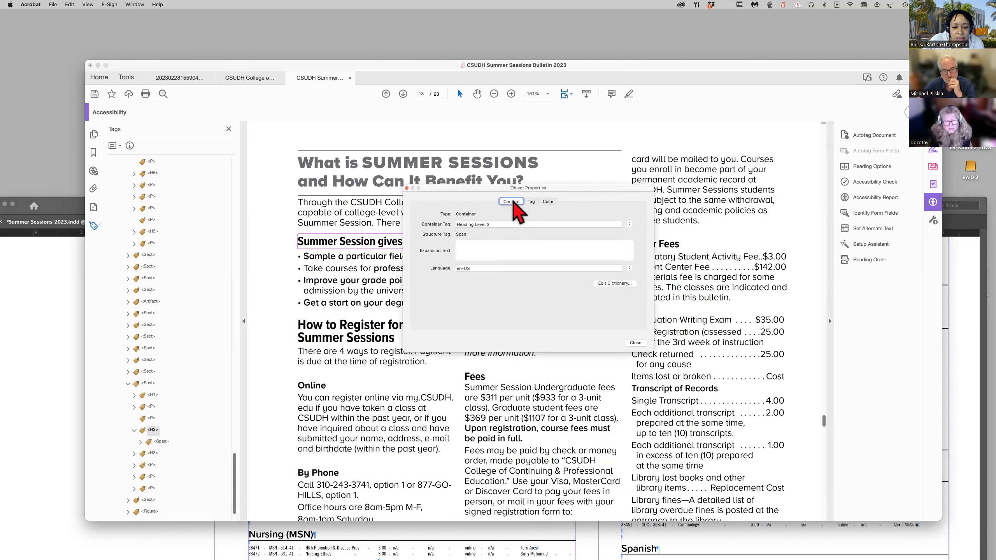
left_click(630, 225)
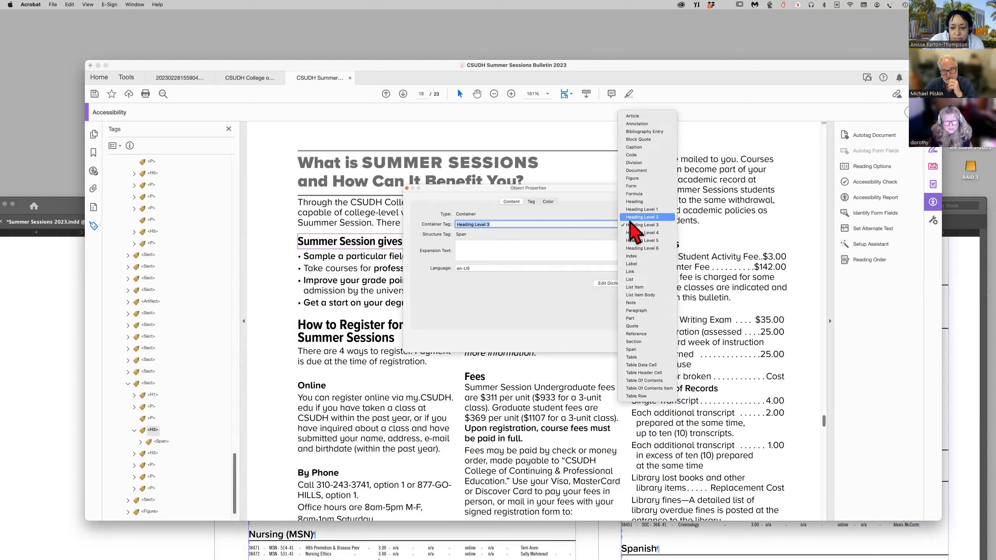
left_click(633, 218)
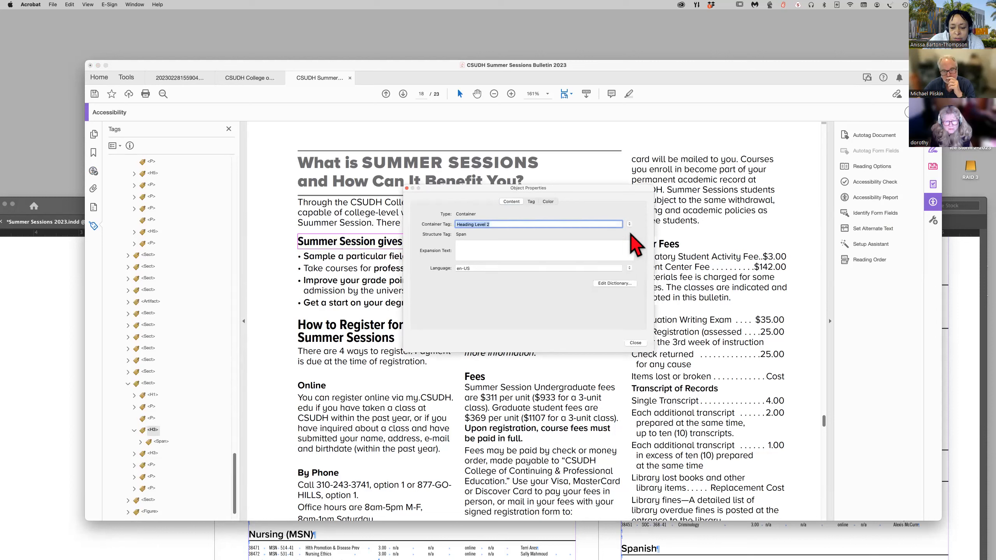
left_click(636, 343)
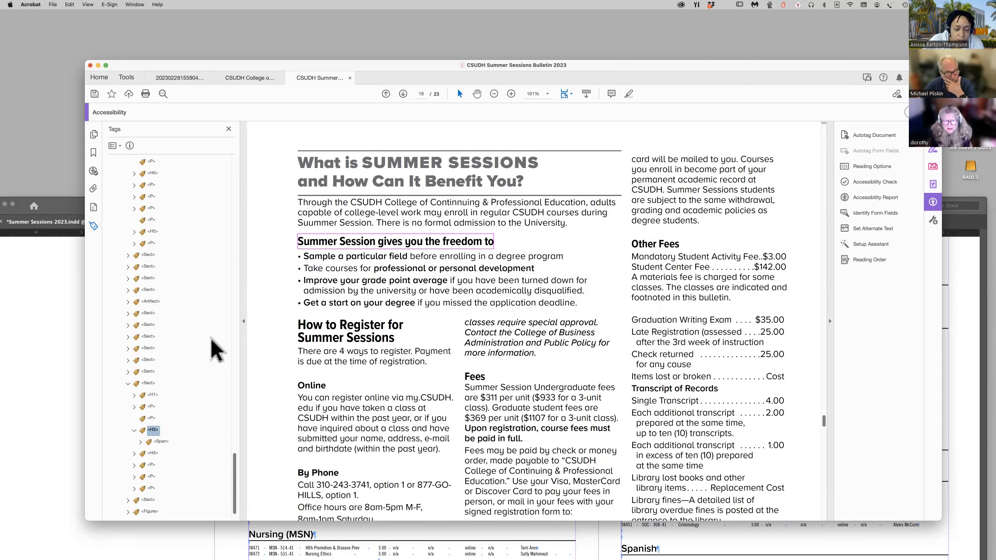
Run the Appropriate nesting check again from the accessibility results and expand the rule's list of elements.
left_click(93, 172)
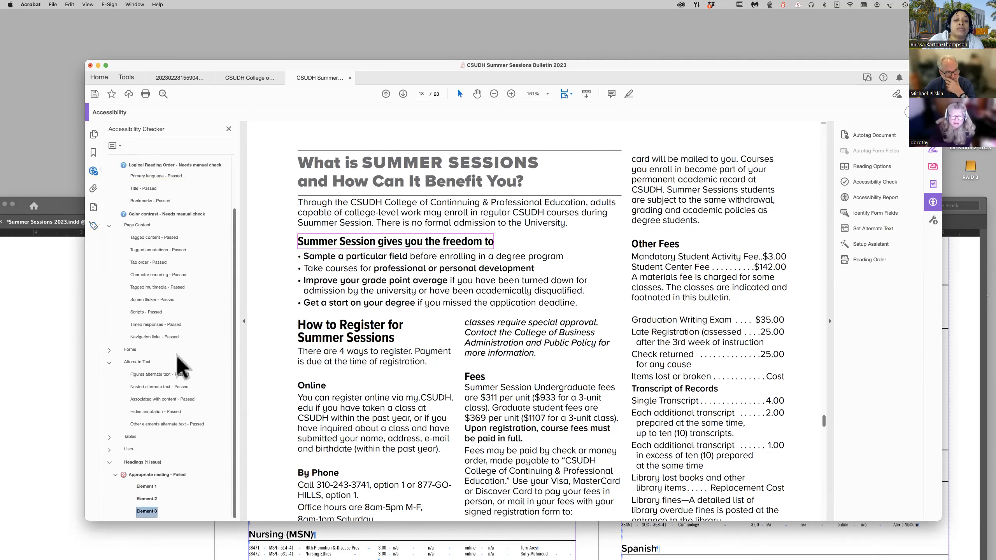
left_click(115, 475)
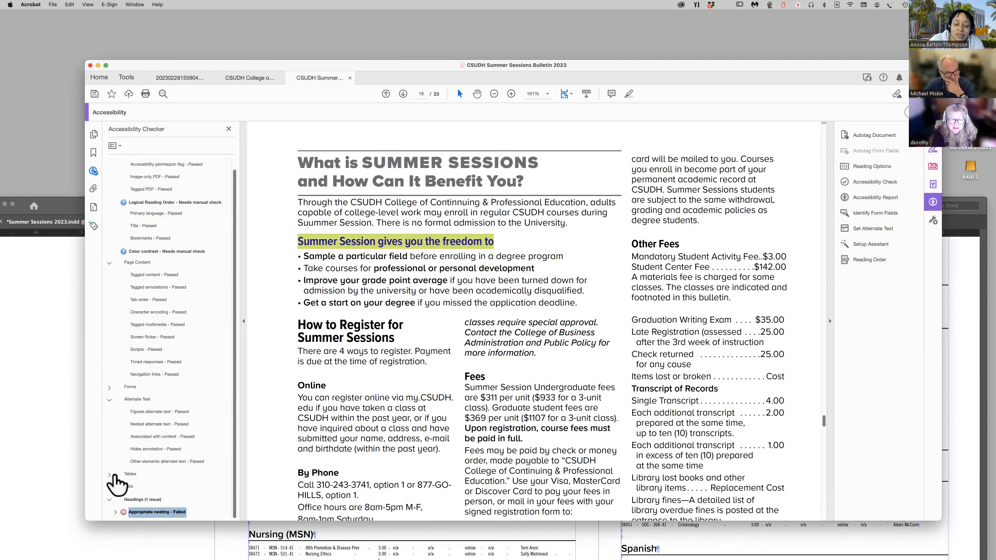
right_click(159, 515)
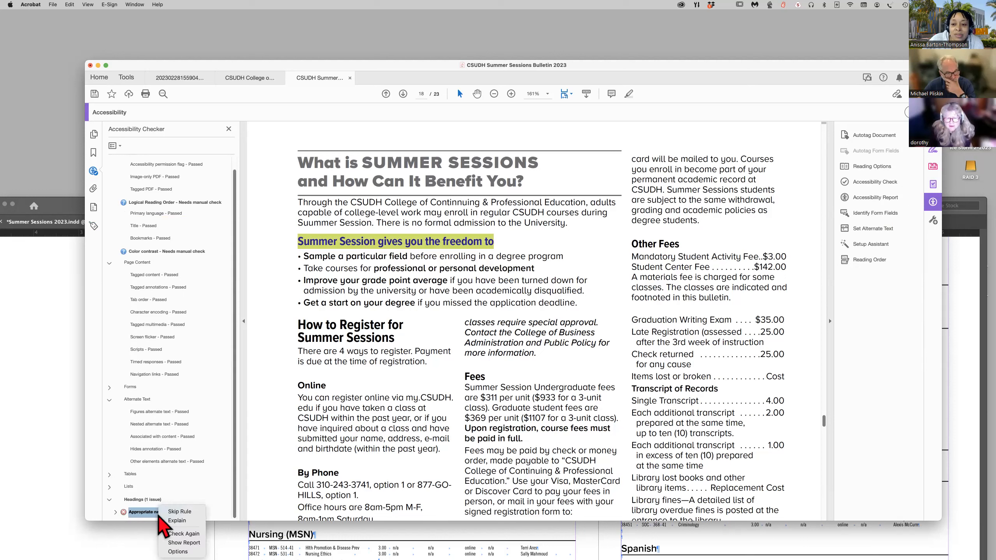
left_click(189, 533)
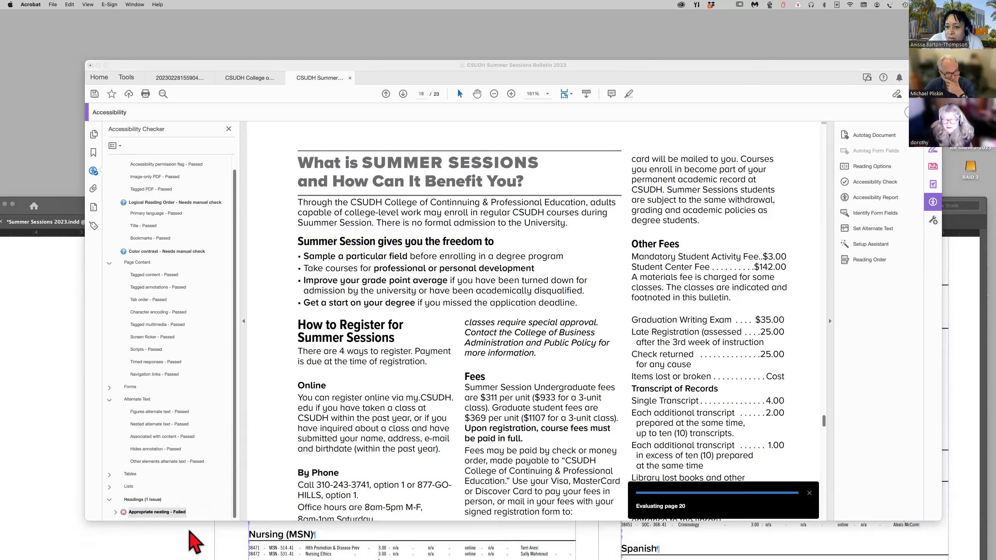
left_click(115, 513)
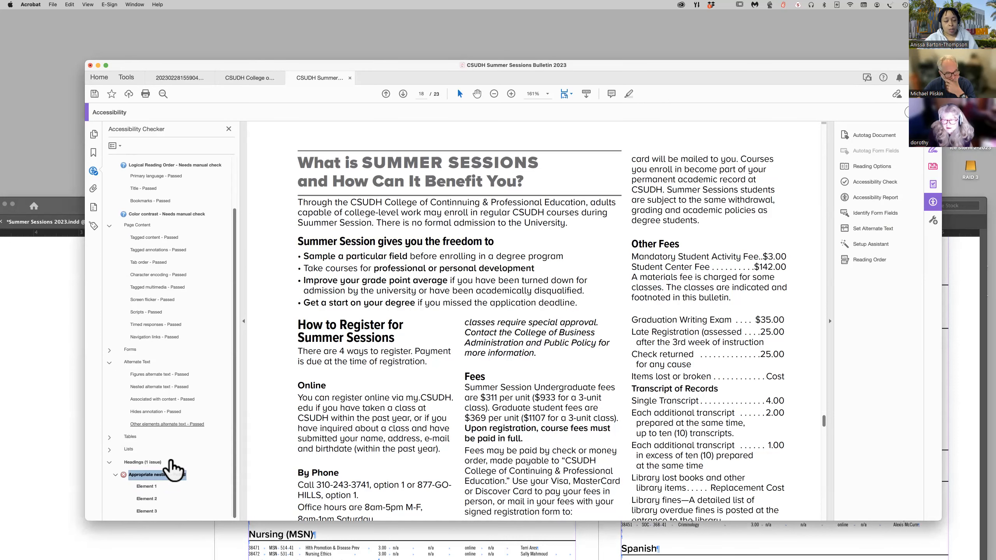
Review Elements 1, 2 and 3 under the Appropriate nesting rule in the document and collapse the rule's list.
left_click(146, 487)
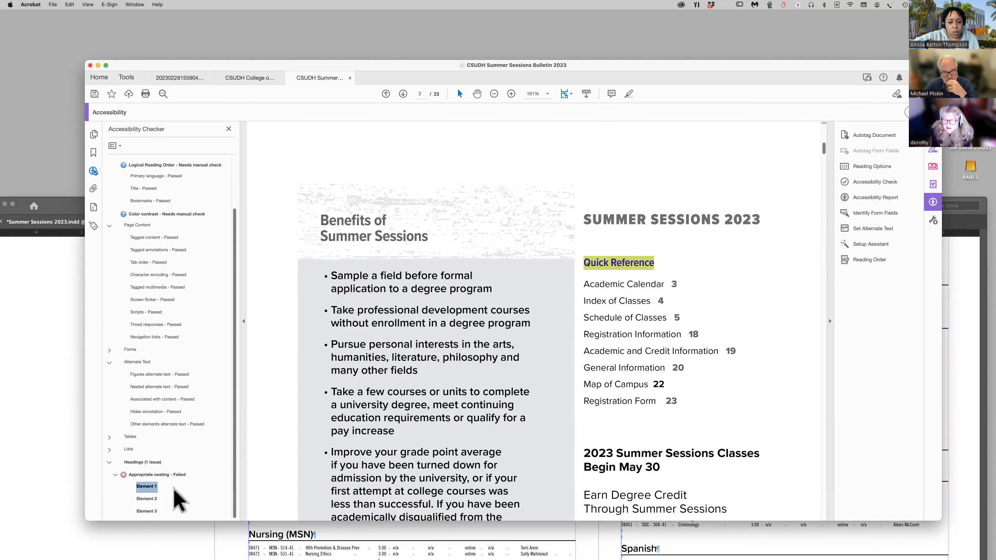
left_click(151, 499)
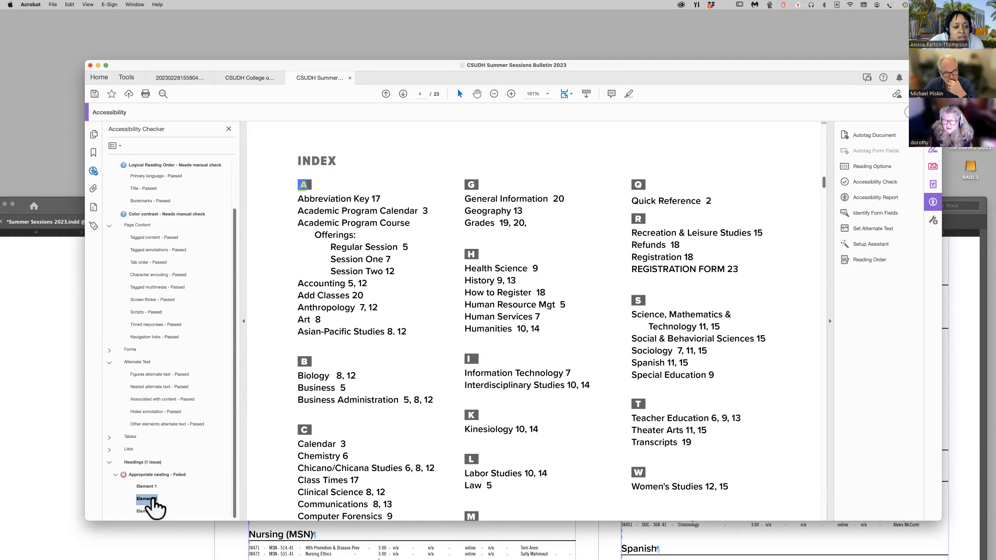
left_click(147, 512)
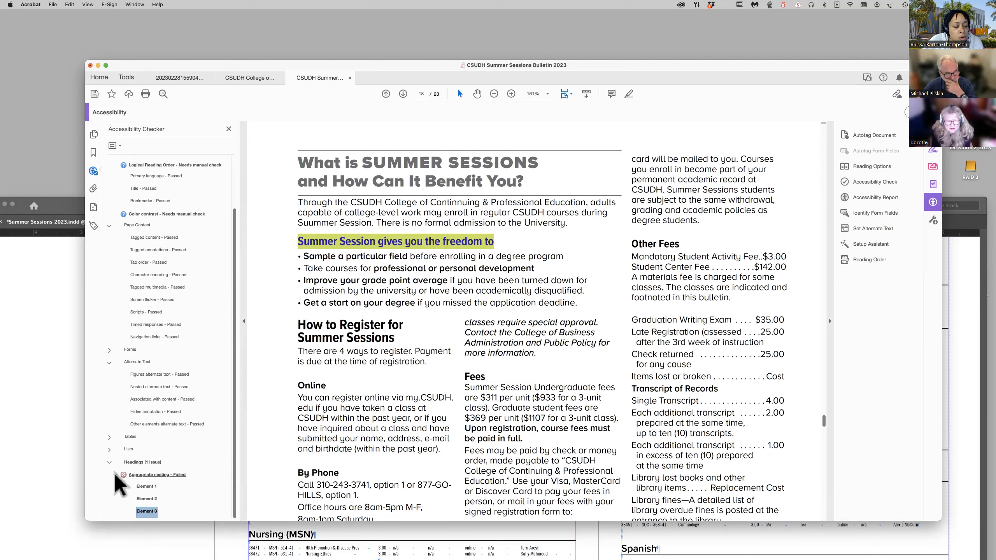
left_click(115, 475)
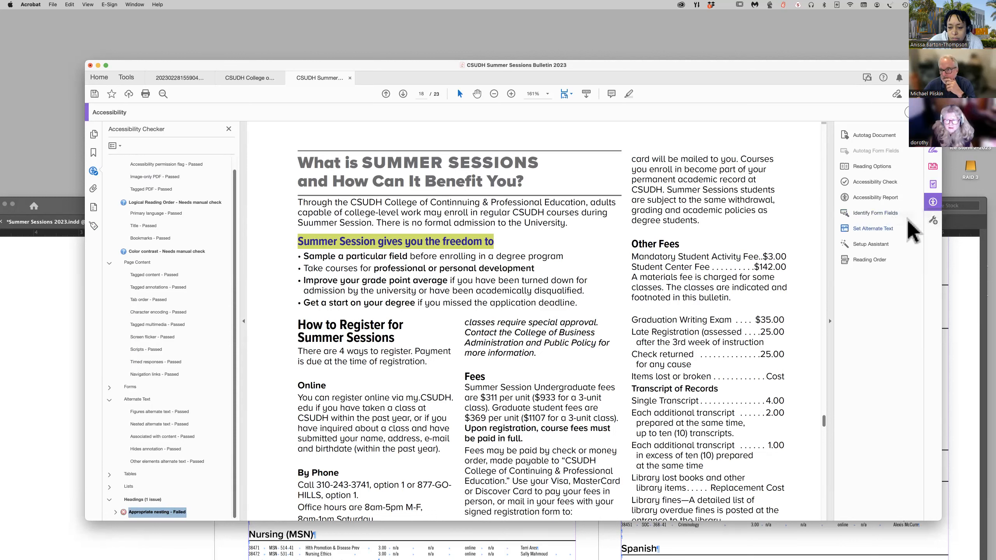
Run the full accessibility check again on all pages in the document with the current checking options.
key("ctrl+Up")
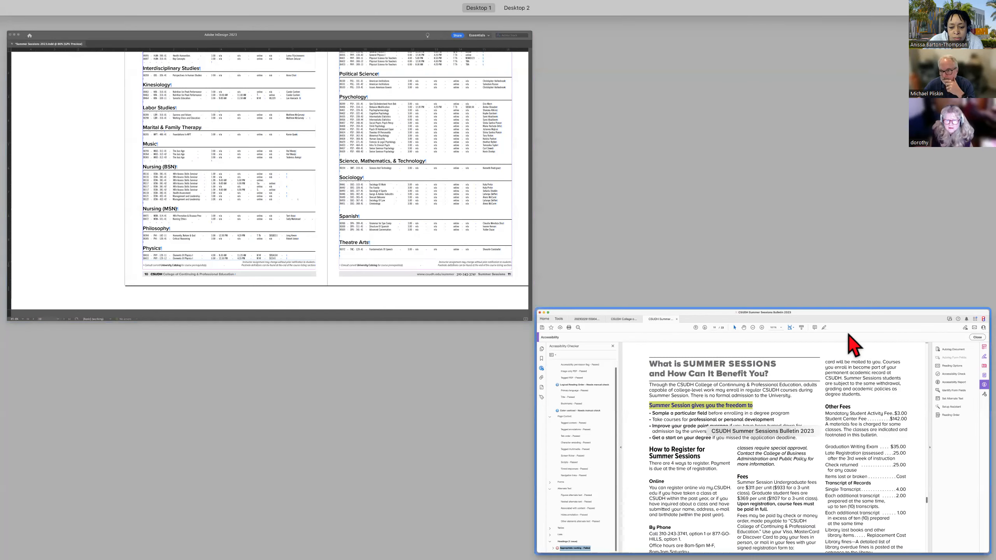
left_click(954, 442)
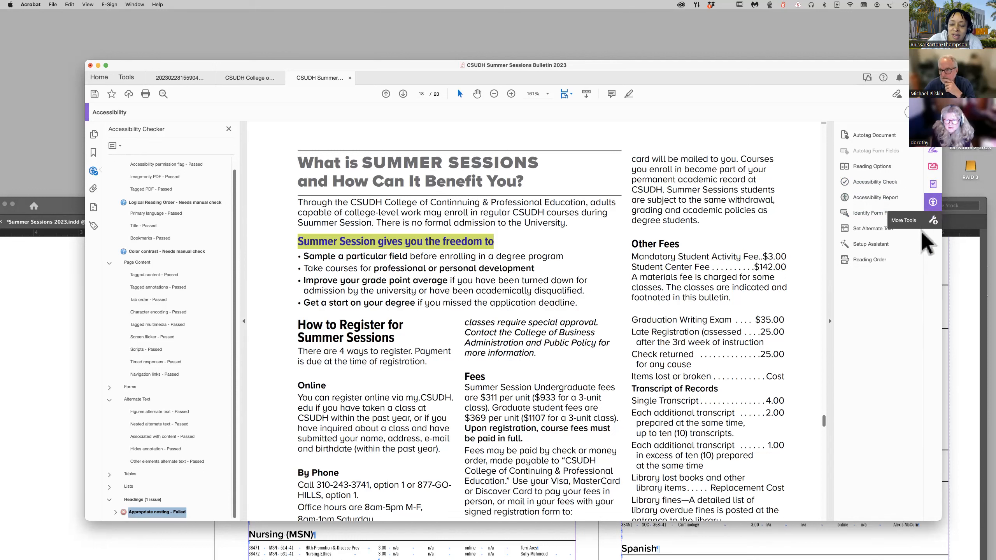
left_click(866, 183)
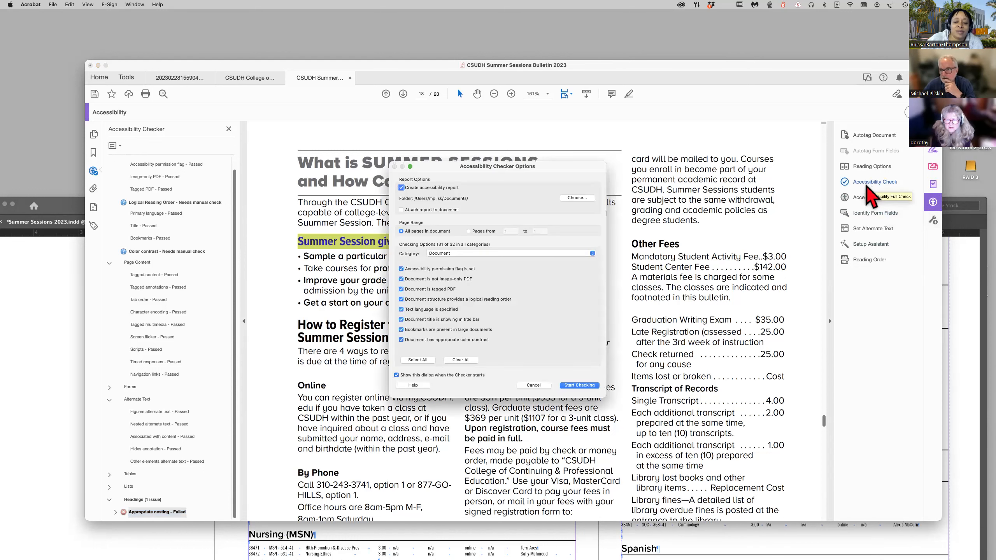
left_click(578, 387)
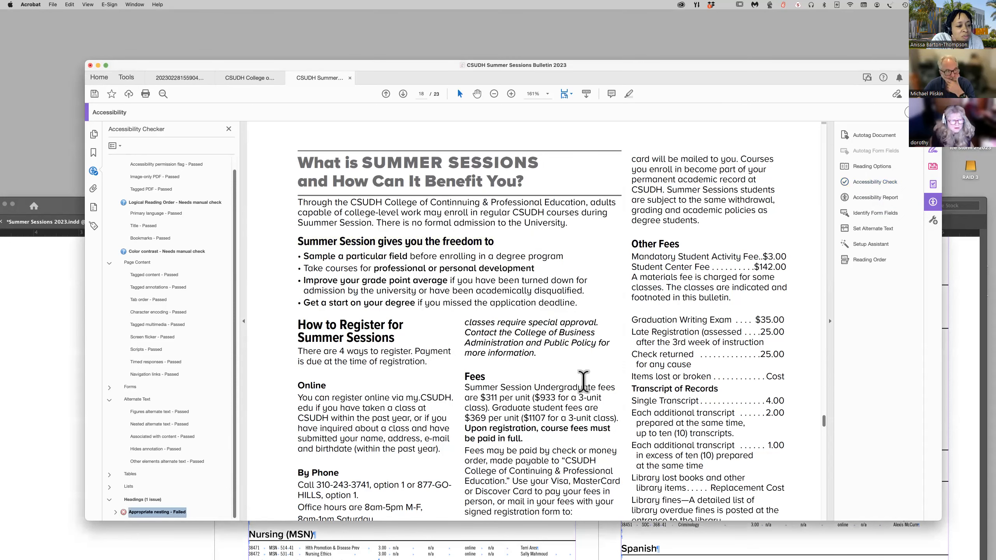
scroll(572, 380, "down", 1)
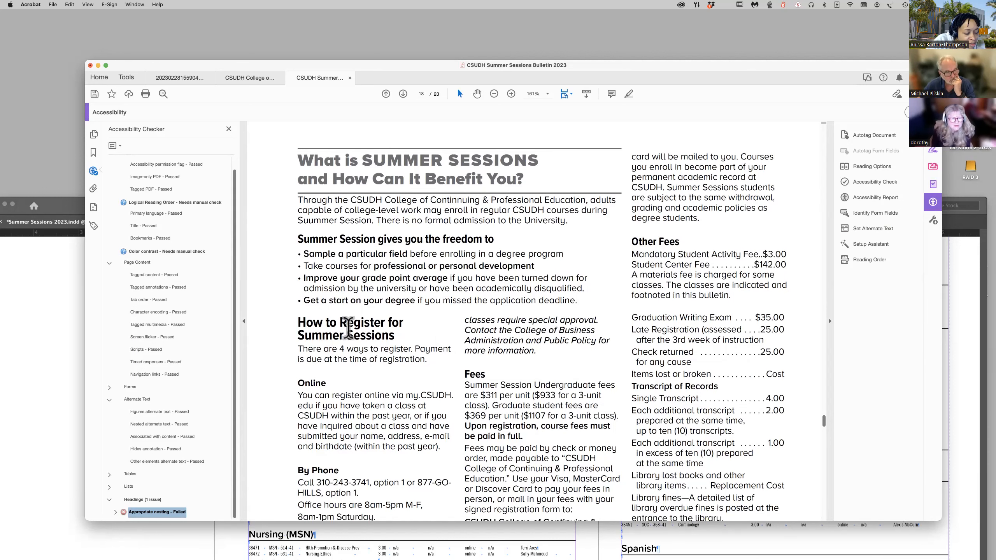
scroll(207, 330, "up", 1)
scroll(207, 330, "down", 1)
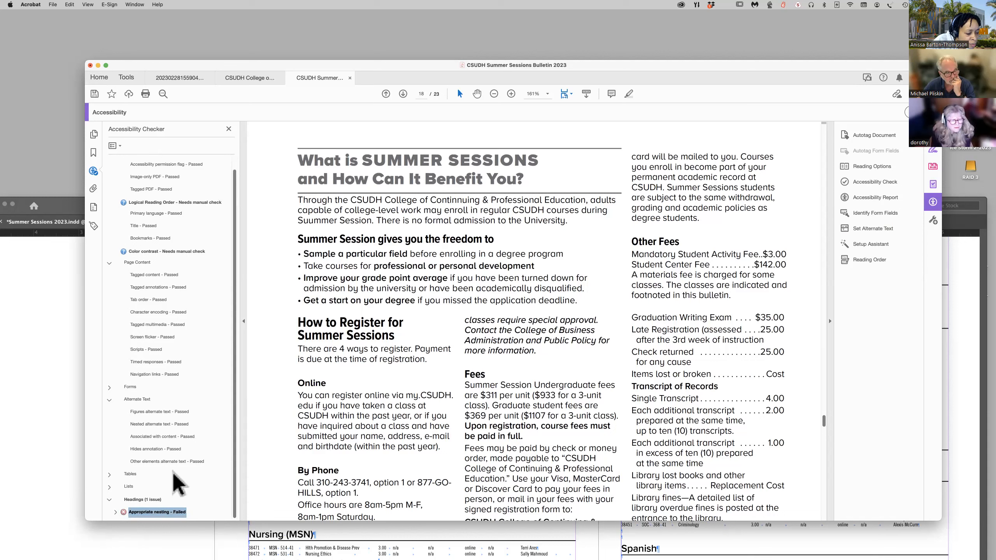
Expand the Appropriate nesting rule in the new results and locate each of its three flagged elements in the document.
left_click(114, 512)
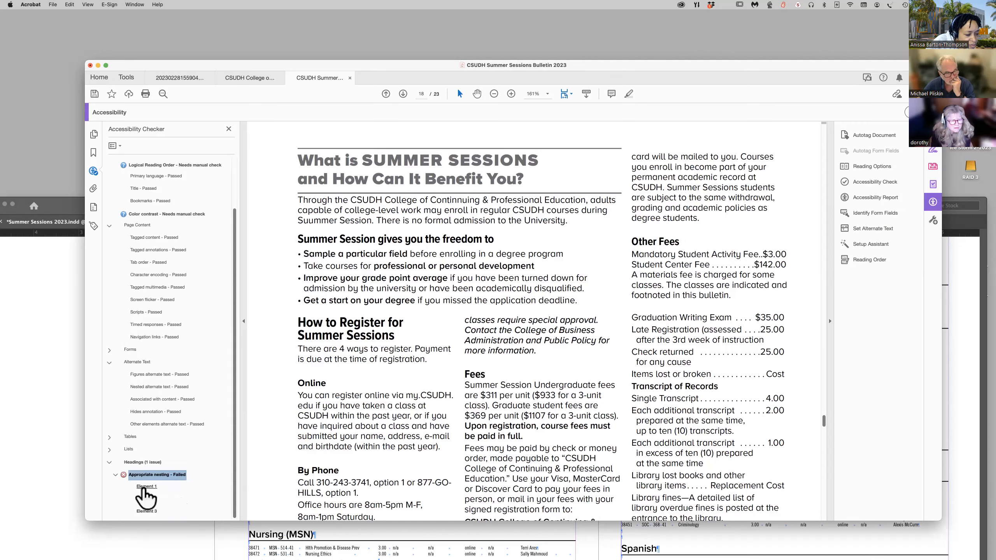
left_click(146, 486)
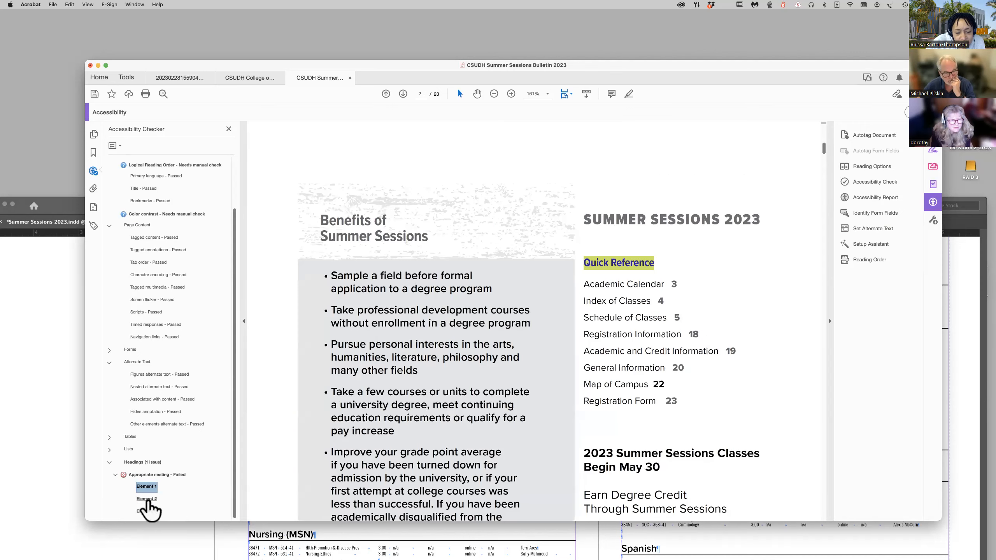
left_click(146, 499)
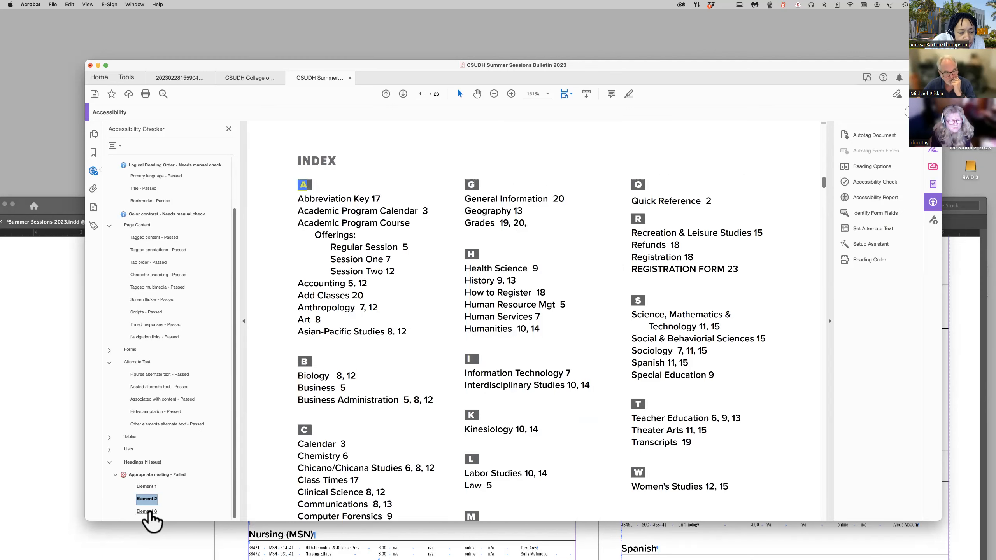
left_click(151, 512)
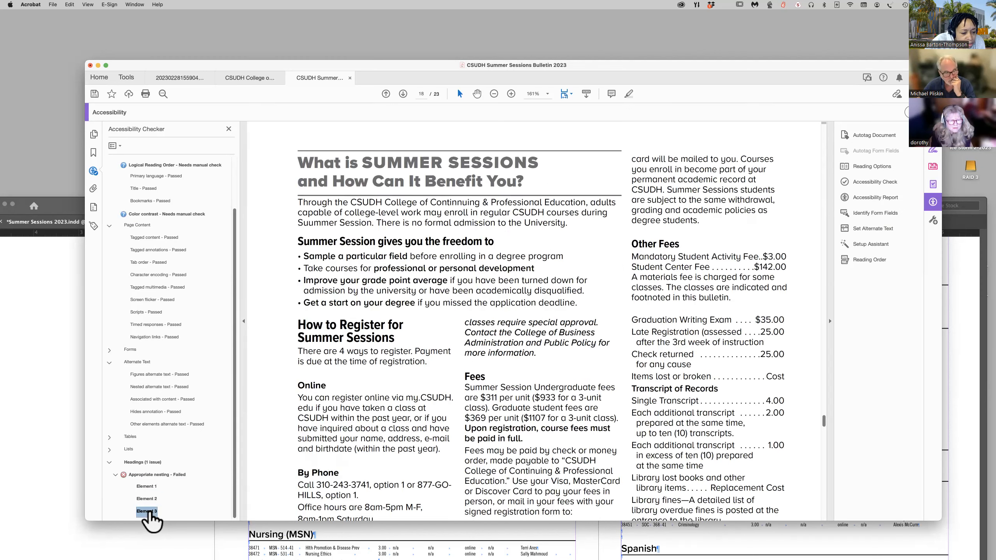
Return to nesting Element 1 and examine the headings that follow it, through the Academic Program Calendar on page 3.
left_click(147, 487)
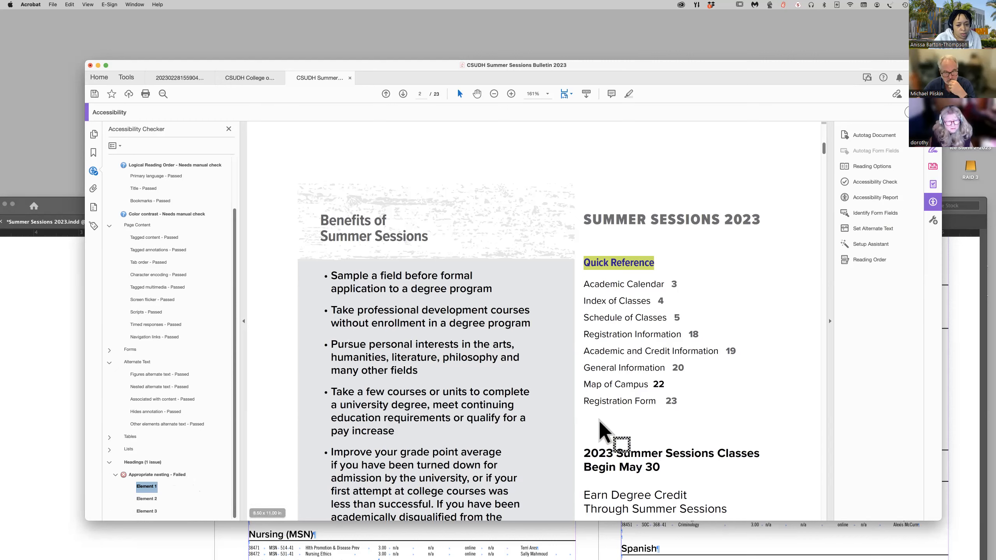
scroll(608, 431, "down", 10)
scroll(607, 430, "down", 20)
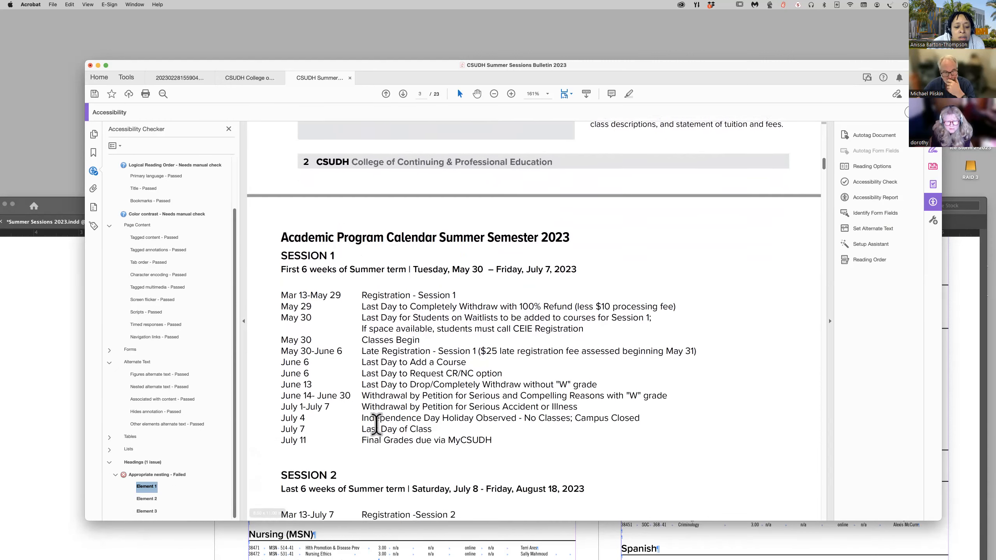
scroll(376, 424, "down", 2)
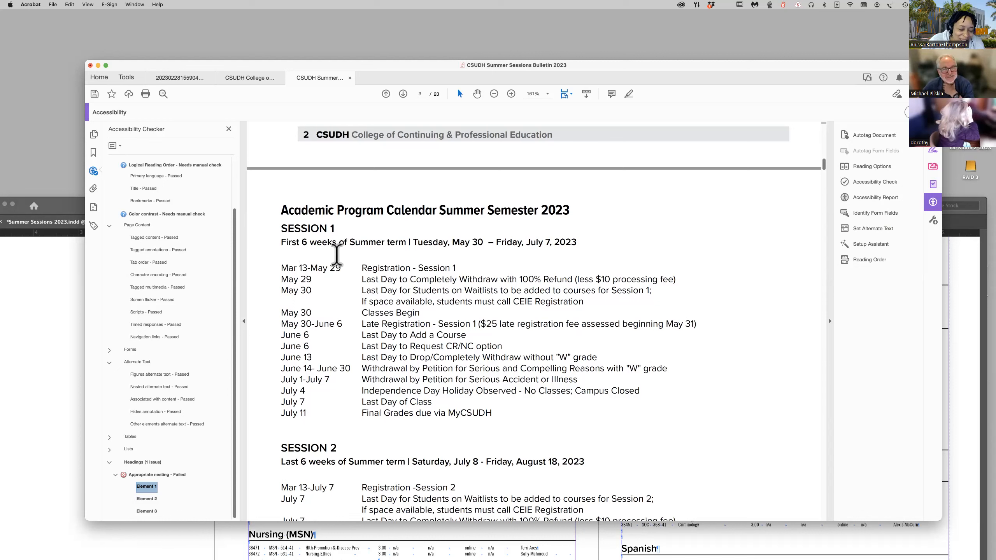
Switch to the Summer Sessions 2023 source document in InDesign and go to the spread with pages 2 and 3.
left_click_drag(702, 74, 659, 68)
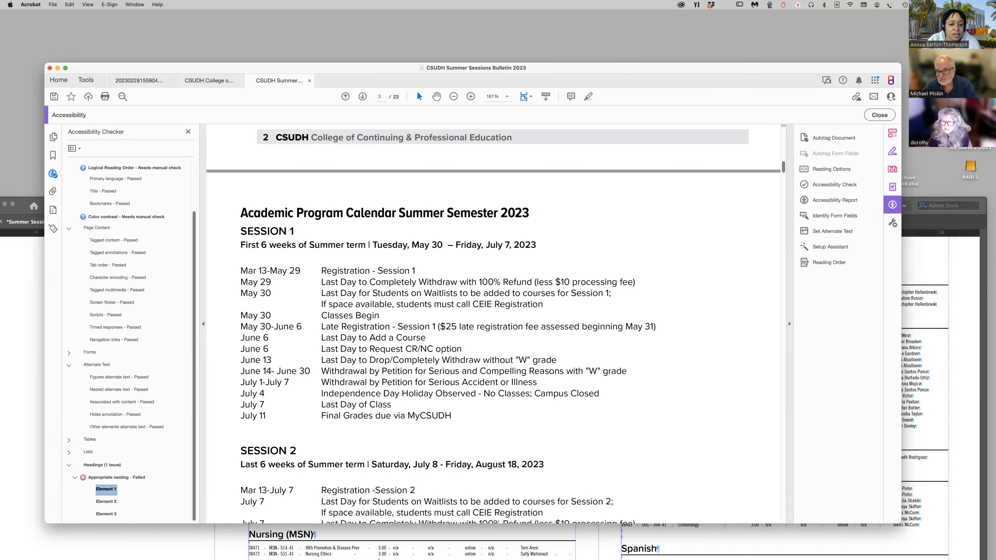
left_click(923, 249)
left_click_drag(718, 185, 693, 55)
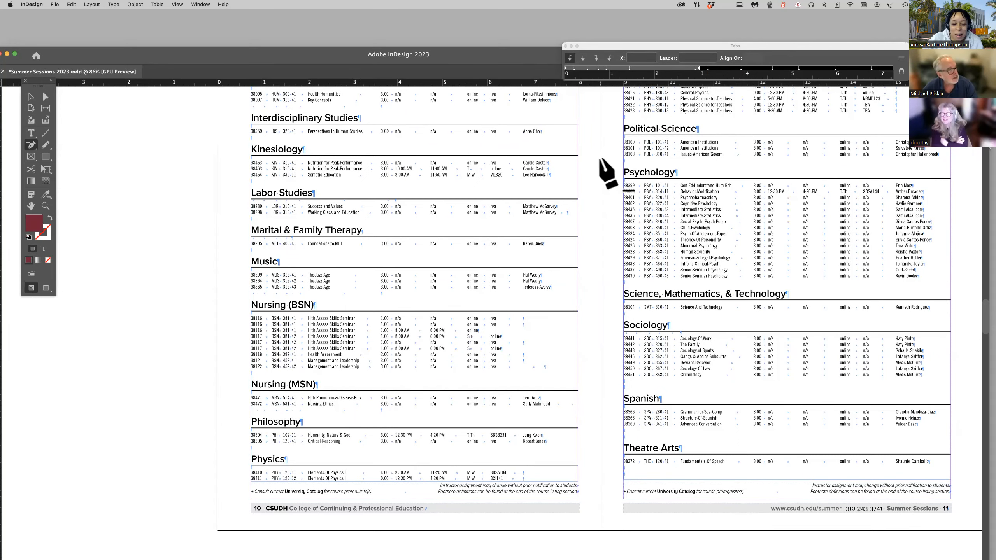
scroll(601, 160, "up", 1)
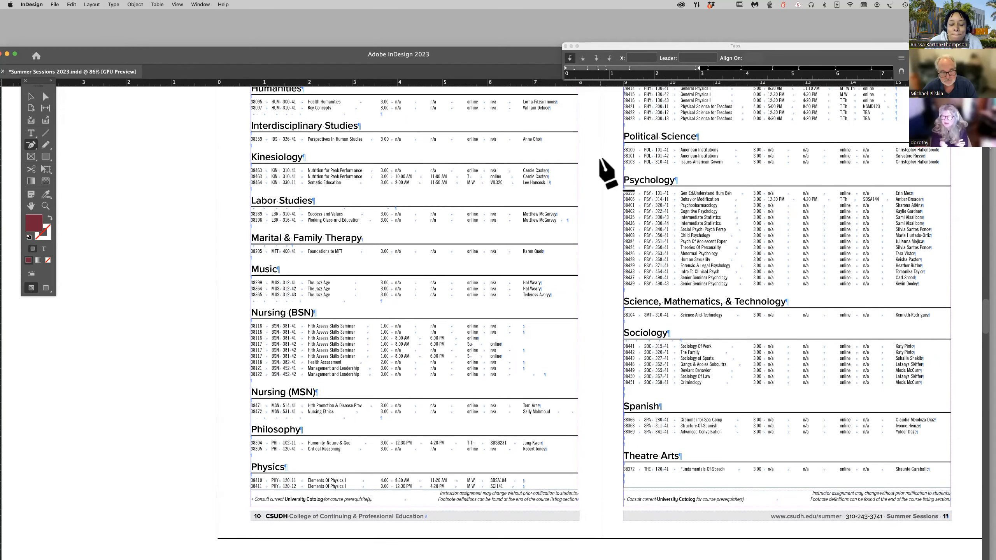
scroll(601, 160, "up", 20)
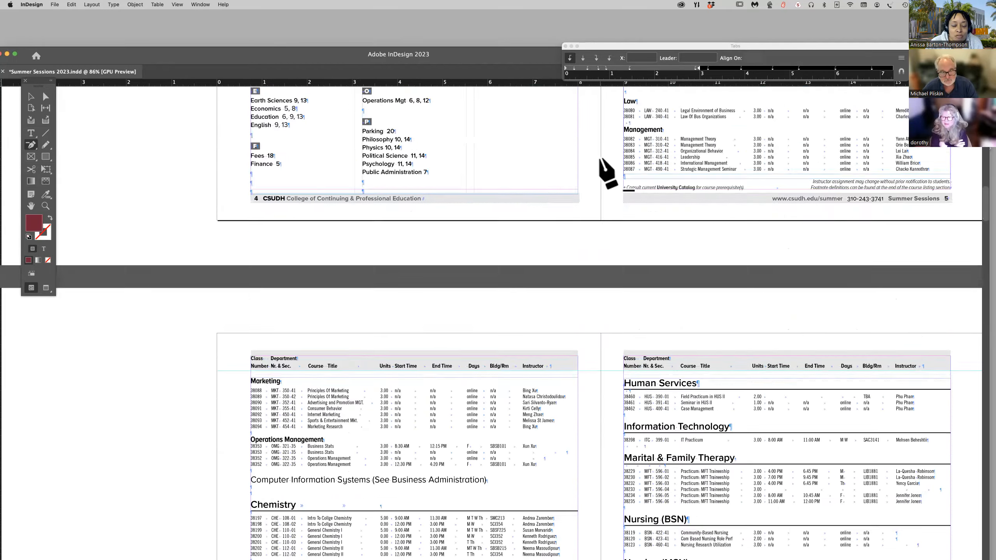
scroll(601, 160, "up", 20)
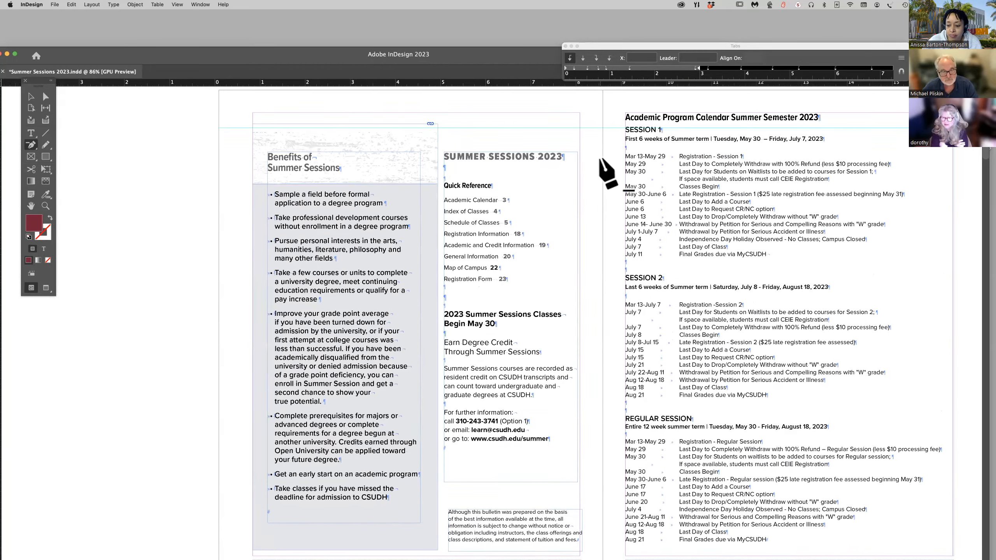
Examine the heading structure in the InDesign layout from the Quick Reference page to the INDEX and REGULAR SESSION course offerings.
scroll(601, 160, "down", 1)
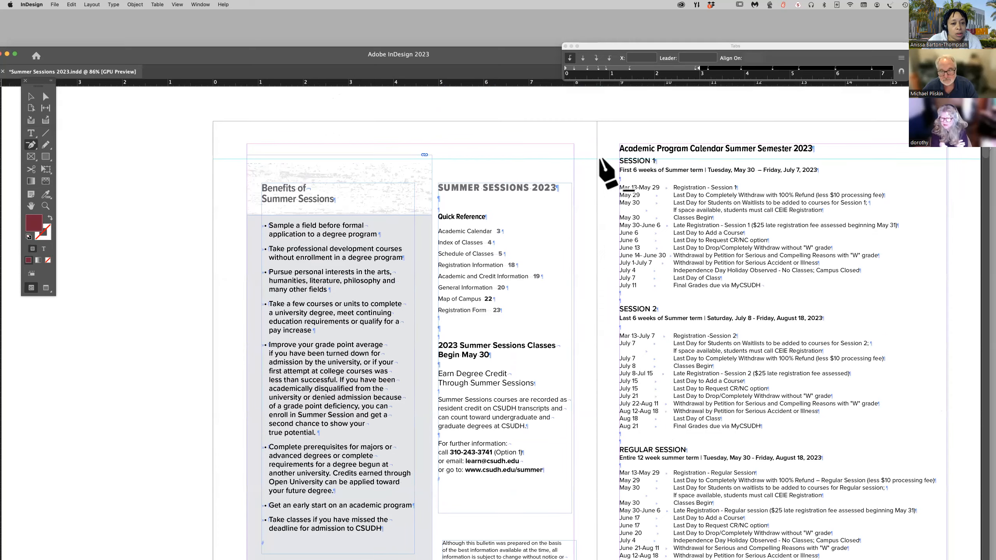
scroll(600, 160, "down", 5)
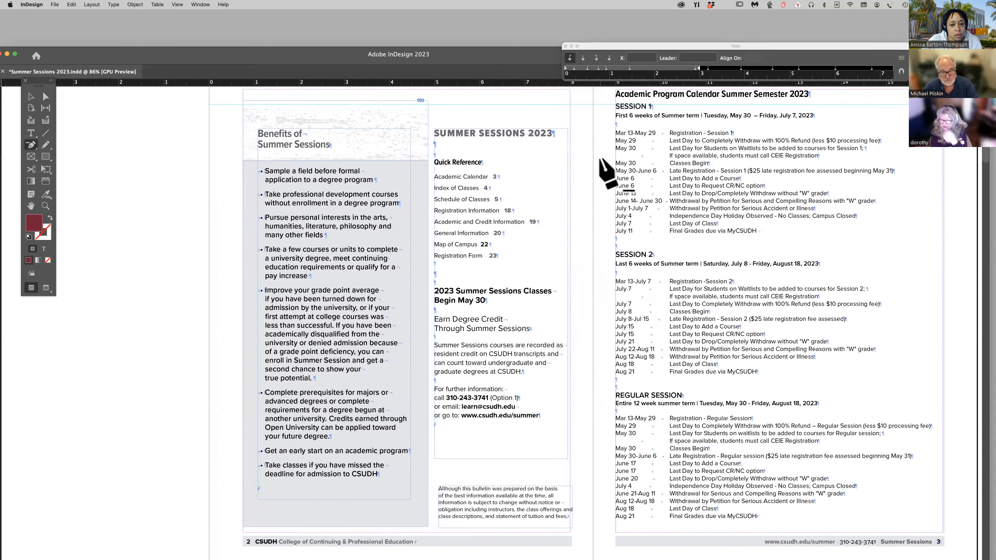
scroll(601, 160, "down", 8)
scroll(607, 173, "down", 1)
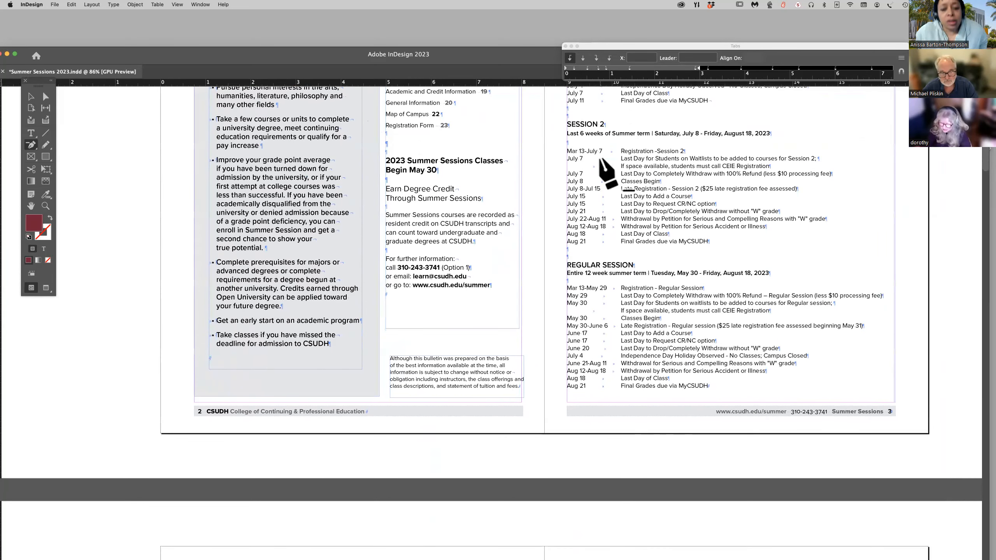
scroll(607, 173, "down", 20)
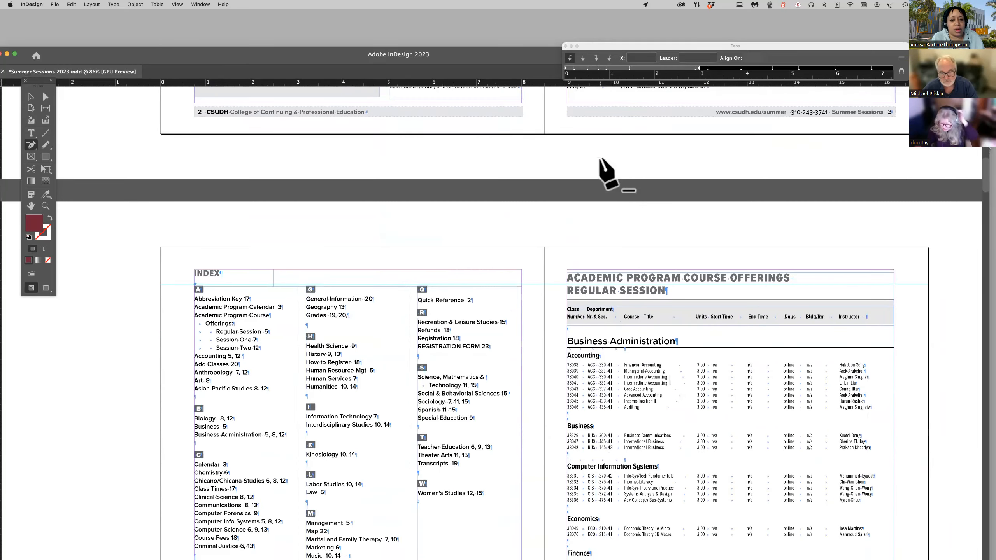
scroll(607, 173, "down", 1)
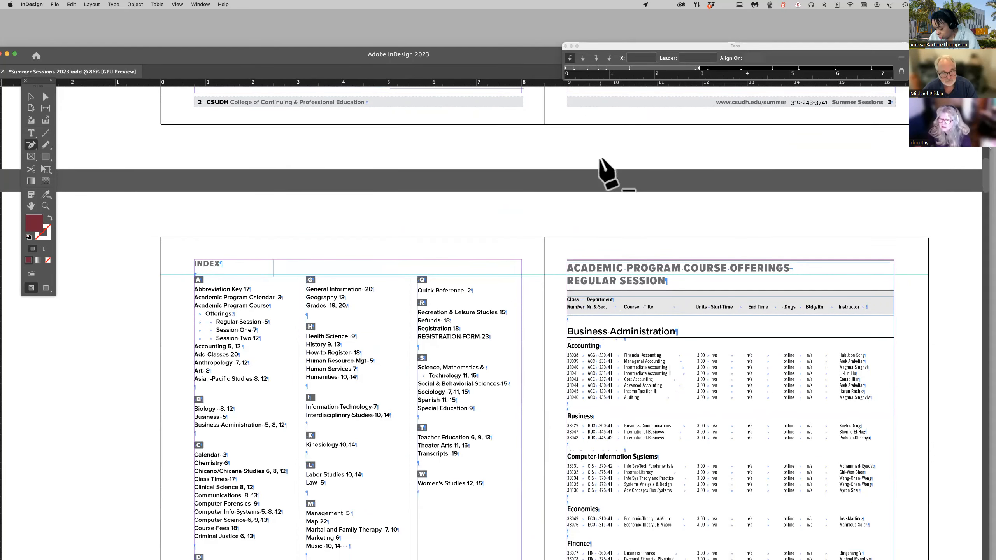
Compare the headings on pages 2 and 3 with those on the INDEX and REGULAR SESSION pages.
scroll(607, 172, "up", 20)
scroll(608, 173, "up", 8)
scroll(607, 173, "down", 7)
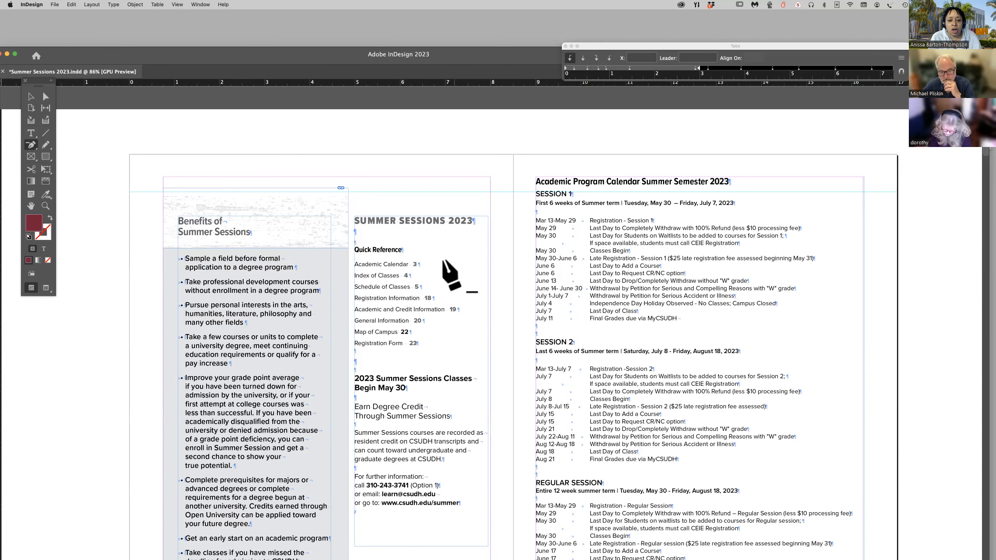
scroll(455, 267, "down", 5)
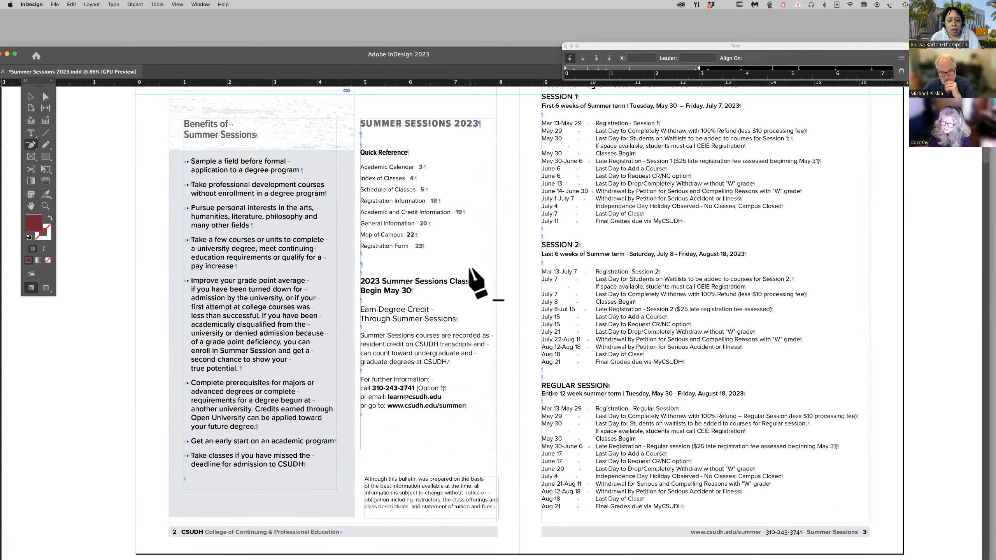
scroll(476, 282, "down", 20)
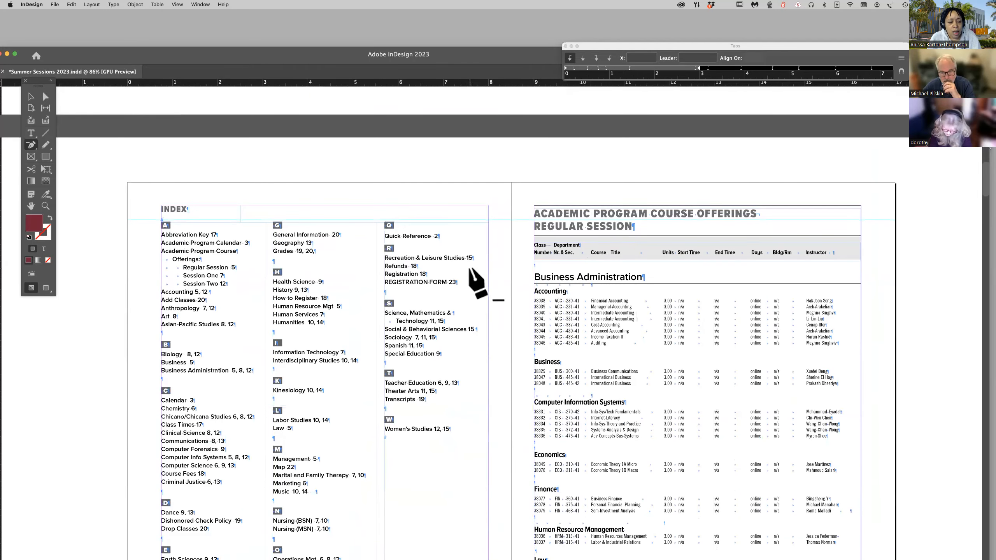
scroll(476, 282, "down", 20)
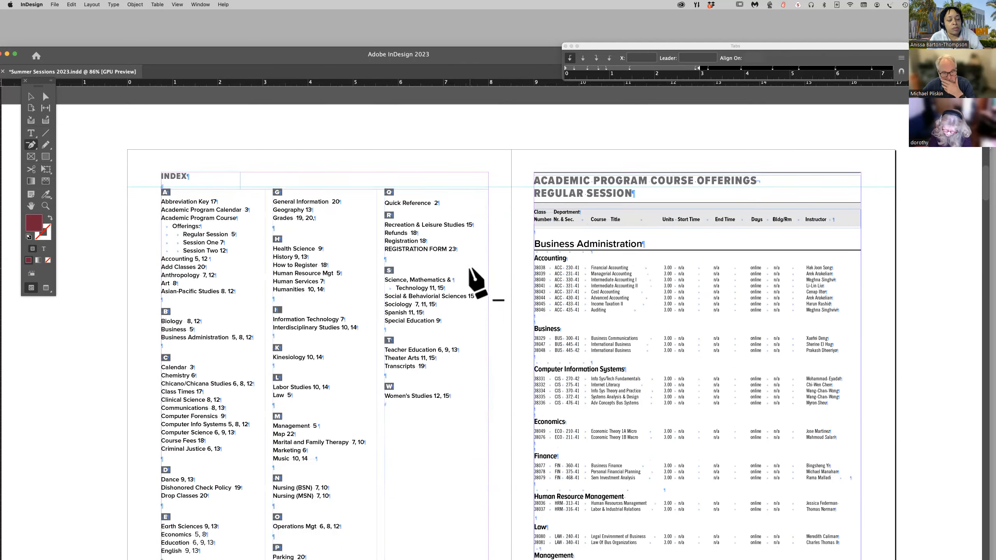
Examine the section and department headings from the SESSION ONE course offerings through CLASS TIMES at CSUDH on page 17.
scroll(477, 282, "down", 18)
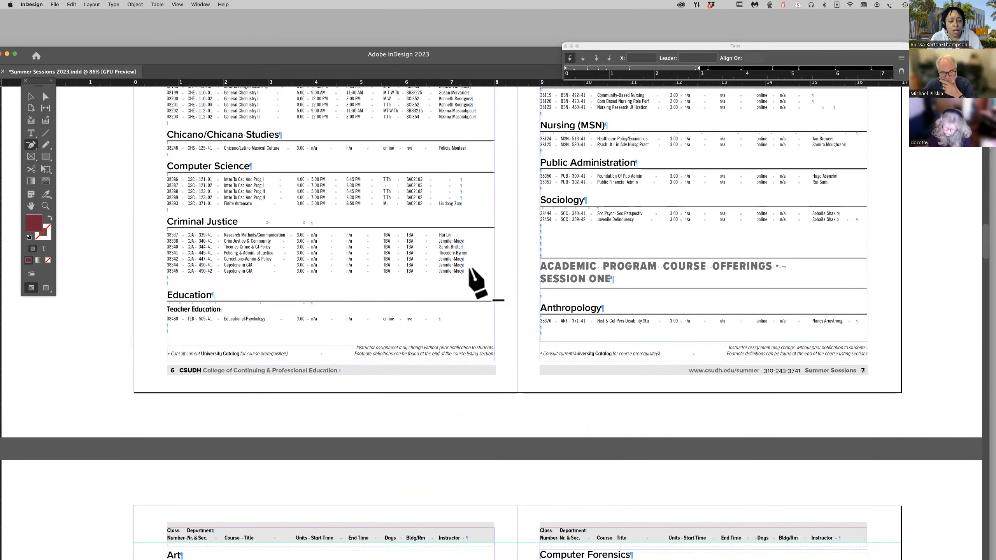
scroll(476, 283, "down", 4)
scroll(477, 282, "down", 20)
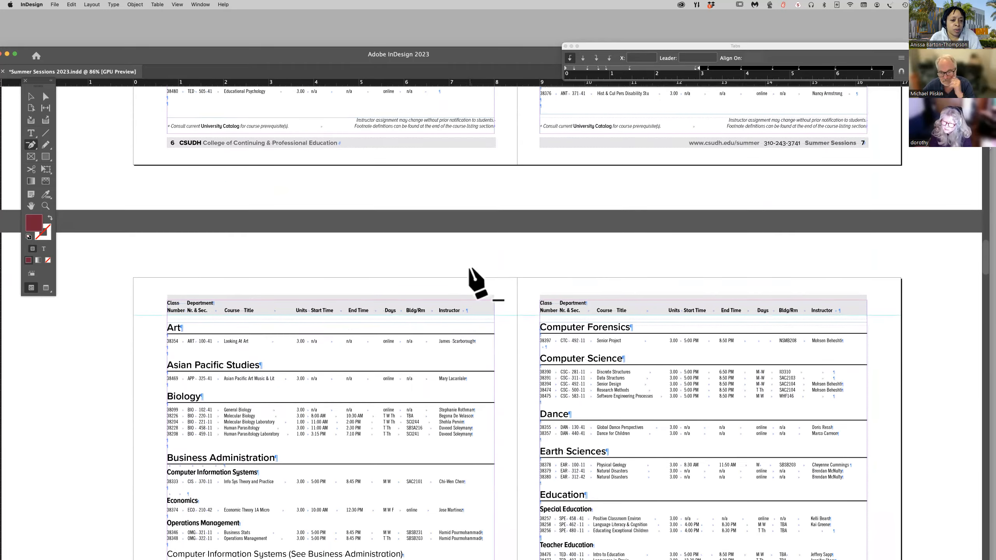
scroll(477, 283, "down", 20)
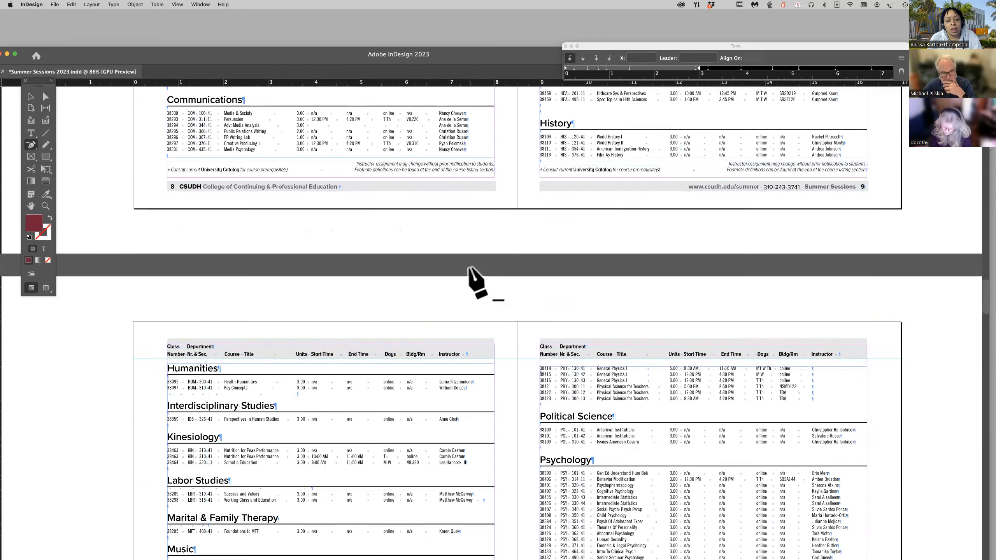
scroll(477, 283, "down", 20)
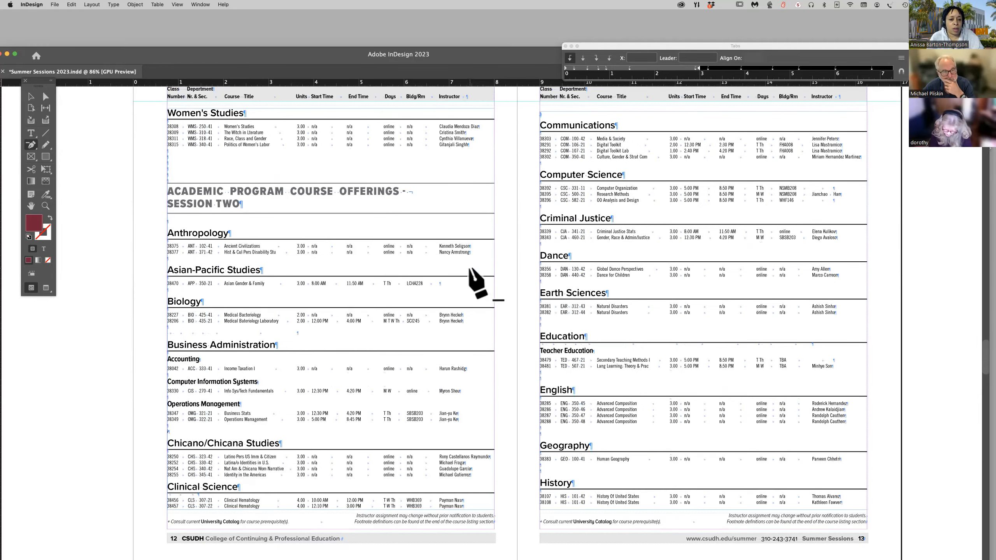
scroll(477, 282, "down", 12)
scroll(477, 283, "down", 20)
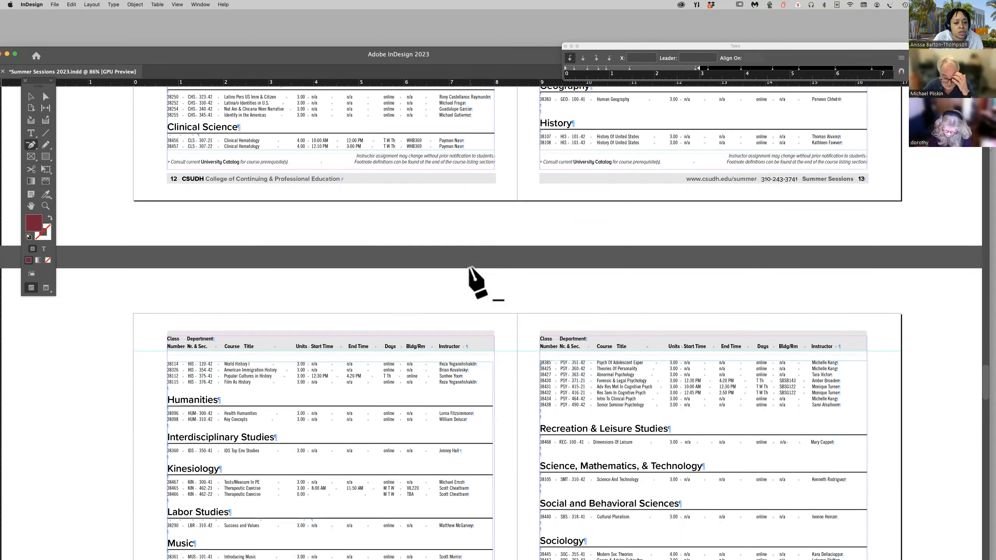
scroll(478, 284, "down", 6)
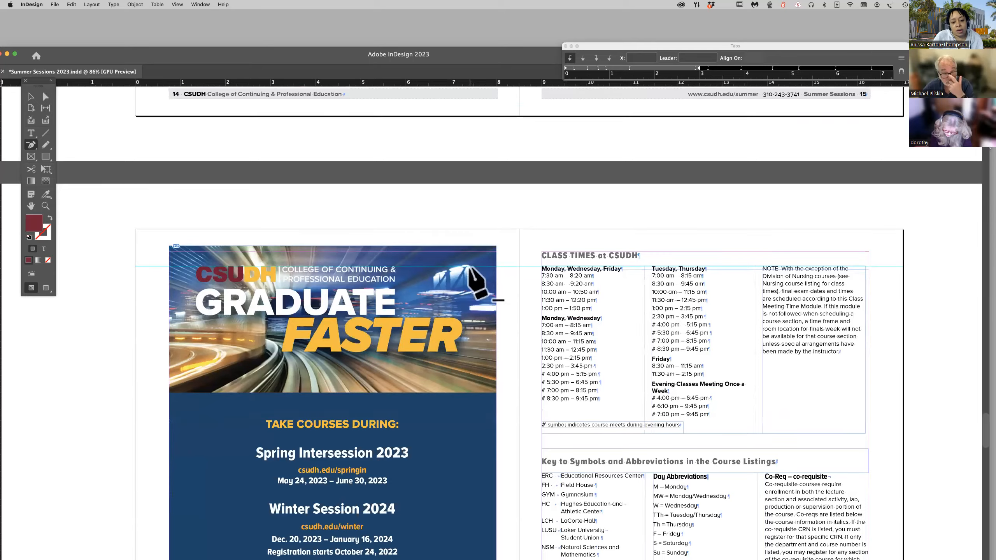
scroll(479, 283, "down", 1)
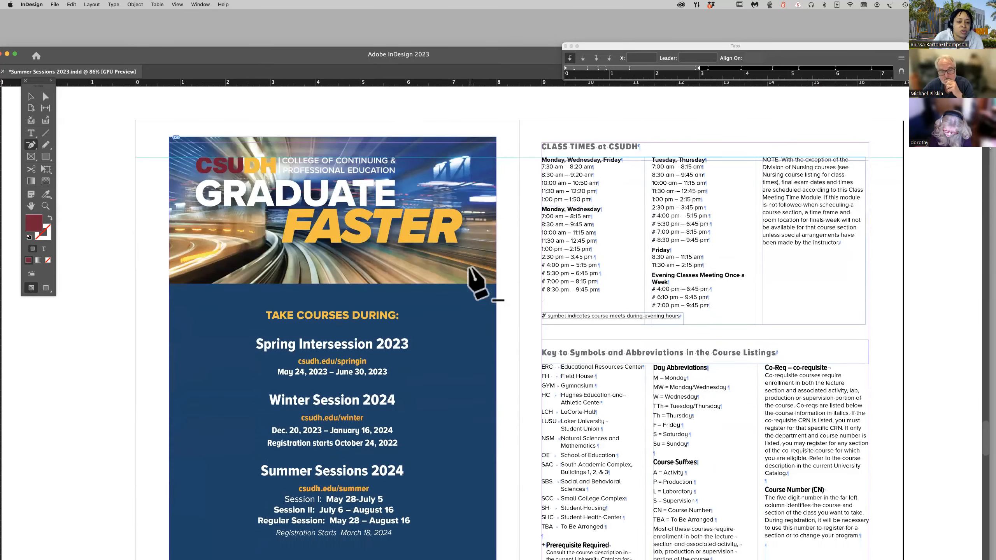
scroll(365, 249, "down", 1)
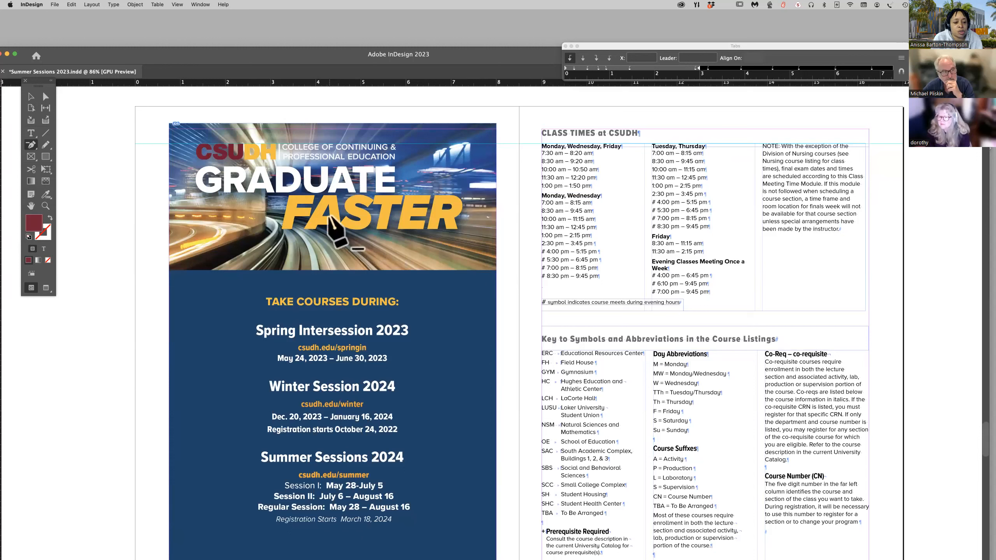
left_click(31, 96)
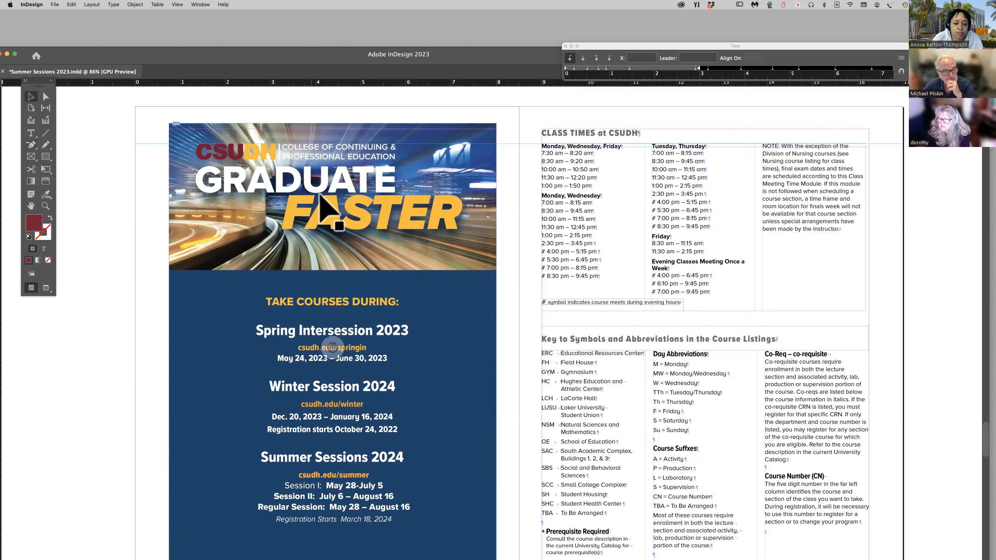
right_click(329, 212)
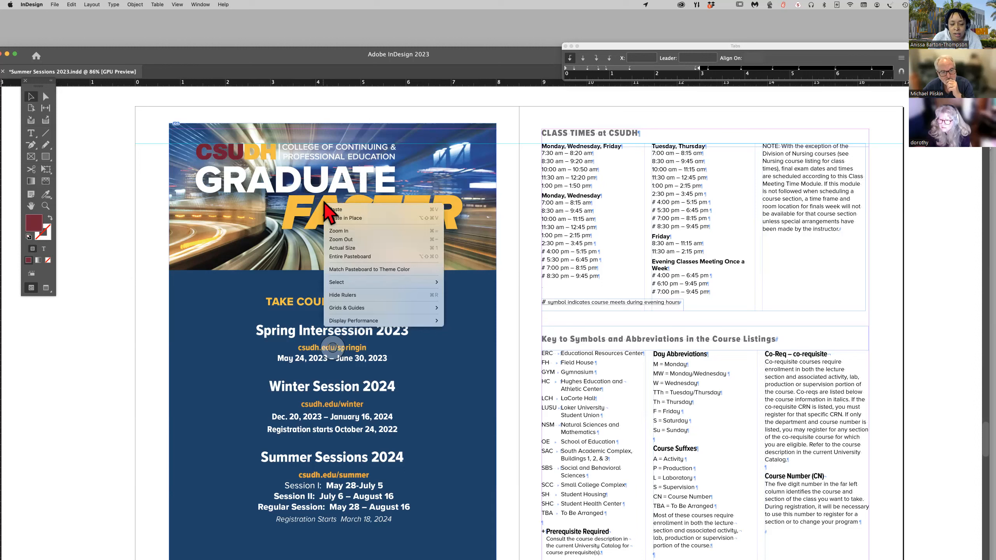
left_click(309, 204)
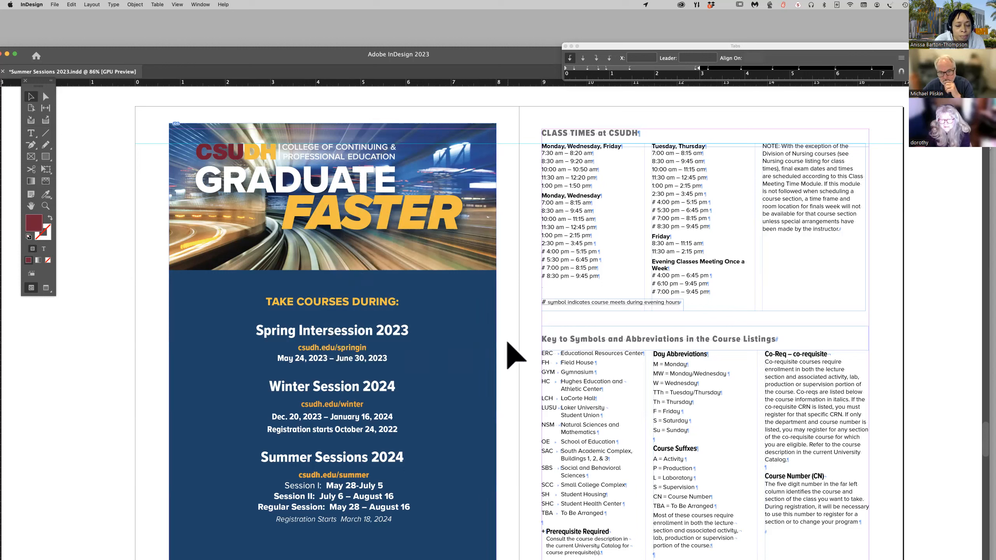
Examine the headings on pages 17 to 19, through Academic Eligibility and Credit Information.
scroll(514, 356, "down", 1)
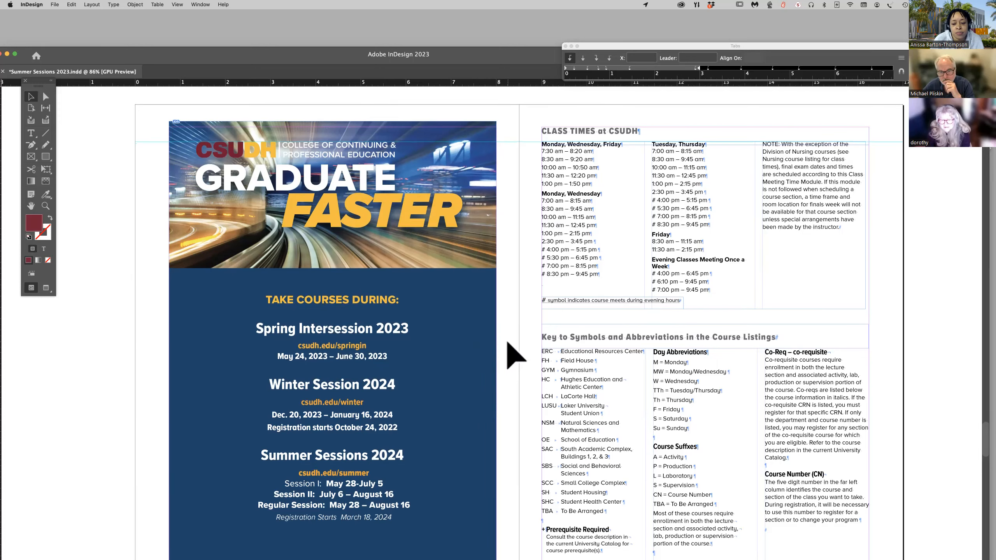
scroll(513, 355, "down", 5)
scroll(514, 356, "up", 5)
scroll(513, 356, "down", 10)
scroll(508, 343, "down", 2)
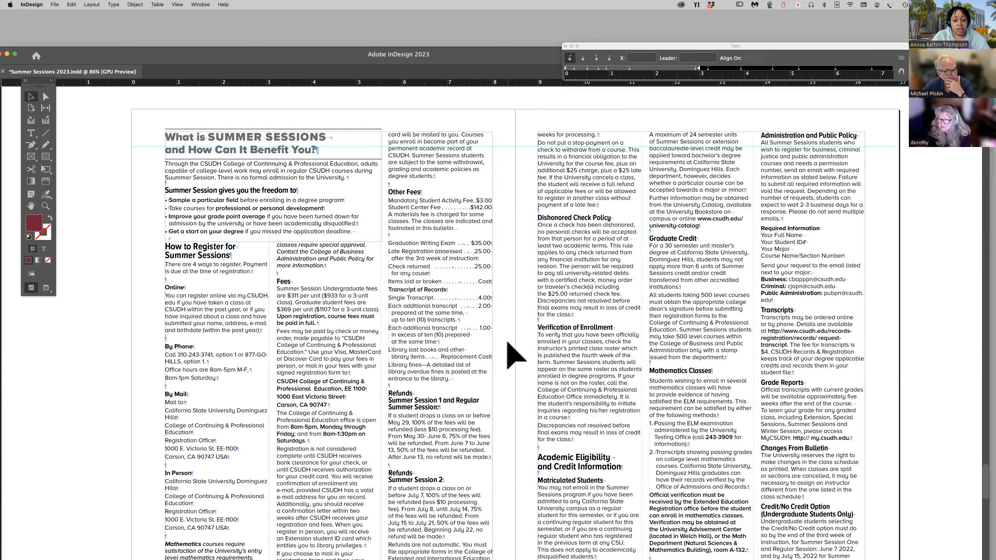
Return to the index page and select the text of its INDEX heading.
scroll(515, 355, "up", 10)
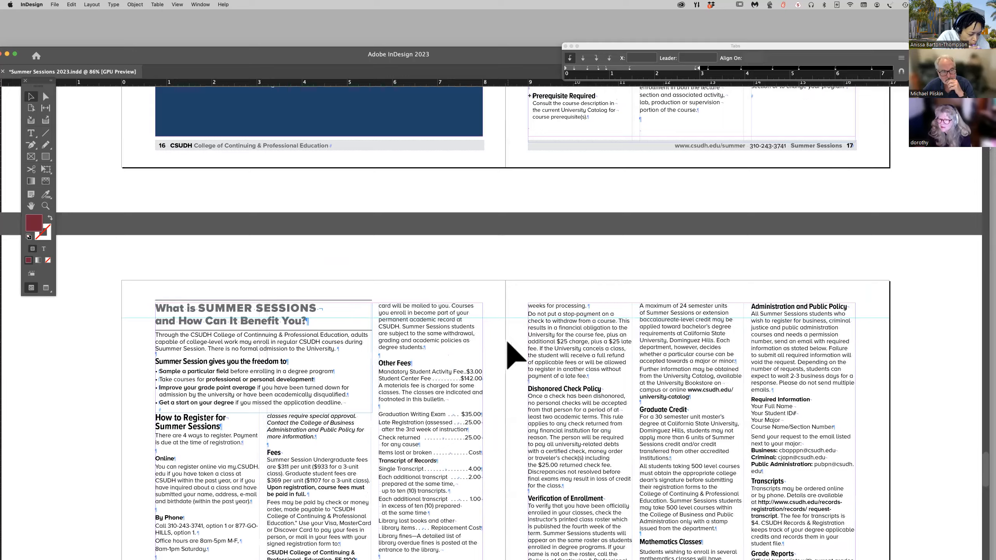
scroll(515, 356, "up", 20)
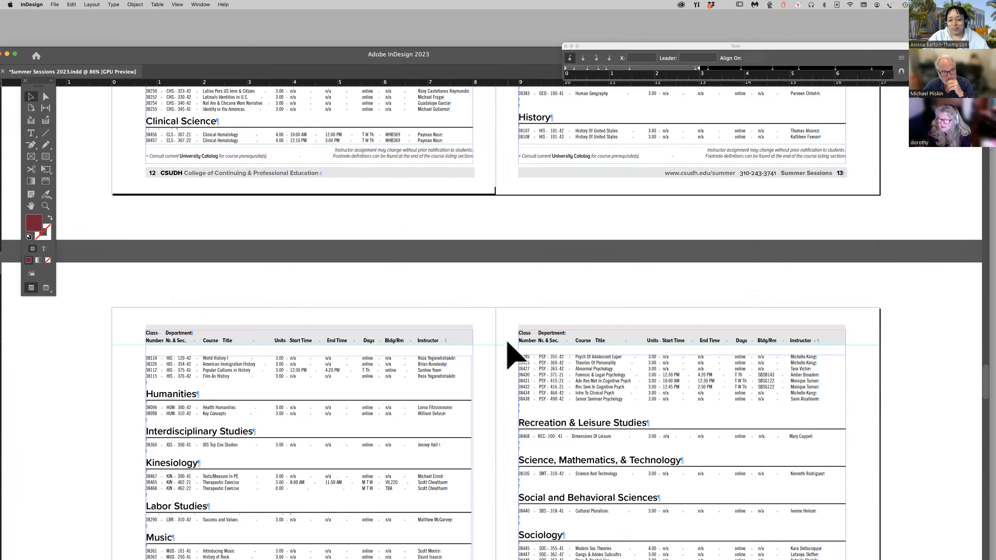
scroll(515, 355, "up", 10)
scroll(515, 356, "down", 15)
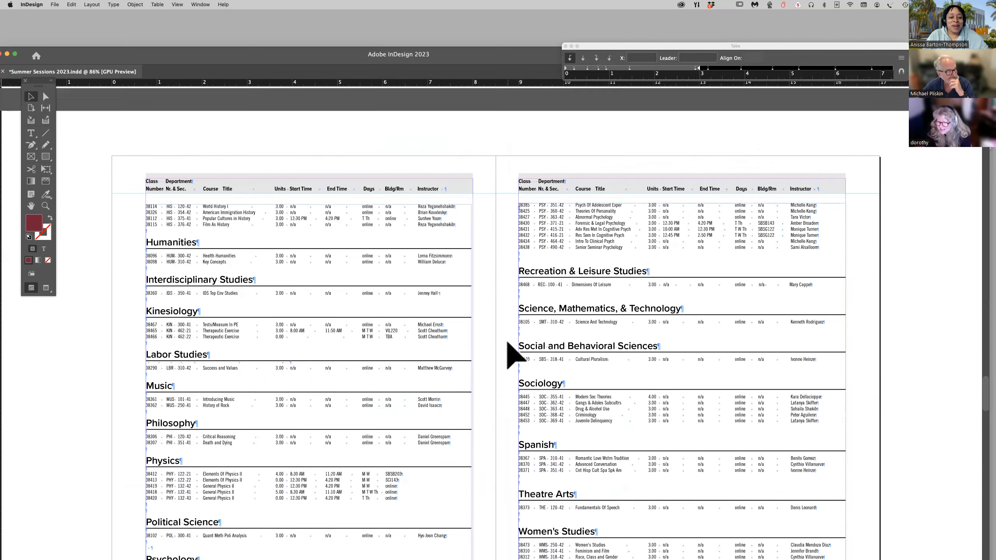
scroll(515, 356, "up", 20)
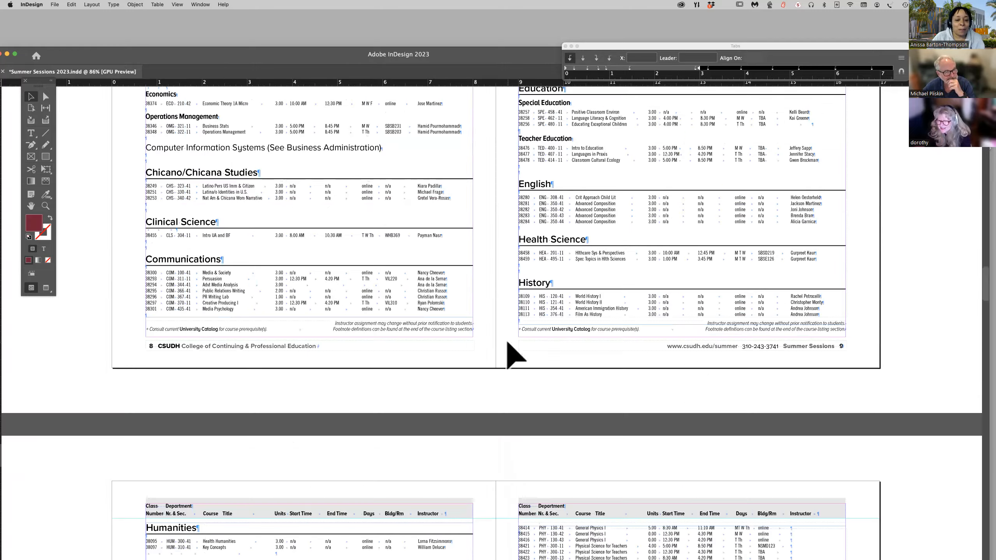
scroll(506, 342, "up", 20)
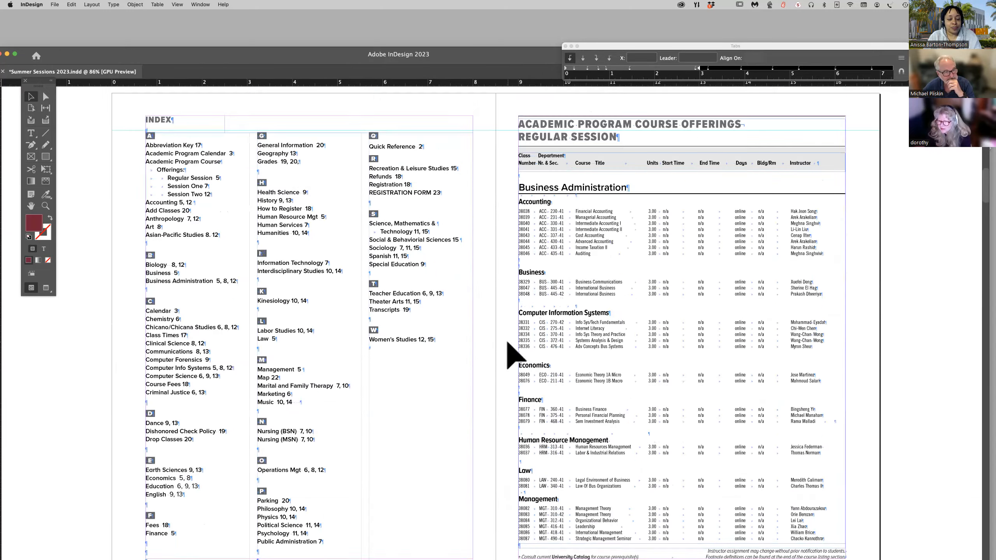
scroll(508, 342, "down", 5)
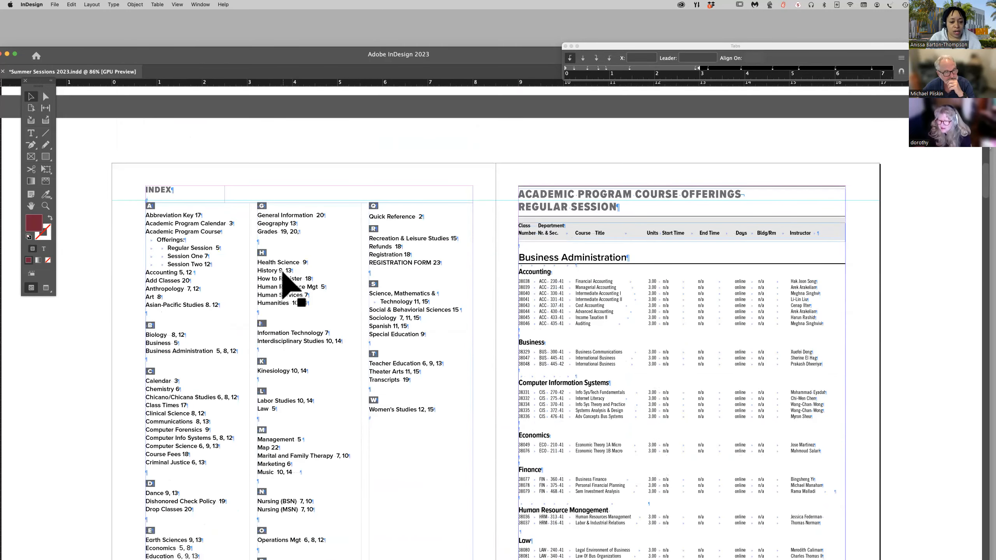
scroll(235, 235, "left", 3)
left_click(202, 195)
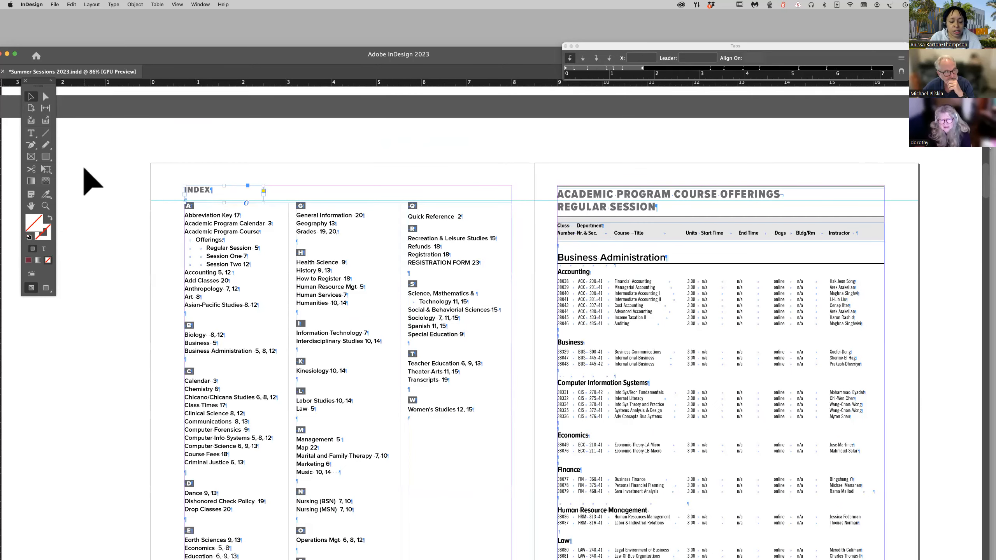
left_click(30, 133)
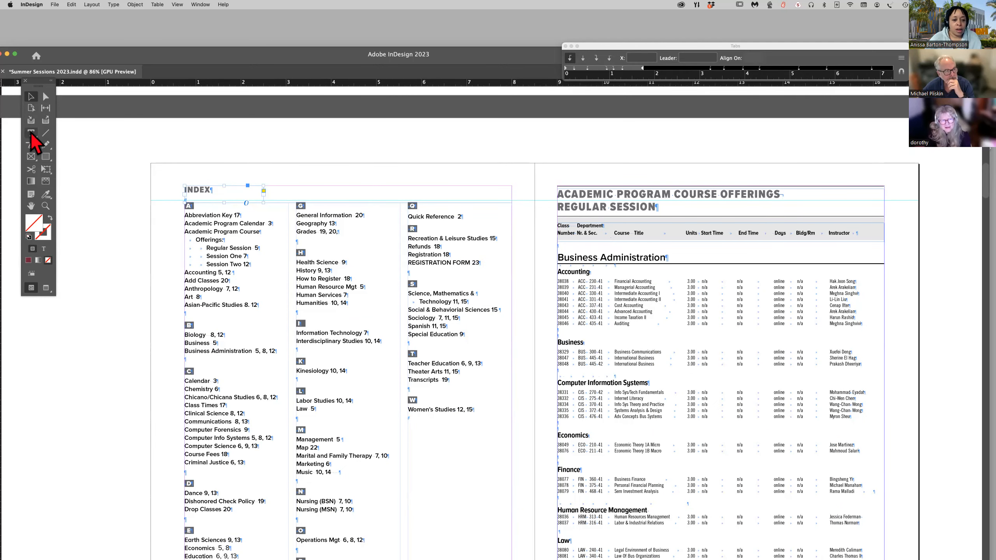
double_click(190, 189)
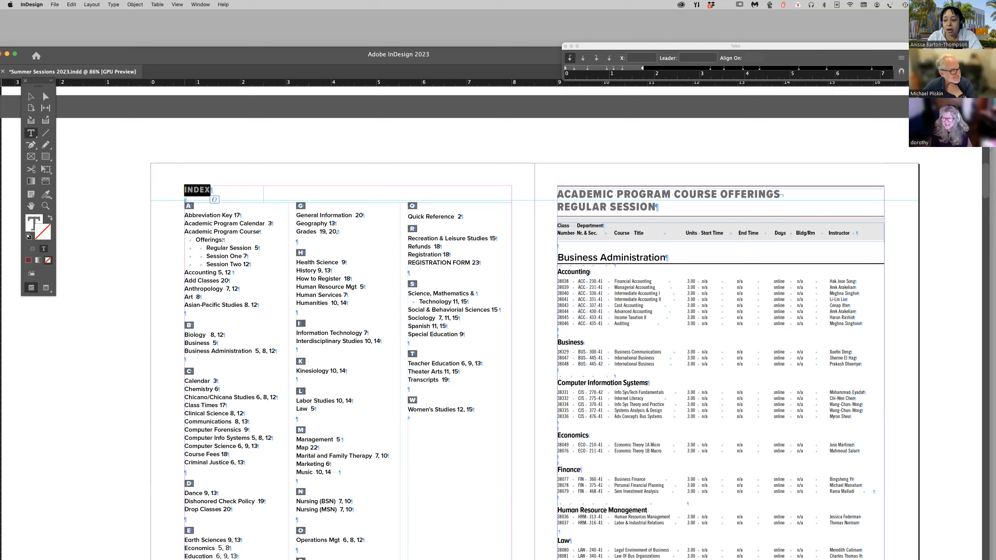
left_click(454, 219)
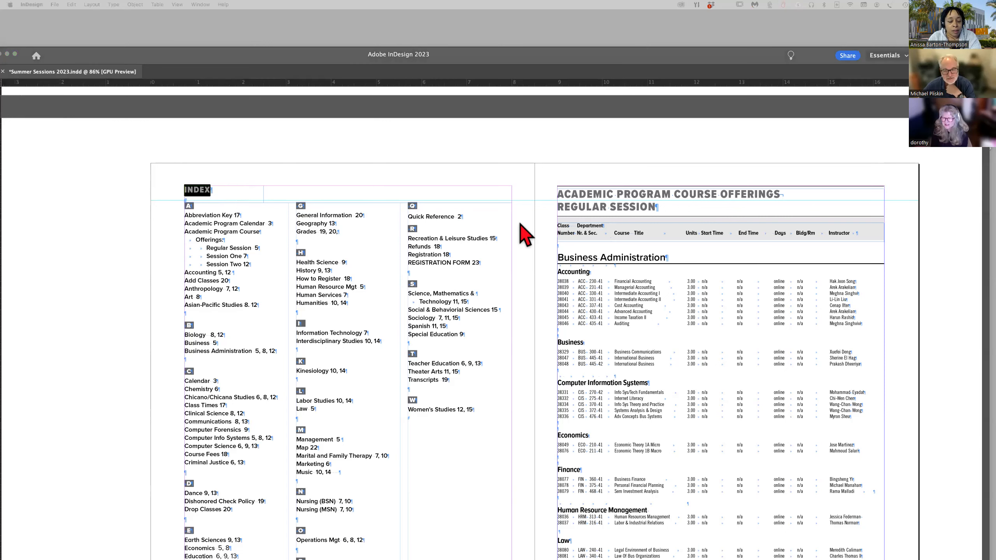